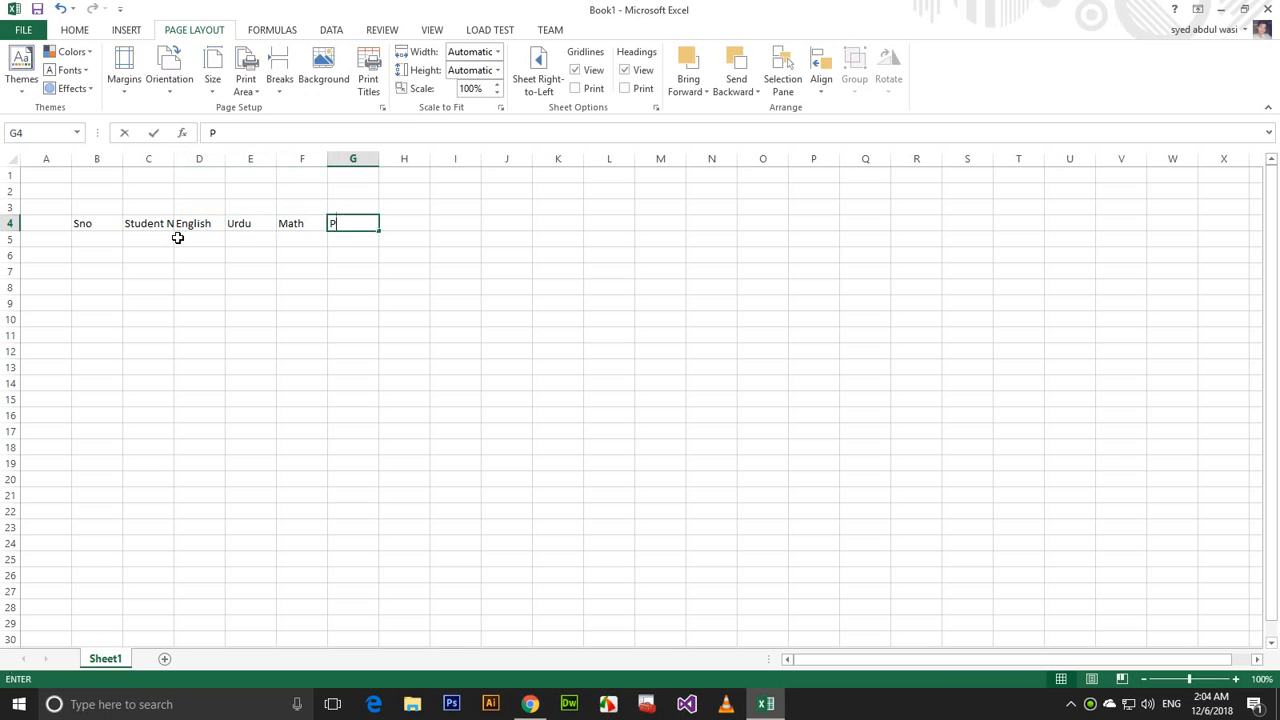
Enter the subject headers Pst in G4 and chemistry in H4.
type("st")
key("Tab")
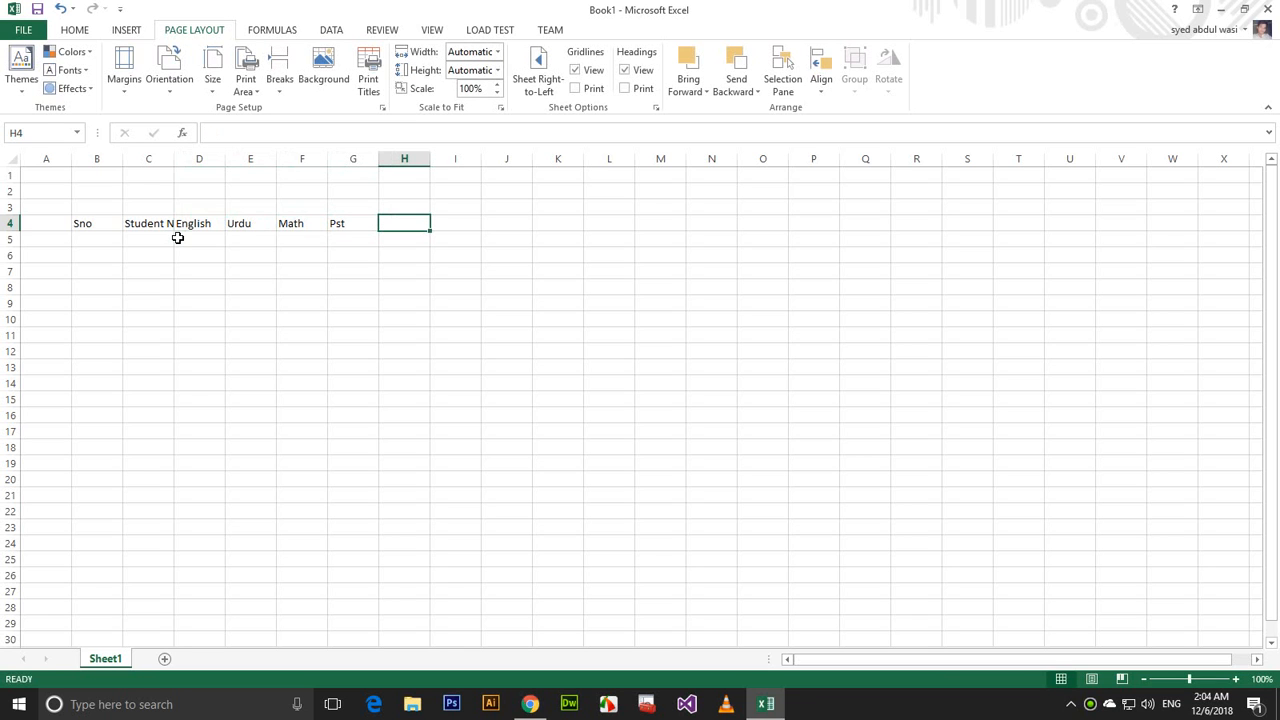
type("ch")
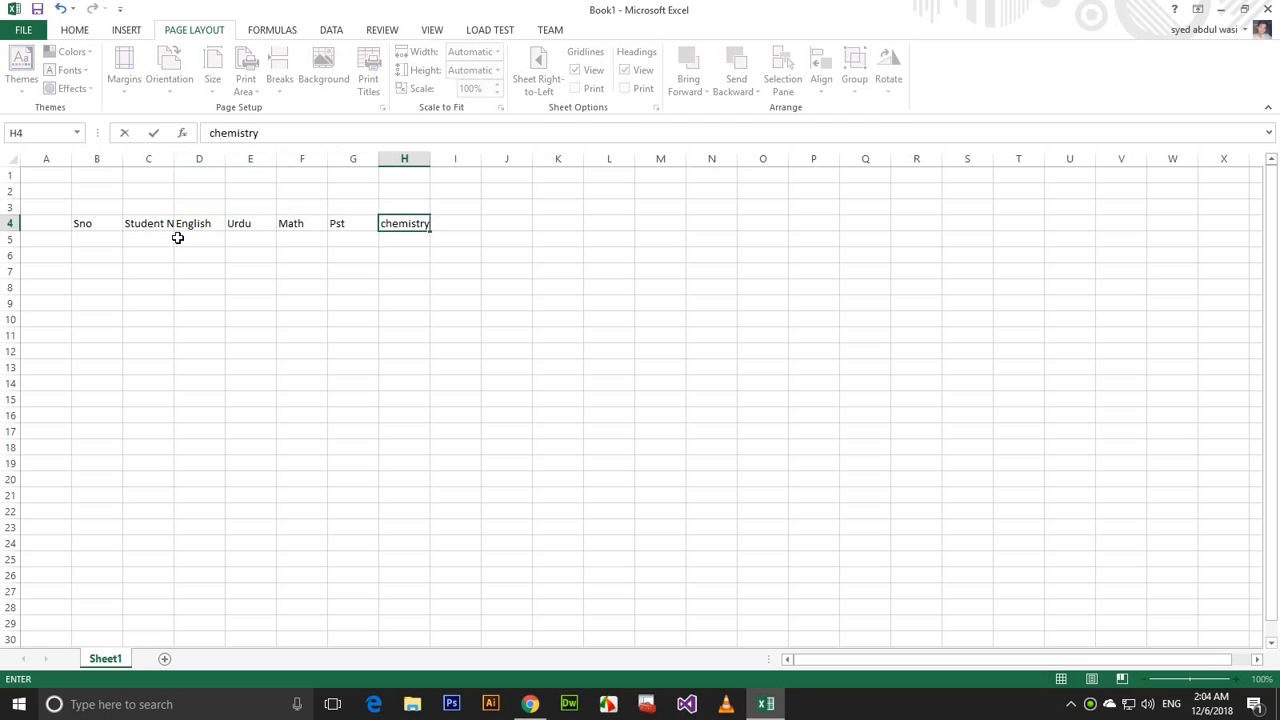
type("emistry")
key("Left")
key("Left")
key("Left")
key("Left")
key("Left")
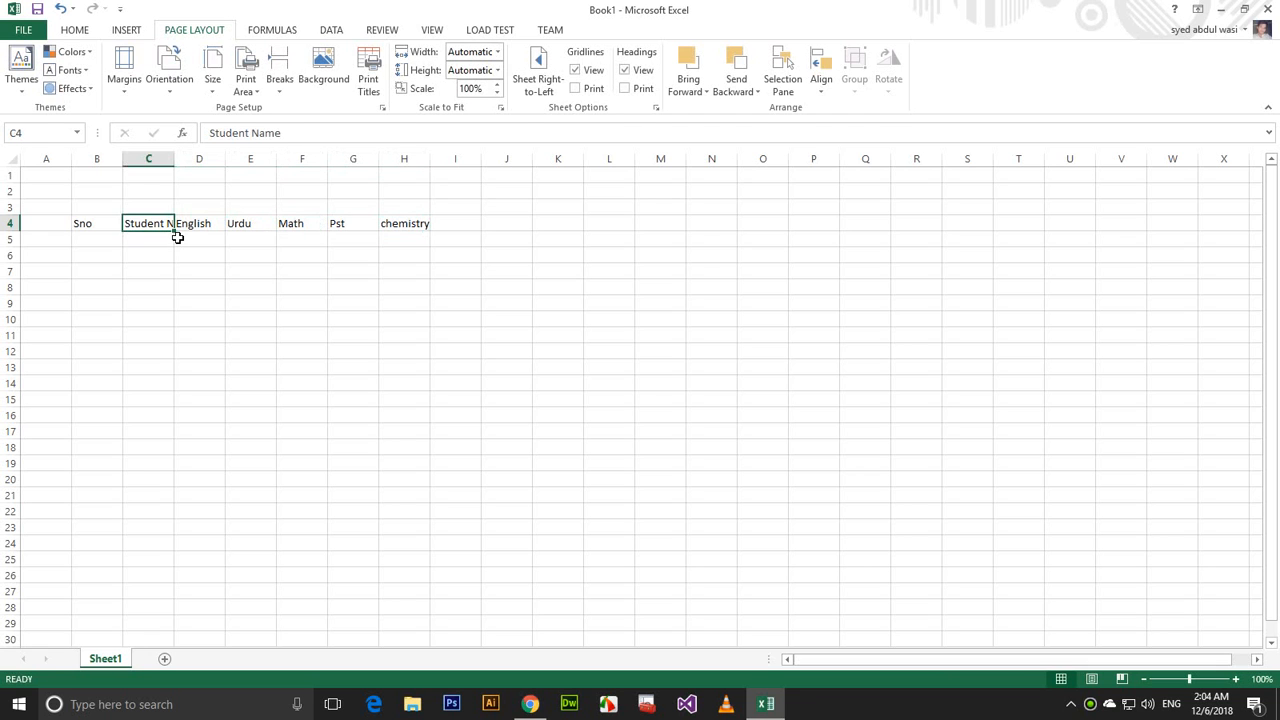
Add the subject header physics in I4, directly after the chemistry header.
key("Right")
key("Right")
key("Right")
key("Right")
key("Right")
key("Right")
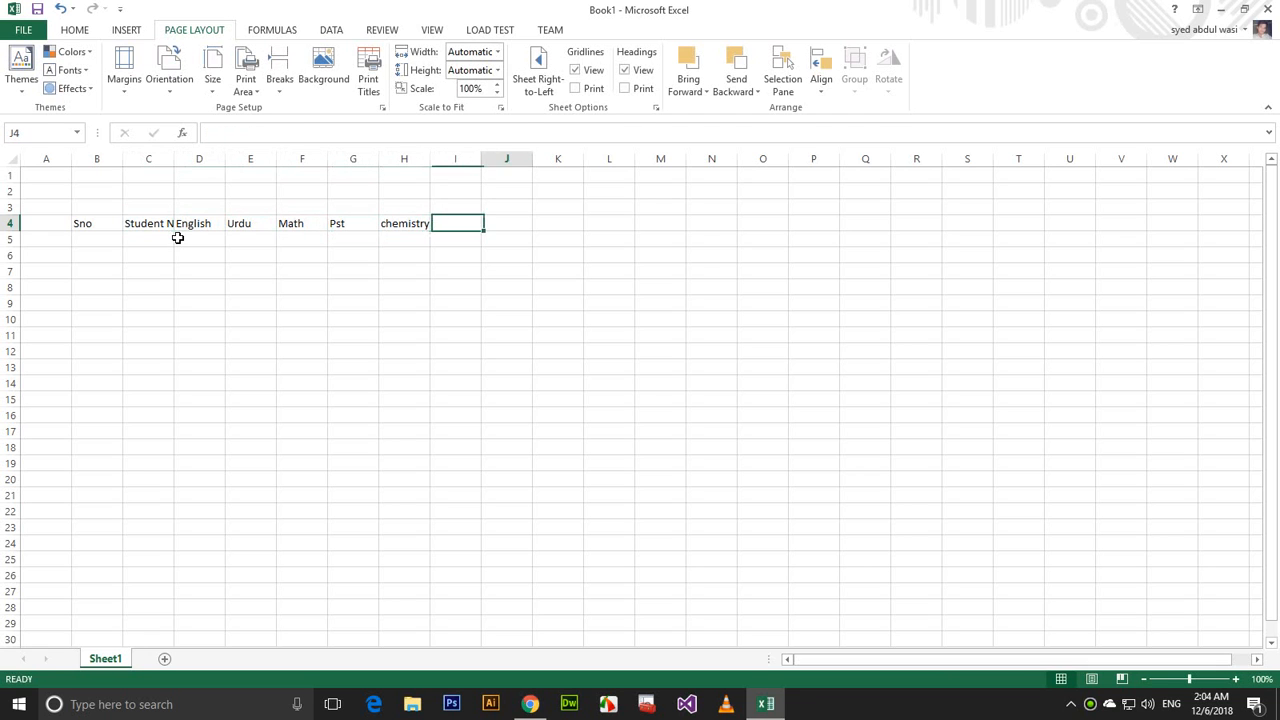
type("ph")
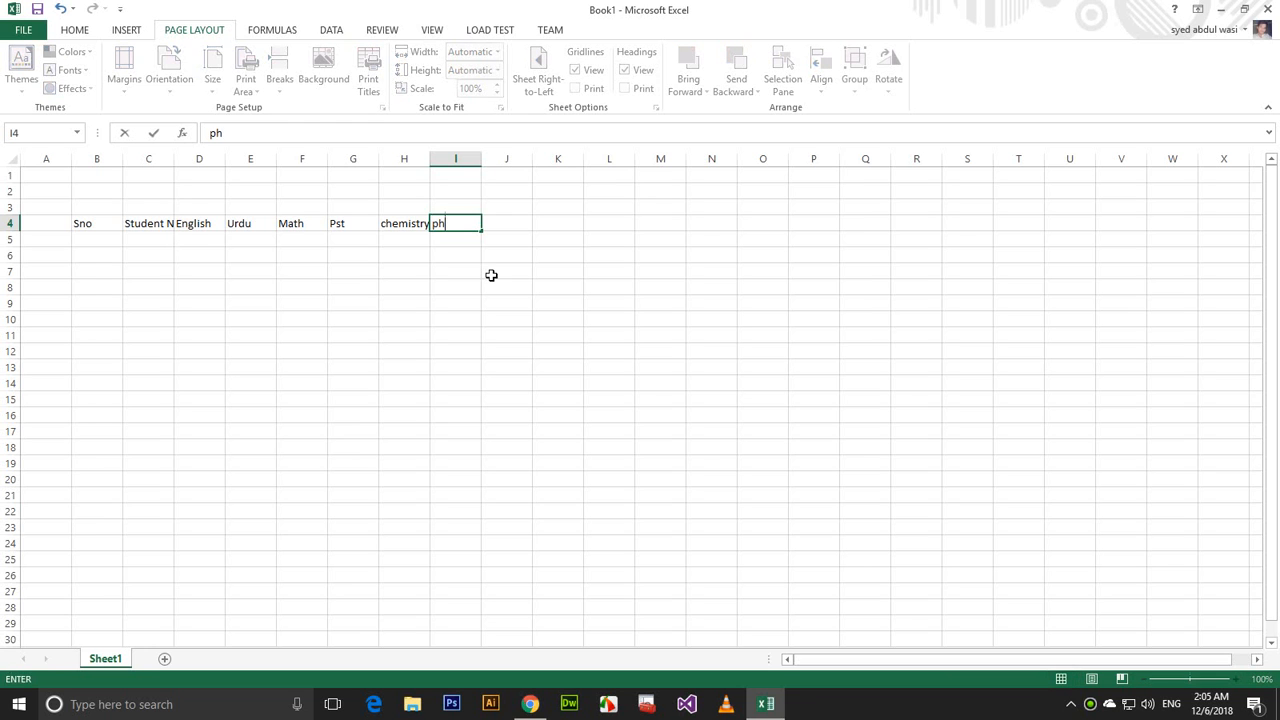
type("ysics")
left_click_drag(460, 299, 450, 290)
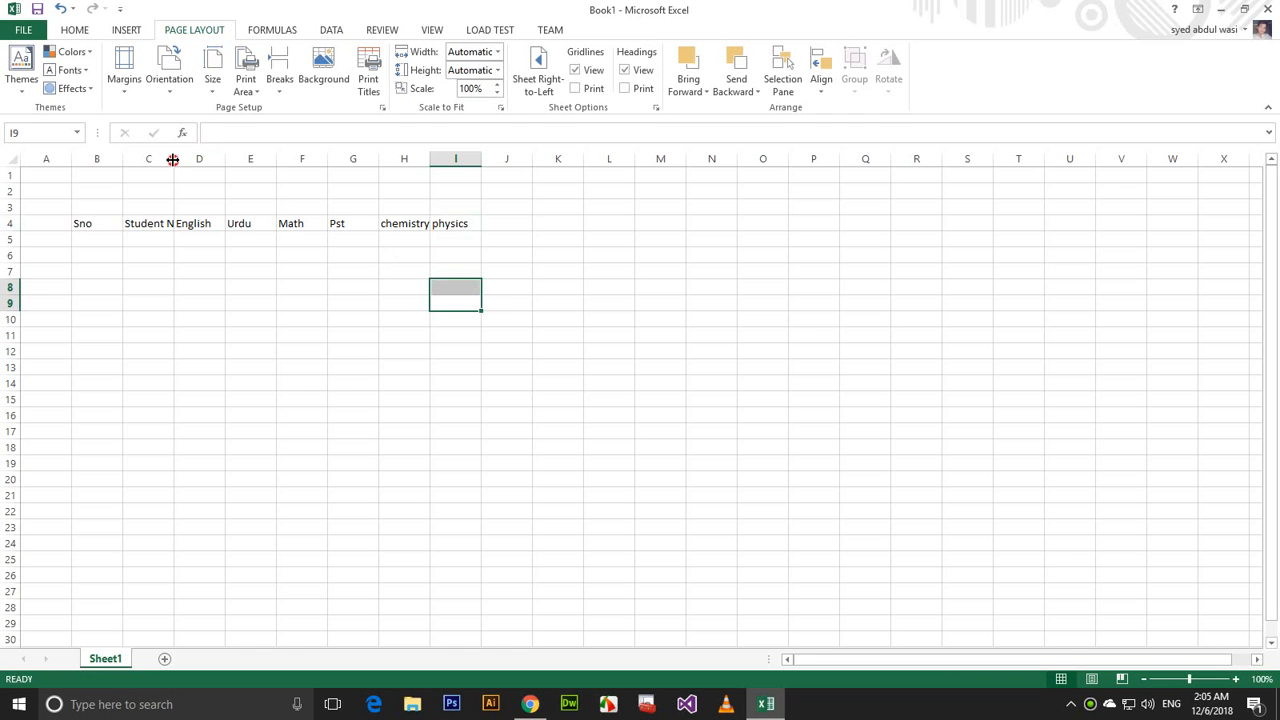
AutoFit the widths of columns C through I to their header text.
left_click_drag(174, 159, 241, 157)
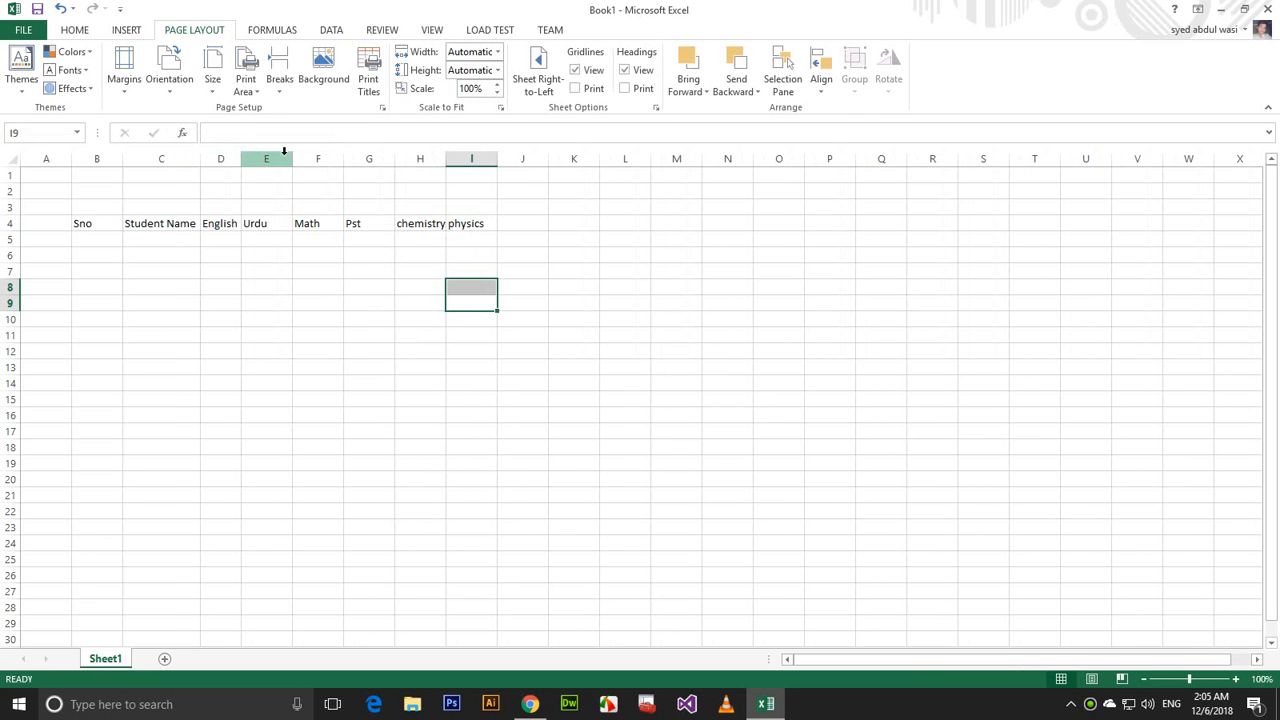
double_click(291, 159)
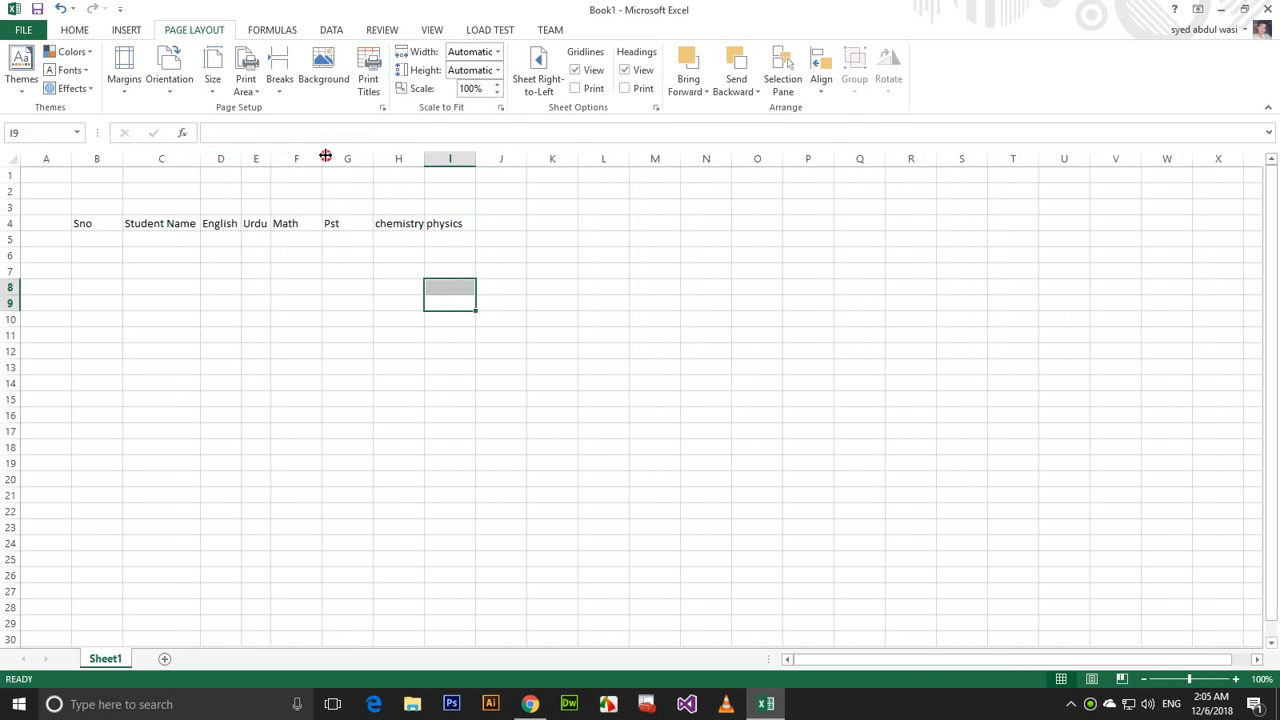
double_click(325, 157)
left_click_drag(350, 157, 350, 154)
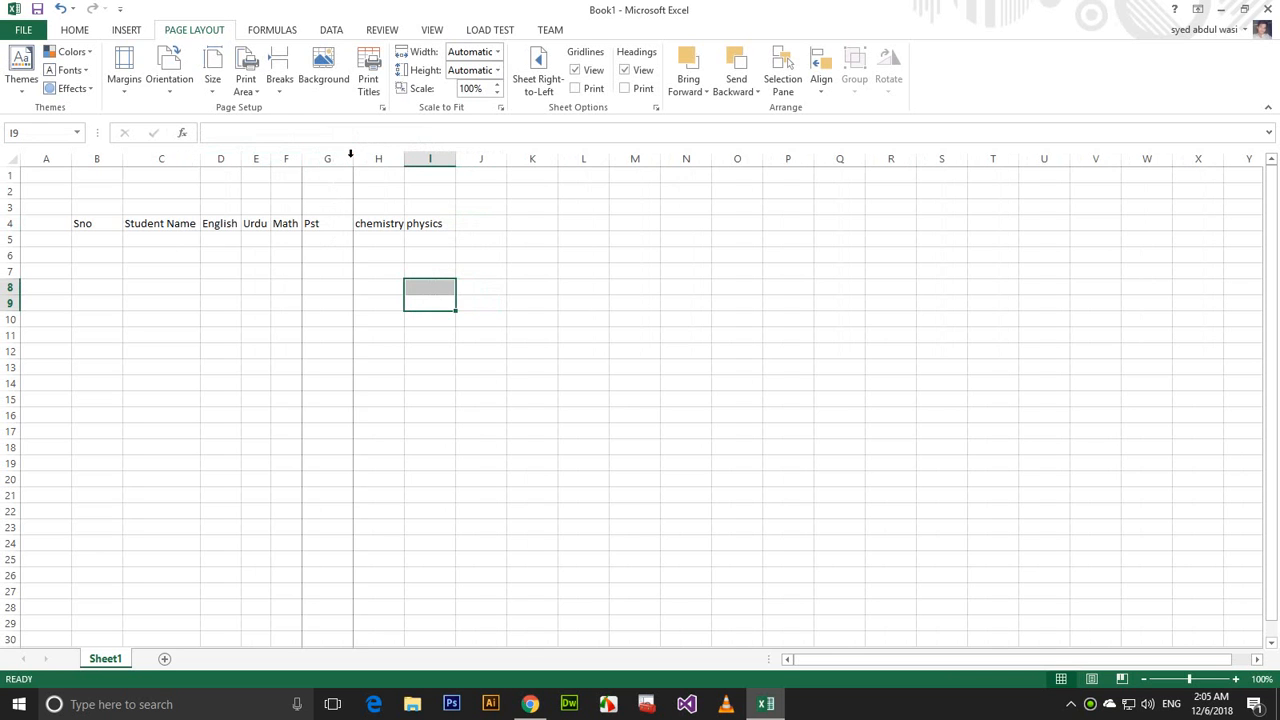
double_click(350, 157)
double_click(373, 157)
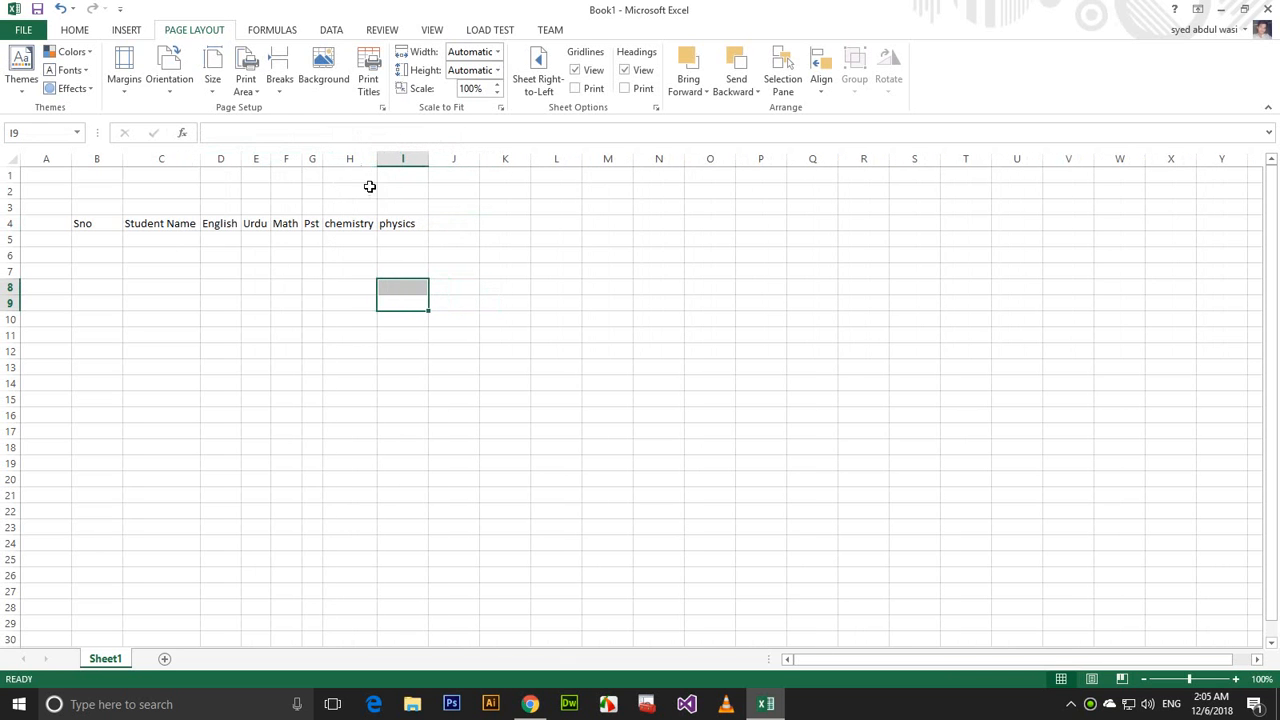
double_click(429, 158)
left_click(296, 243)
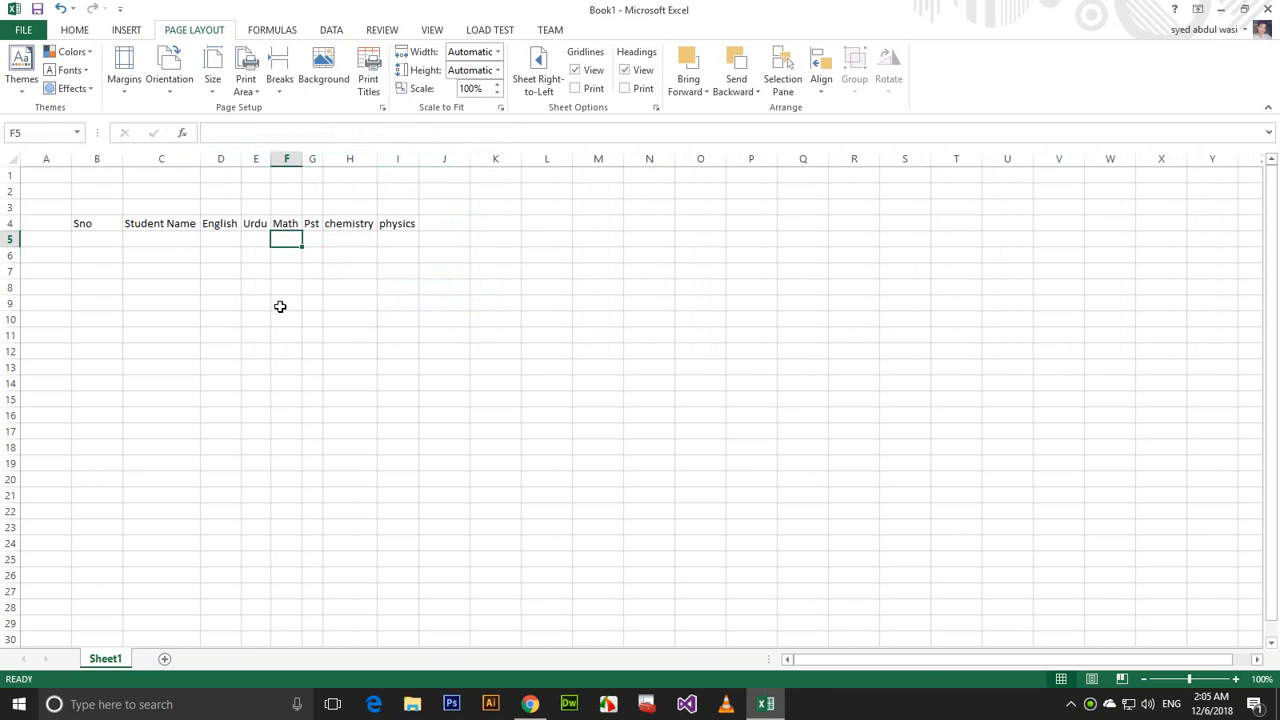
left_click(307, 242)
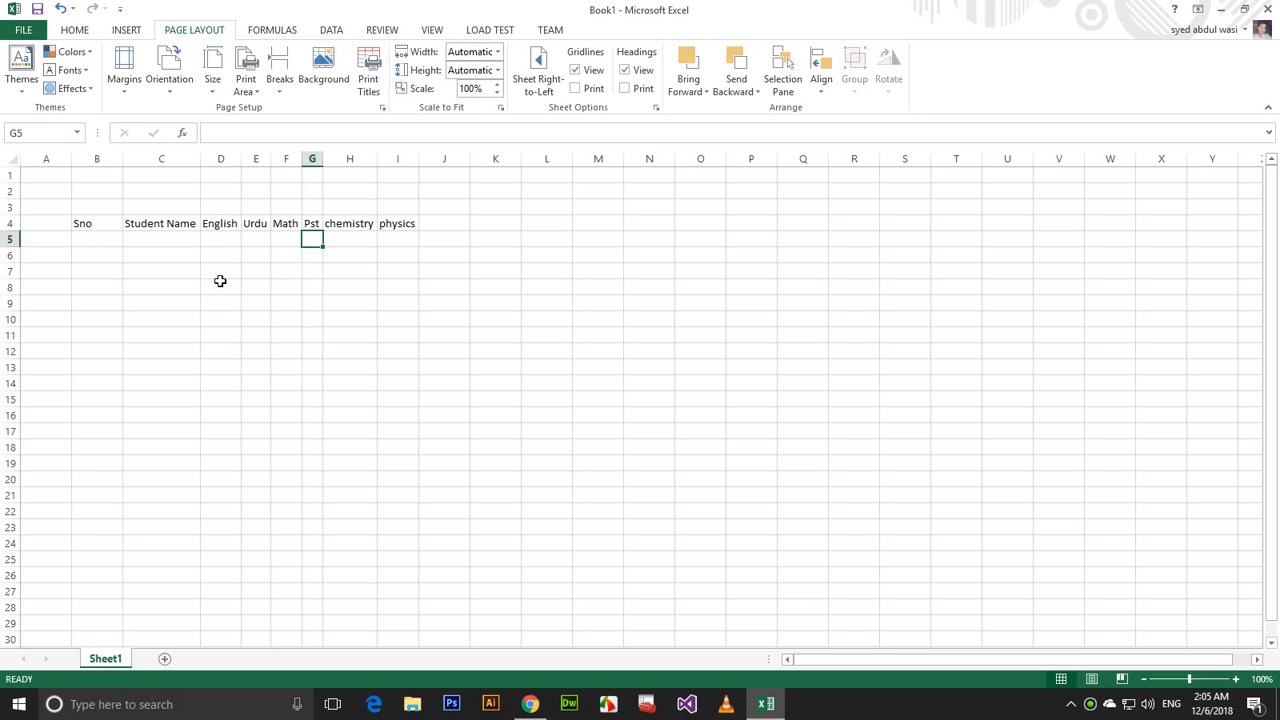
left_click(217, 223)
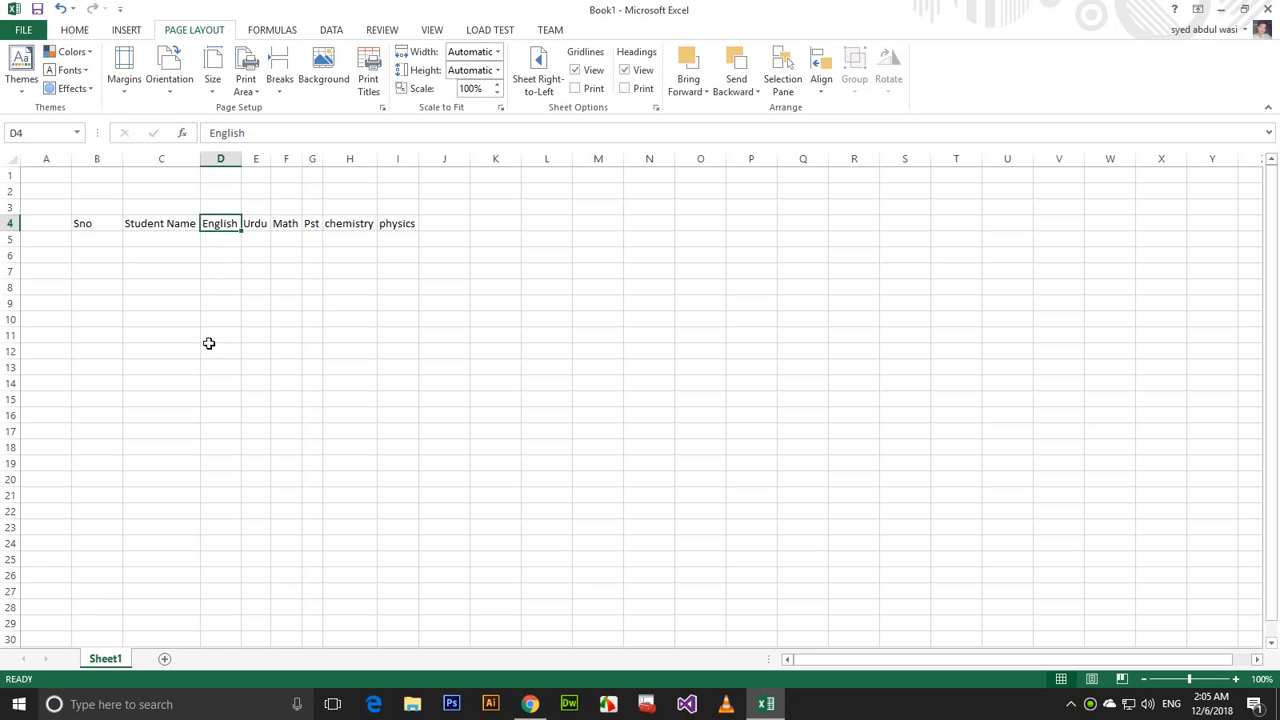
left_click(235, 239)
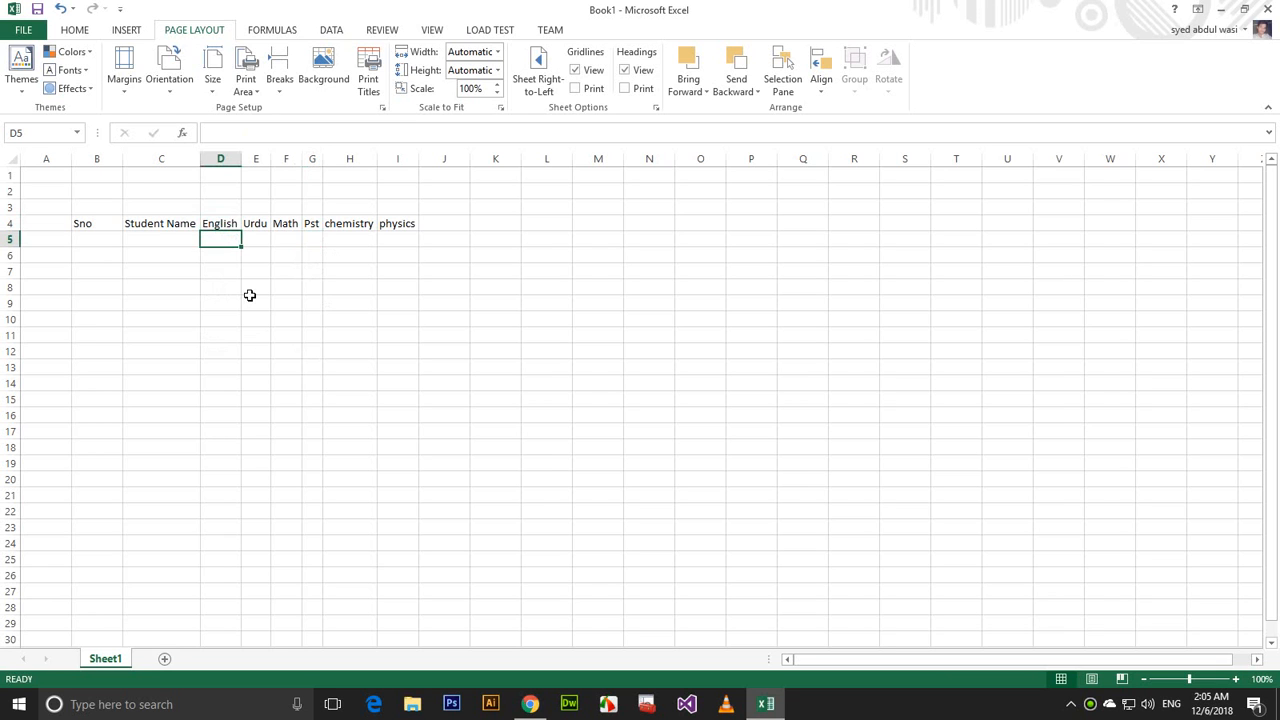
left_click(215, 223)
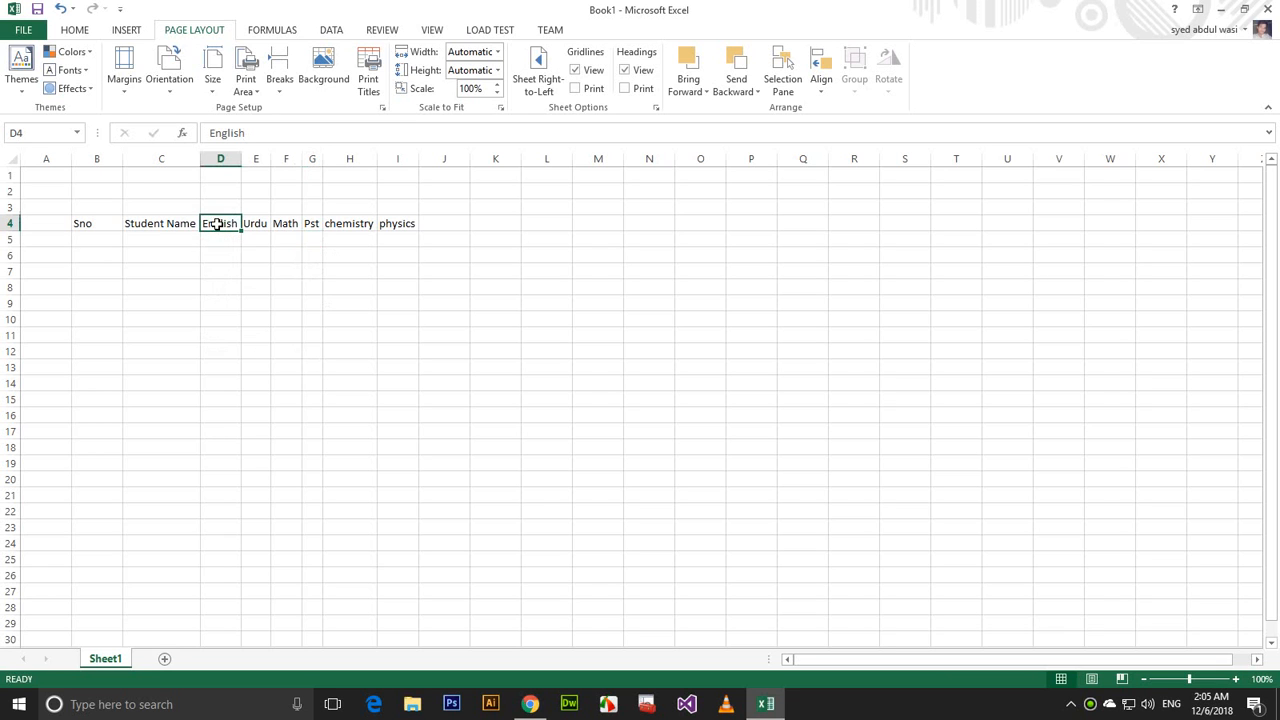
left_click(291, 261)
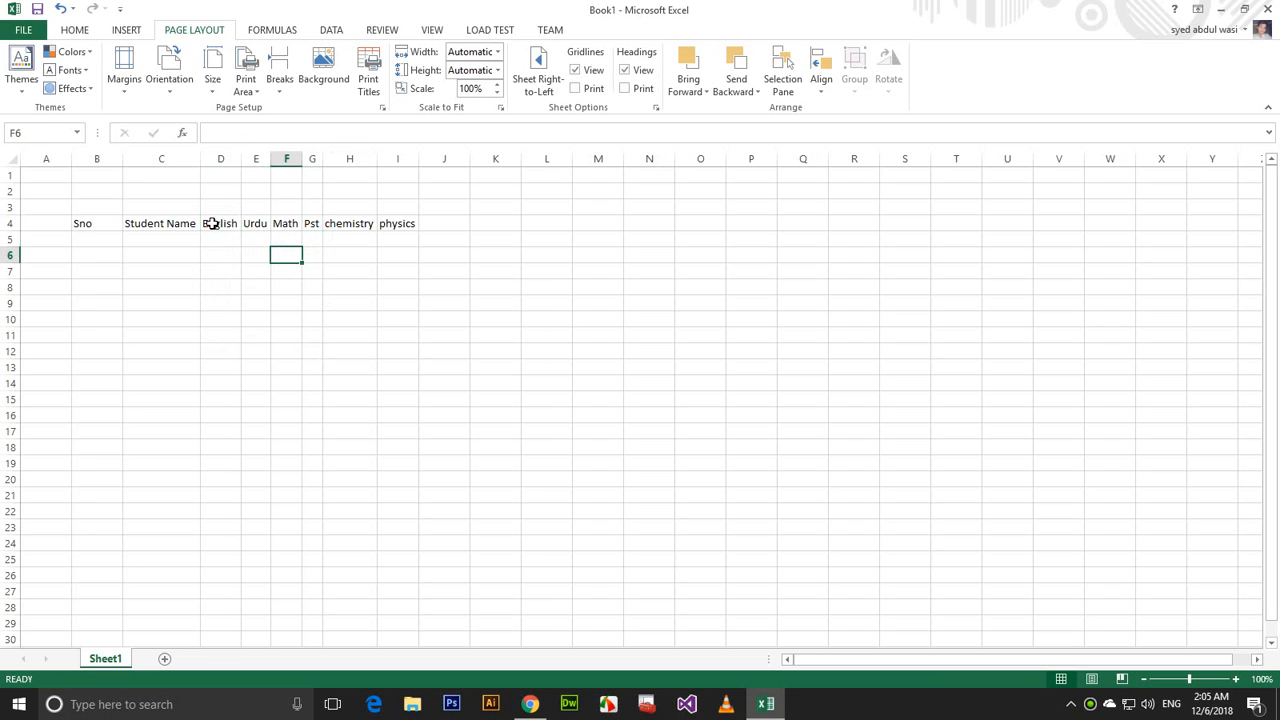
Set the column width of the subject columns, English through physics (D4:I4), to 25.
left_click_drag(211, 223, 416, 221)
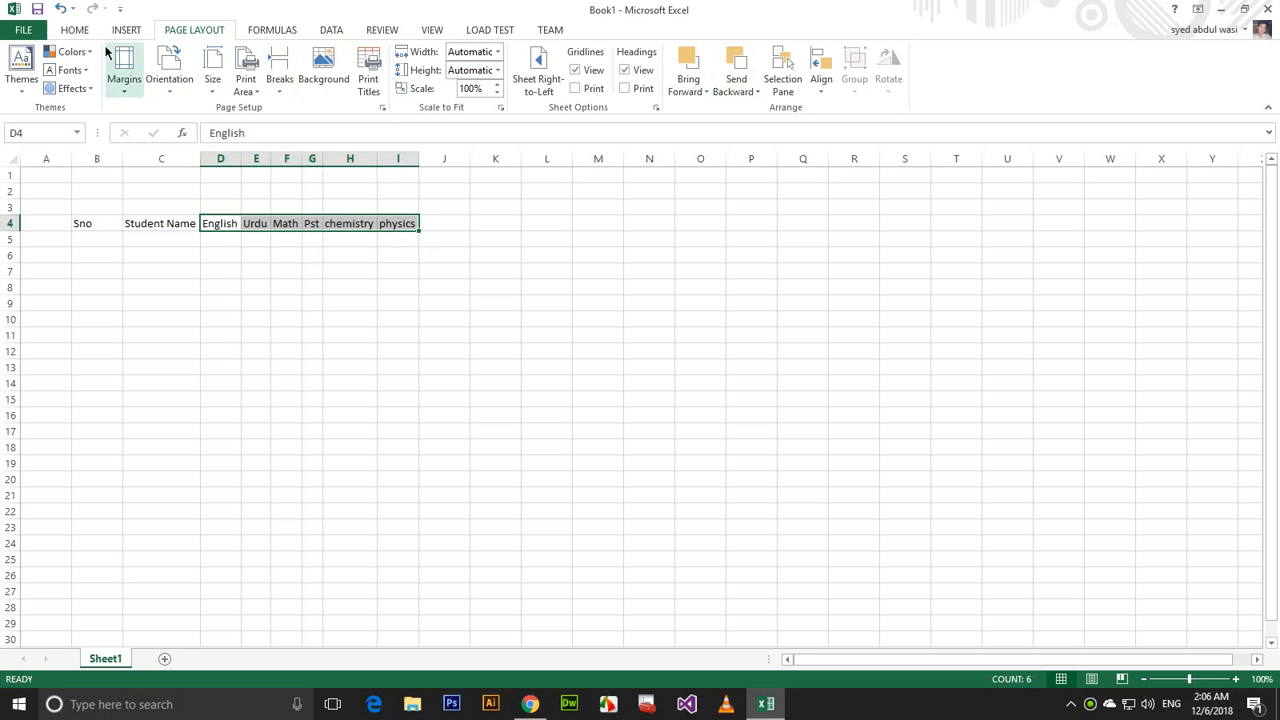
left_click(79, 30)
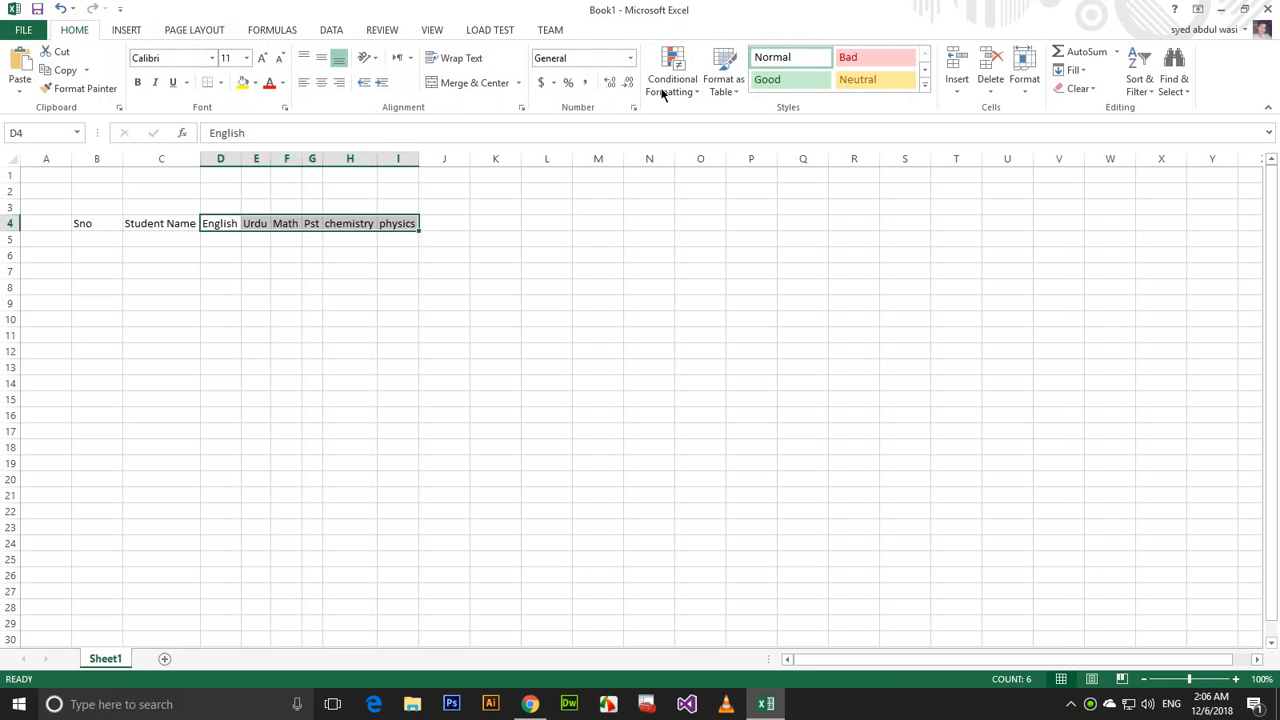
left_click(725, 78)
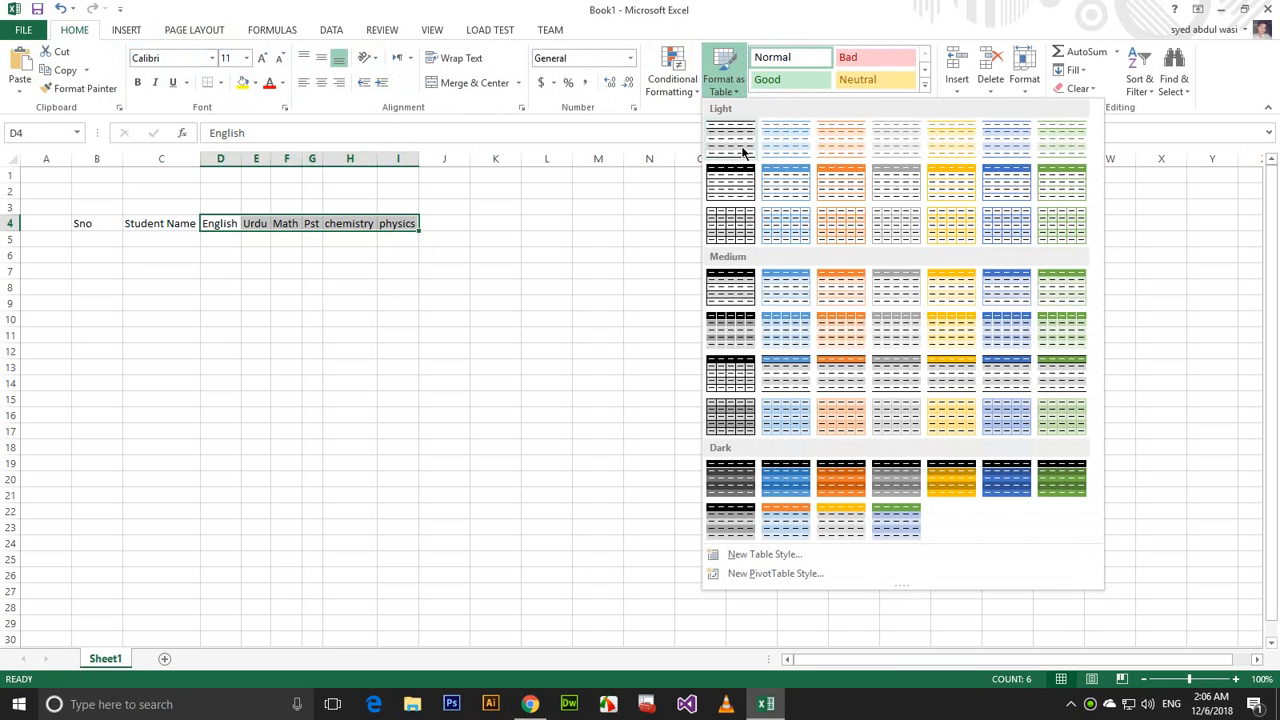
left_click(1023, 90)
left_click(1023, 88)
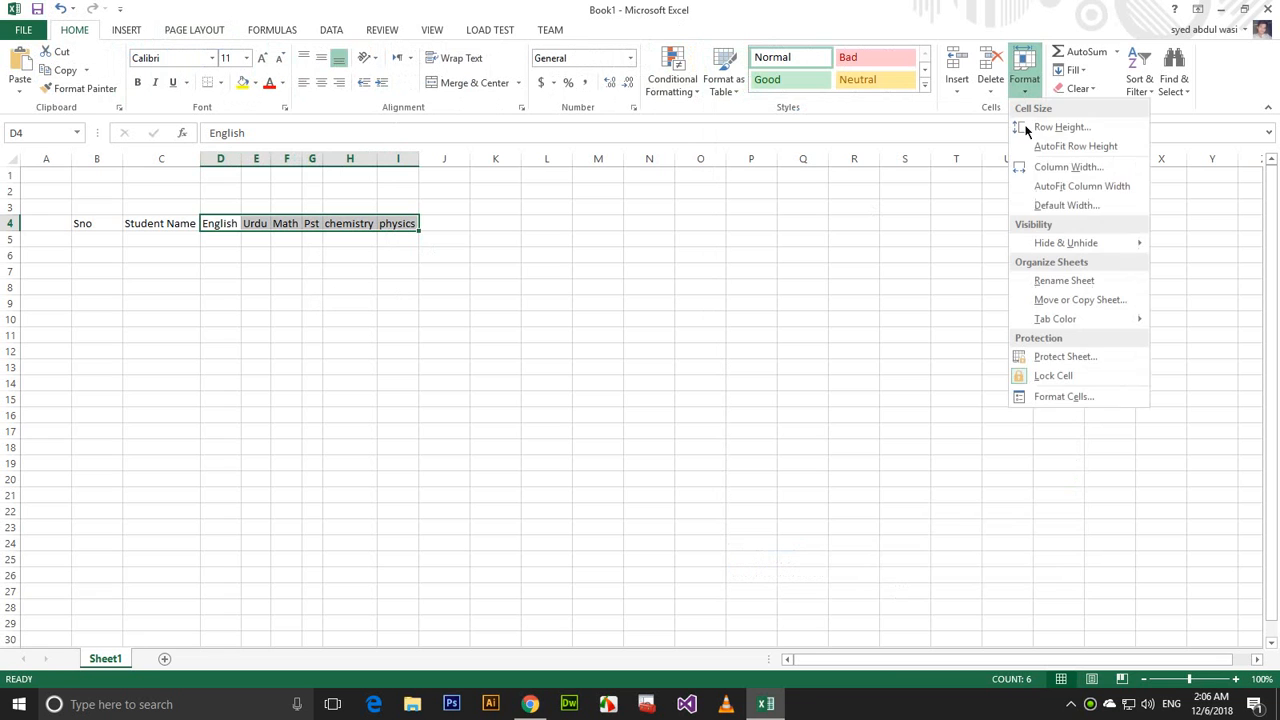
left_click(1053, 169)
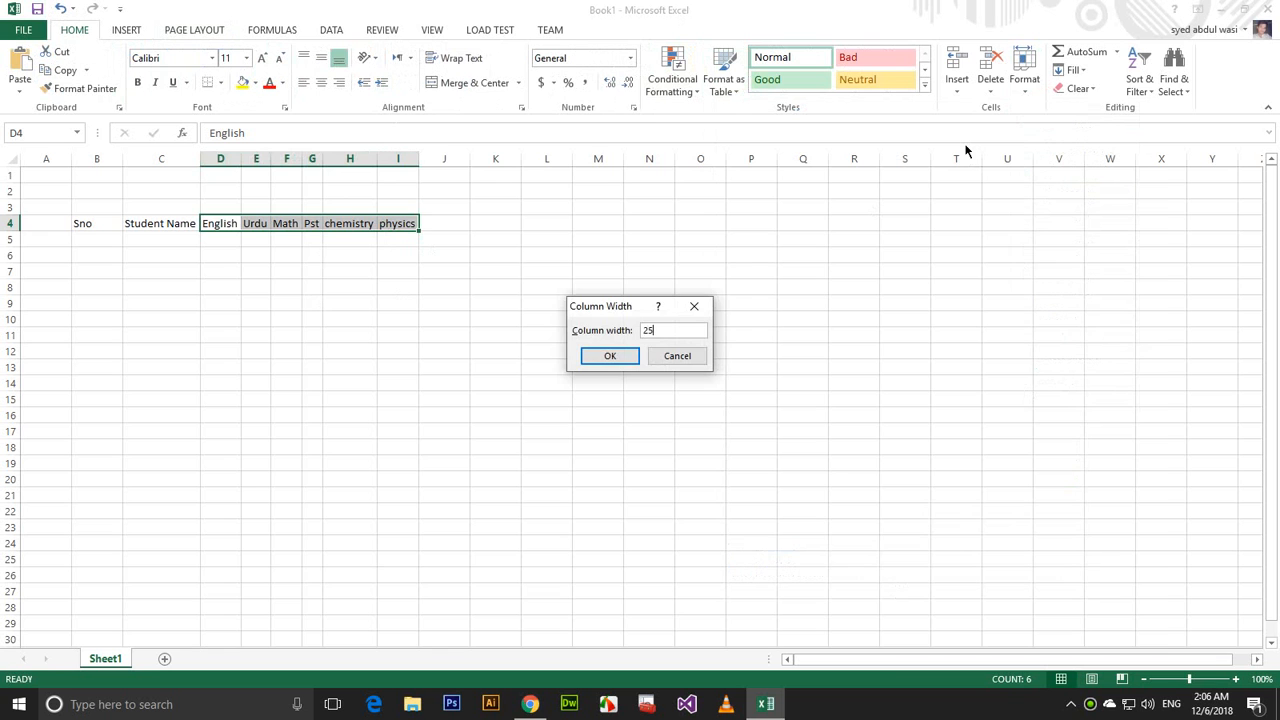
key("Return")
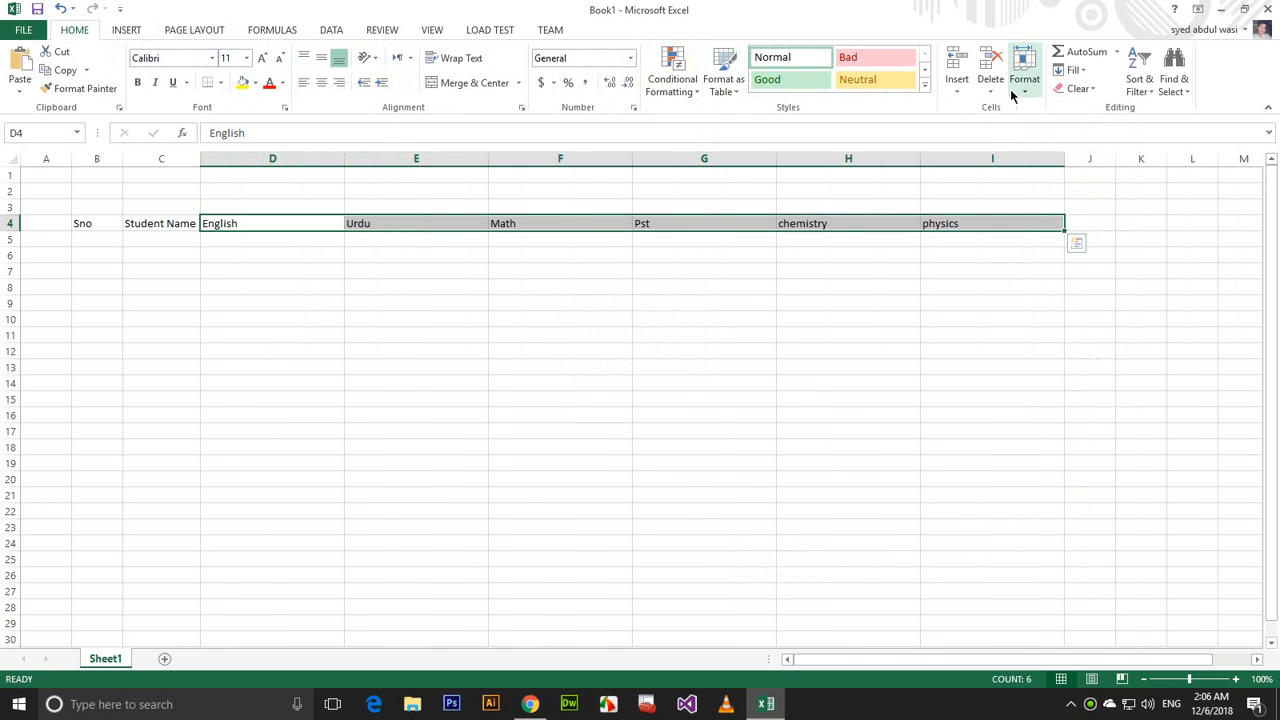
Set the column width of the subject columns D through I to 10.
left_click(1024, 80)
left_click(1053, 167)
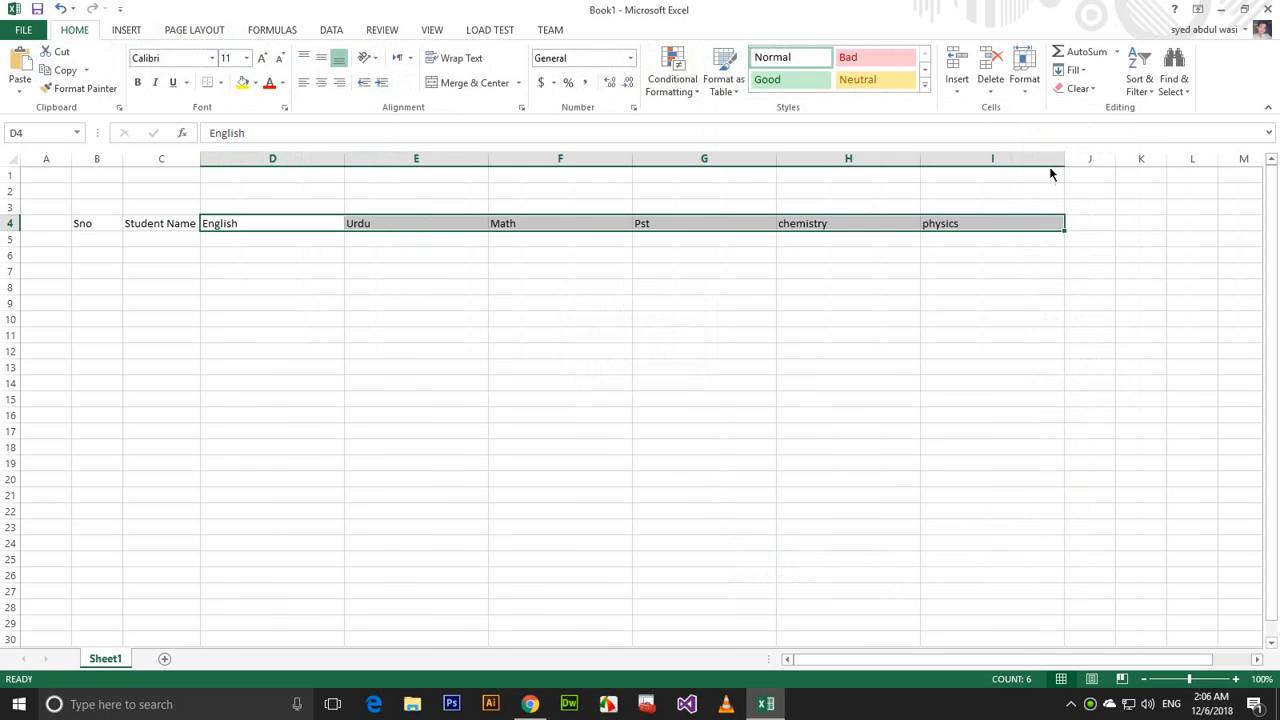
type("10")
key("Return")
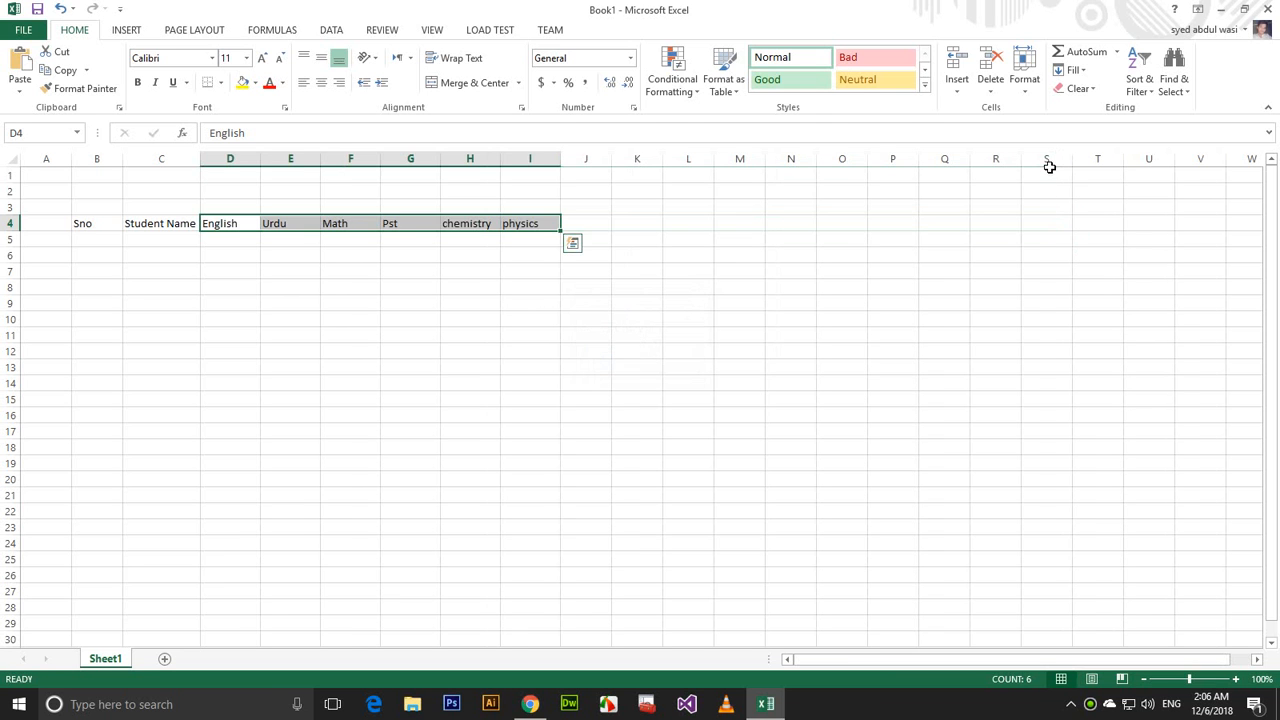
left_click(597, 300)
Center the headers in B4:I4 horizontally and align them to the middle vertically.
left_click_drag(541, 222, 91, 220)
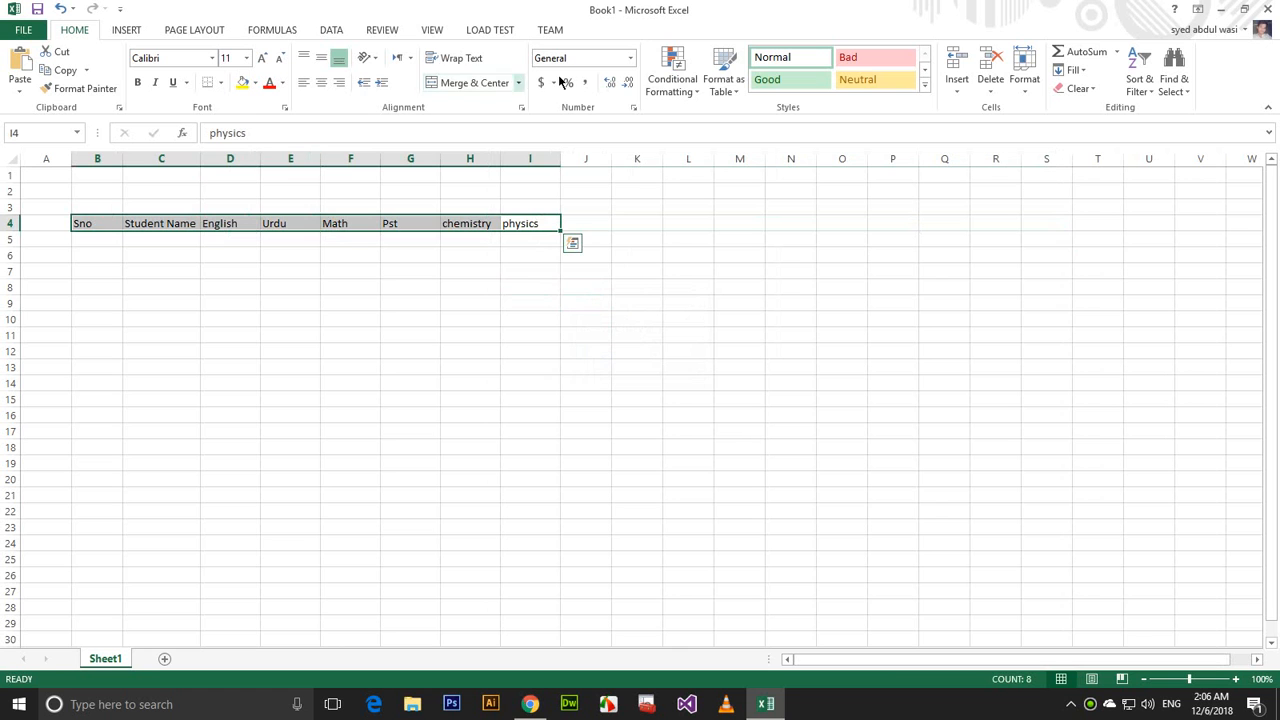
left_click(320, 82)
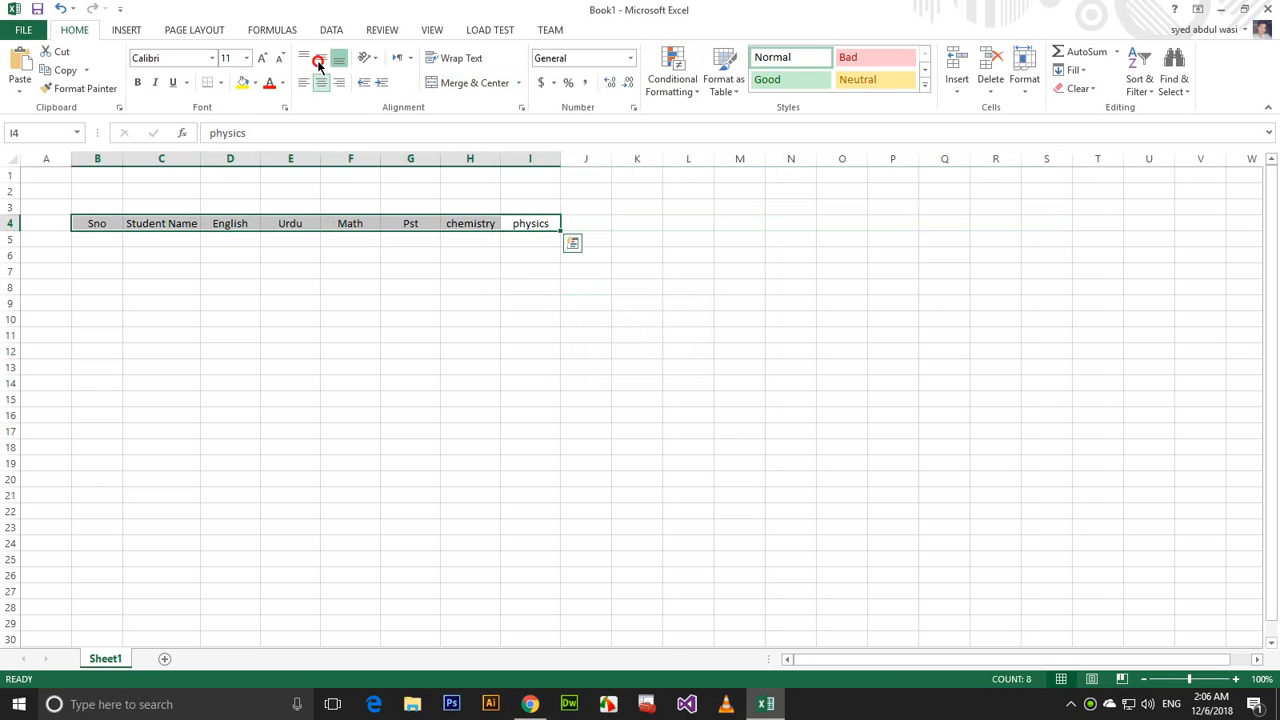
left_click(321, 57)
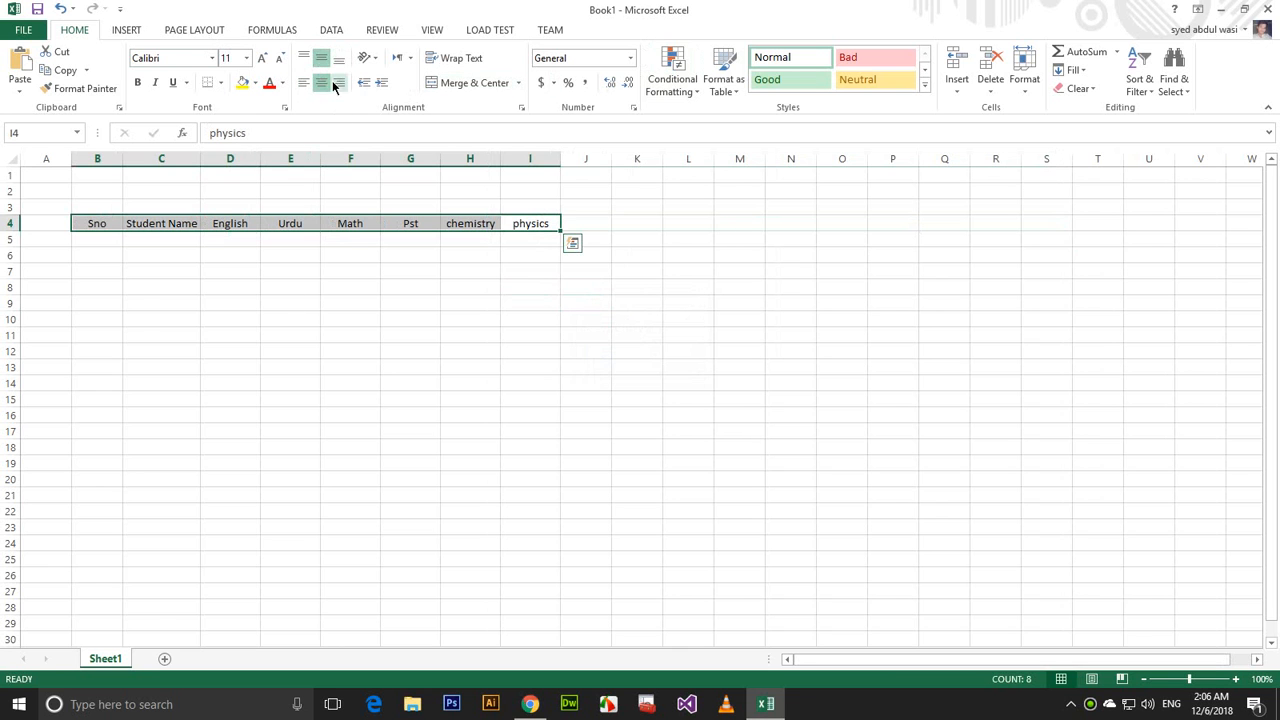
left_click(458, 270)
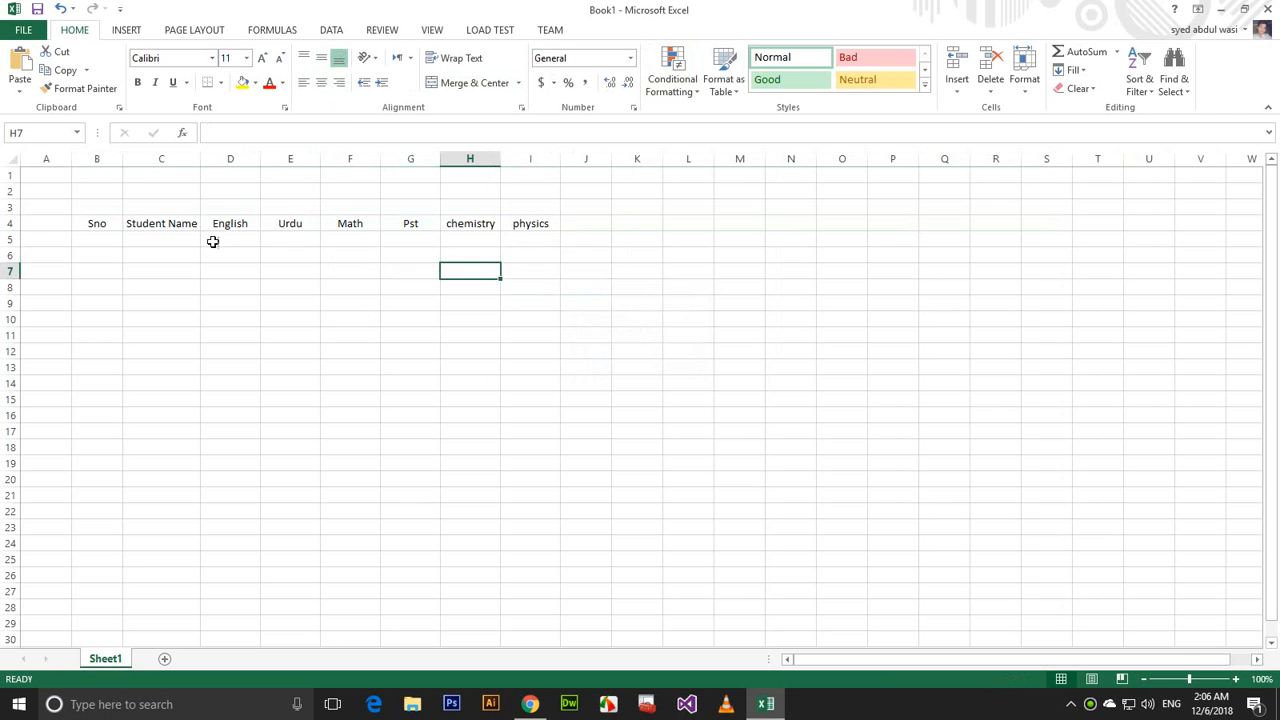
Enter the headers Total Marks in J4 and obtained Marks in K4.
left_click(573, 220)
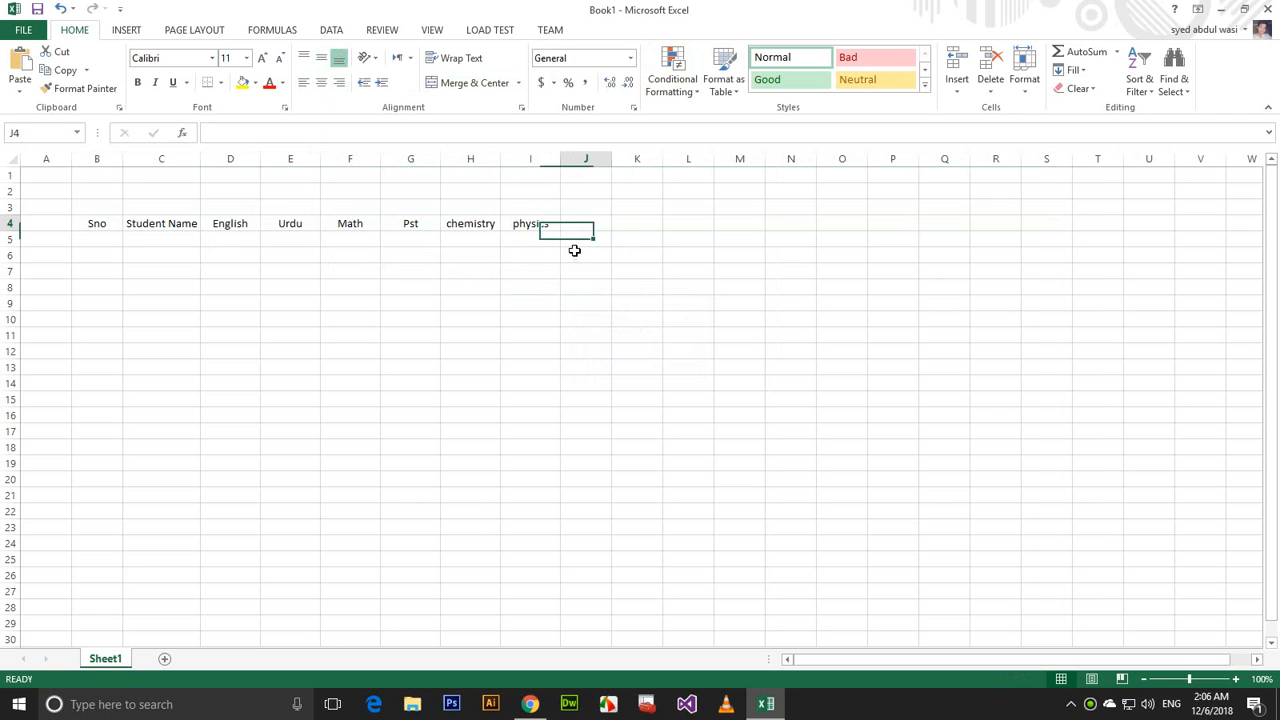
type("Total")
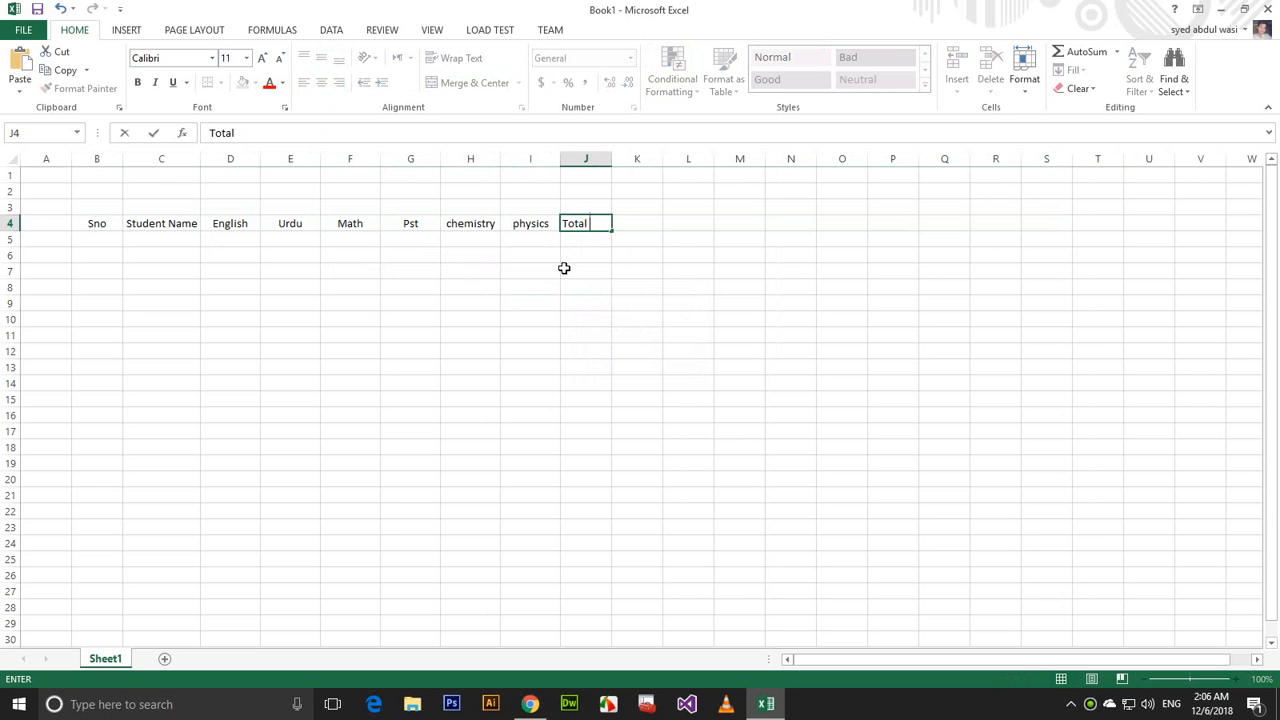
type(" Marks")
key("Tab")
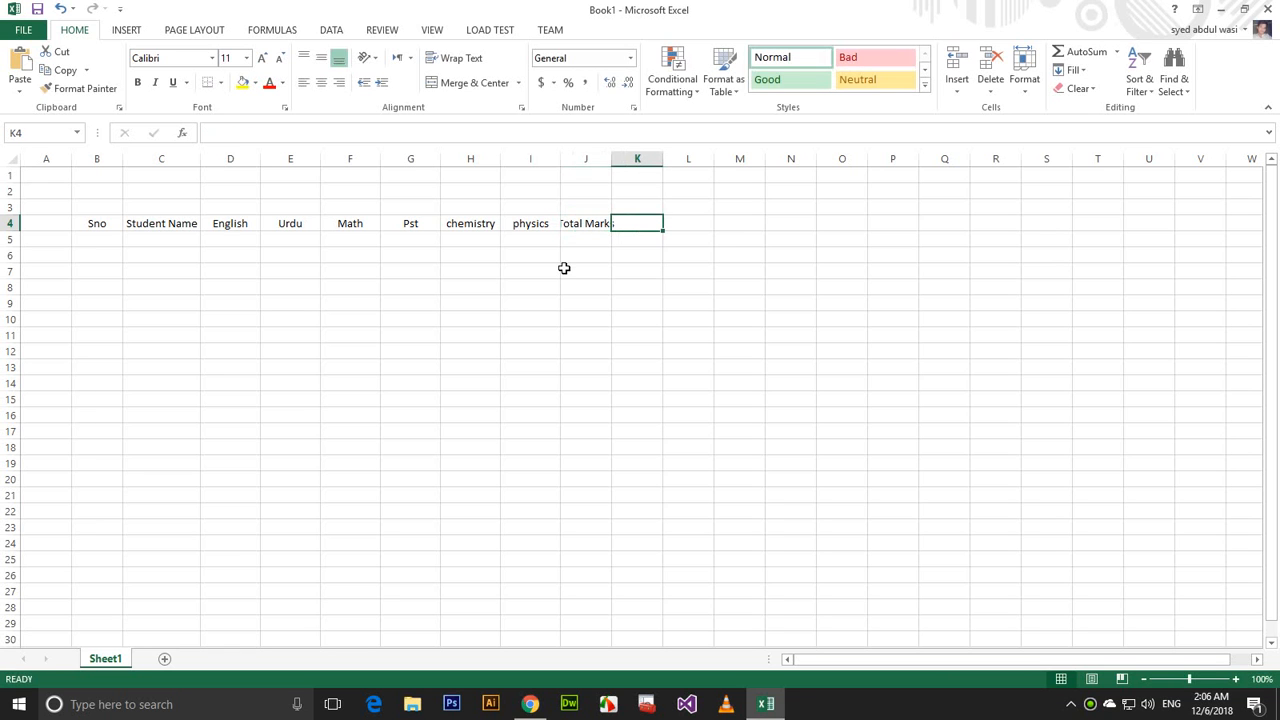
key("BackSpace")
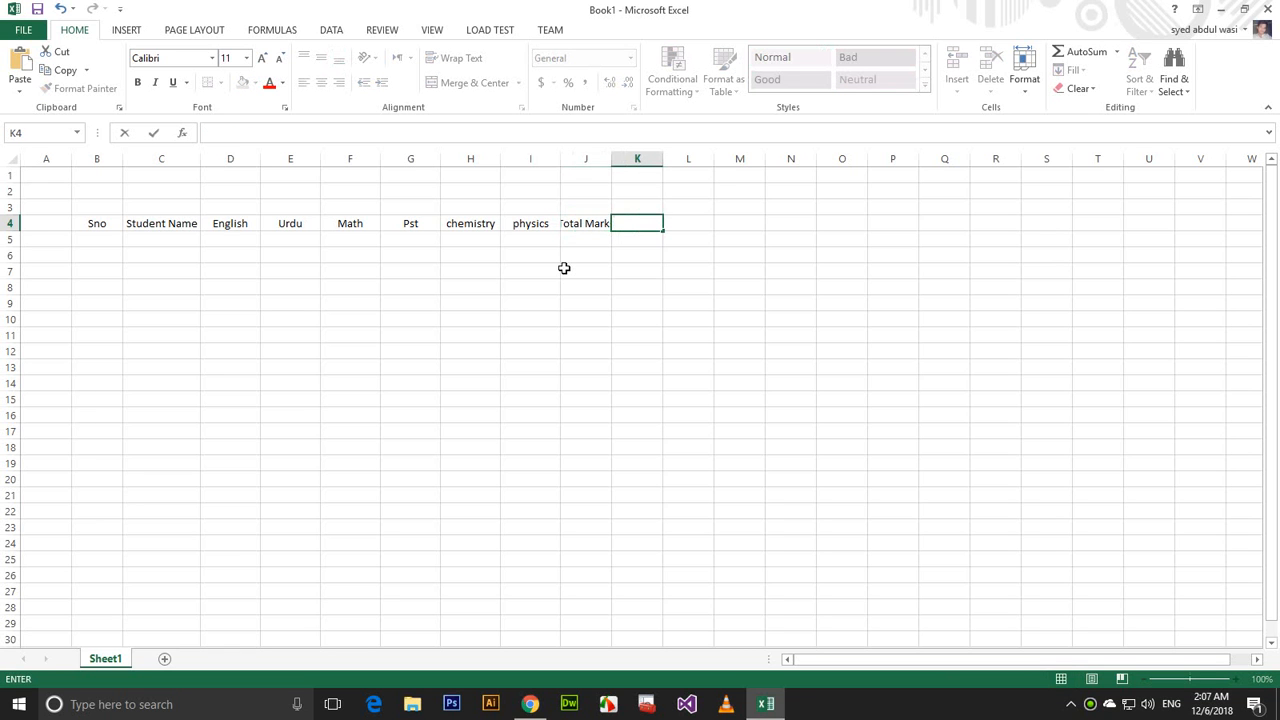
type("obtained Marks")
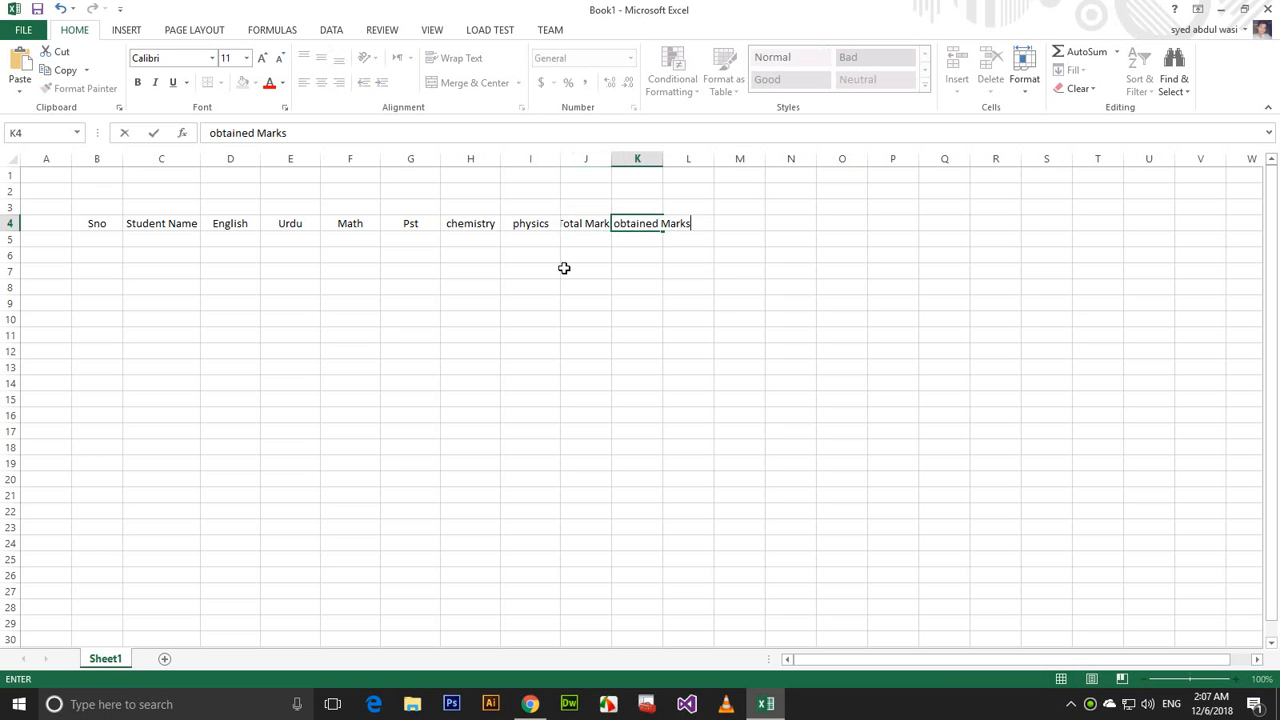
Widen columns J and K to fit the Total Marks and obtained Marks headers.
left_click(607, 161)
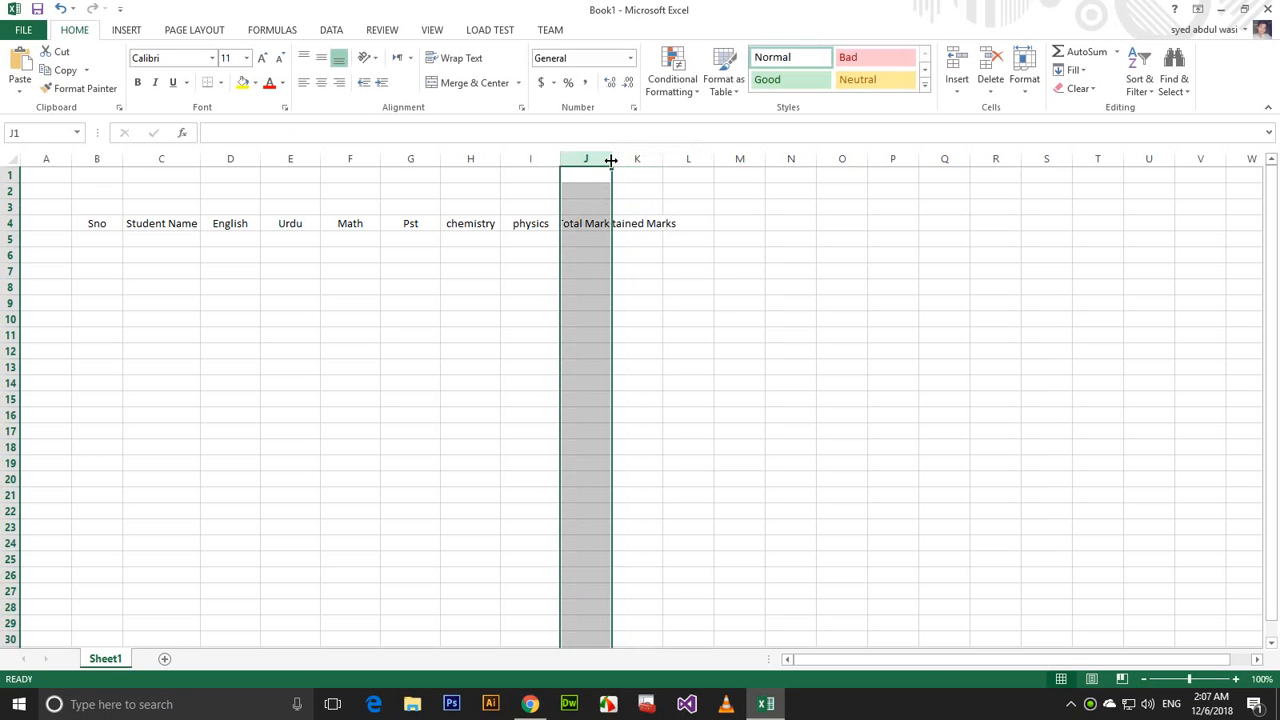
double_click(611, 158)
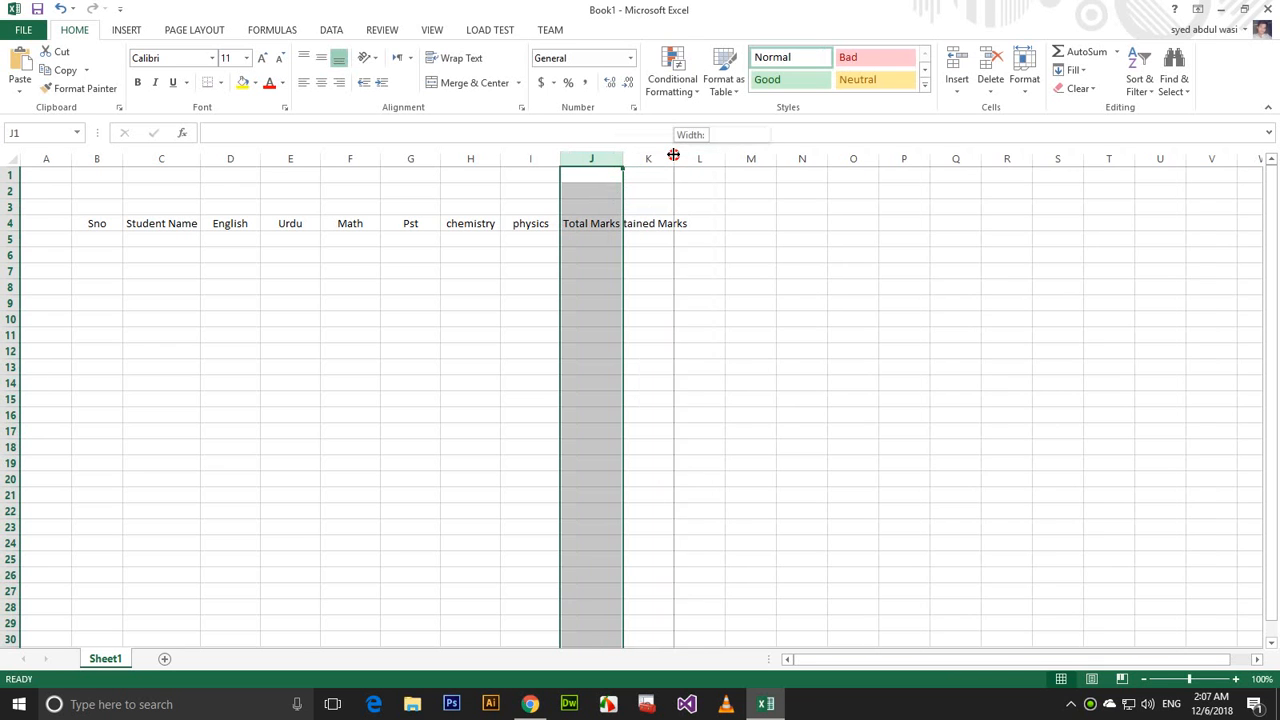
double_click(674, 158)
Enter the header Persentage in L4 and autofit column L to it.
left_click(709, 224)
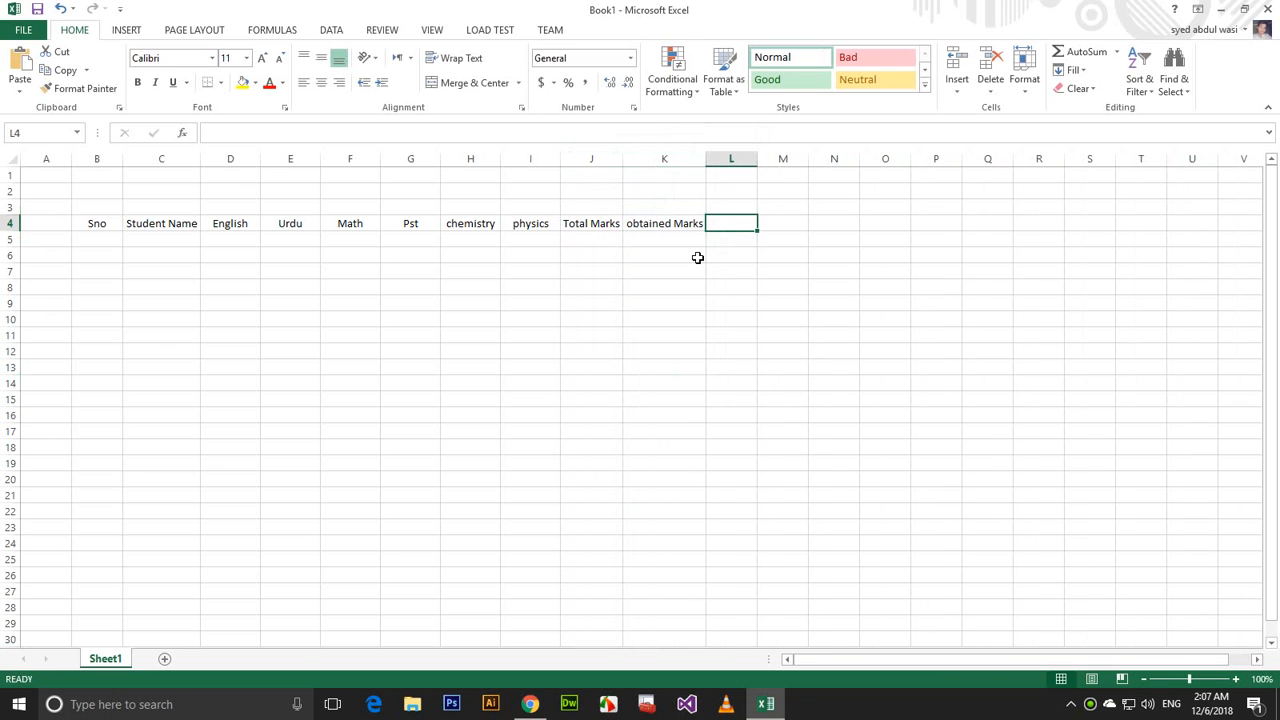
type("Persenta")
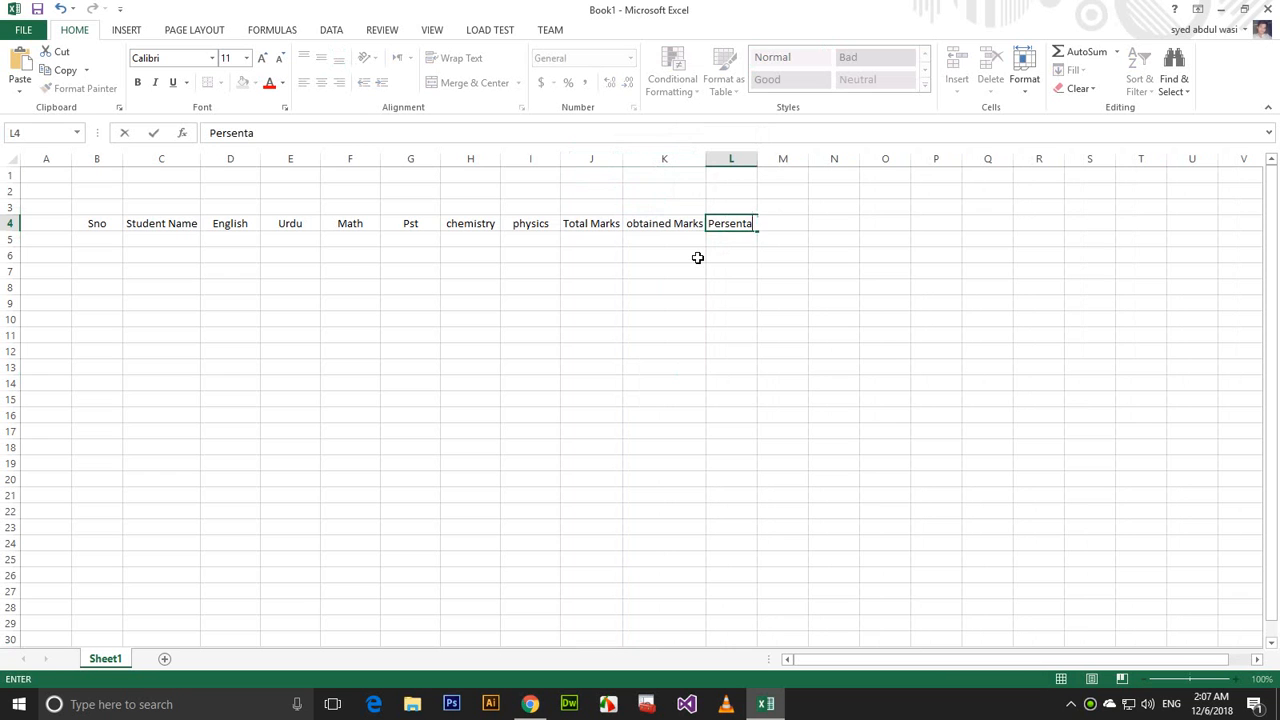
type("ge")
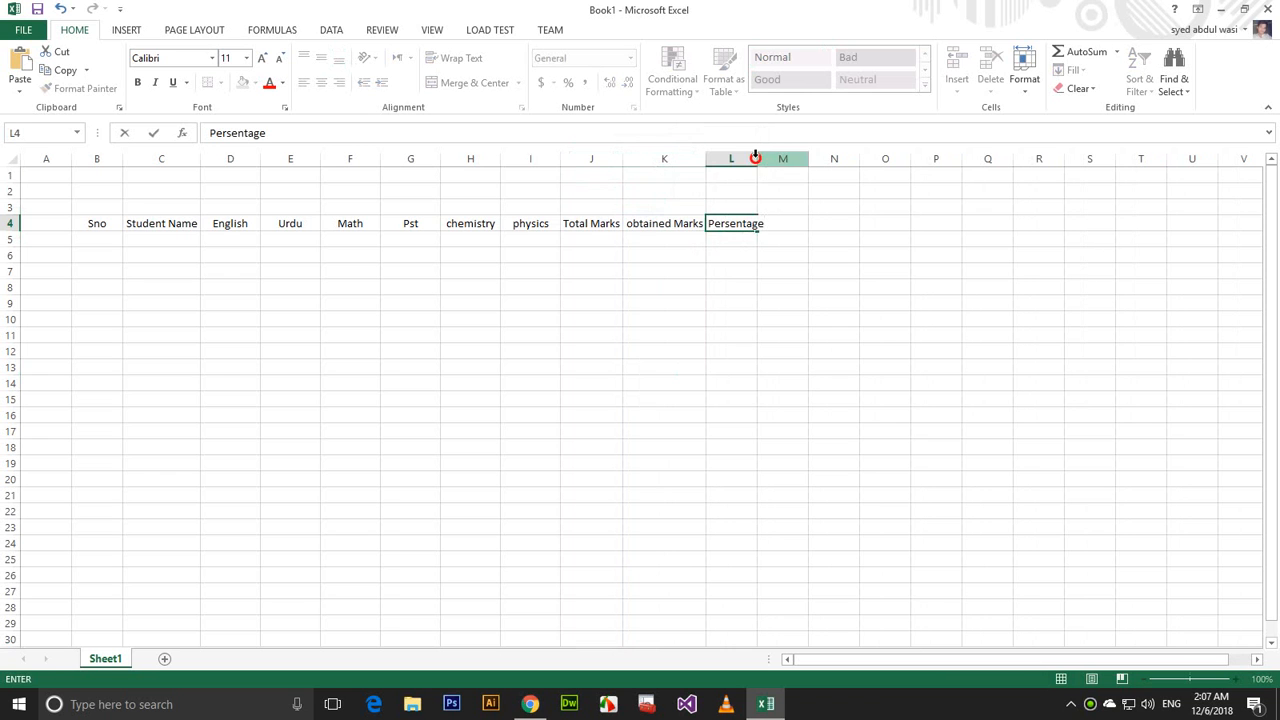
left_click(751, 159)
double_click(757, 159)
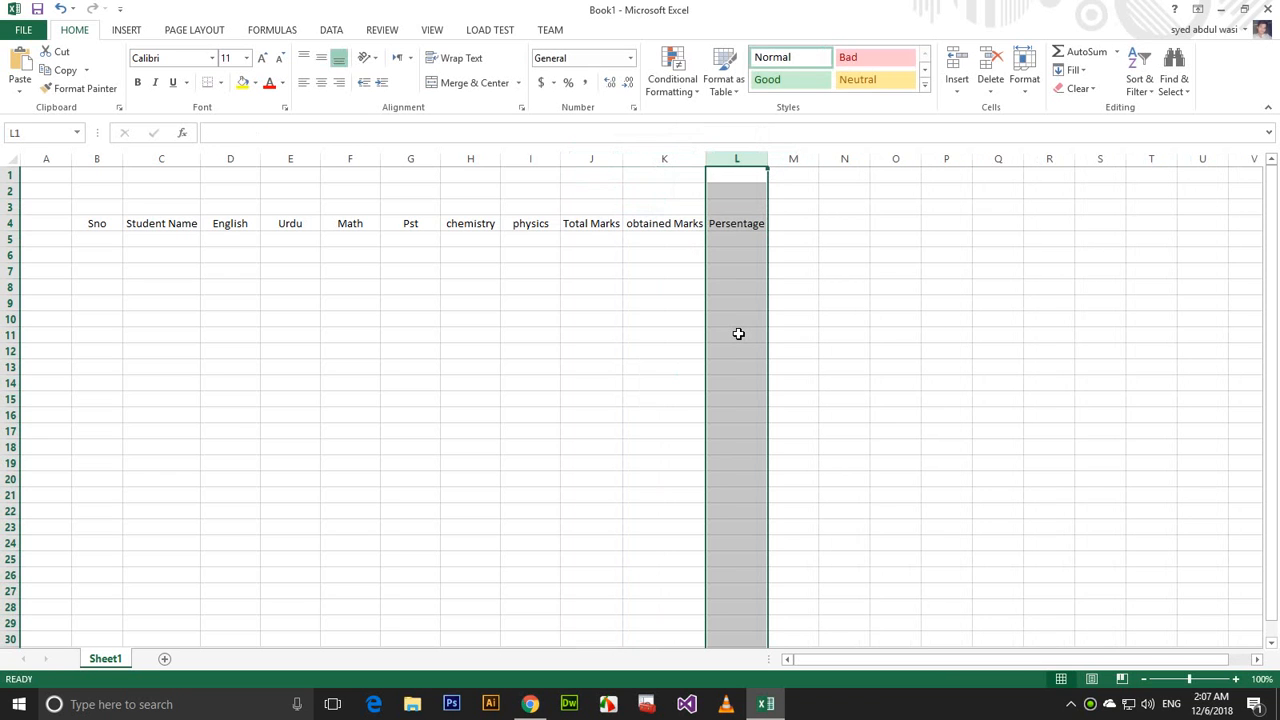
left_click(735, 284)
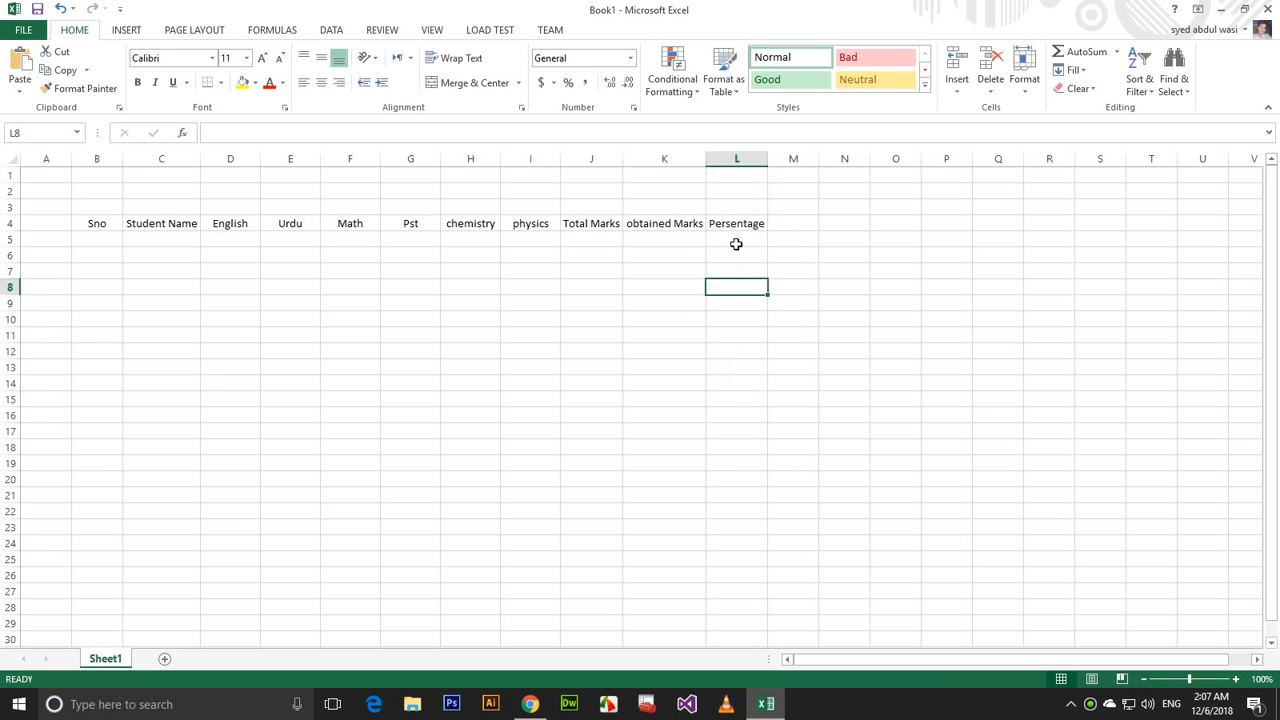
left_click(737, 244)
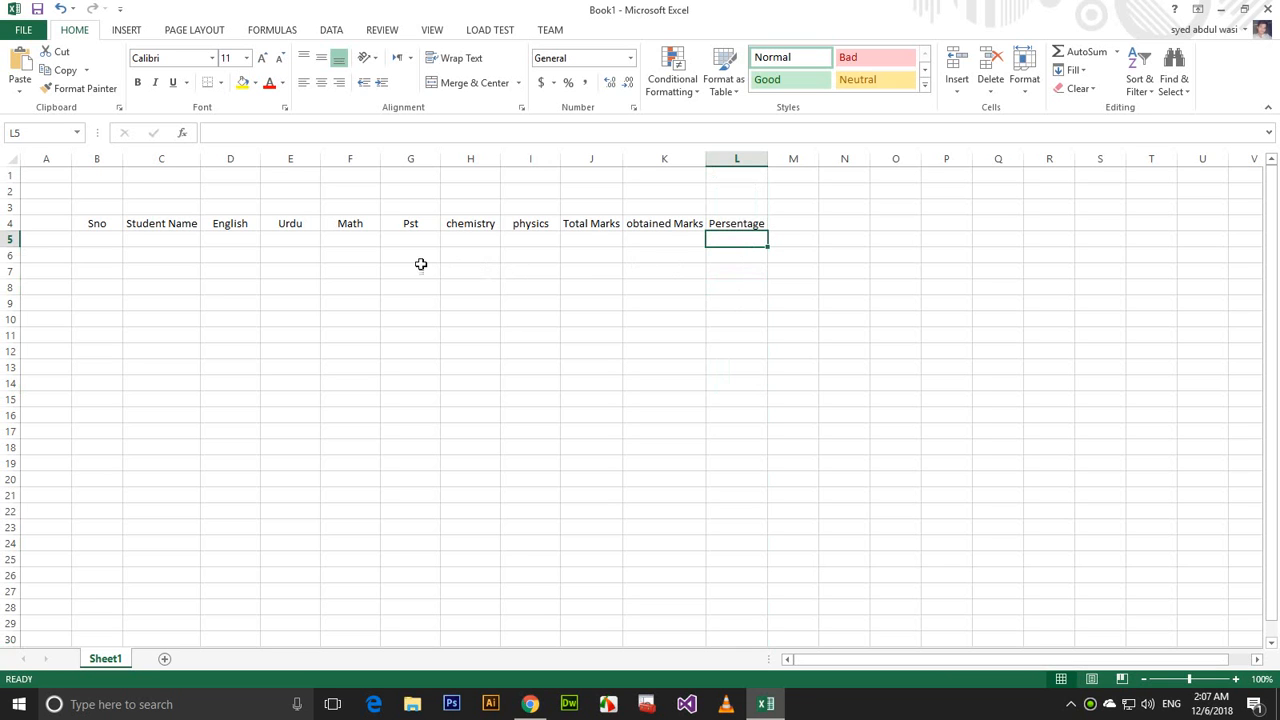
Fill B5:B9 with serial numbers 1 to 5 and center them horizontally and vertically.
left_click(97, 241)
type("1")
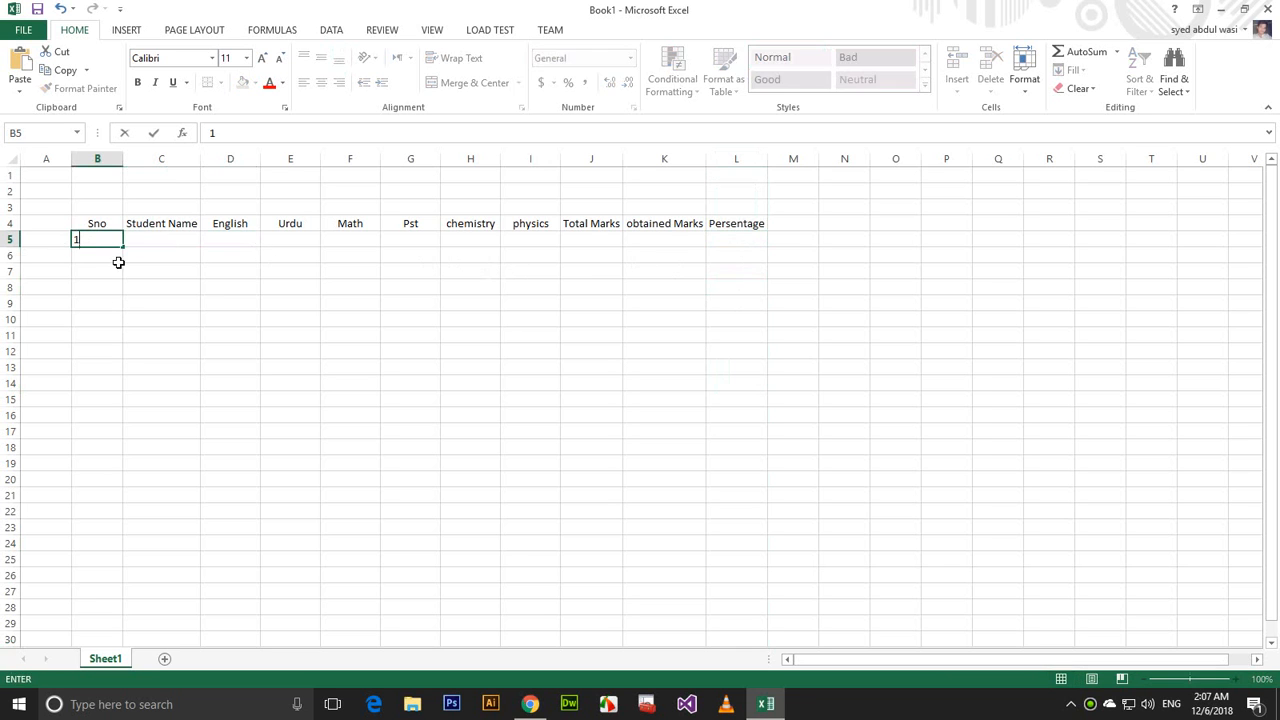
left_click_drag(122, 245, 125, 309)
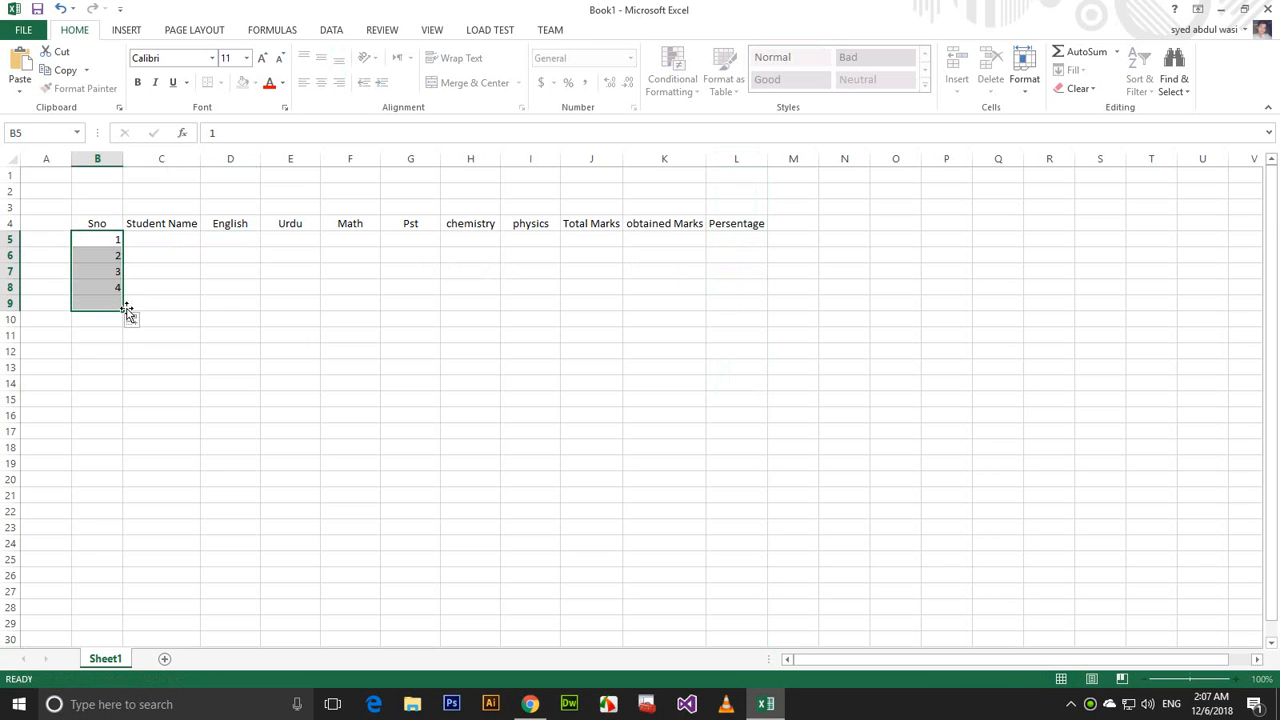
left_click(323, 57)
left_click(321, 82)
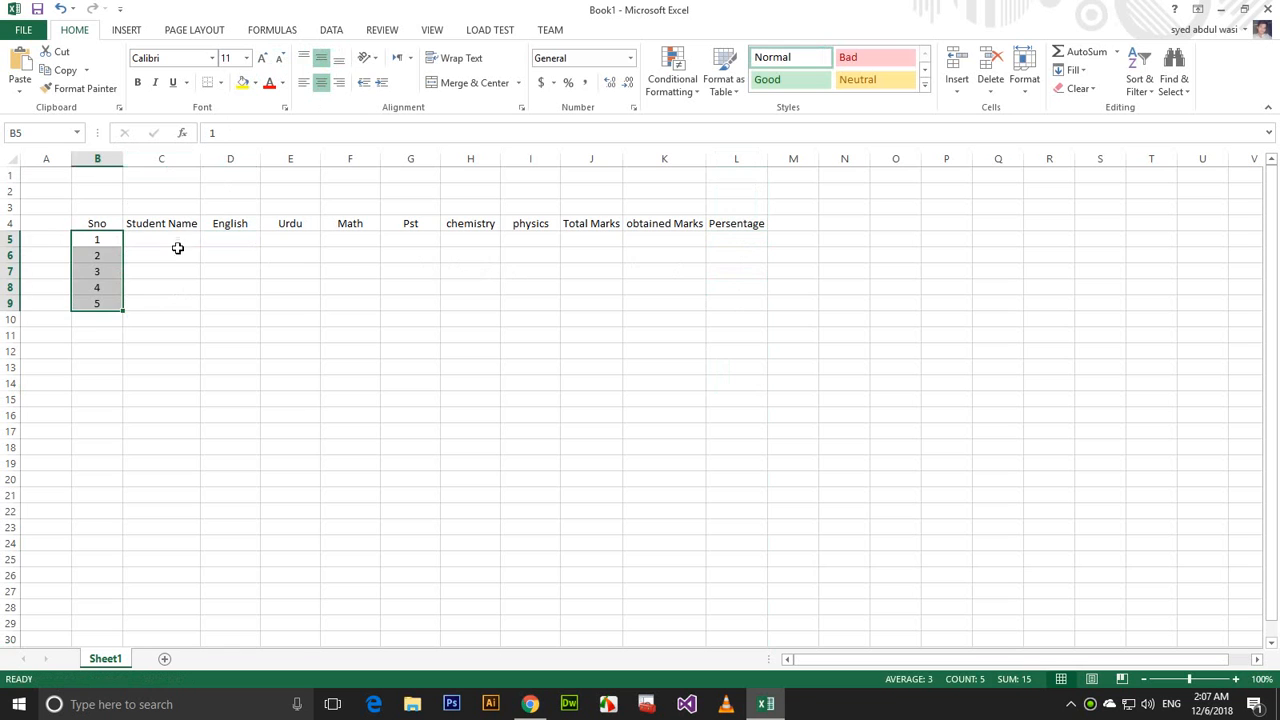
Enter the first names of the five students in C5:C9 under Student Name.
left_click(177, 244)
type("Ali")
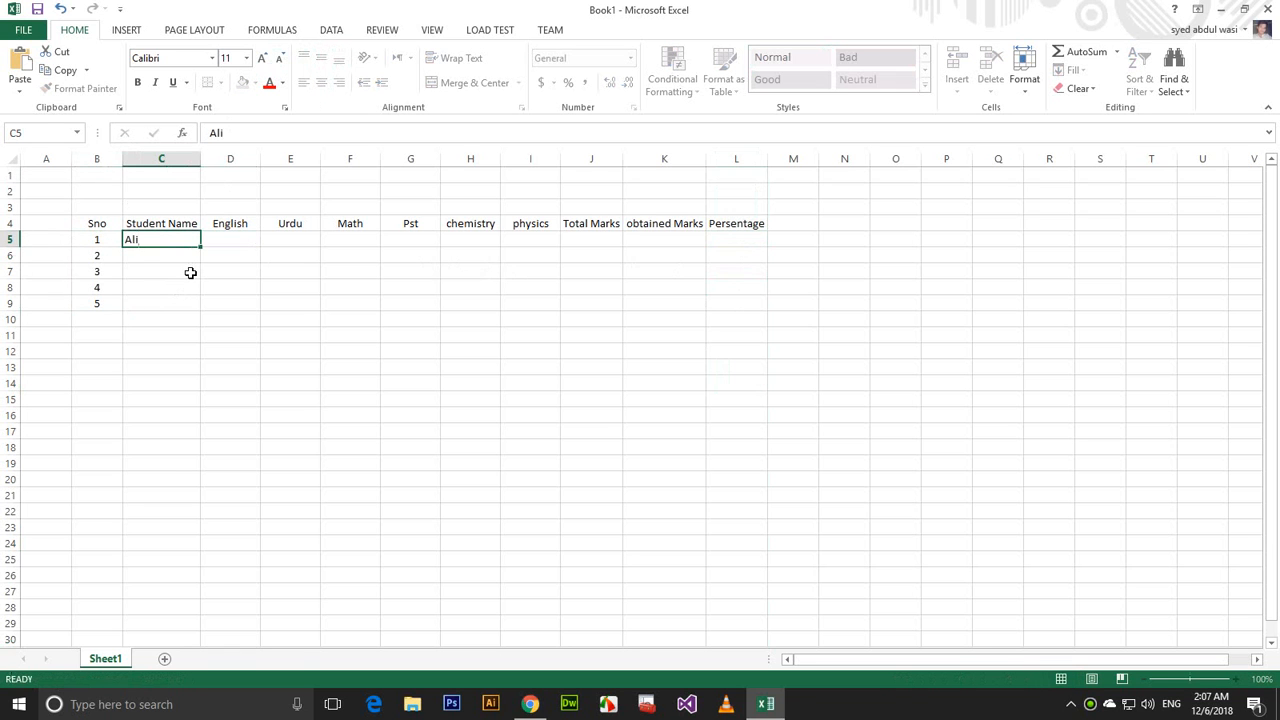
key("Return")
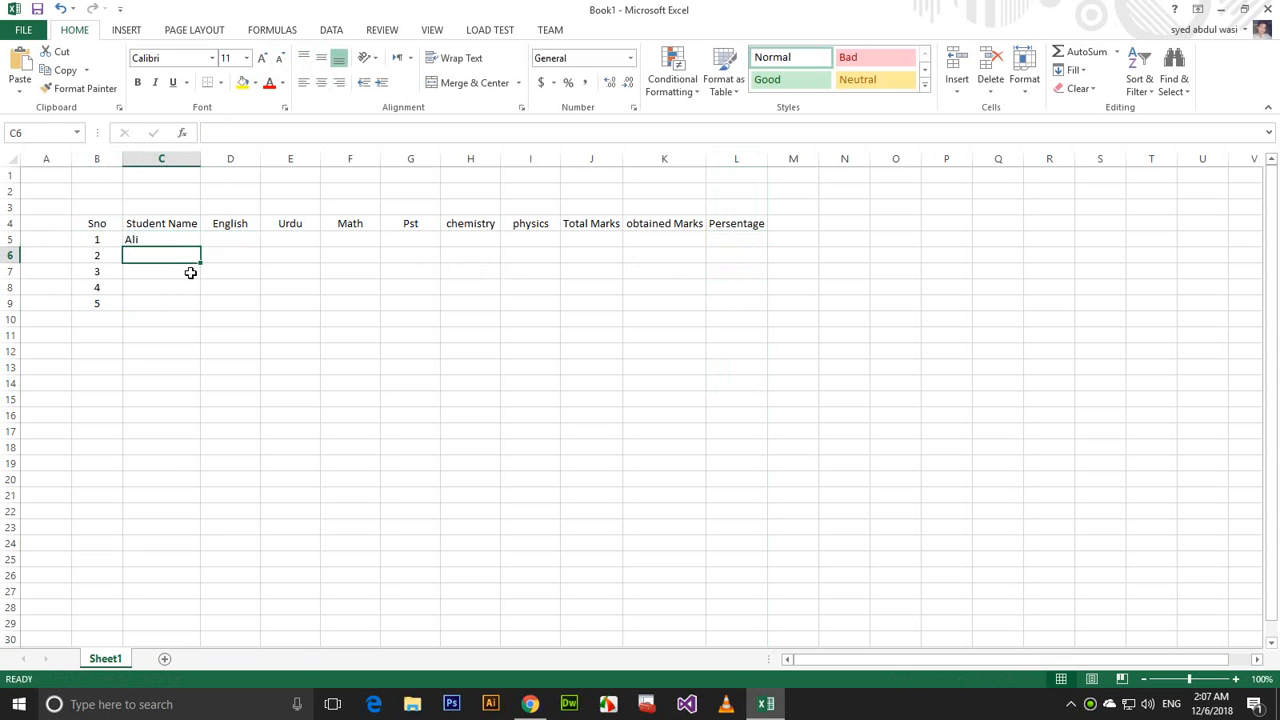
type("Wasi")
key("Return")
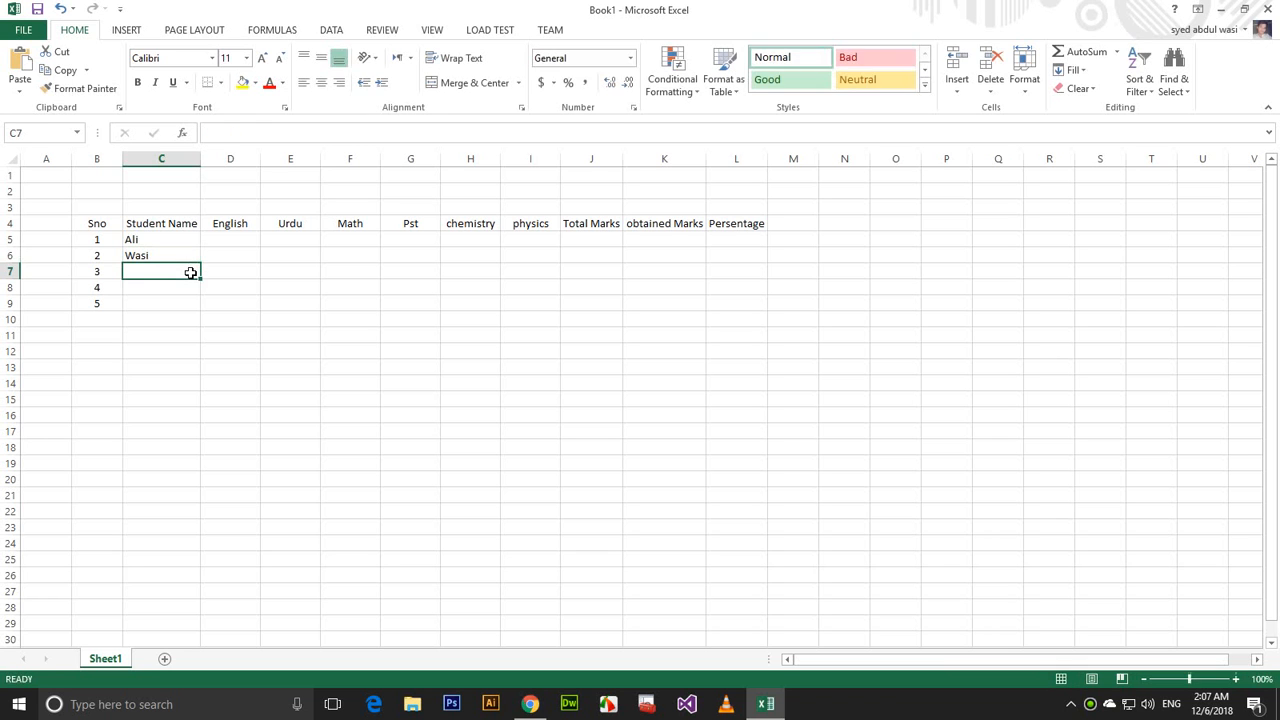
type("Wasi")
type("em")
key("Return")
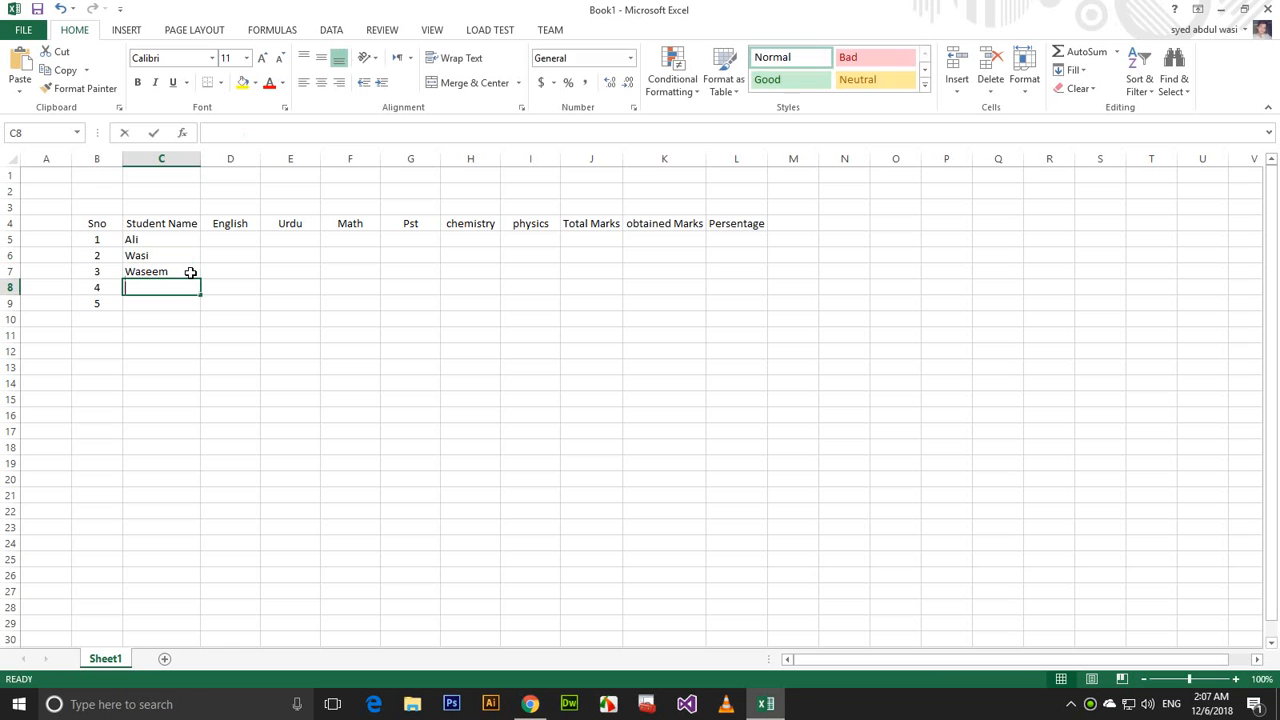
type("Yaa")
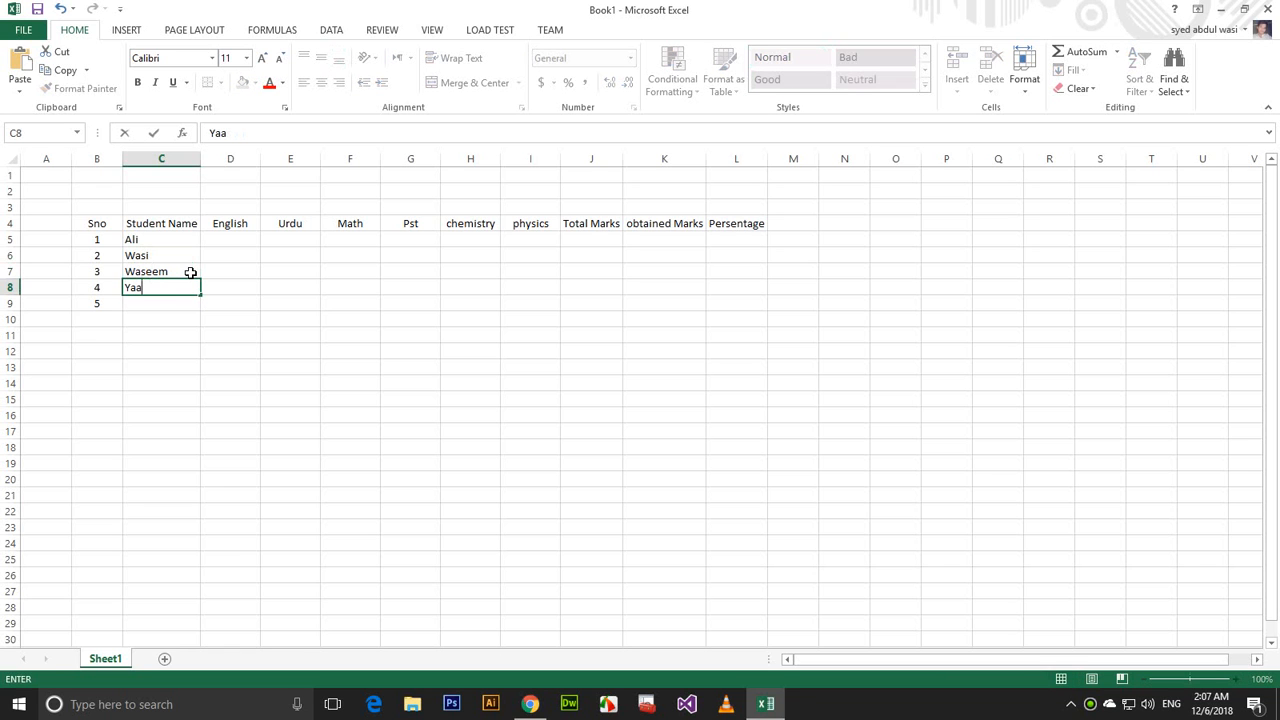
type("sir")
key("Return")
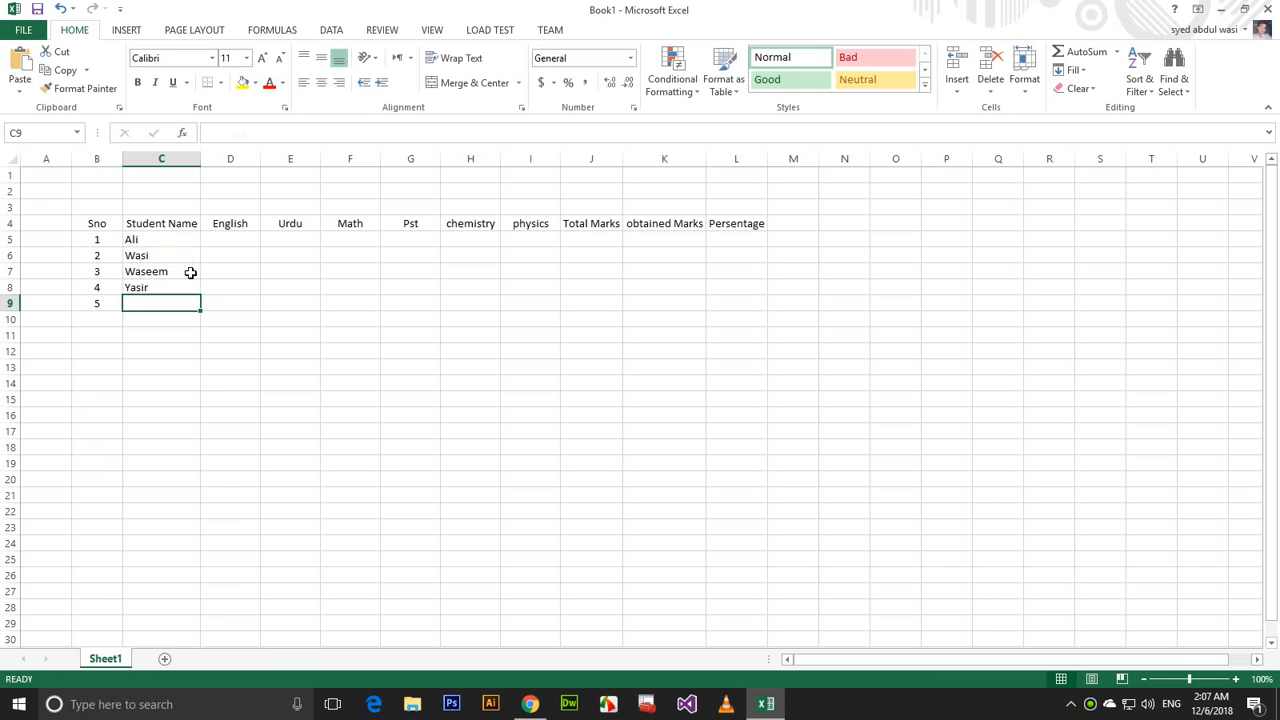
type("Raza")
key("Tab")
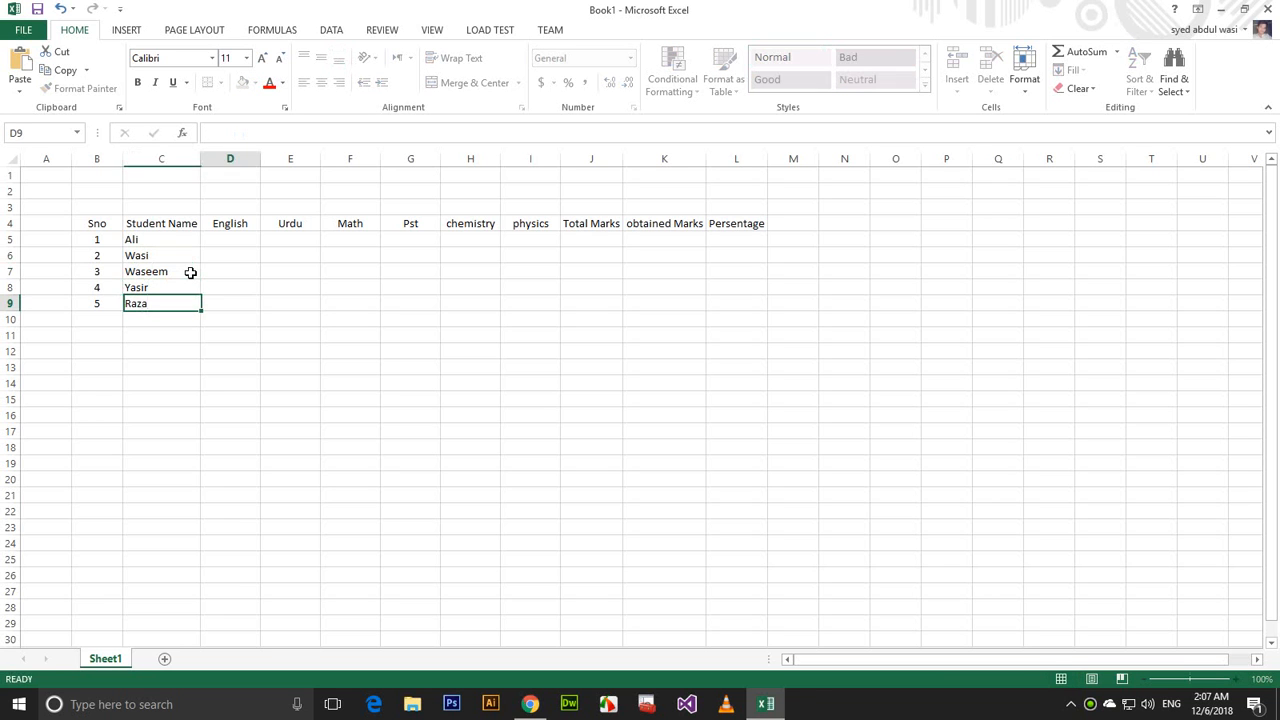
left_click(256, 240)
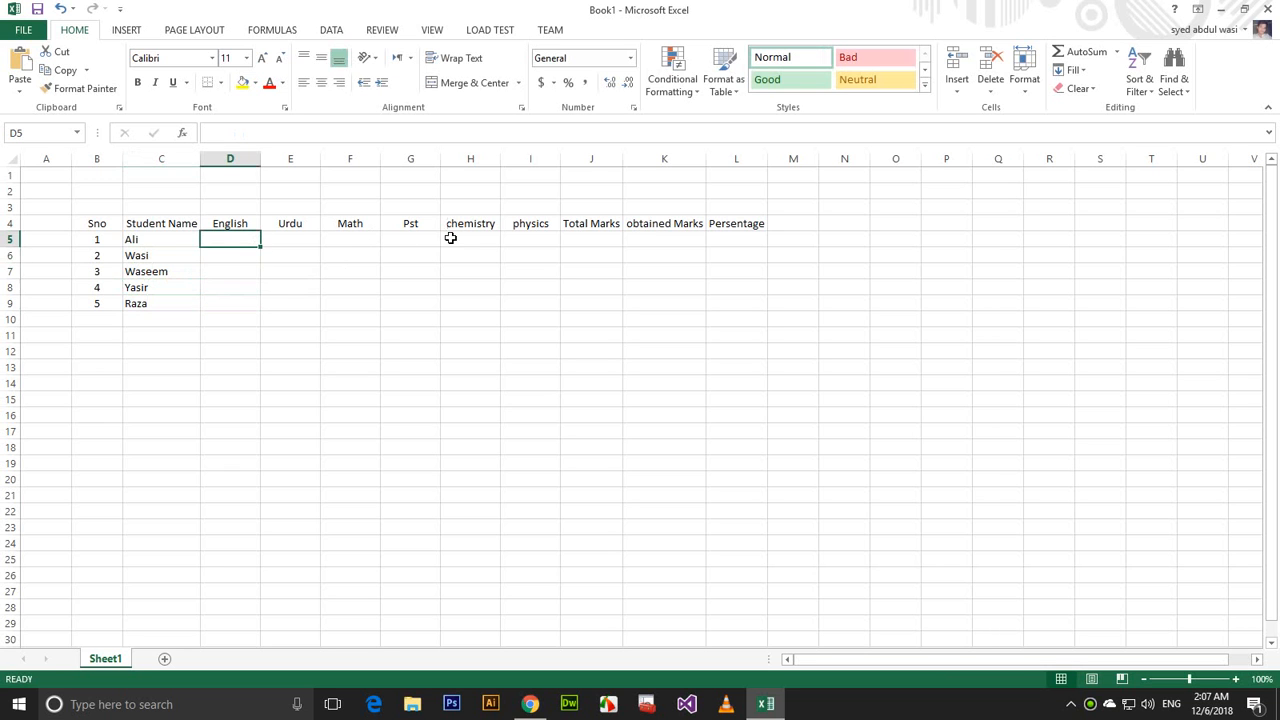
left_click_drag(517, 244, 205, 305)
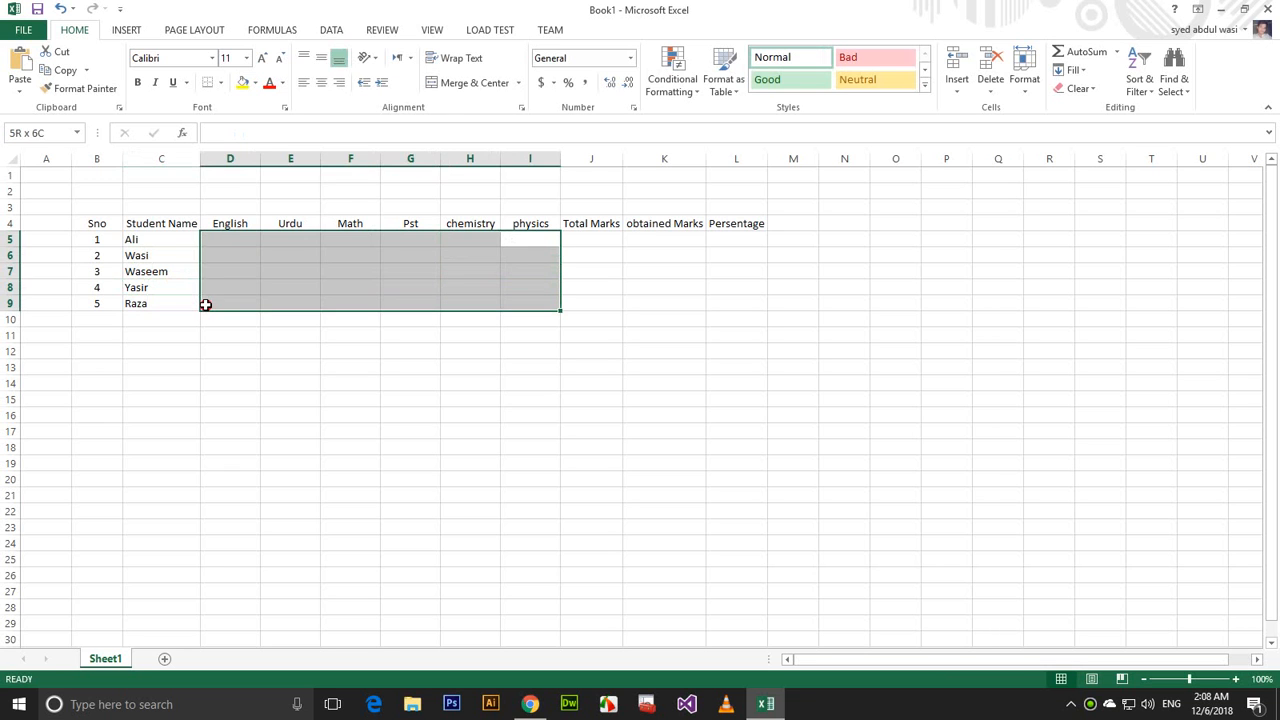
Enter 500 as the total marks in J5 and copy it to J6:J9.
left_click(598, 241)
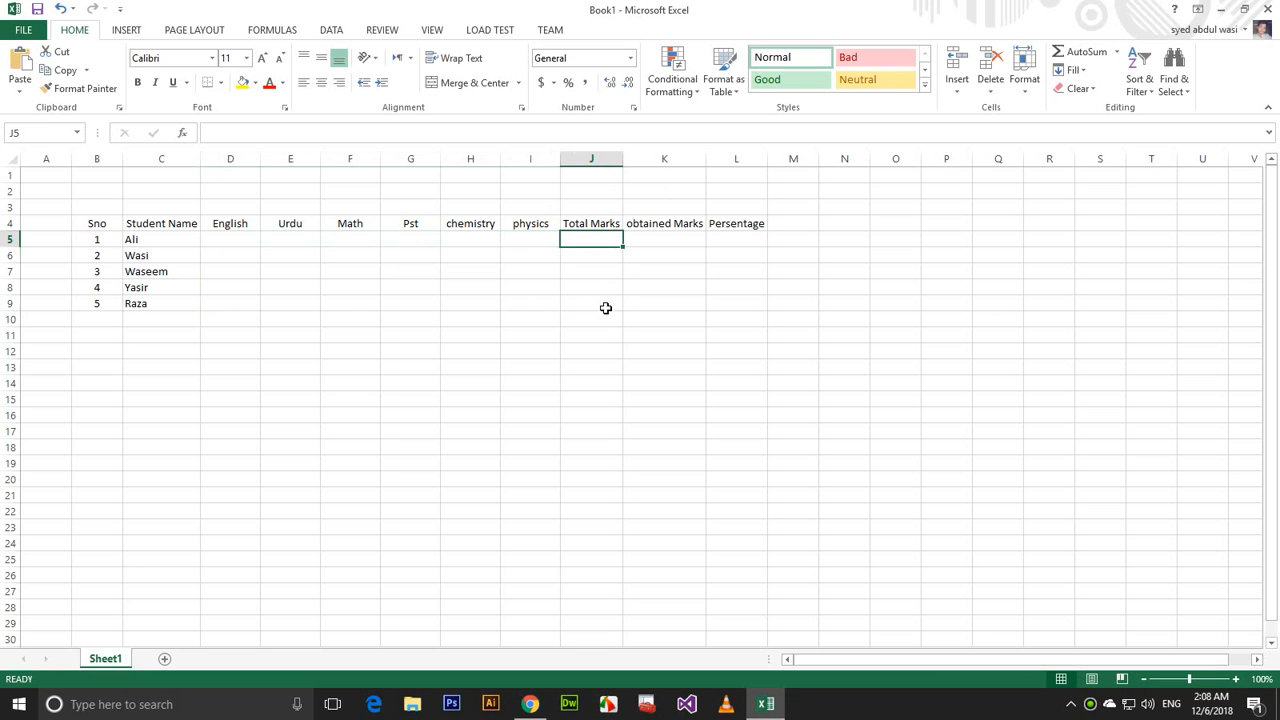
type("500")
key("Tab")
key("shift+Tab")
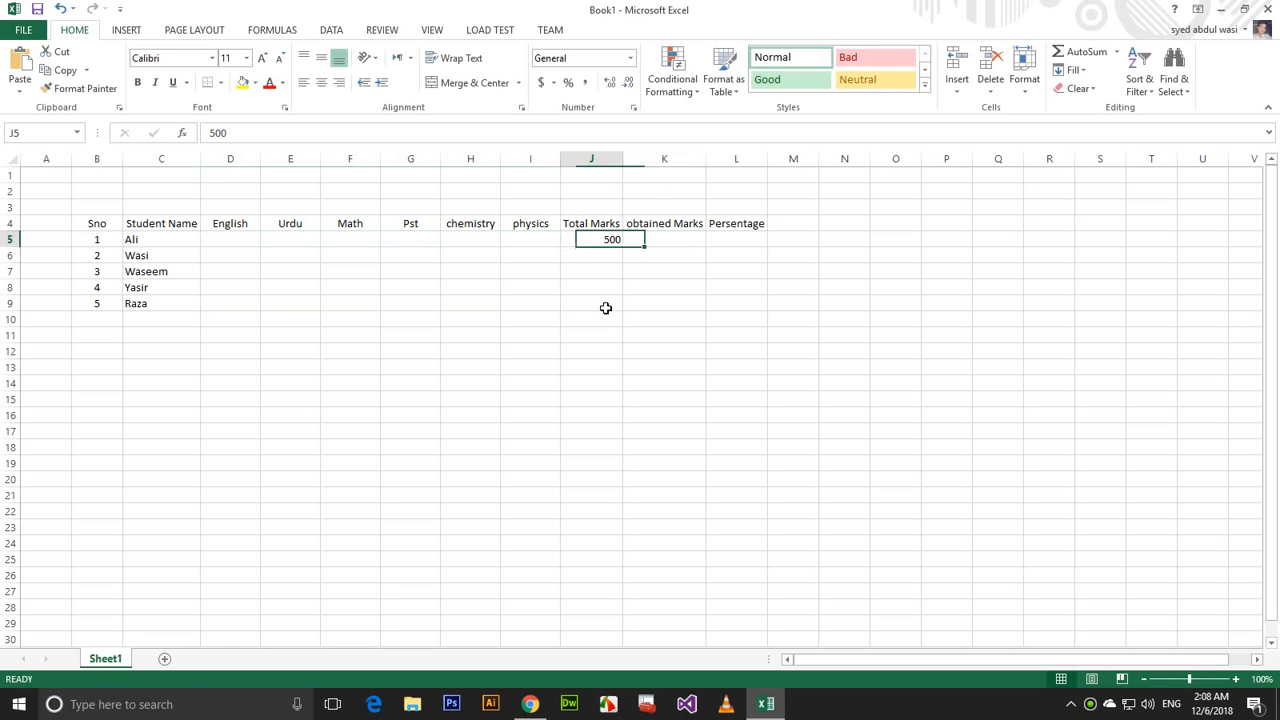
left_click_drag(625, 246, 612, 318)
key("ctrl+z")
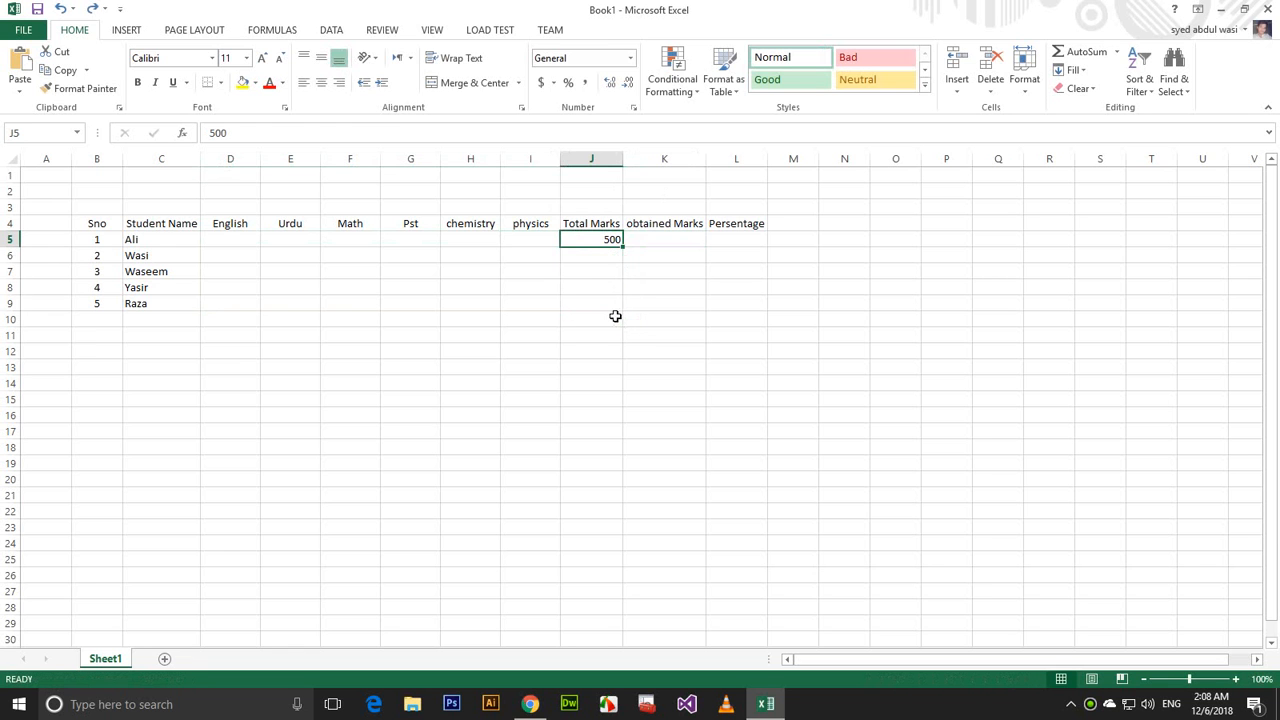
key("ctrl+c")
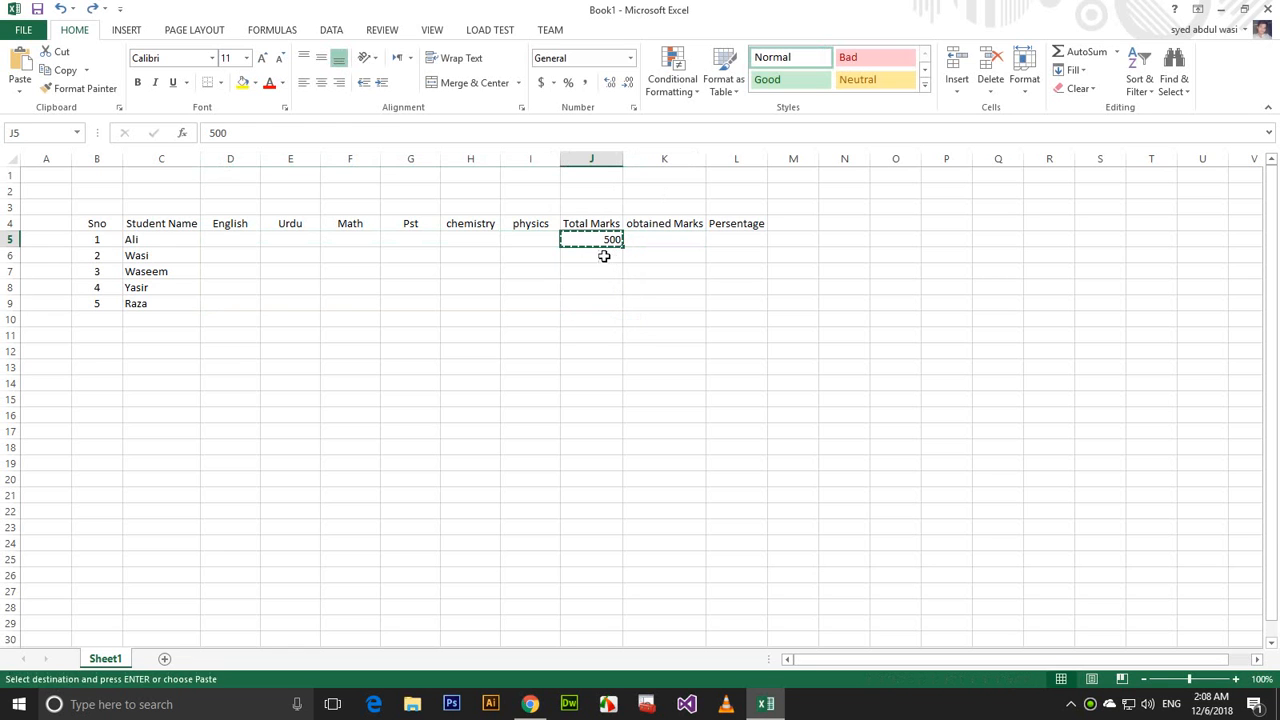
left_click_drag(603, 256, 594, 306)
key("ctrl+v")
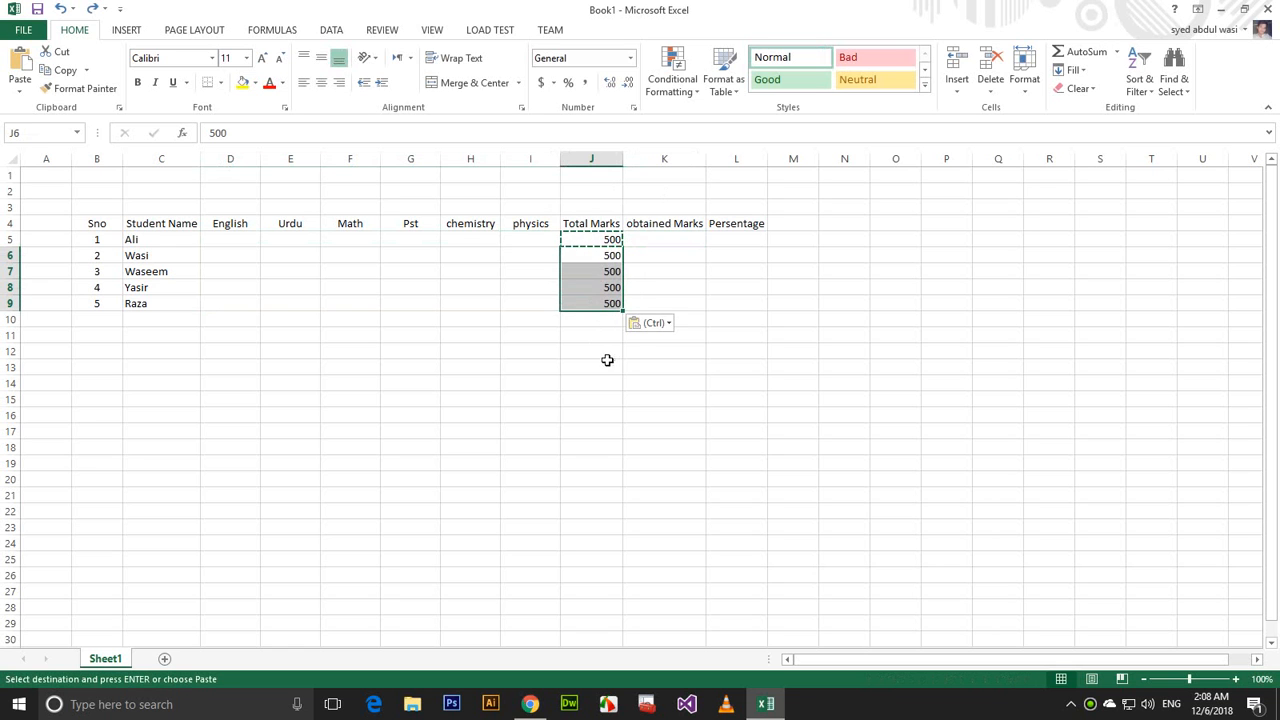
left_click(607, 362)
Center the total marks in J5:J9.
left_click(662, 241)
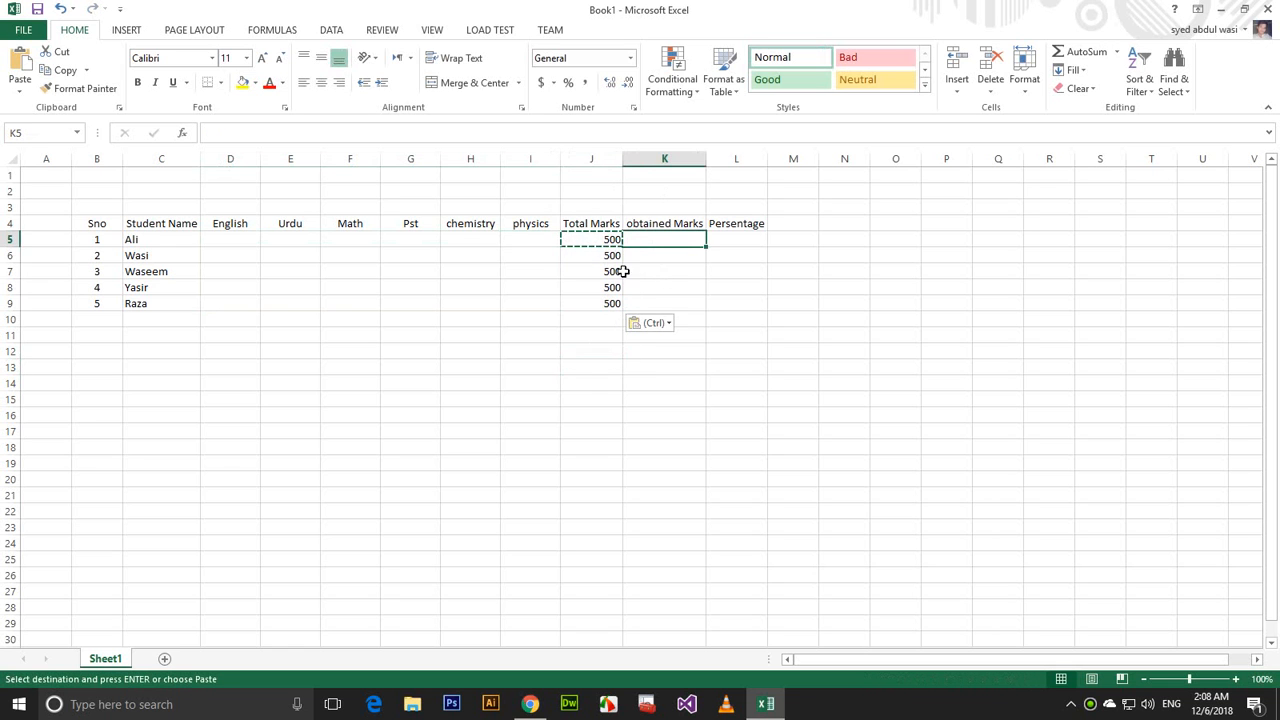
left_click_drag(603, 300, 600, 240)
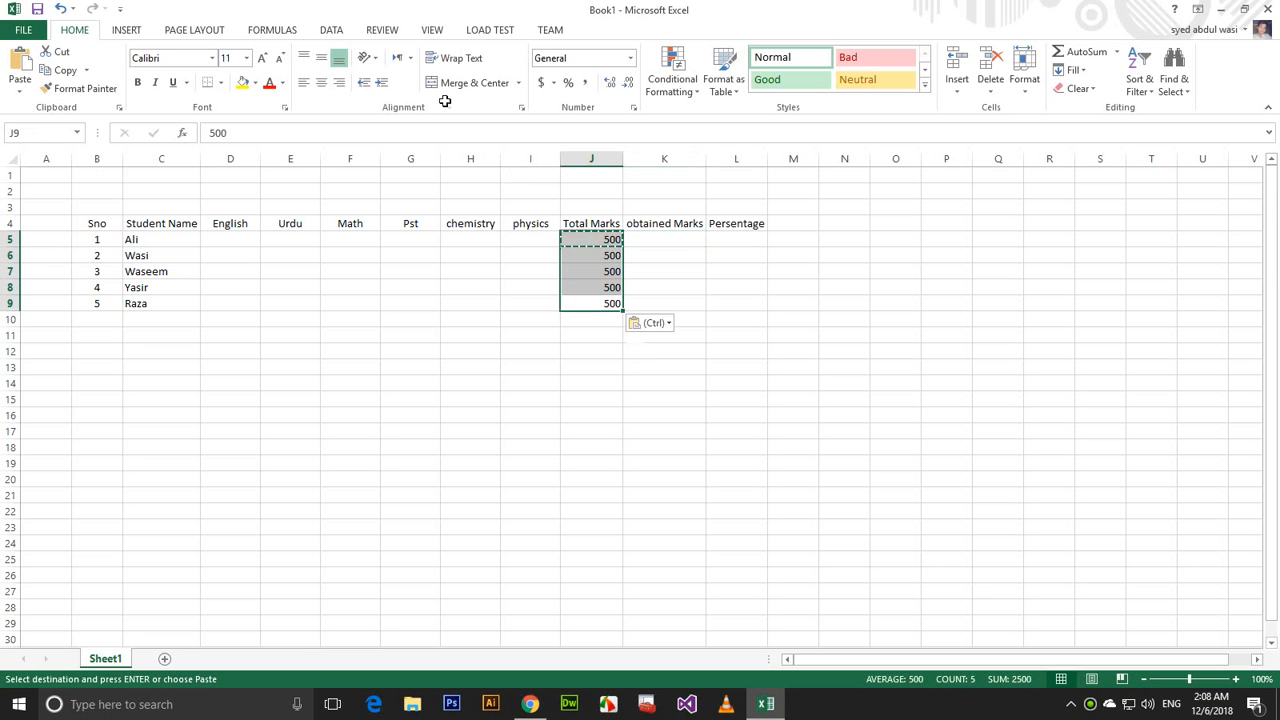
left_click(321, 82)
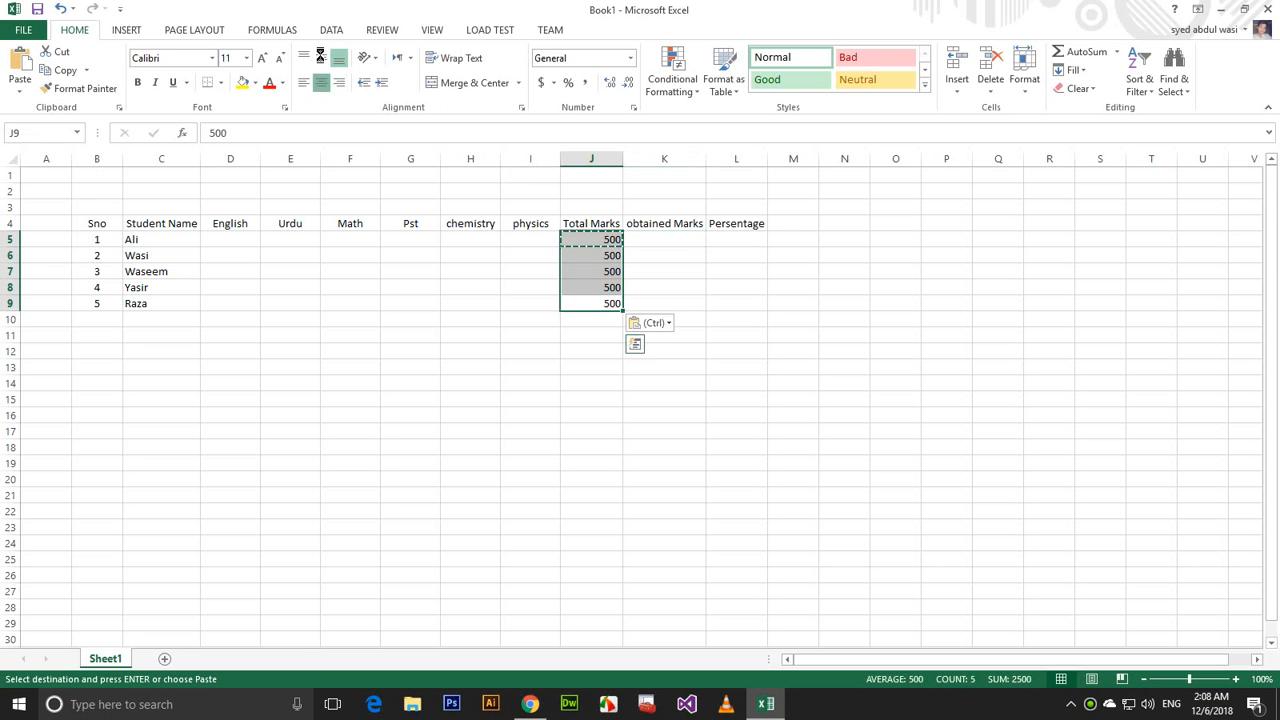
Enter a SUM formula in K5 that adds the first student's subject marks in D5:I5.
left_click(666, 243)
left_click_drag(519, 238, 257, 238)
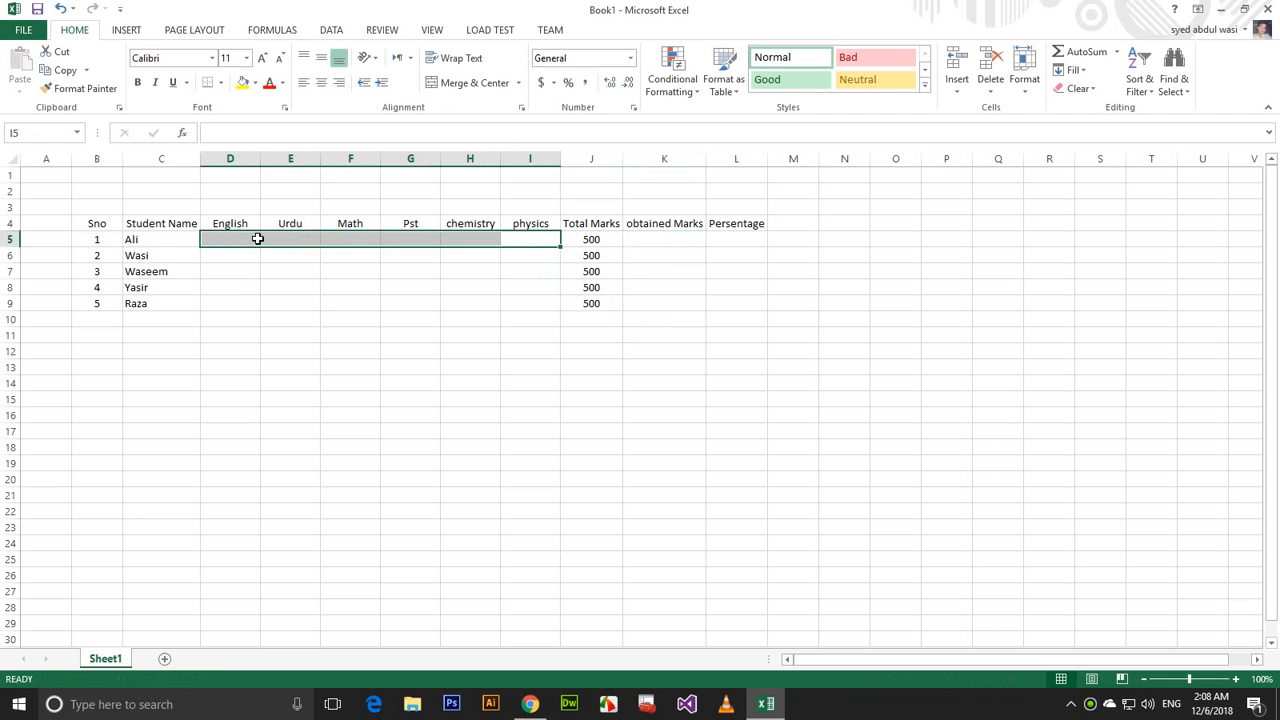
left_click(648, 243)
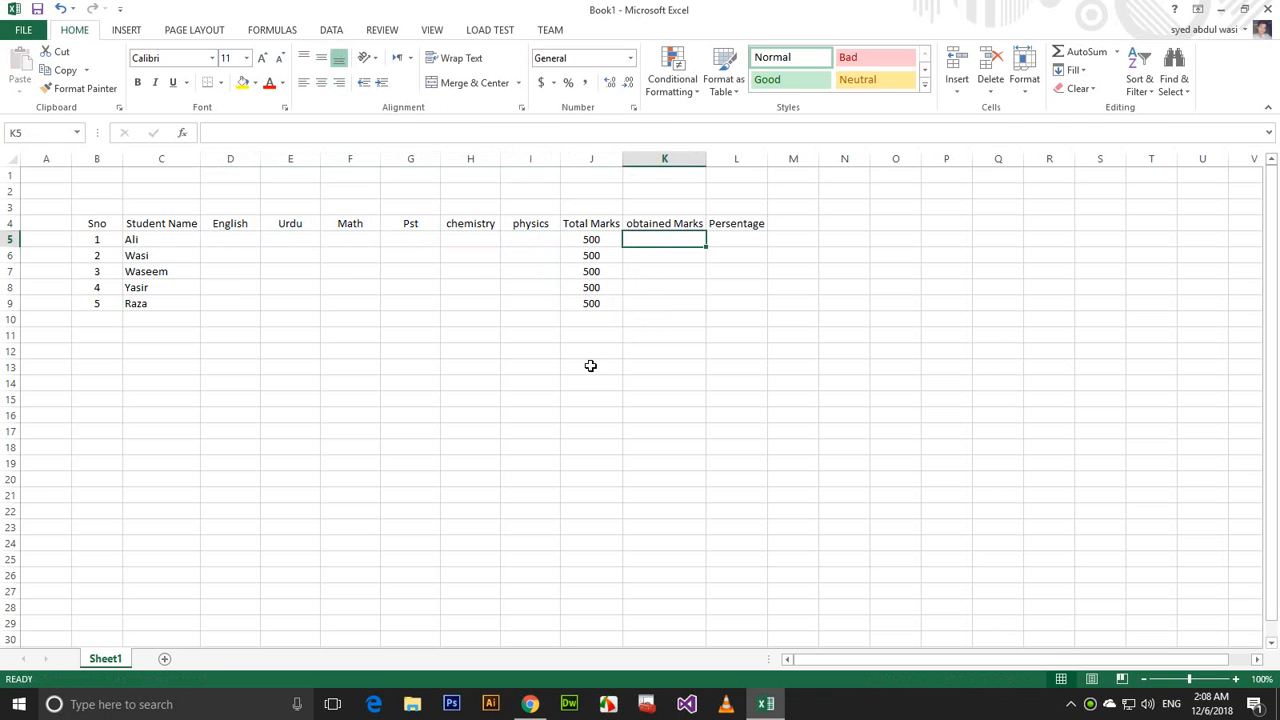
type("=")
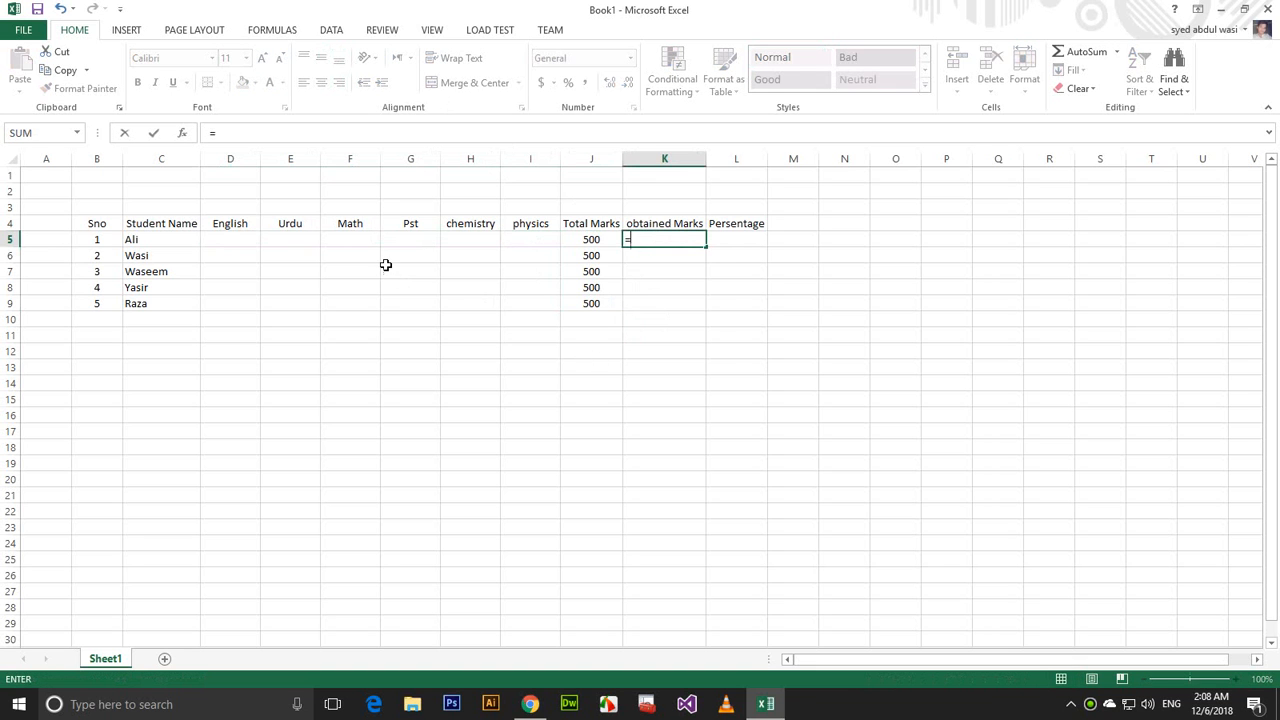
type("sum(")
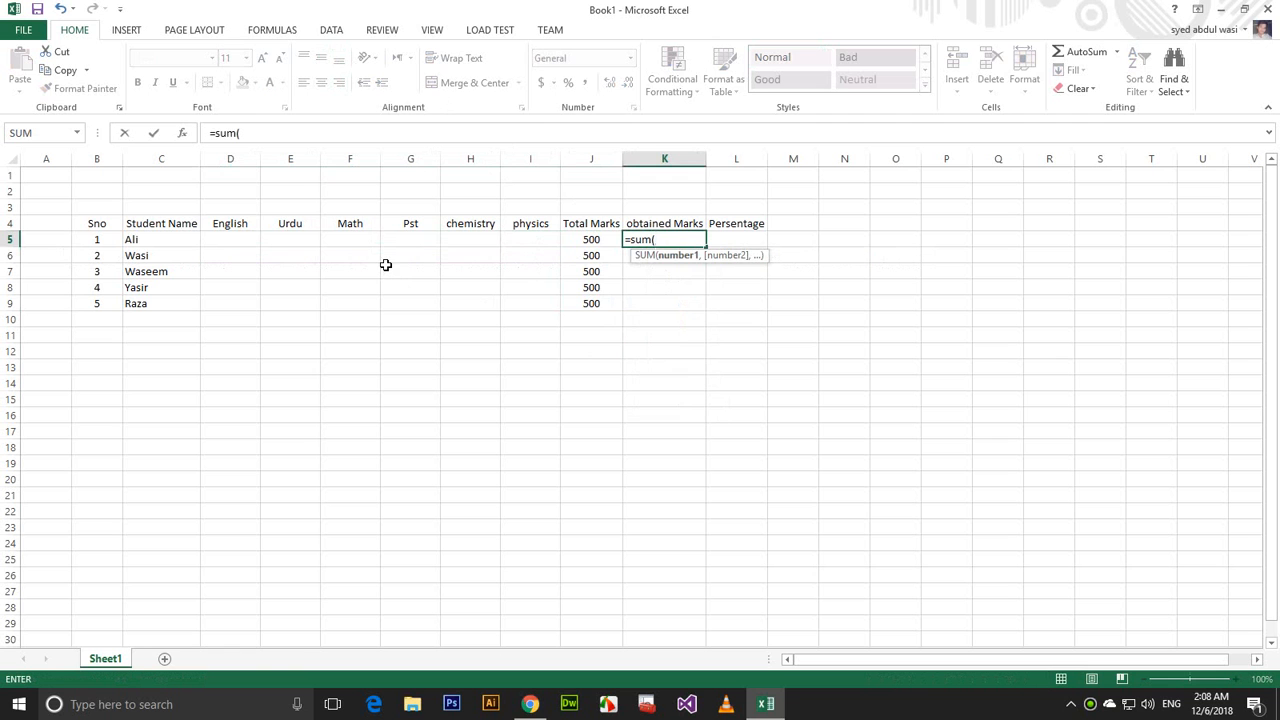
left_click_drag(234, 238, 518, 239)
key("Return")
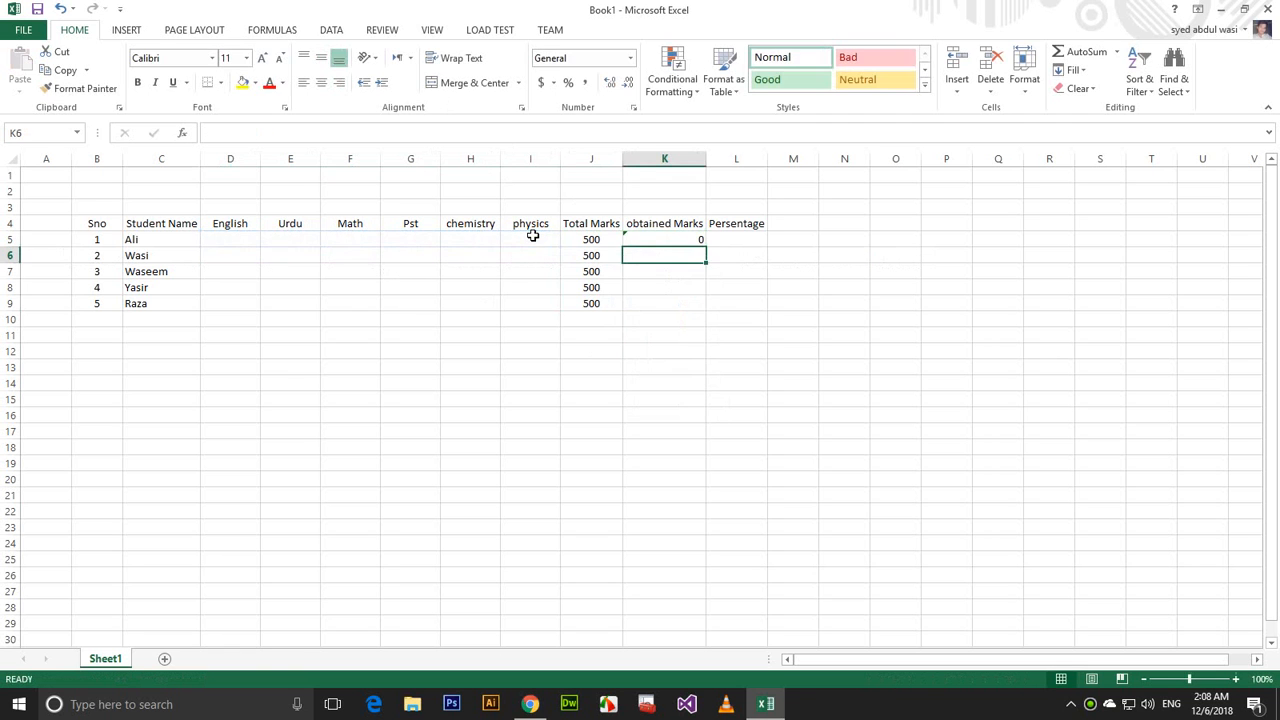
key("Up")
key("Left")
key("Left")
key("Left")
key("Left")
key("Left")
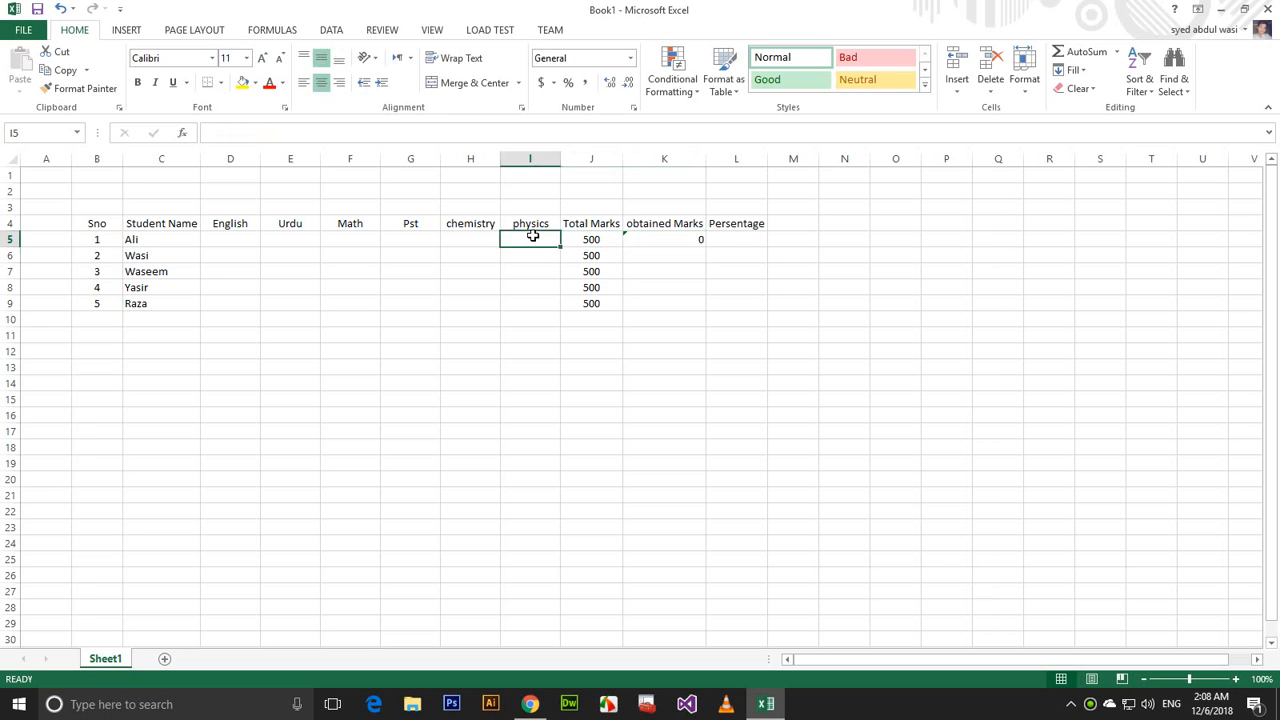
key("Left")
key("Left")
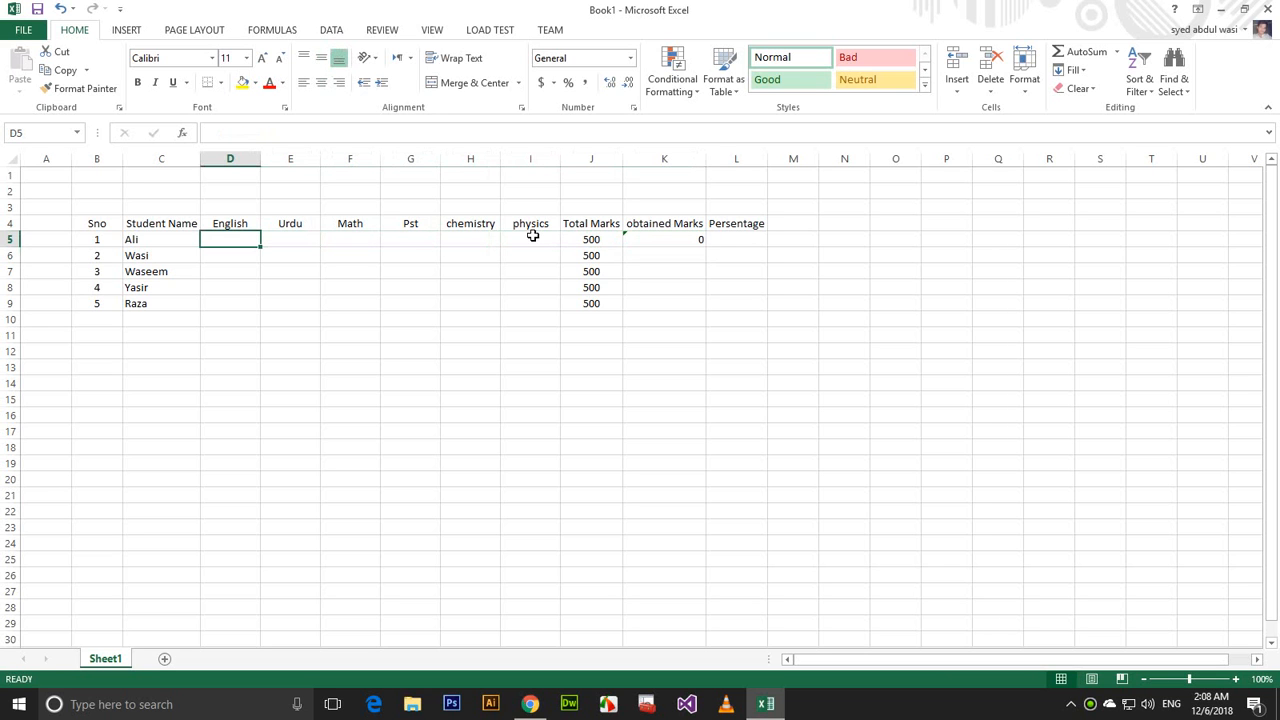
Copy the SUM formula from K5 down to K6:K9 and check the copied references in K6 and K7.
left_click(668, 239)
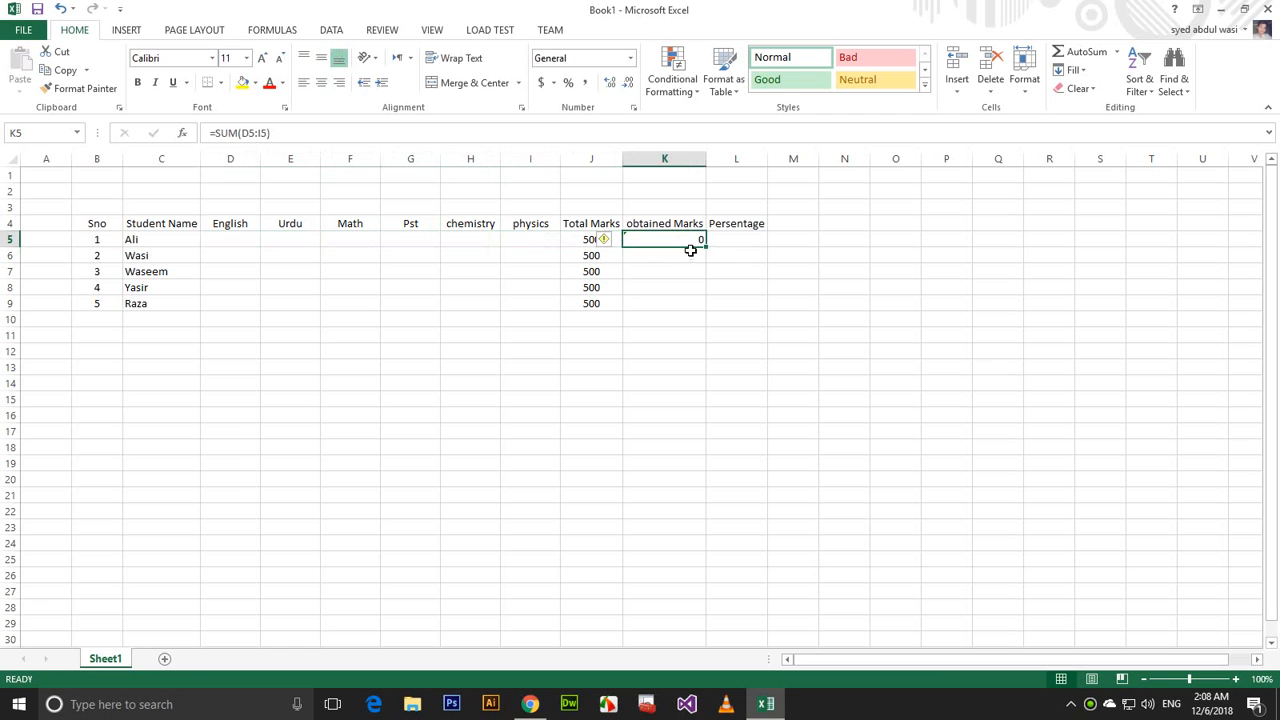
left_click_drag(707, 246, 705, 310)
left_click(688, 255)
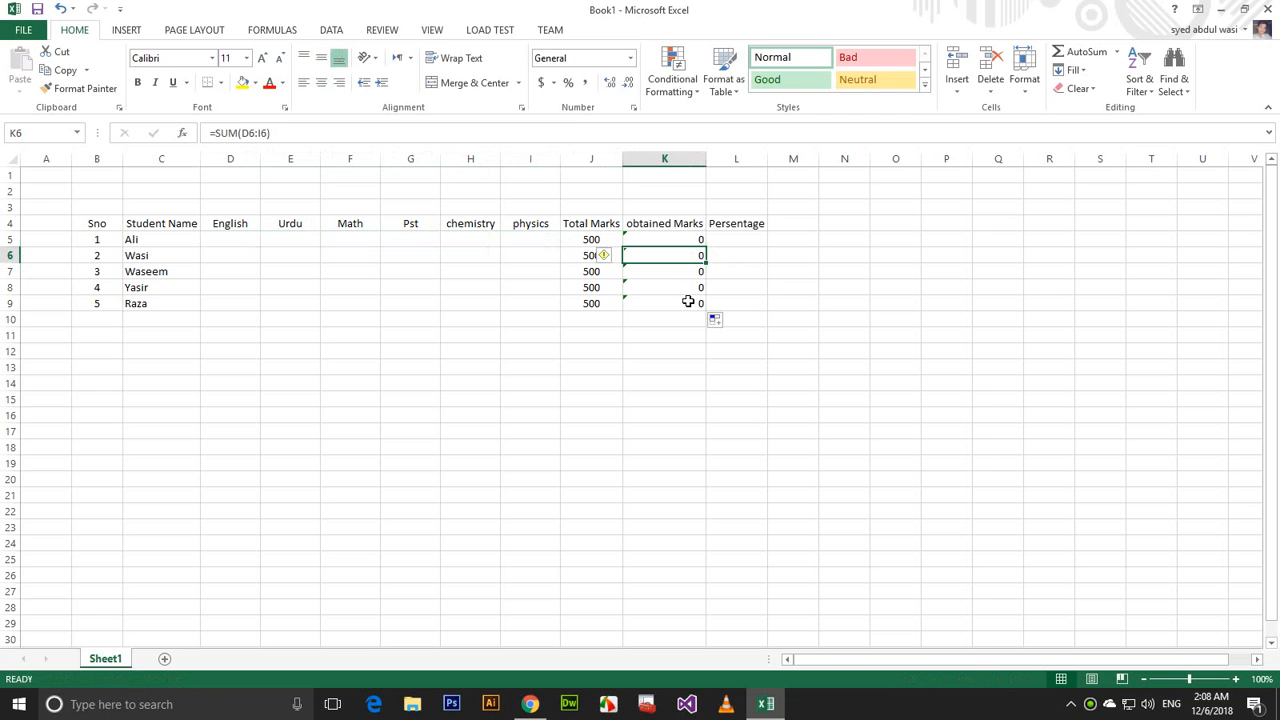
double_click(662, 255)
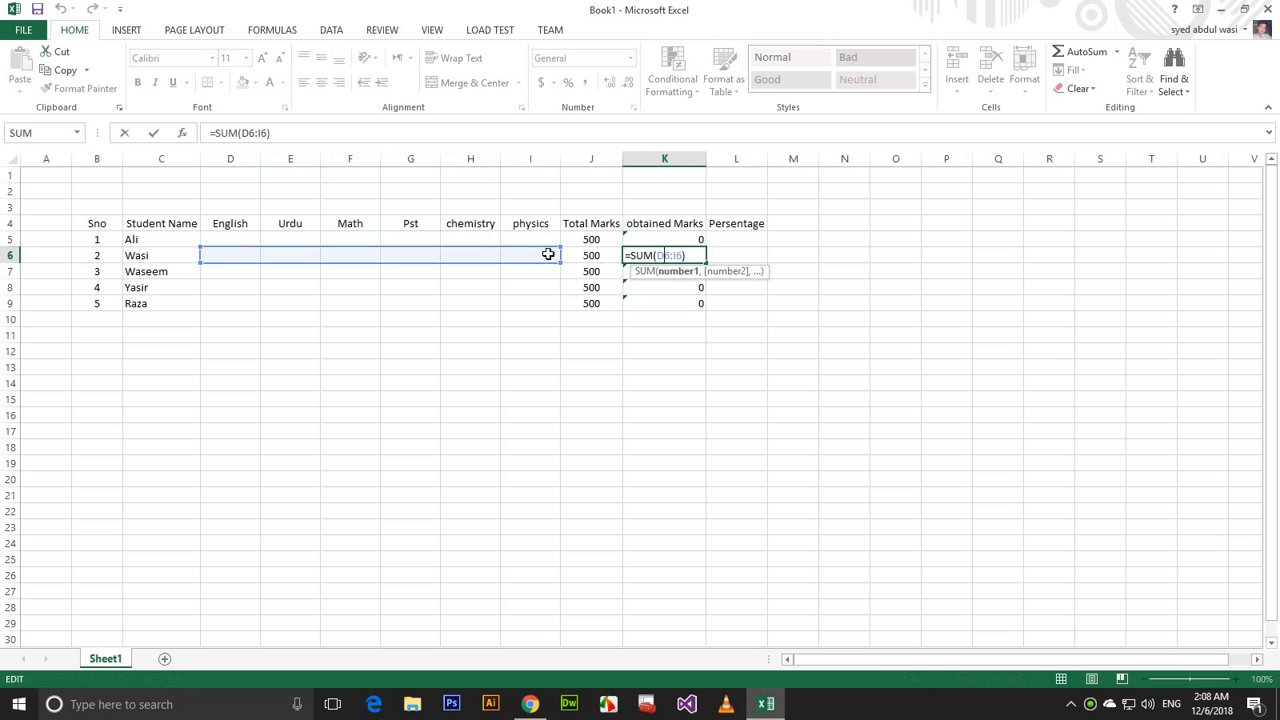
left_click(664, 271)
double_click(664, 271)
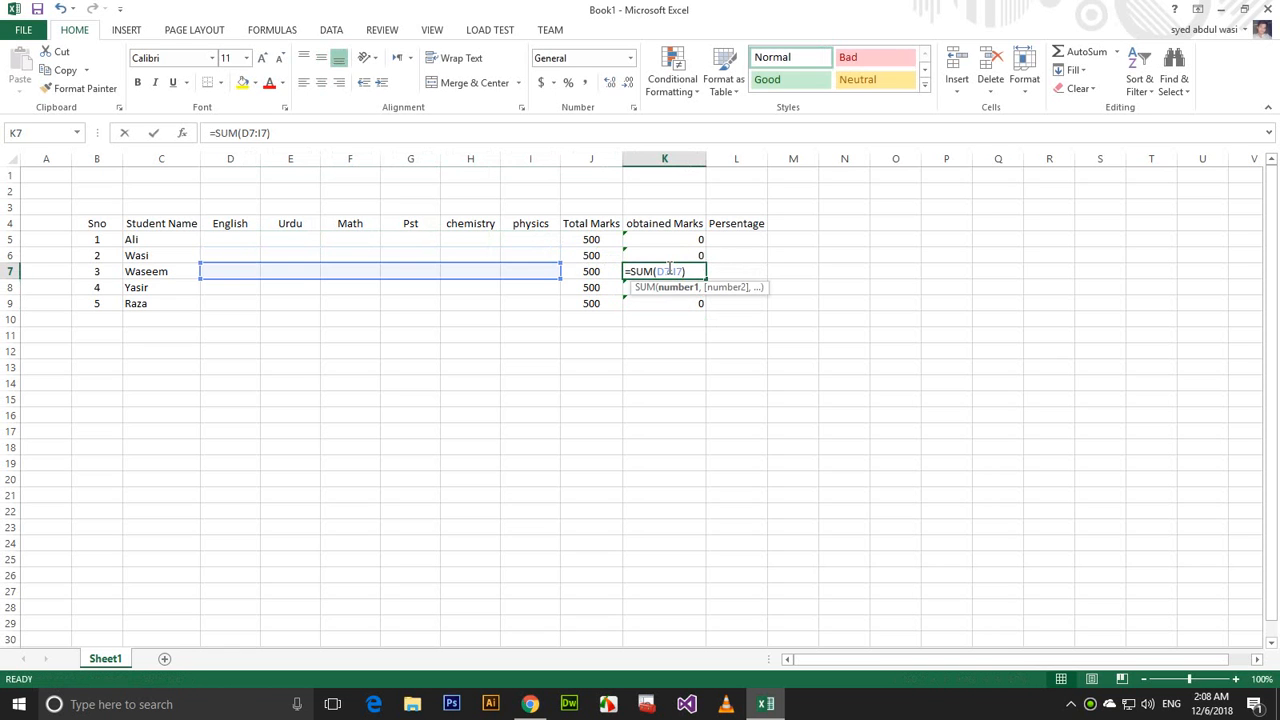
key("Return")
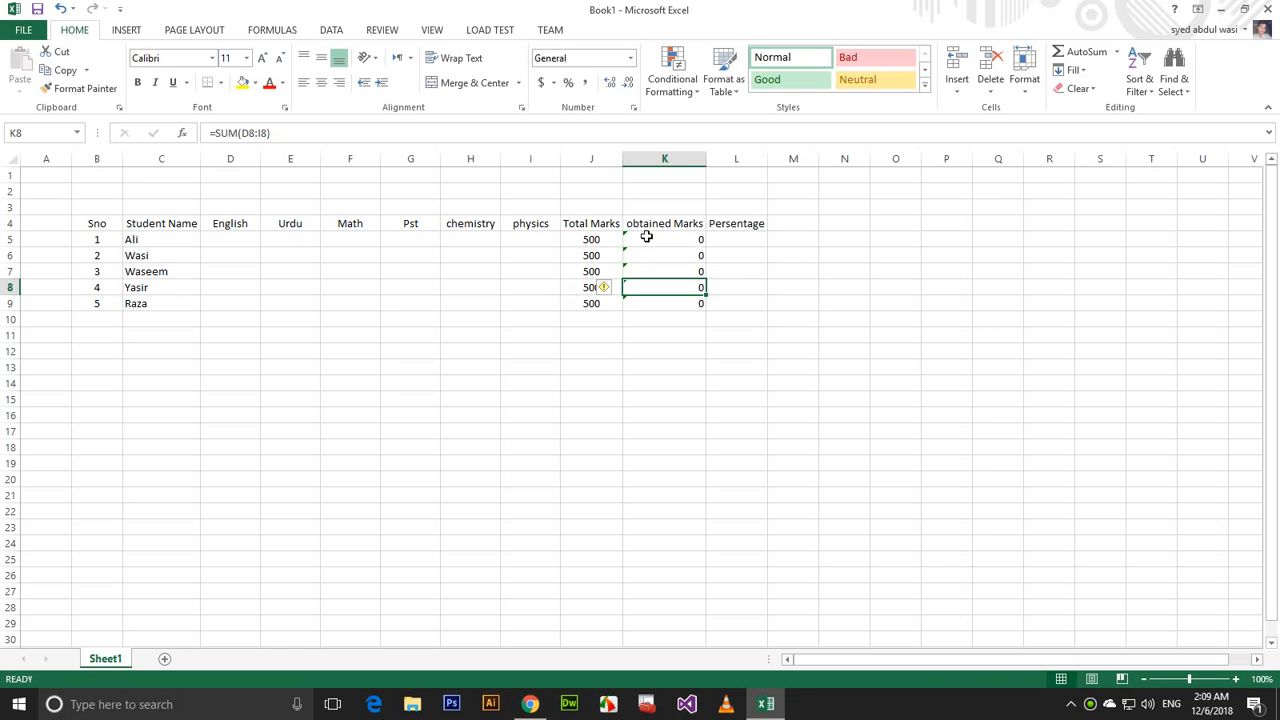
Center the obtained marks in K5:K9 horizontally and align them to the middle vertically.
left_click_drag(646, 238, 648, 302)
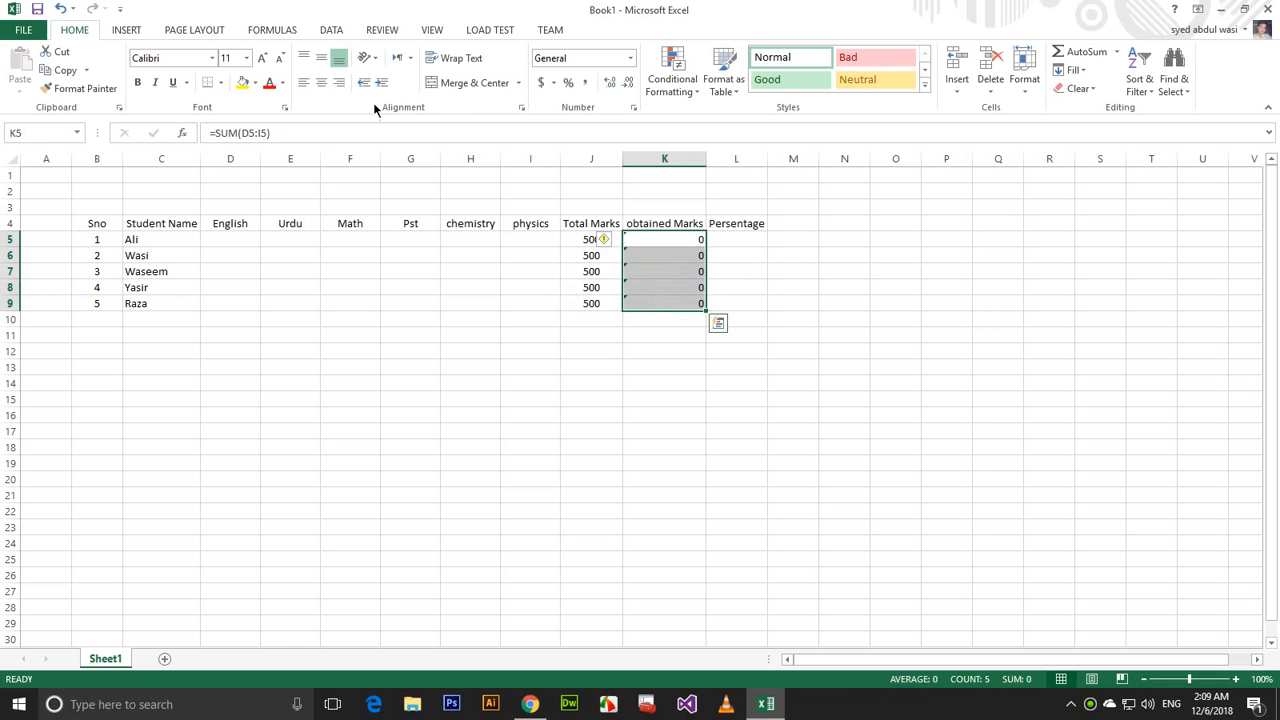
left_click(323, 87)
left_click(321, 57)
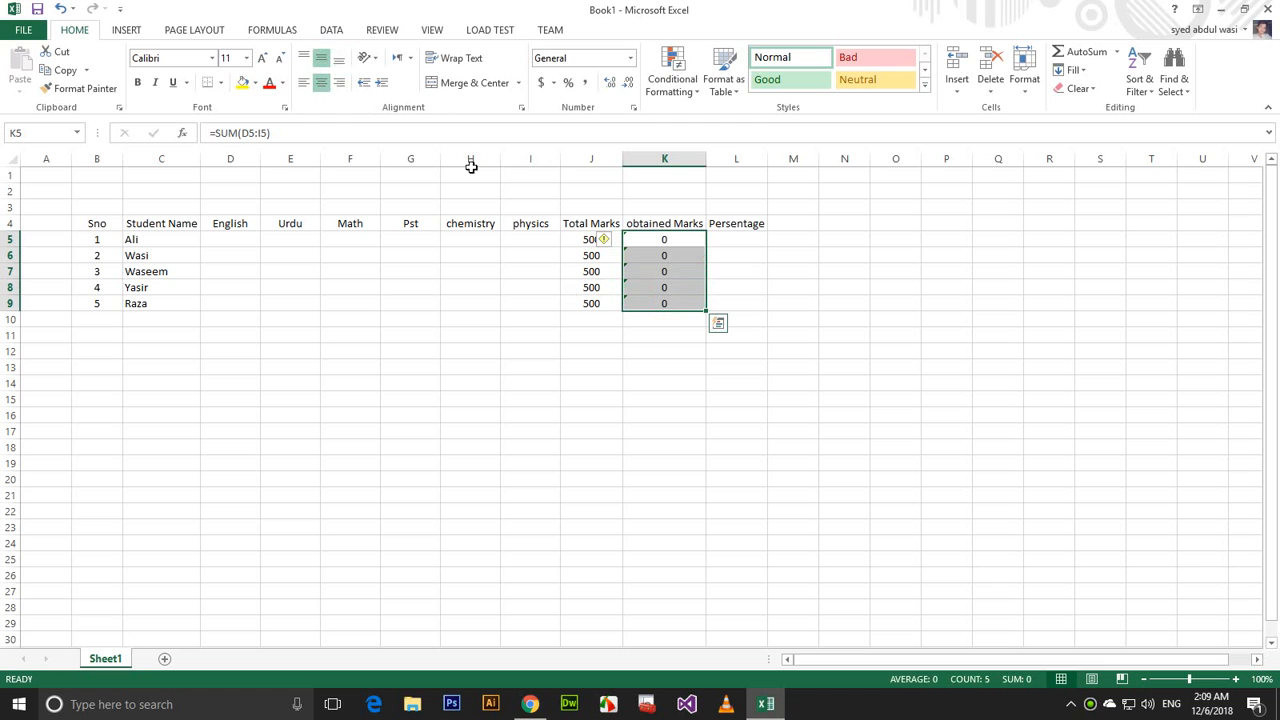
Enter the percentage formula =K5/J5*100 in L5 for the first student.
left_click(725, 241)
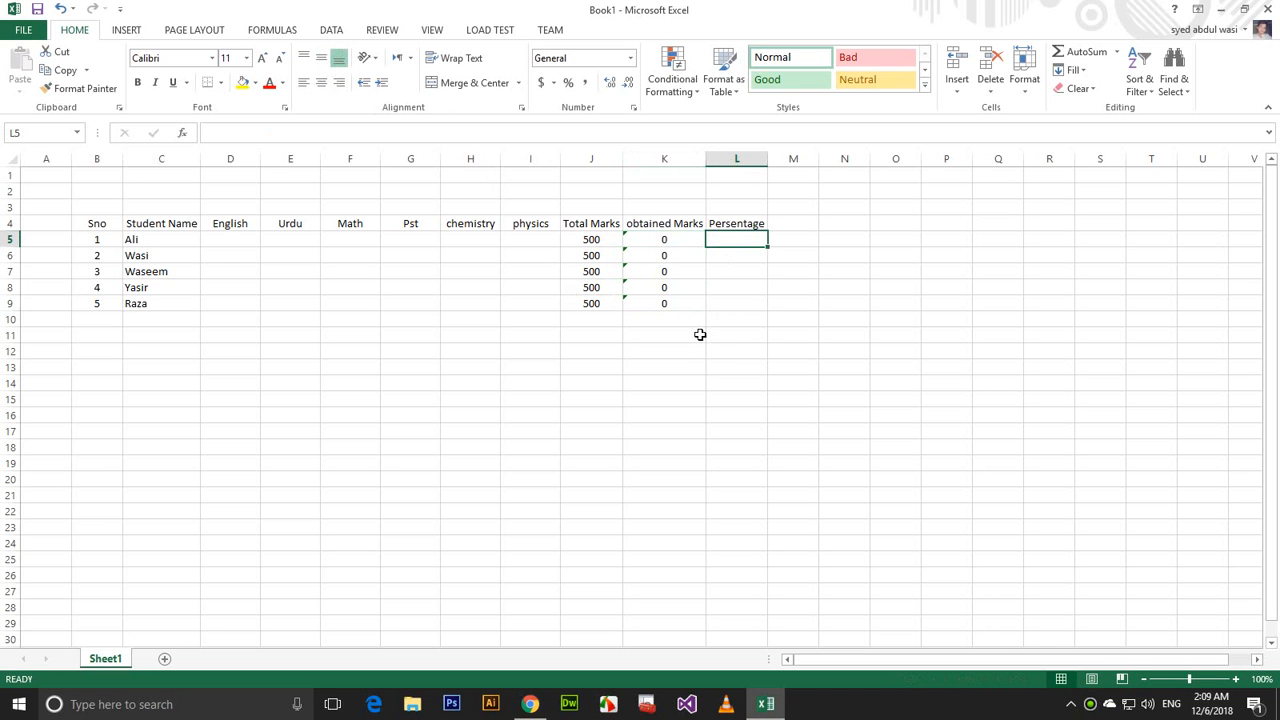
type("=")
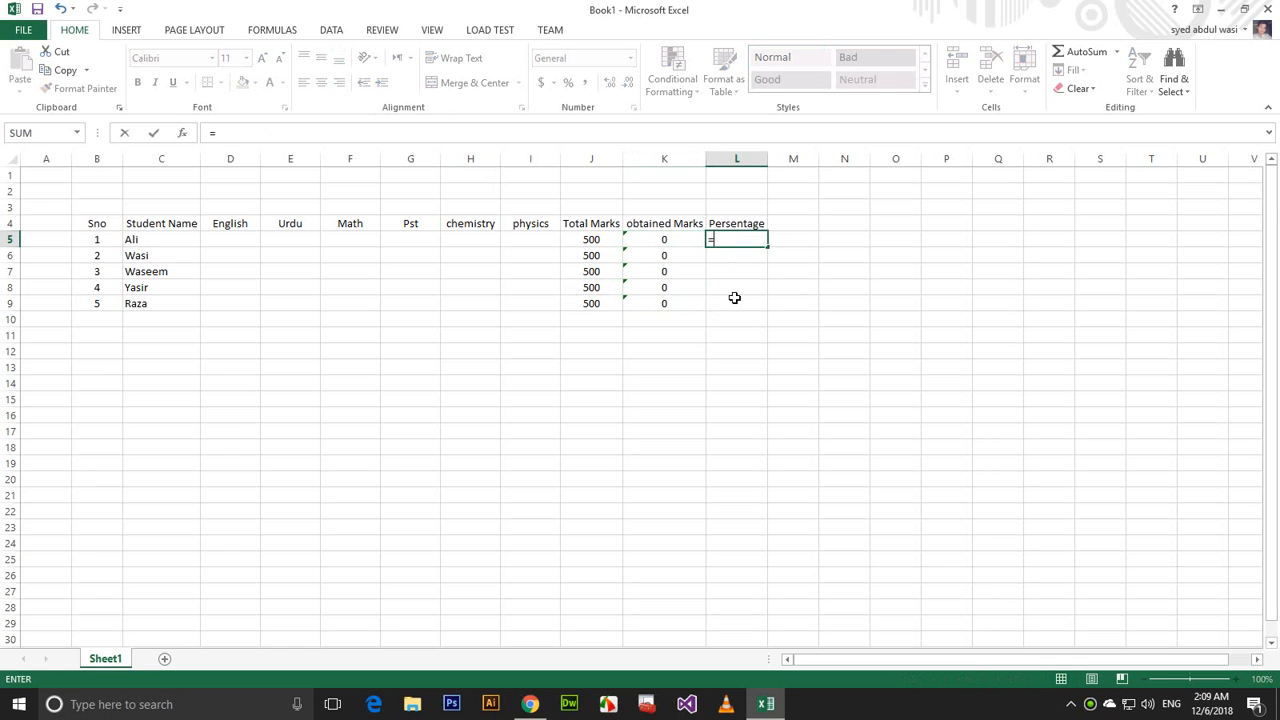
left_click(676, 242)
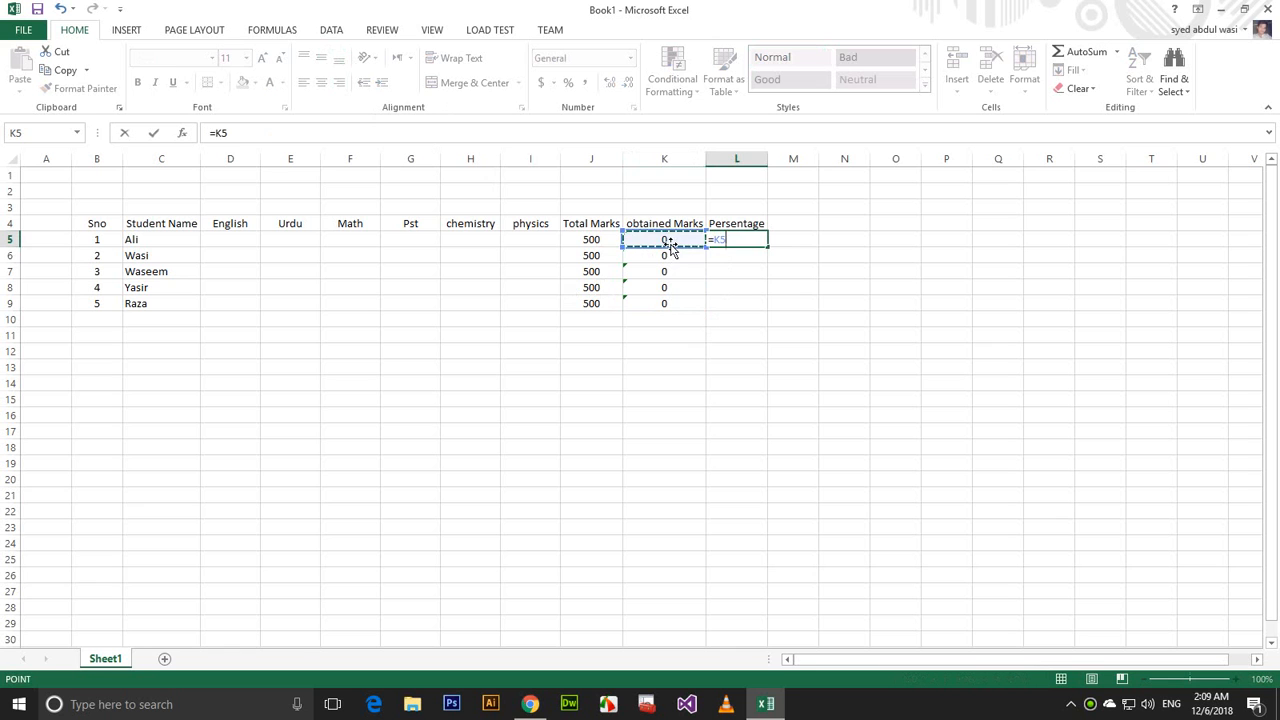
type("/")
left_click(600, 242)
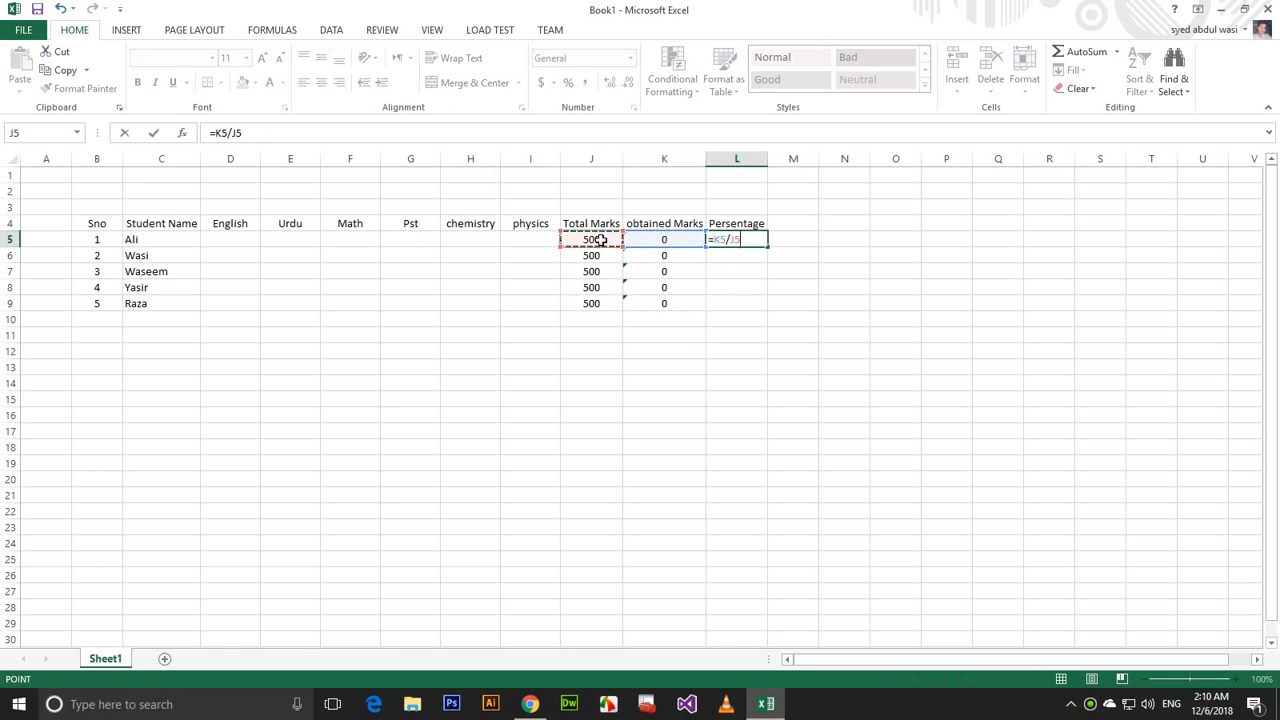
type("*")
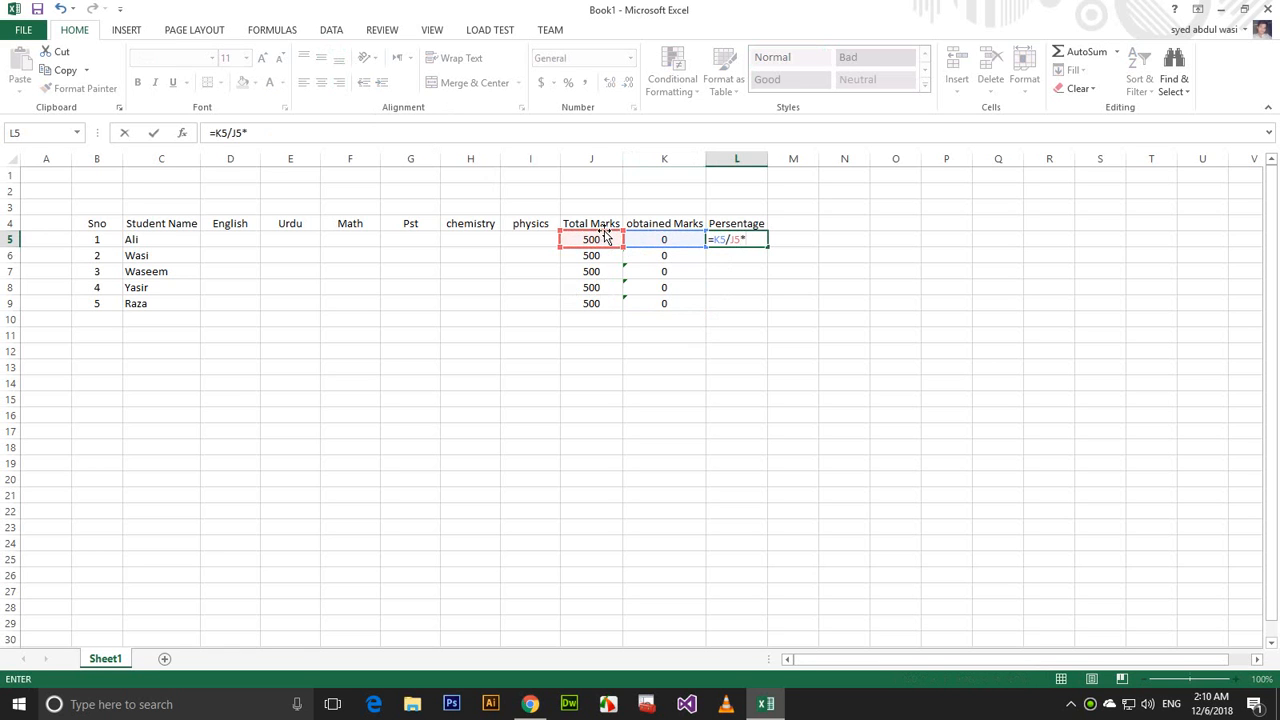
key("Return")
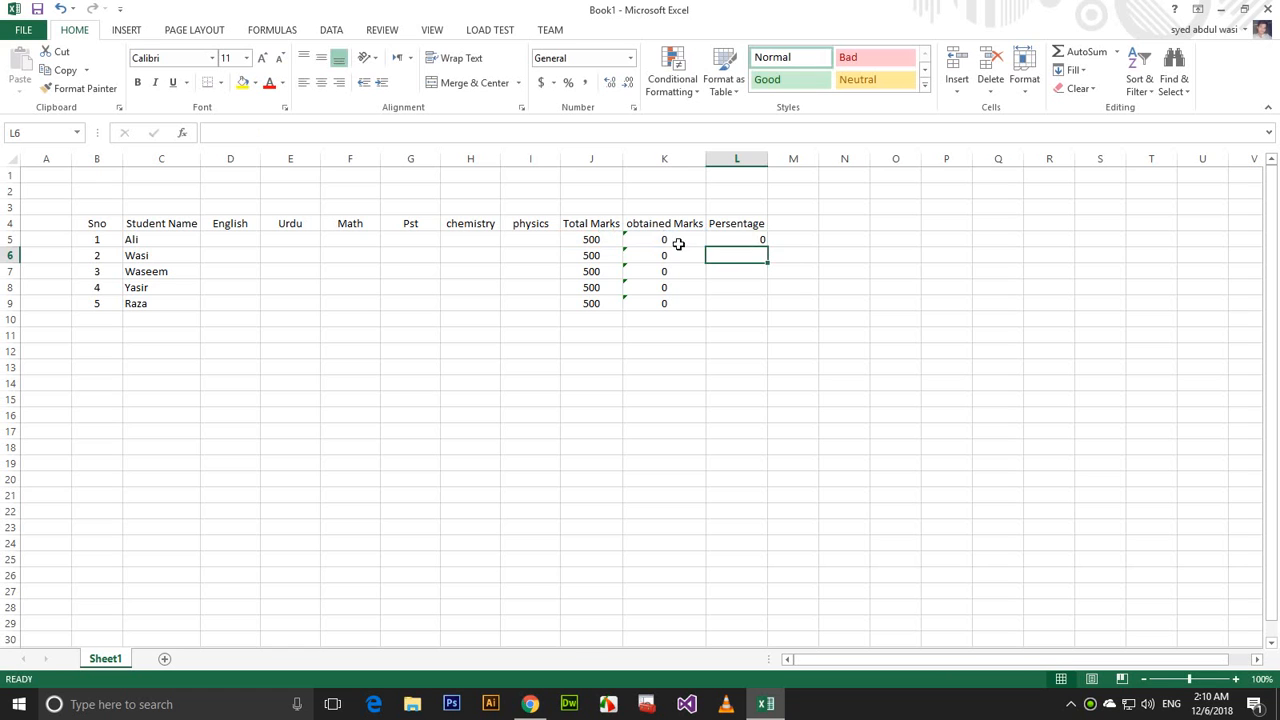
Format L5 as a percentage and copy its formula down to L6:L9.
left_click(737, 240)
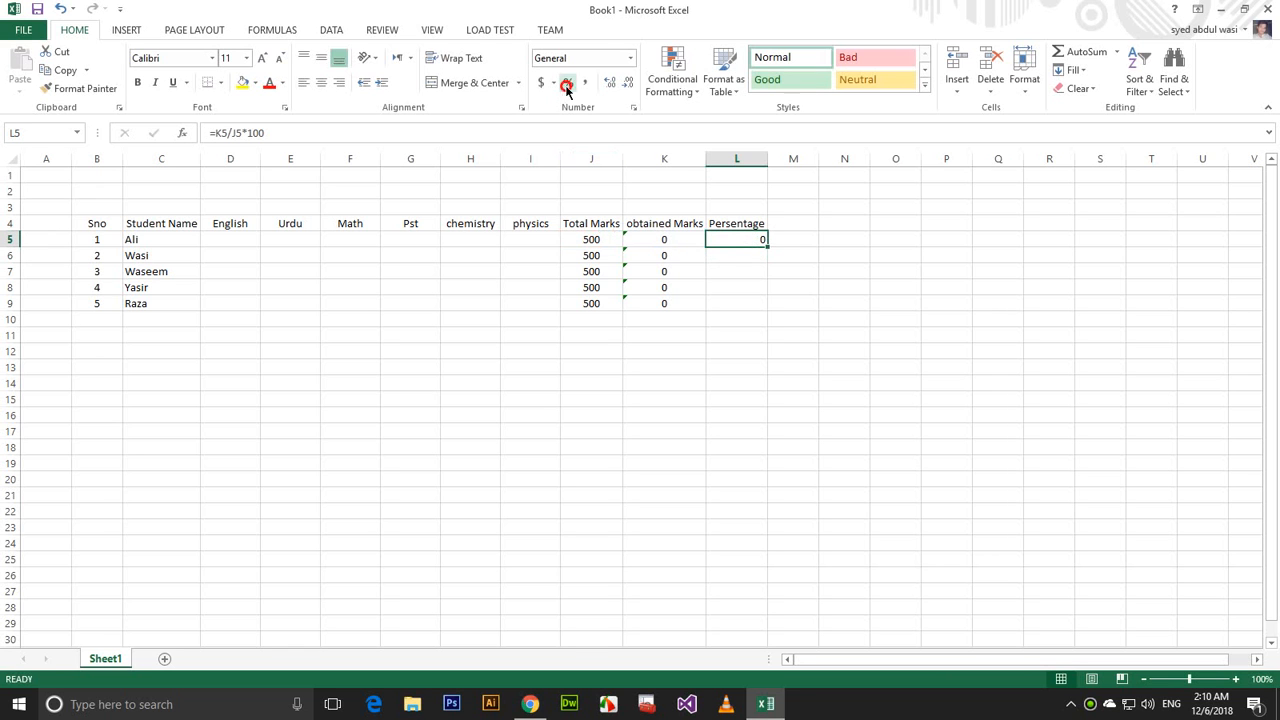
left_click(567, 84)
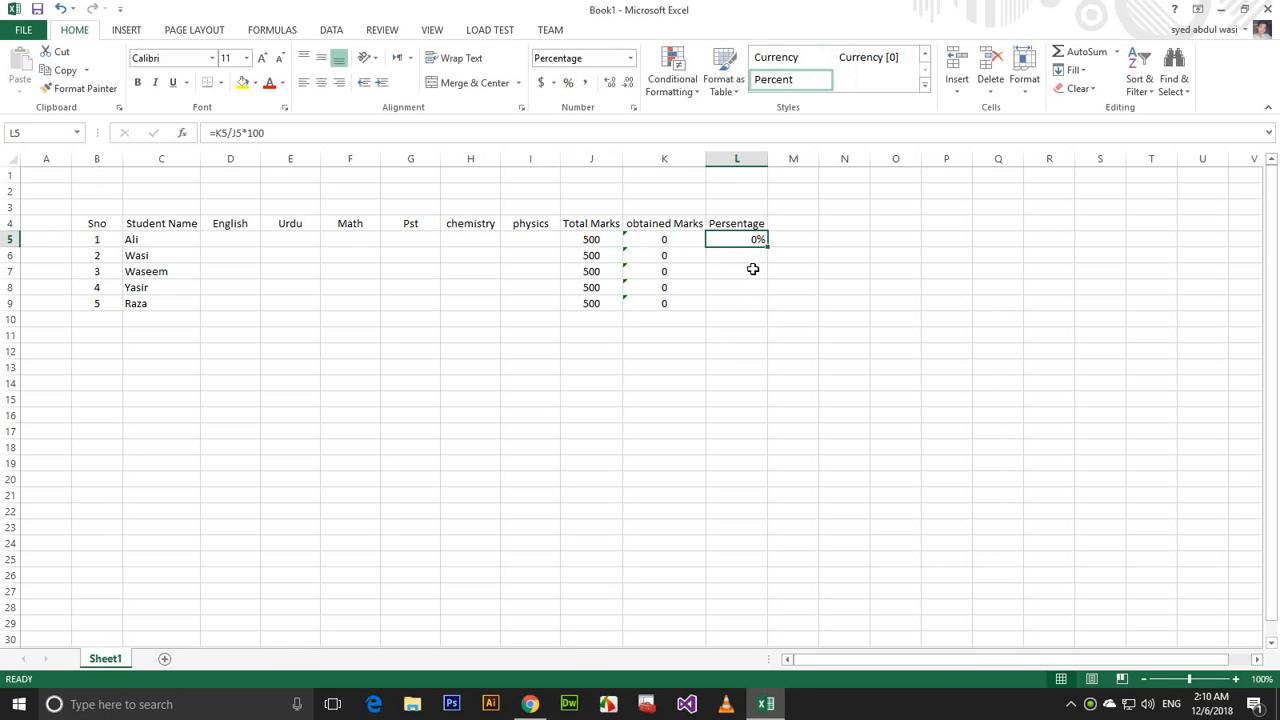
left_click_drag(767, 247, 766, 311)
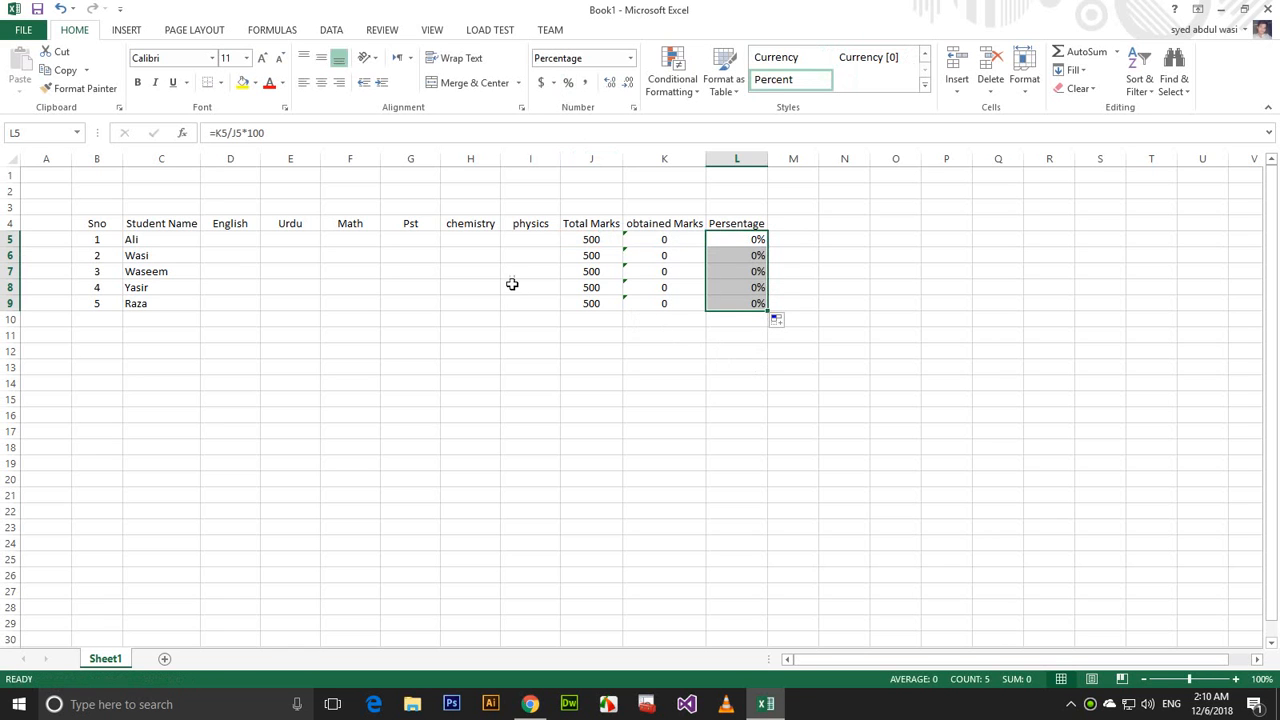
Apply all borders to the marksheet table in B4:L9.
mouse_move(178, 239)
left_mouse_down()
mouse_move(645, 325)
mouse_move(606, 329)
left_mouse_up()
left_click(603, 336)
left_click_drag(733, 301, 108, 226)
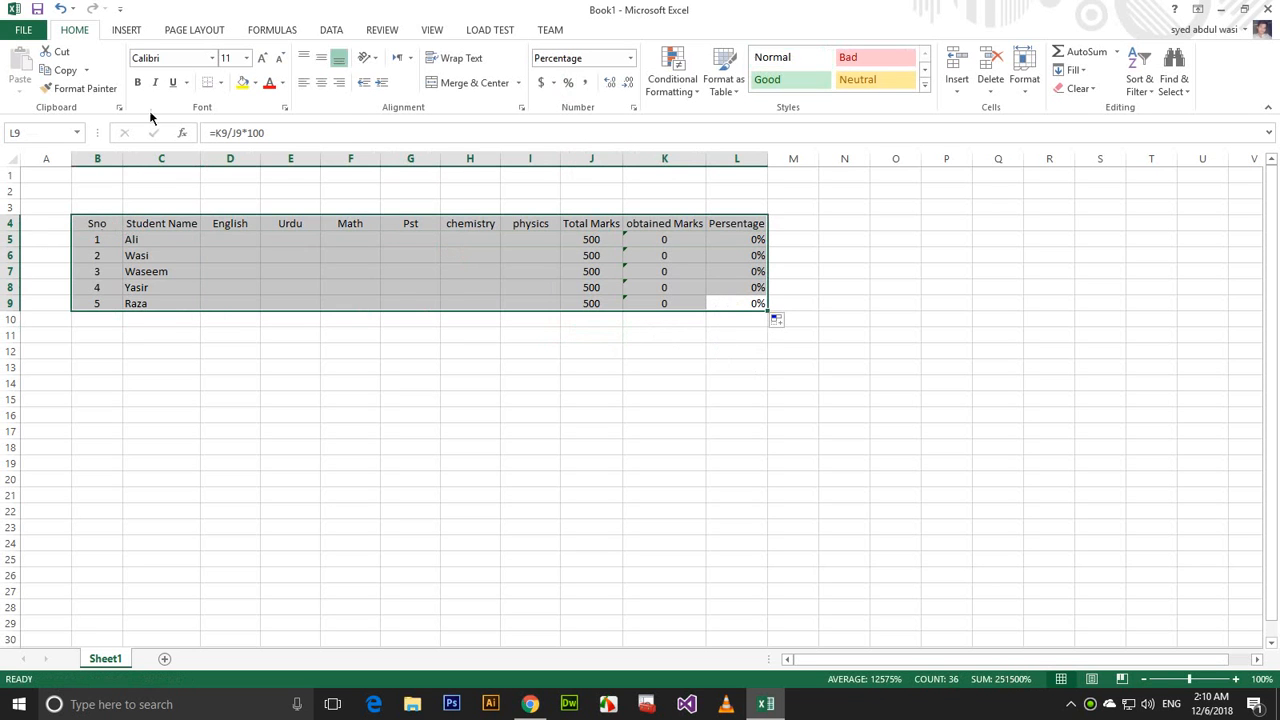
left_click(220, 85)
left_click(230, 236)
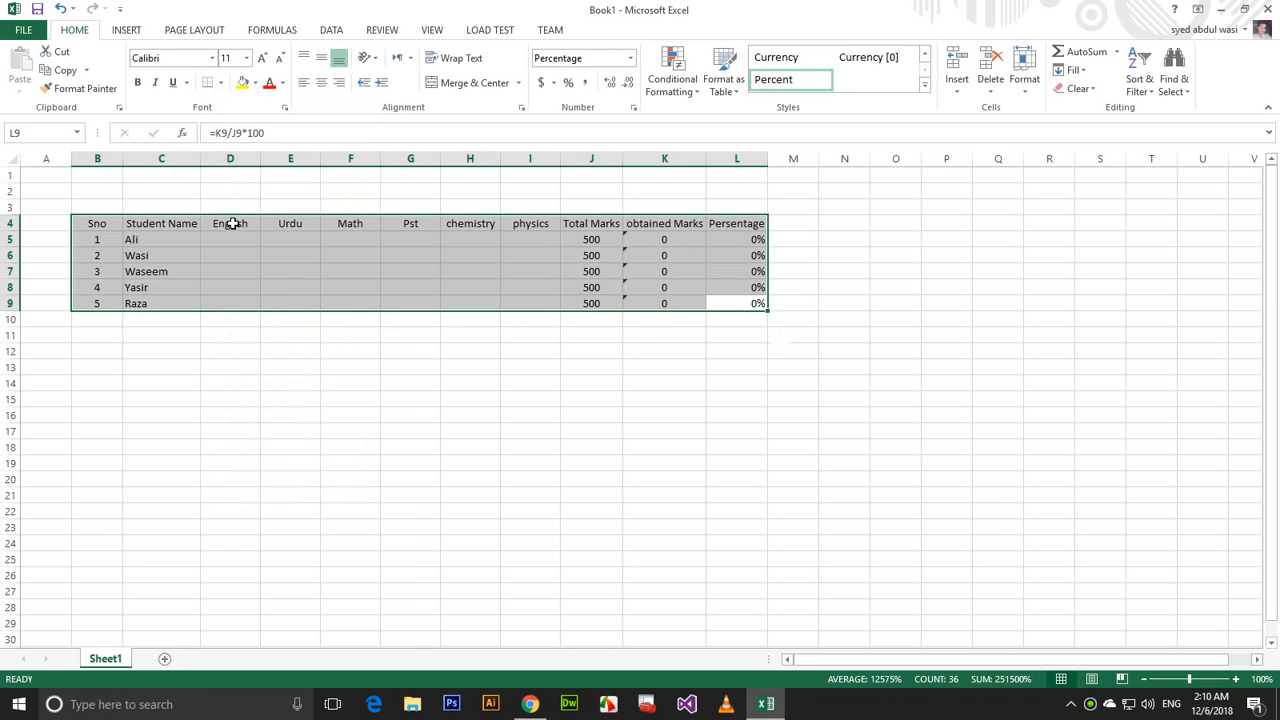
left_click(289, 351)
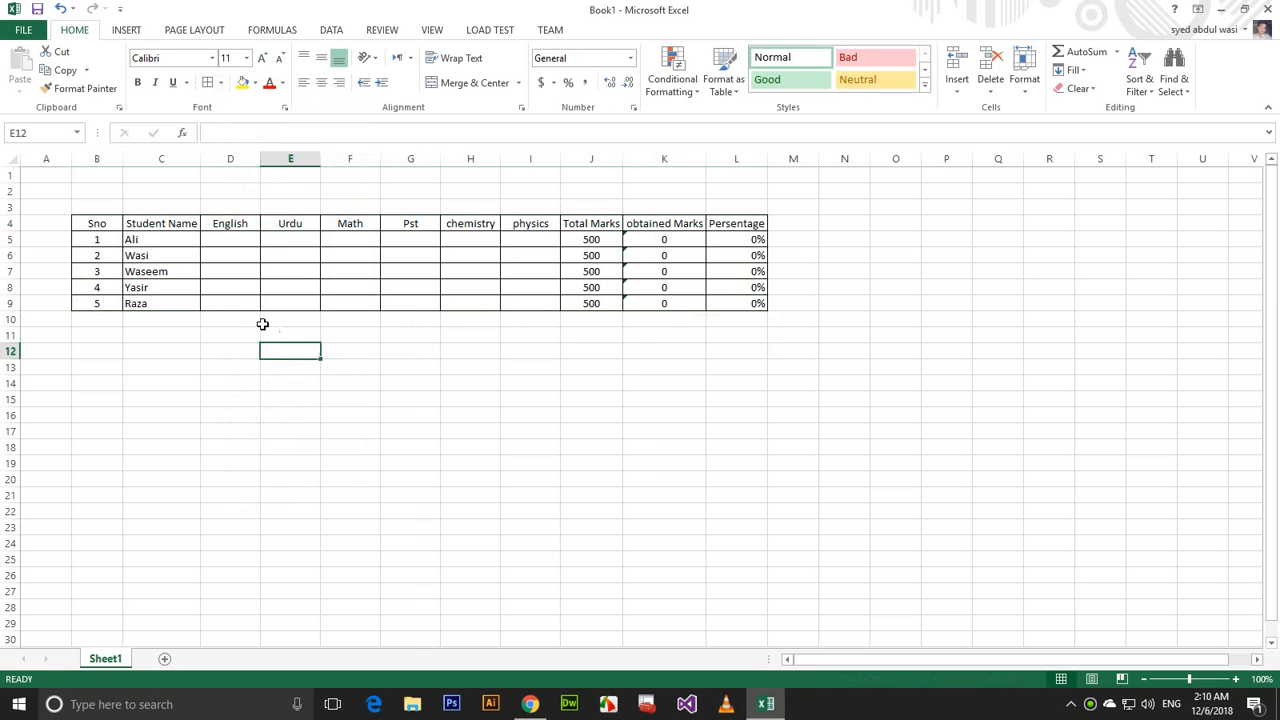
Capitalize the first letter of the headers in I4 and H4 so they read Physics and Chemistry.
double_click(518, 224)
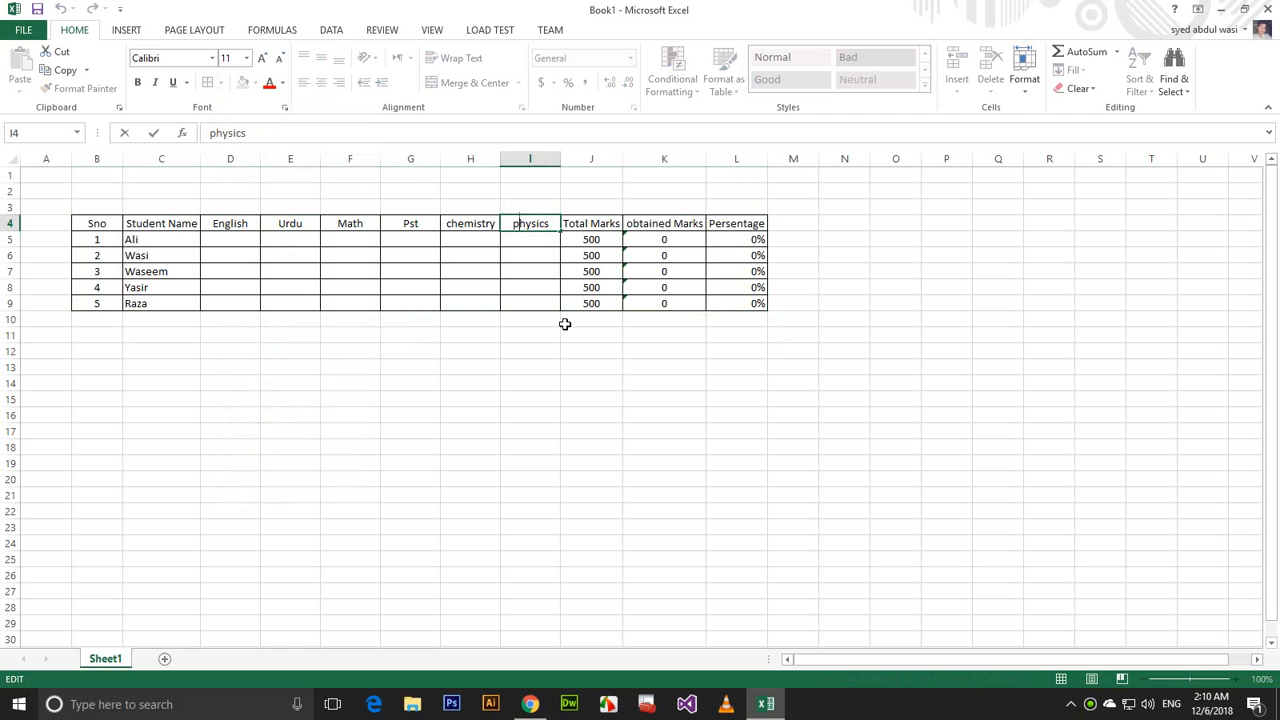
type("P")
key("Delete")
left_click(452, 221)
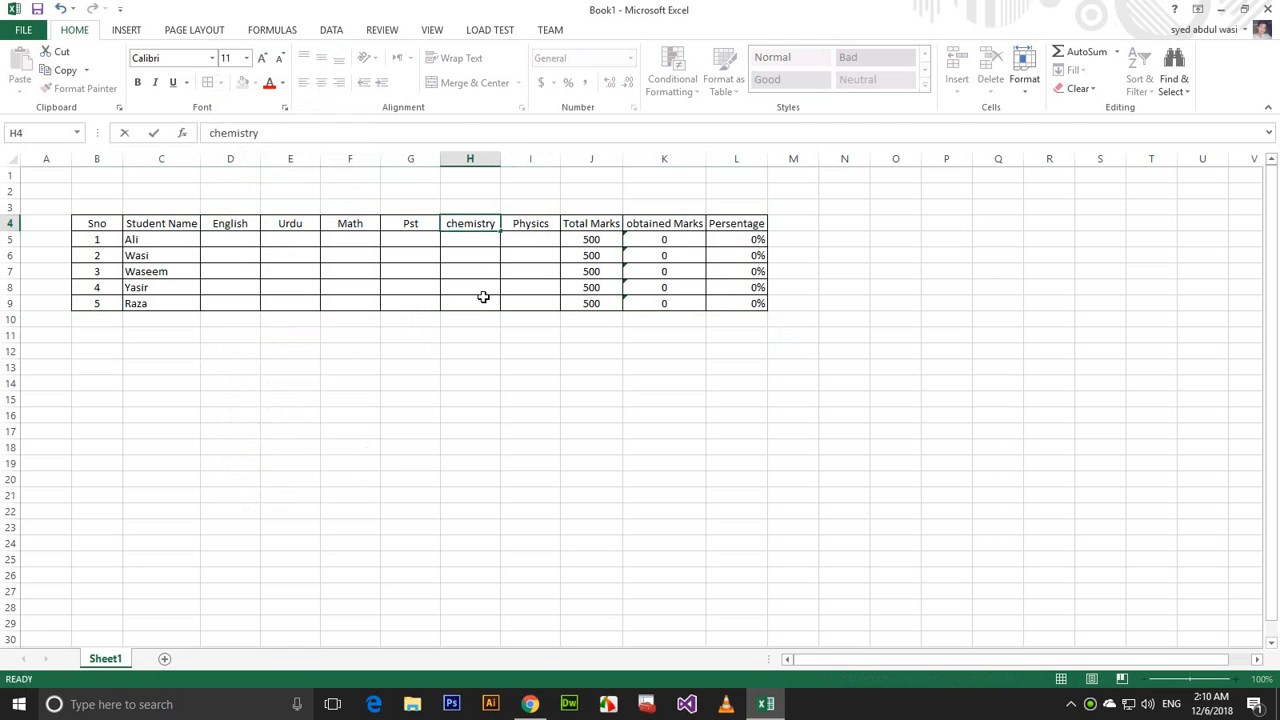
type("C")
key("Delete")
left_click(370, 304)
Enter the first student's subject marks in D5:I5 as 80, 80, 60, 70, 90 and 80.
left_click(245, 240)
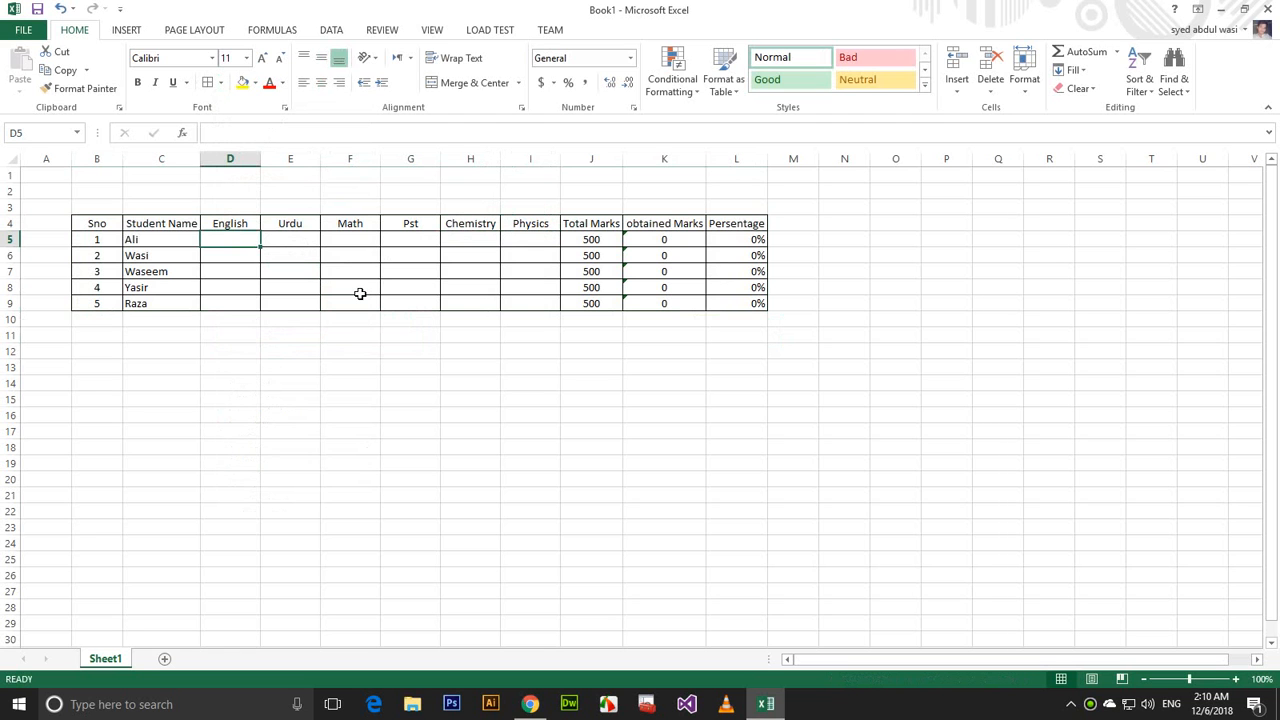
type("80")
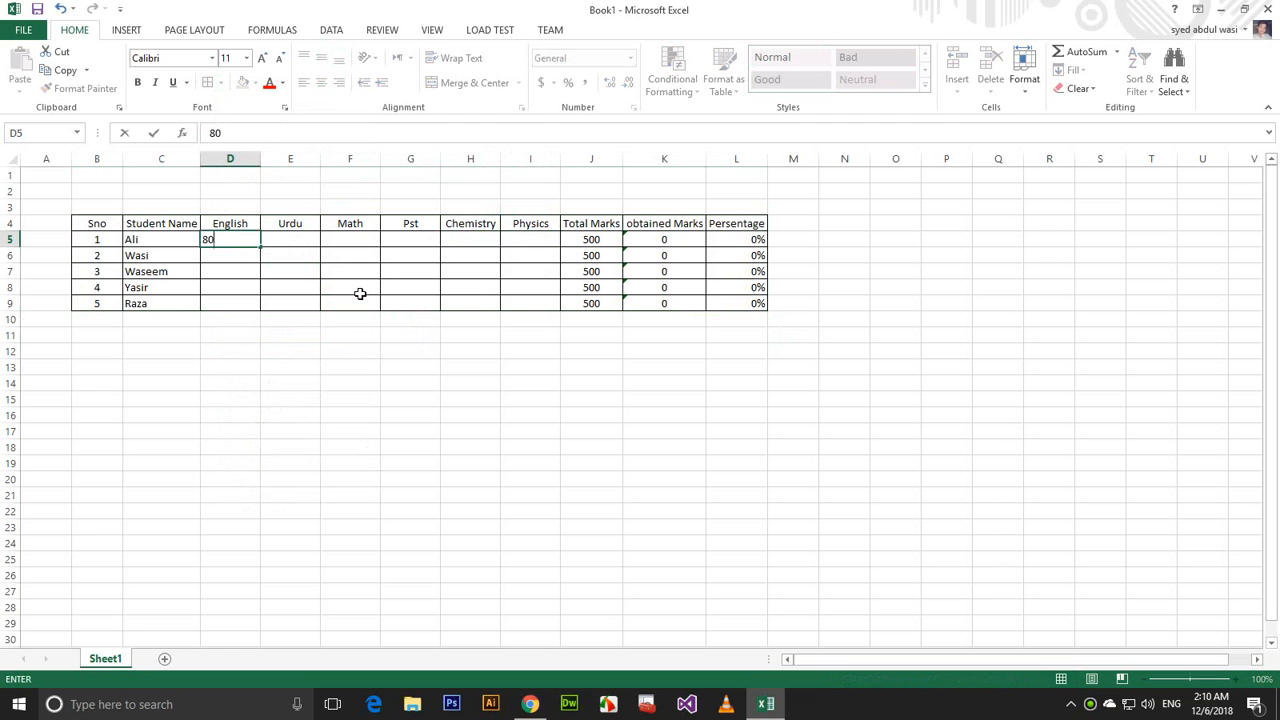
key("Tab")
type("80")
key("Tab")
type("60")
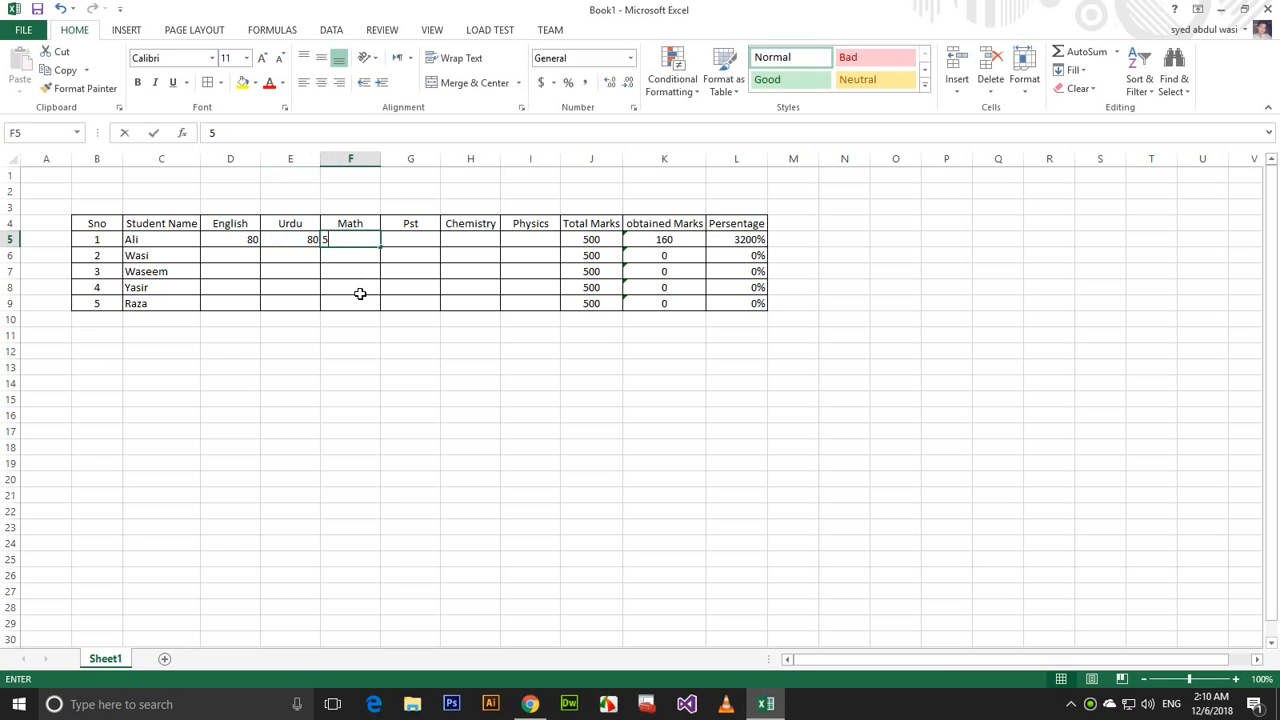
key("Tab")
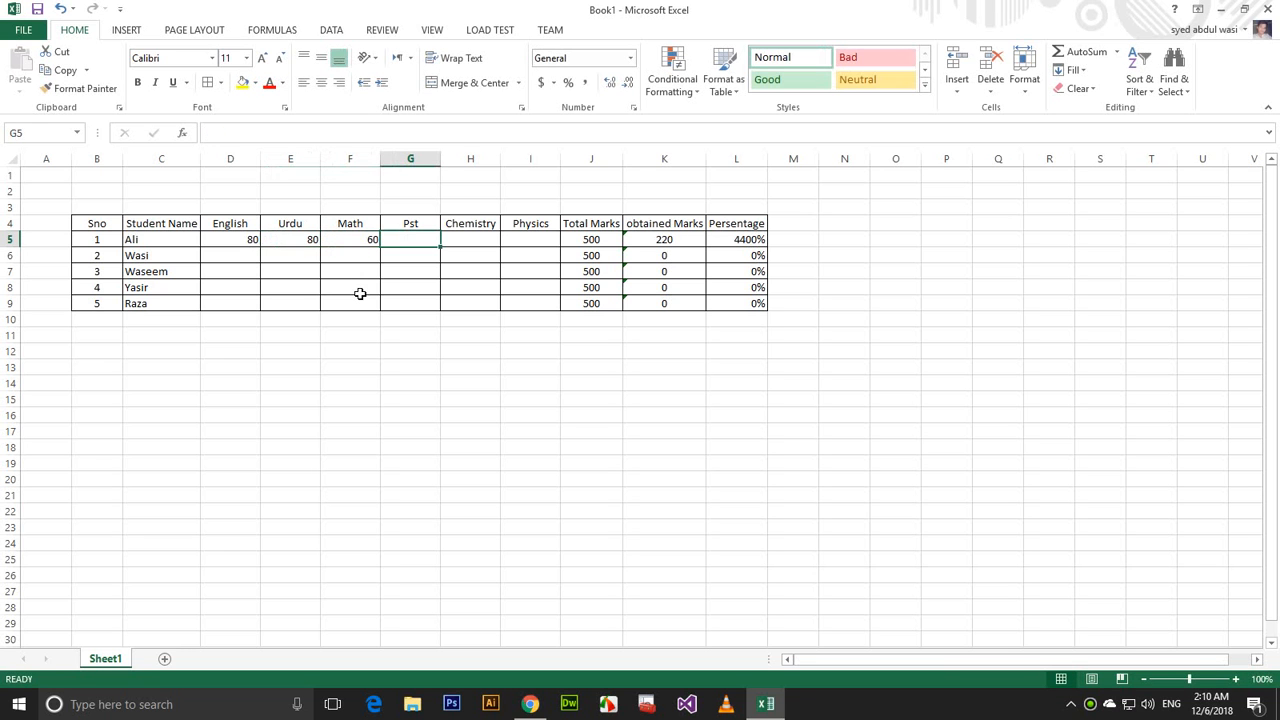
type("70")
key("Tab")
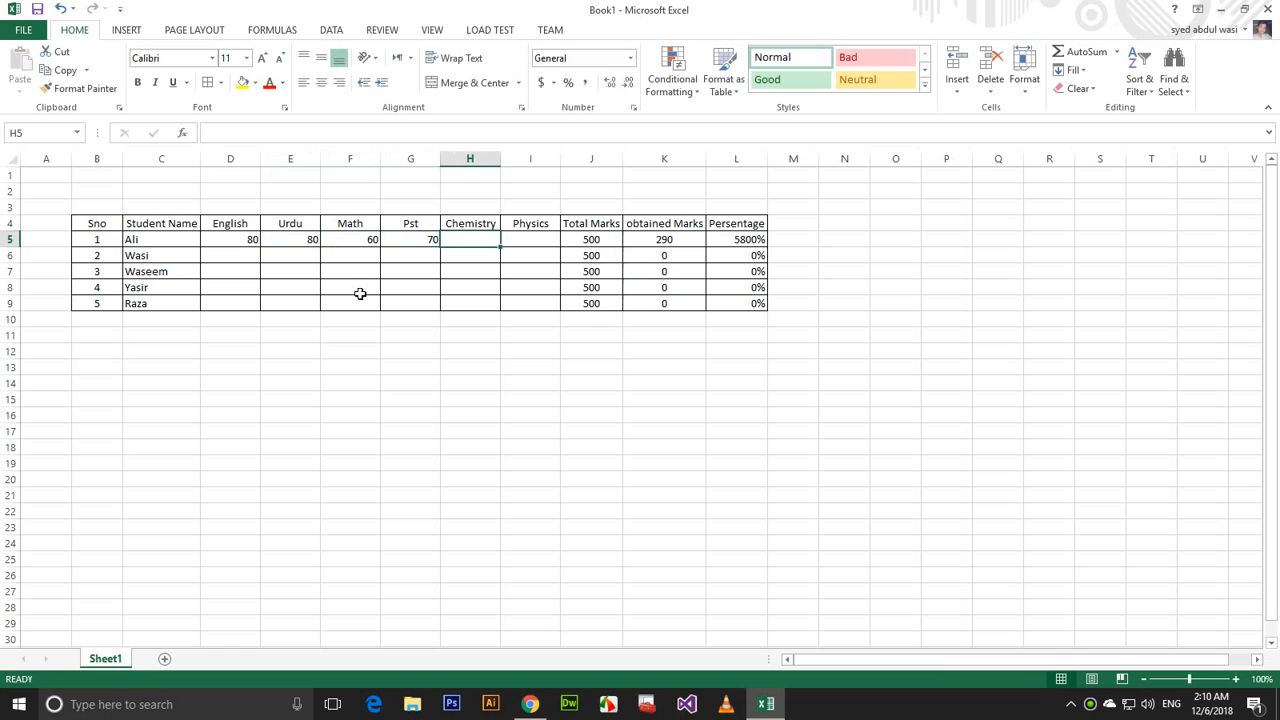
type("90")
key("Tab")
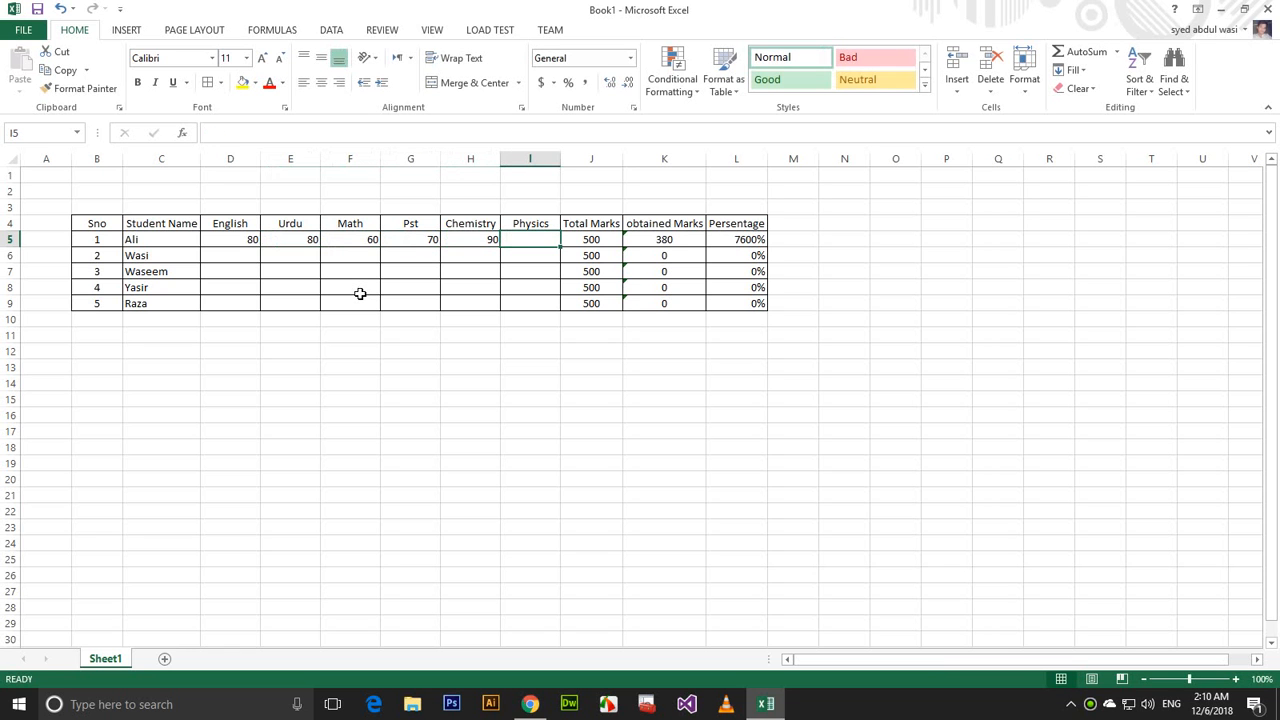
type("80")
key("shift+Tab")
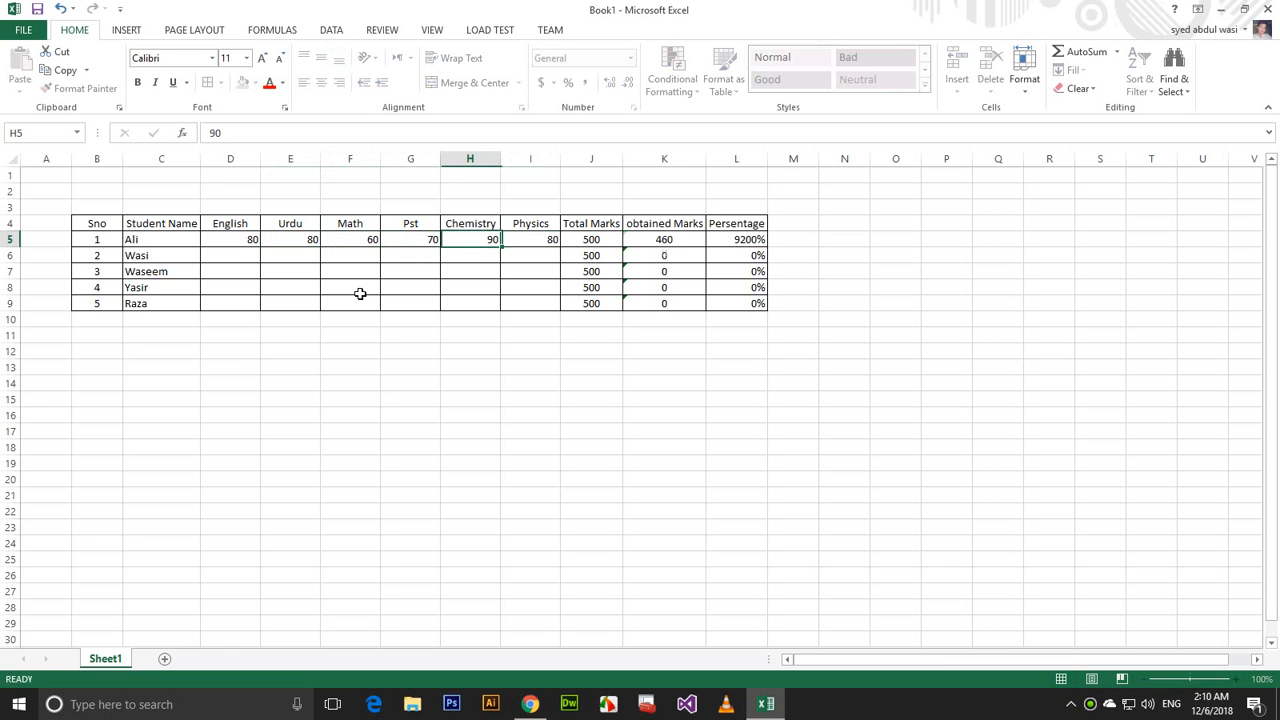
Try changing the percentage formula in L5 to =J5/K5*100.
left_click(733, 242)
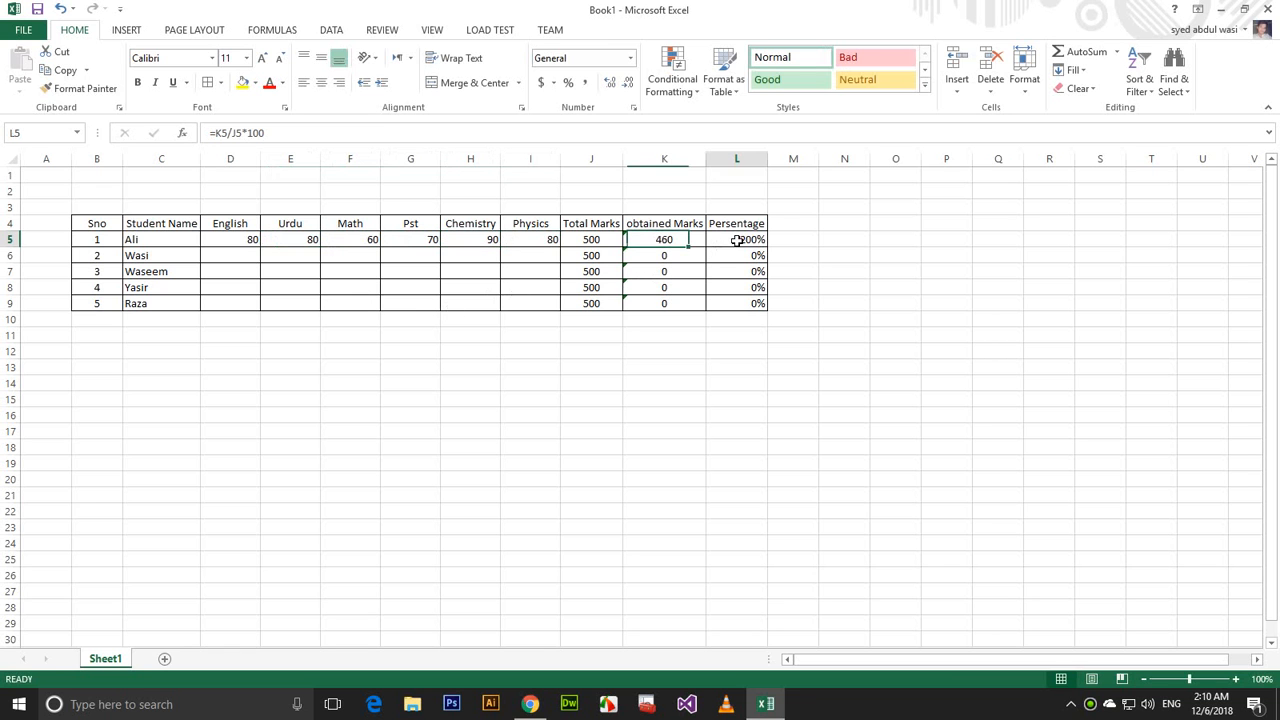
double_click(740, 241)
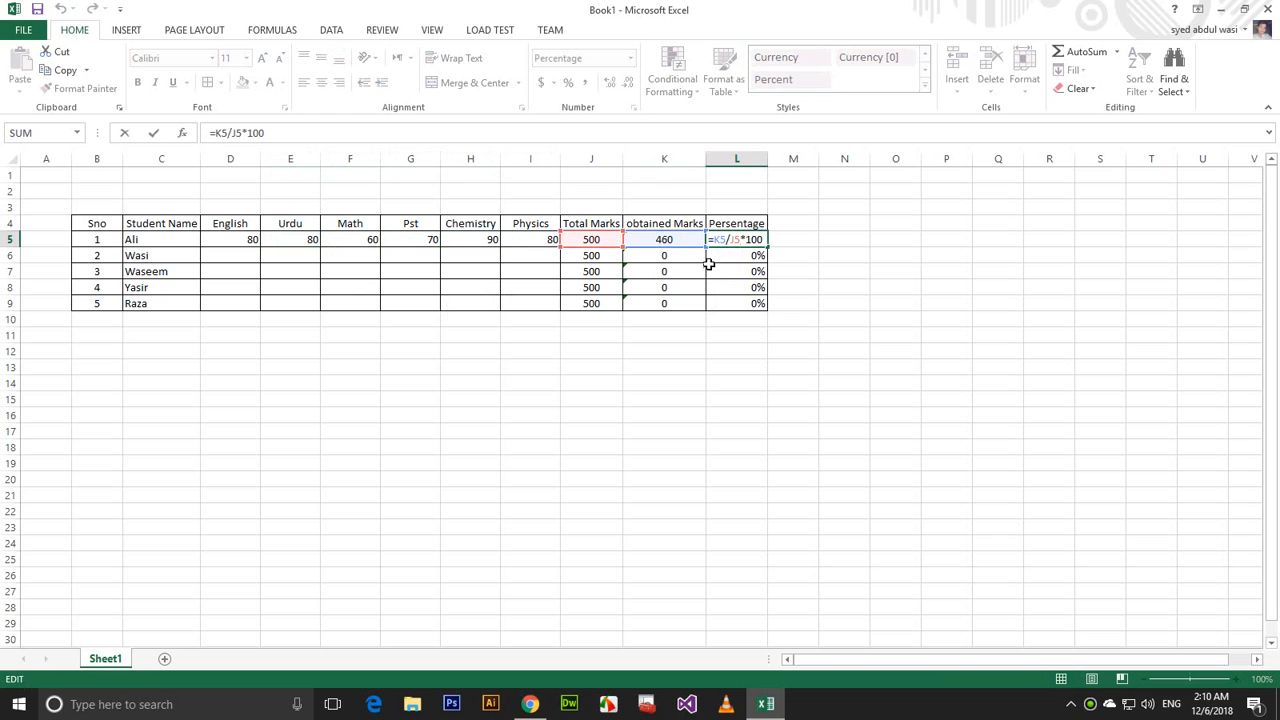
key("BackSpace")
key("BackSpace")
key("BackSpace")
key("BackSpace")
key("BackSpace")
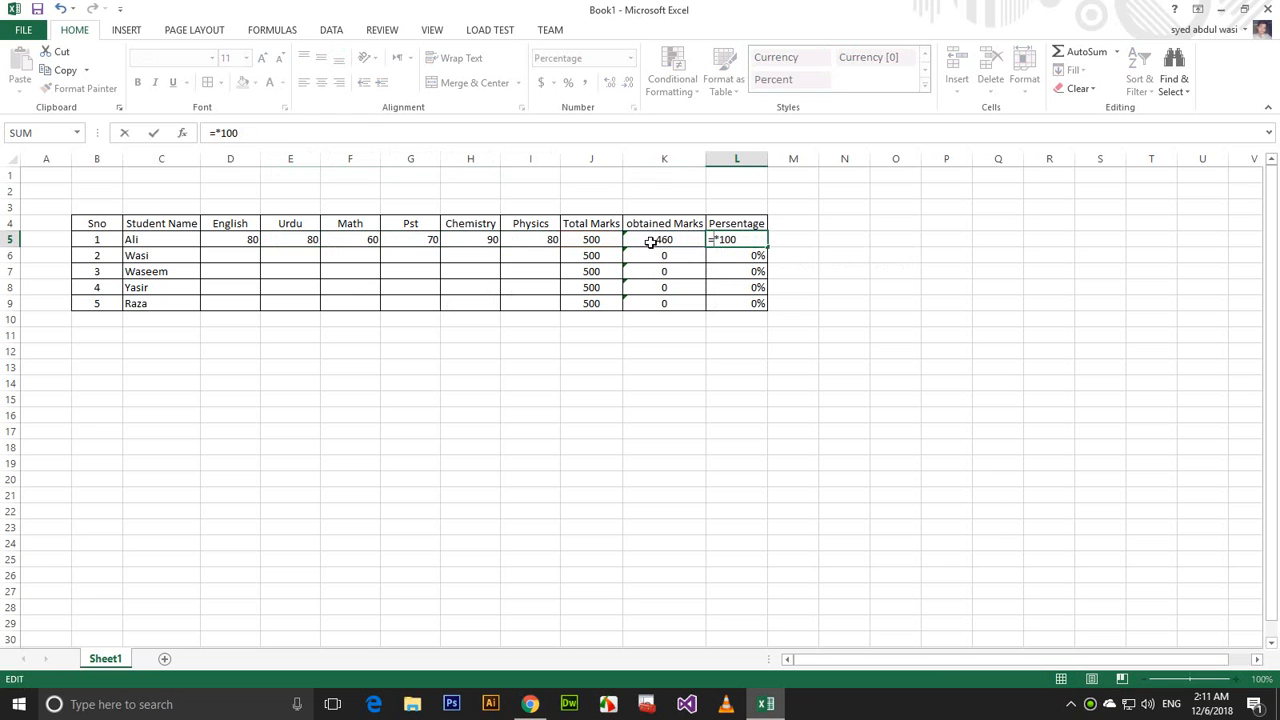
left_click(596, 240)
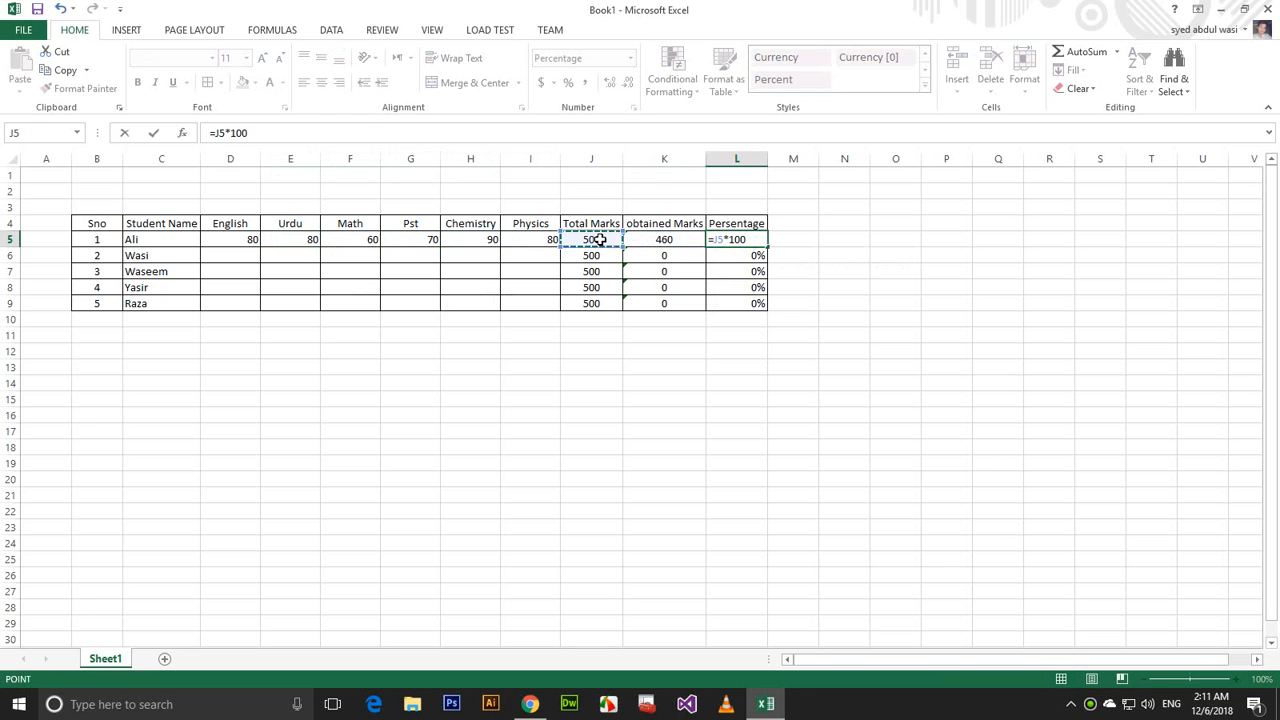
type("/")
left_click(664, 240)
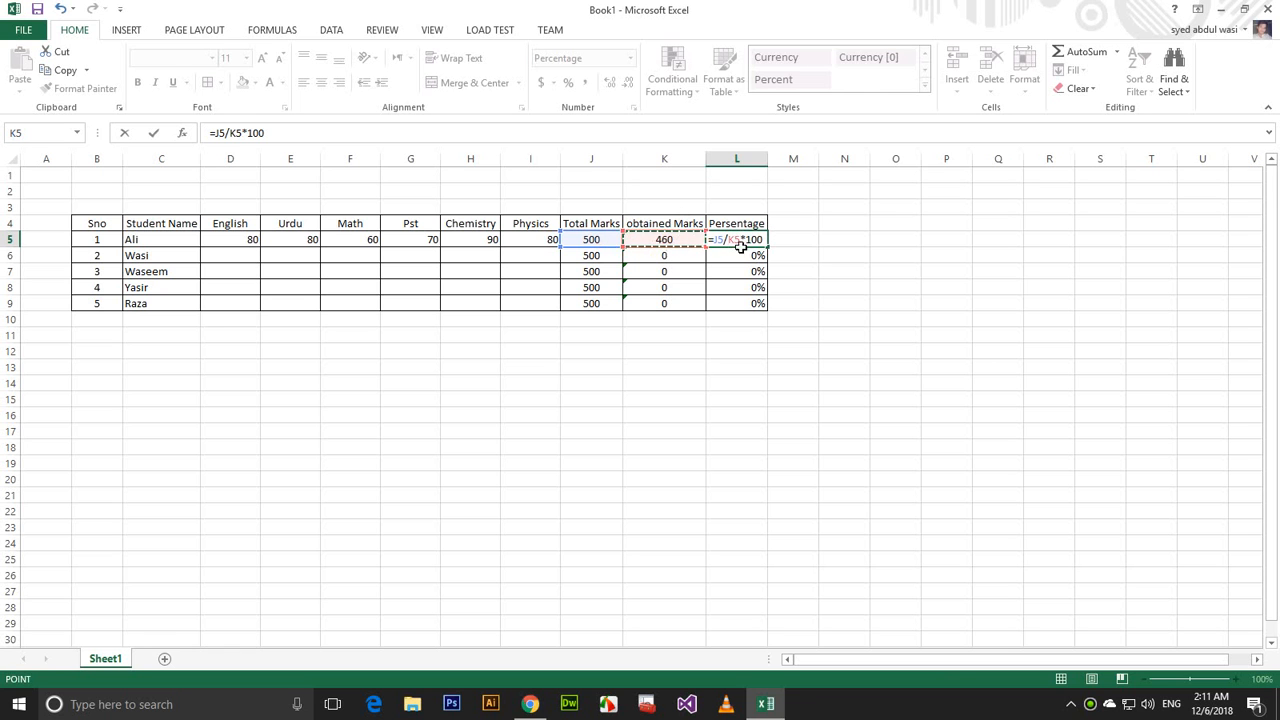
key("Return")
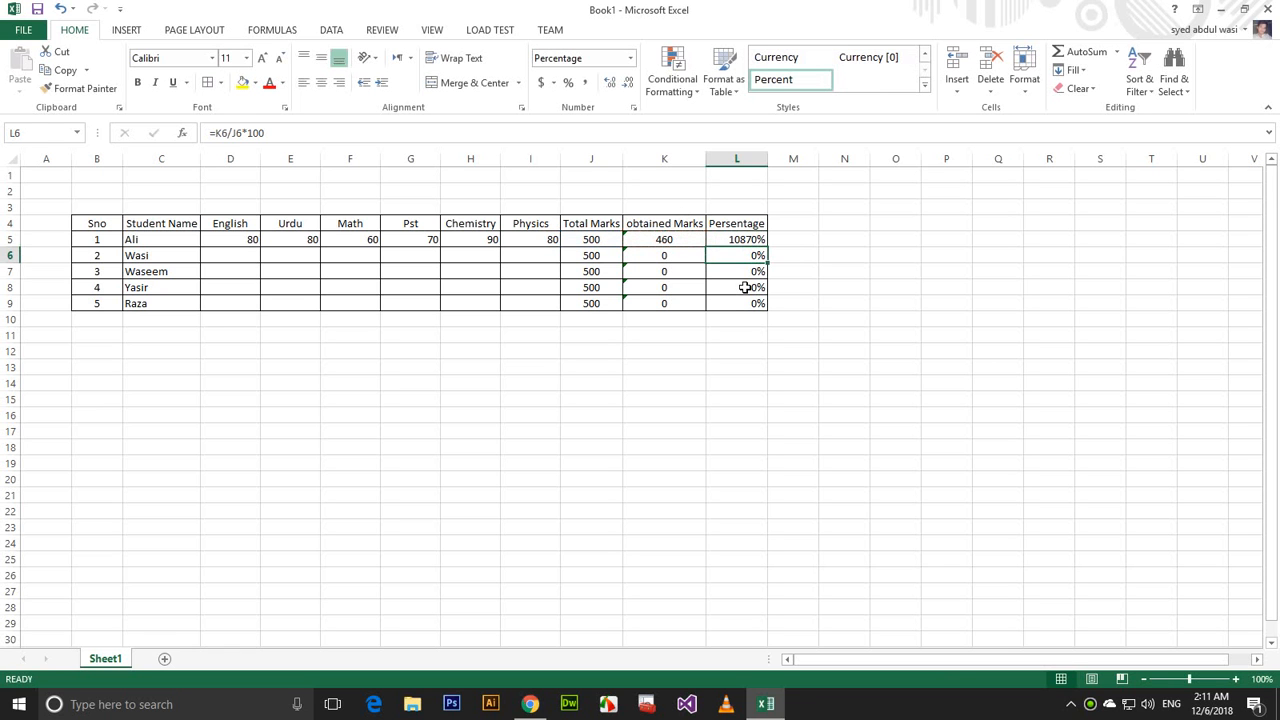
Set the number format of the first student's percentage in L5 to General.
left_click(757, 240)
left_click(570, 83)
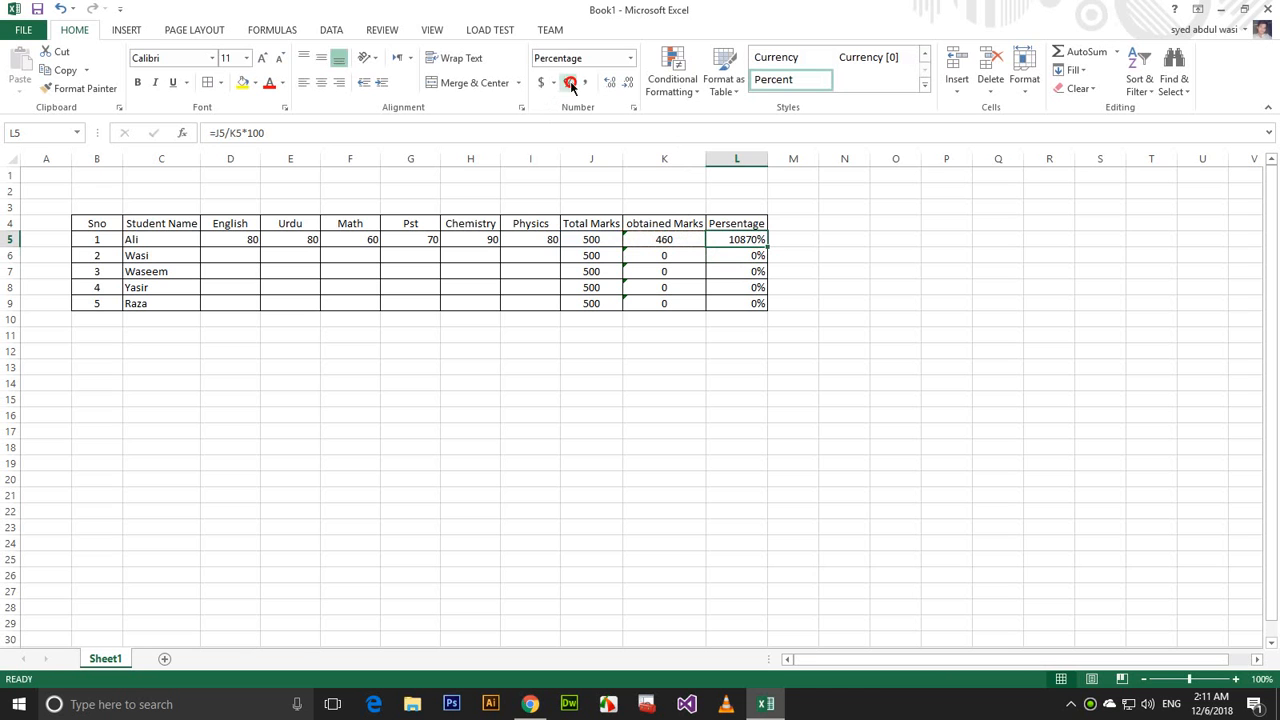
left_click(630, 58)
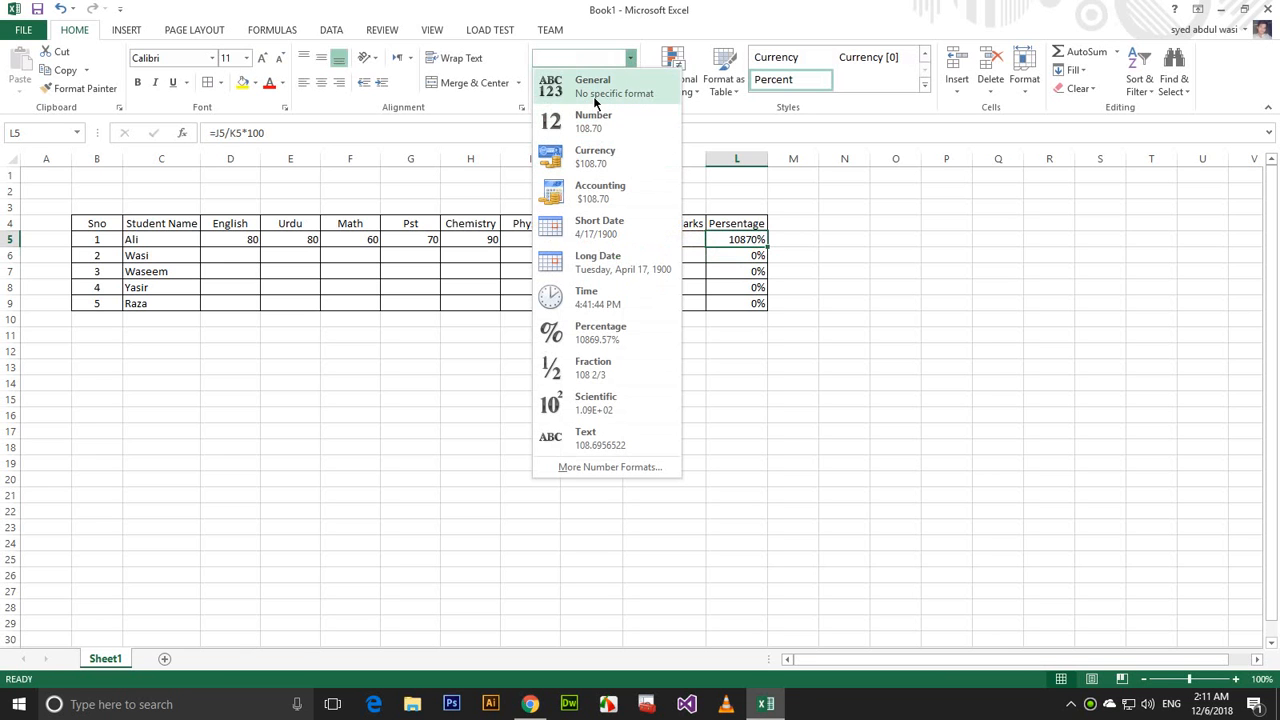
left_click(593, 96)
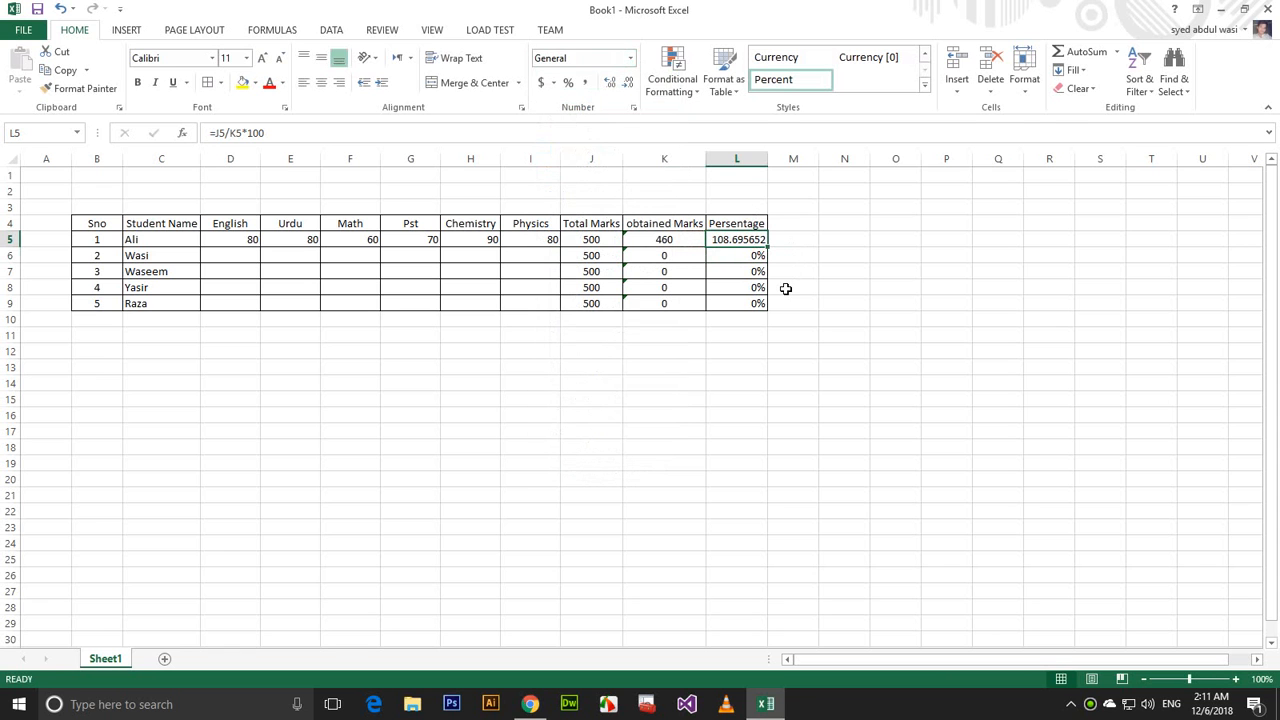
left_click(690, 246)
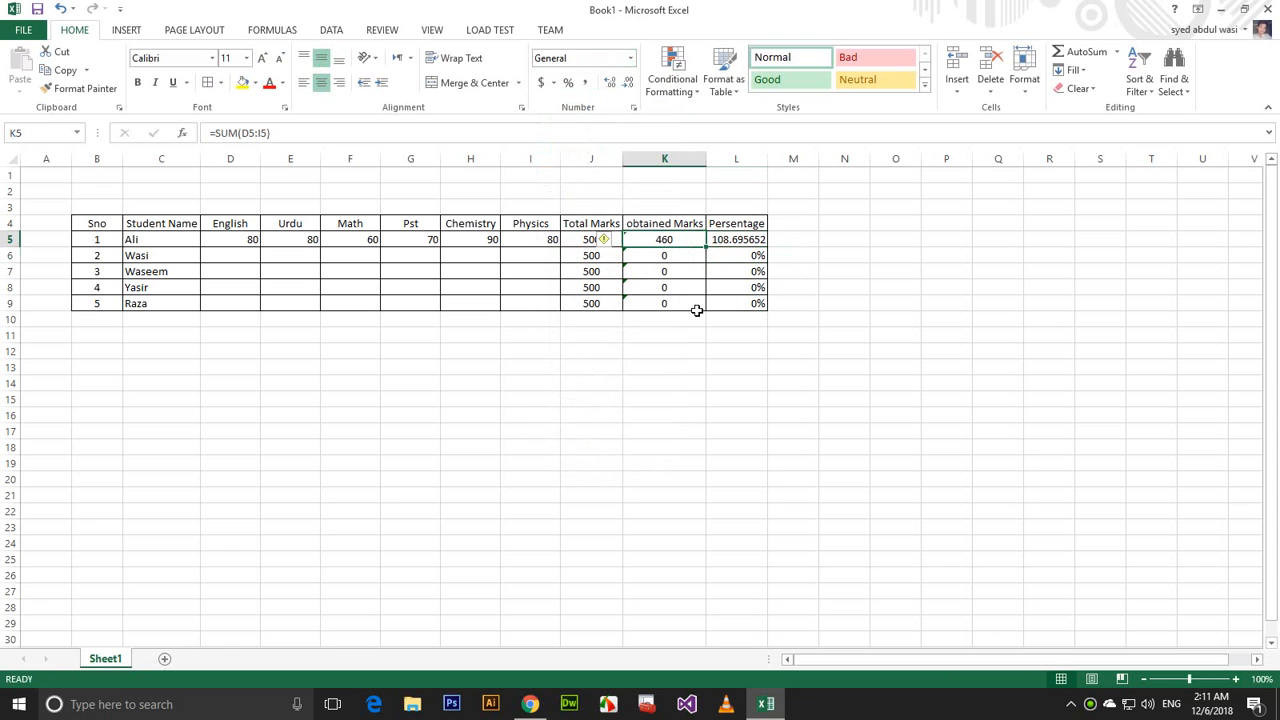
left_click(699, 317)
Rewrite the percentage formula in L5 as =K5/J5*100, dividing obtained marks by total marks.
double_click(739, 238)
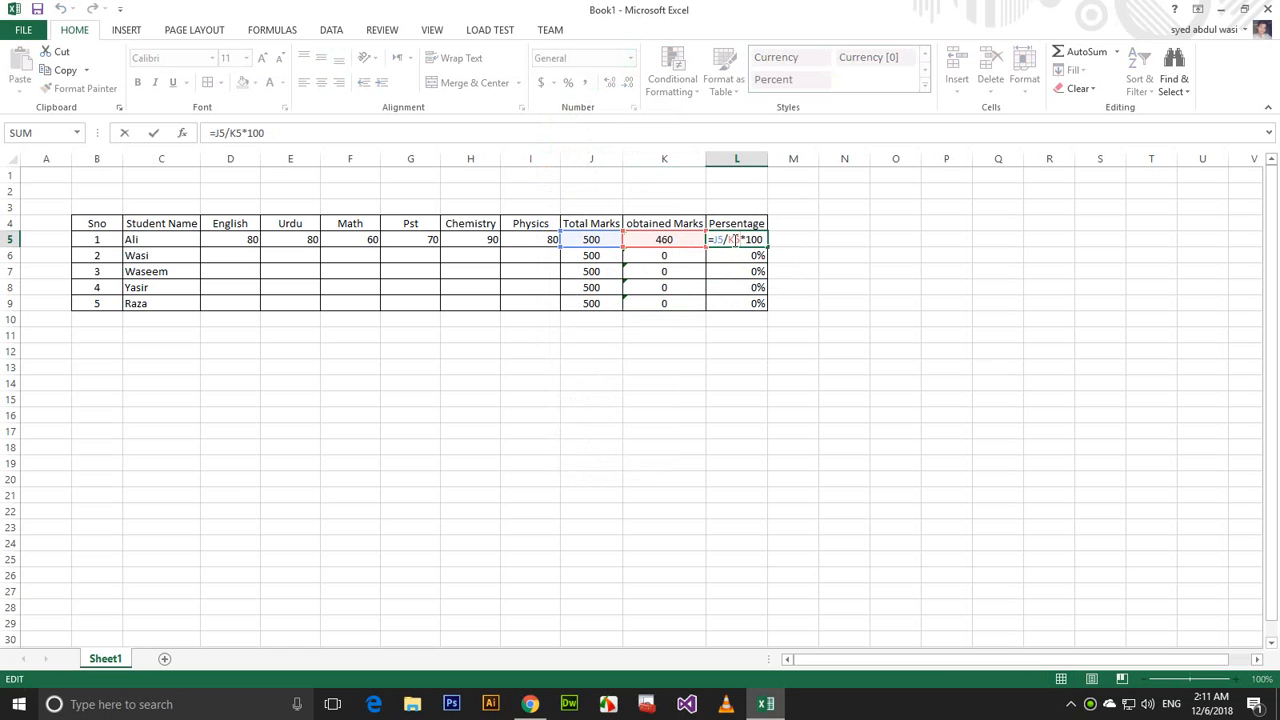
key("BackSpace")
key("BackSpace")
key("BackSpace")
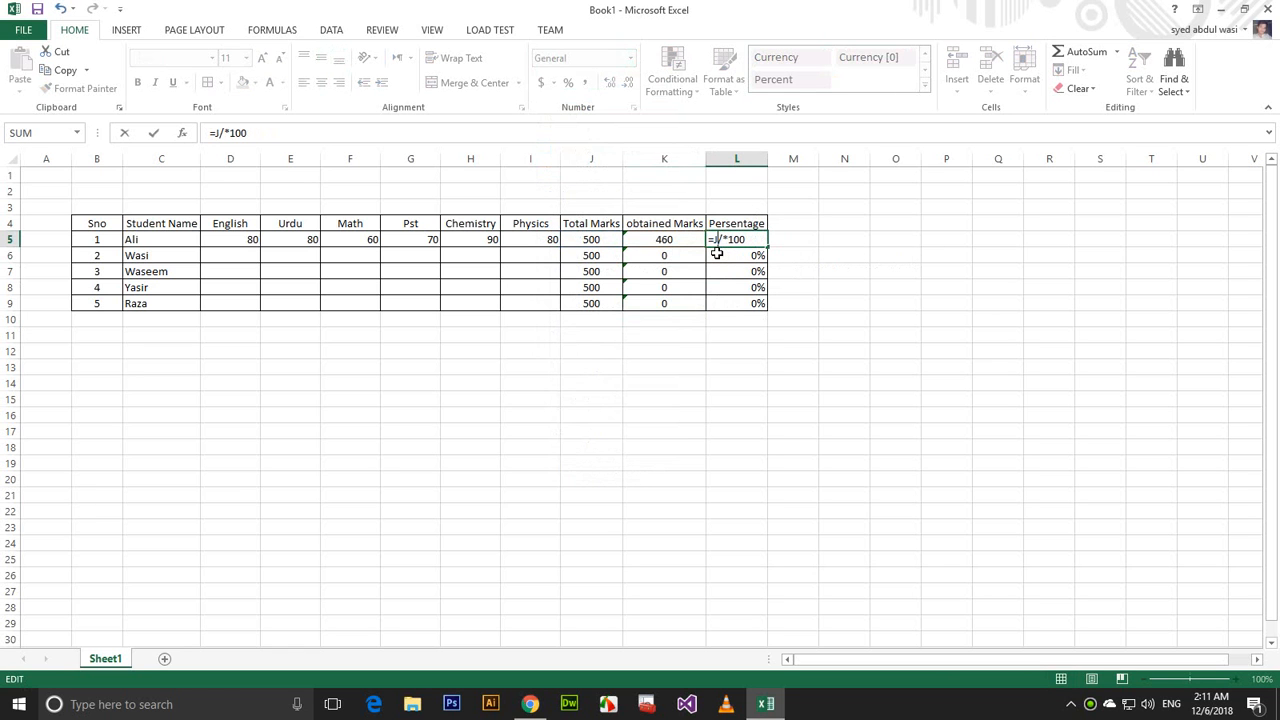
left_click(652, 241)
key("Right")
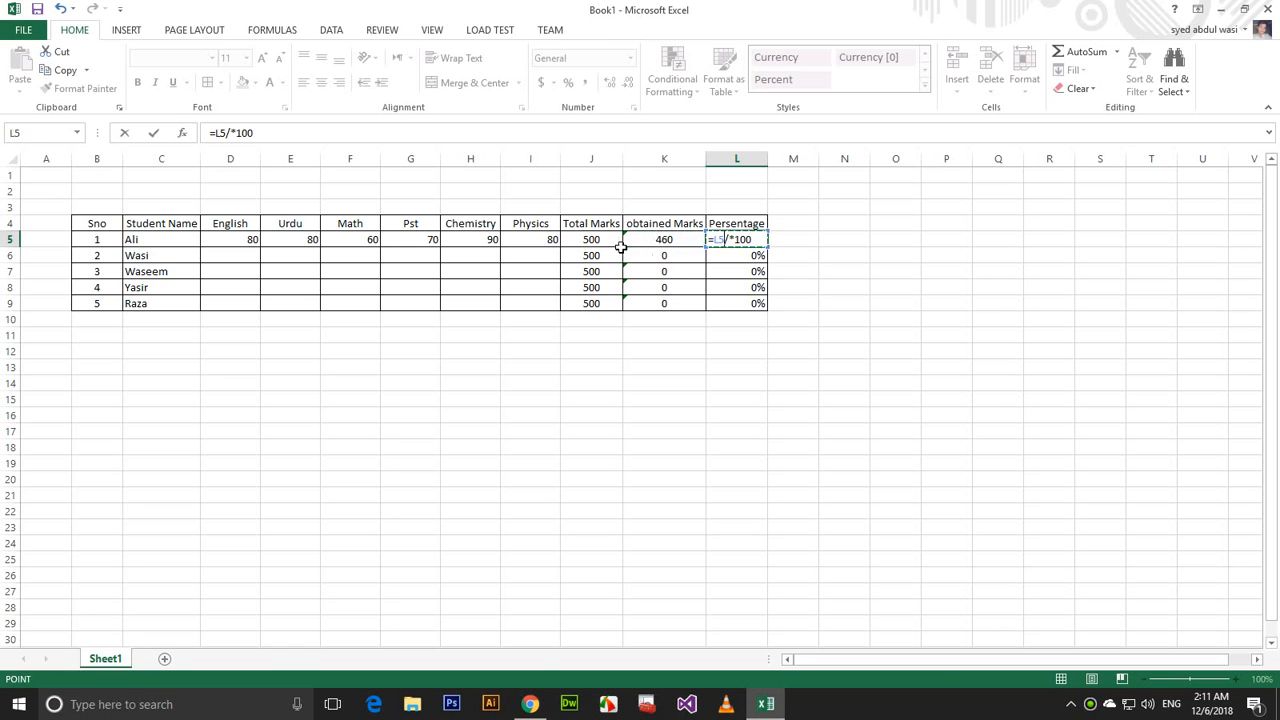
key("Left")
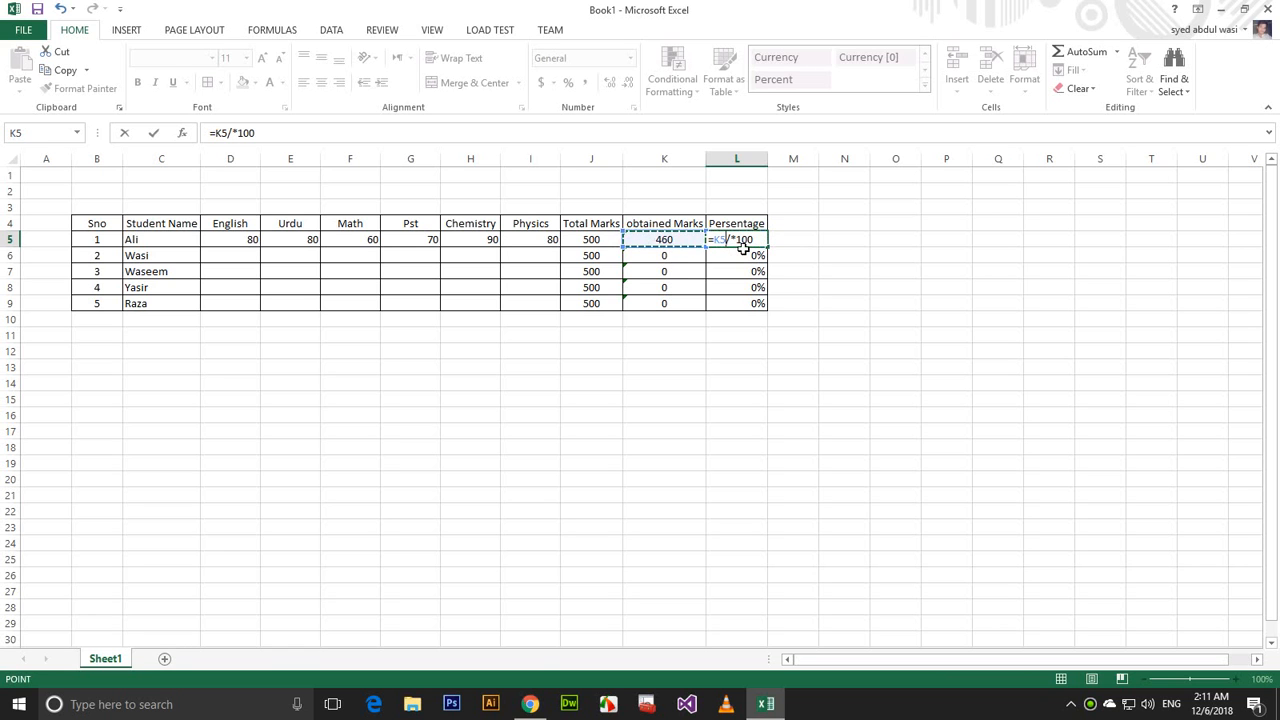
left_click(734, 242)
left_click(595, 240)
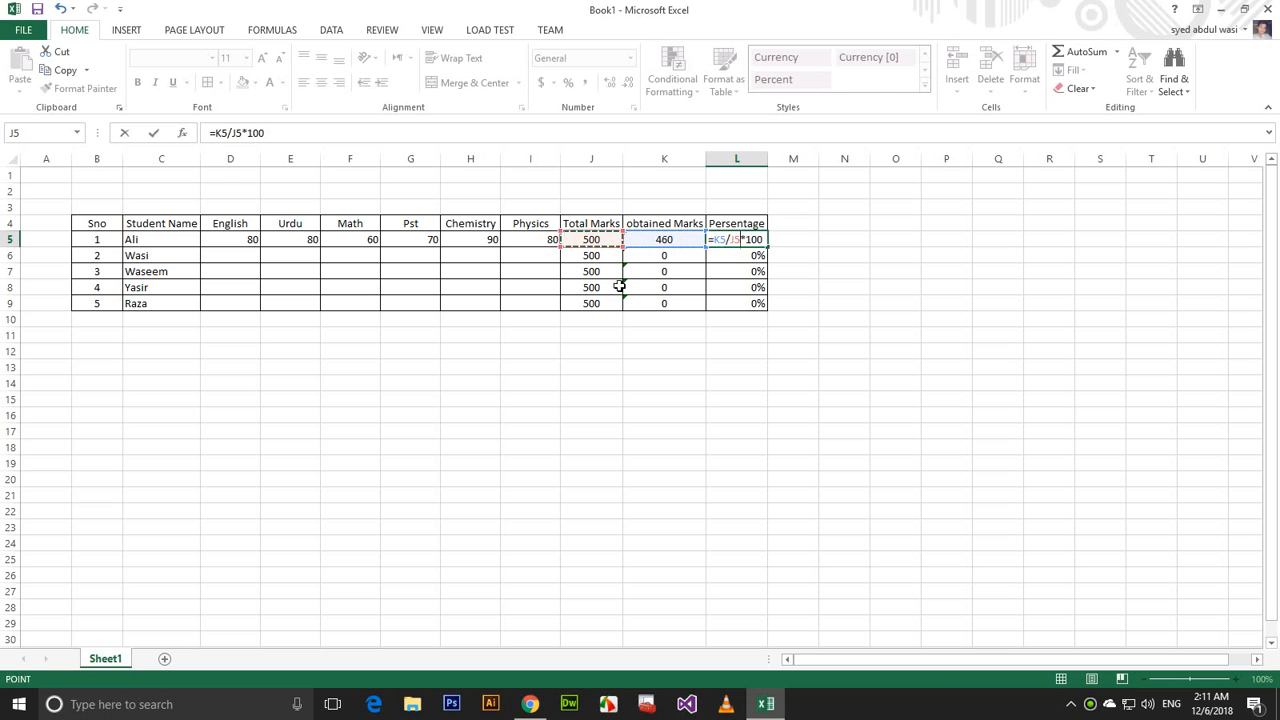
key("Return")
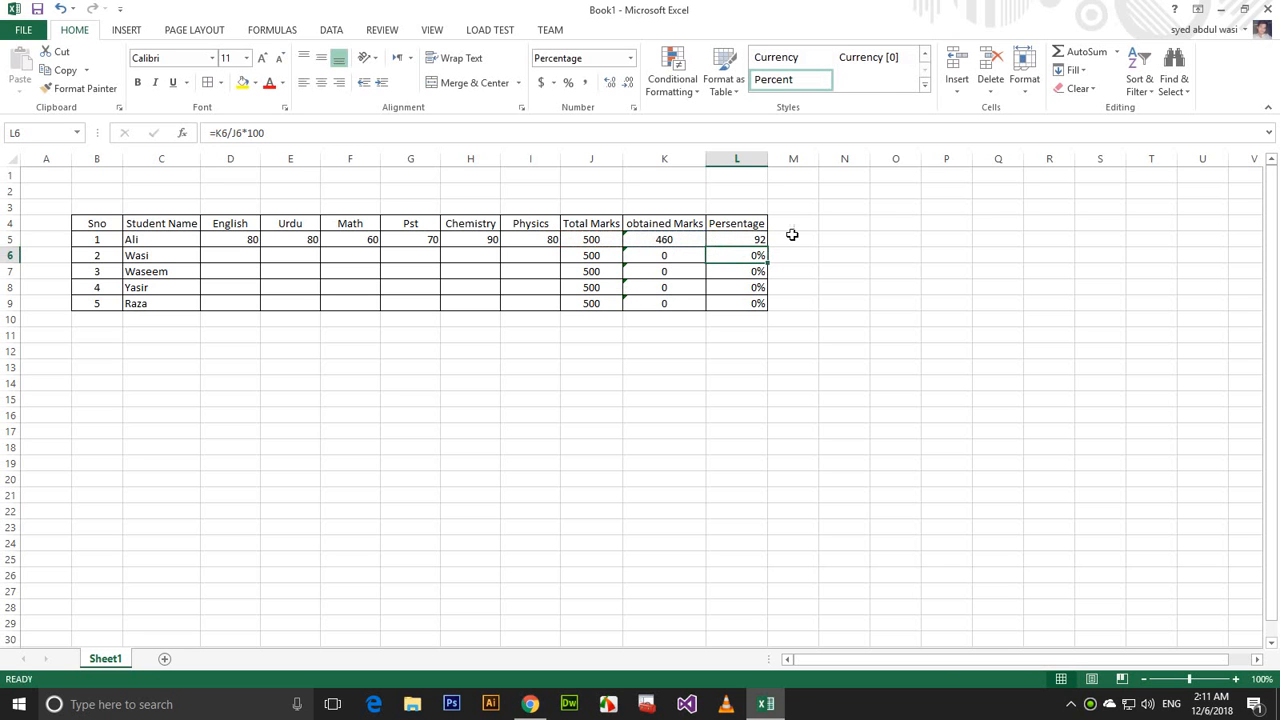
Set the number format of the remaining students' percentages in L6:L9 to General.
left_click(759, 241)
left_click_drag(757, 257, 759, 305)
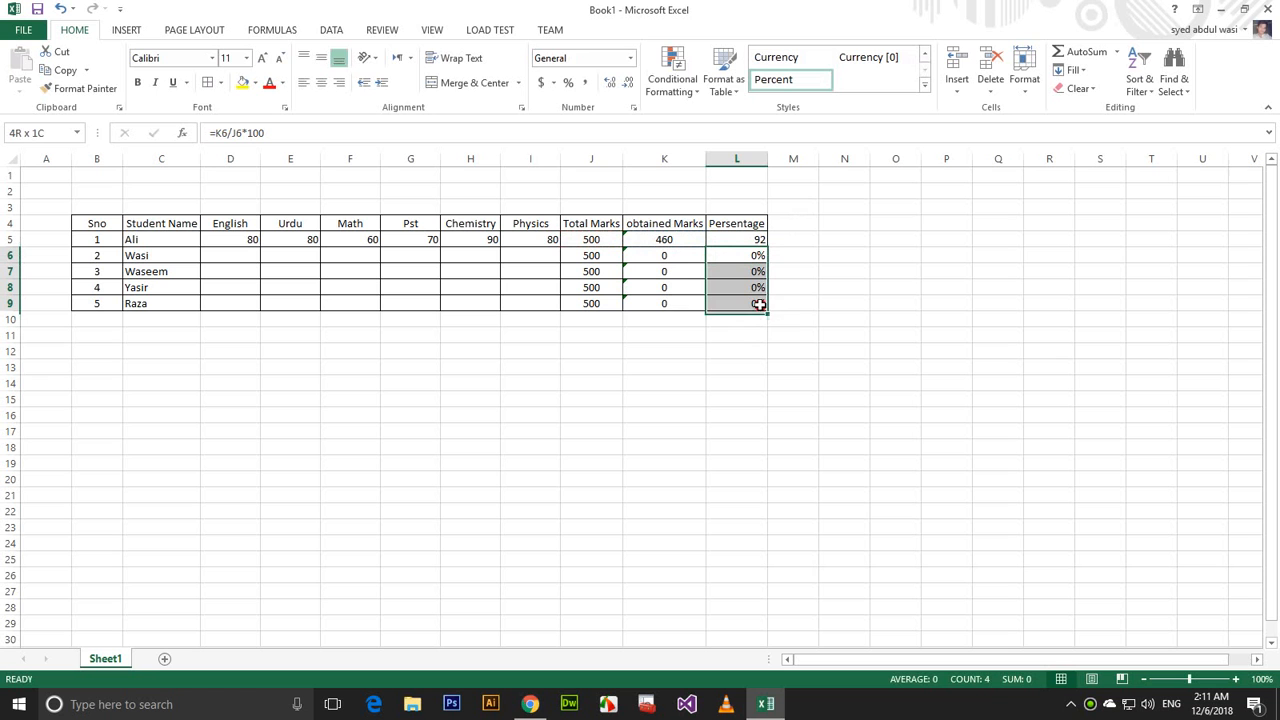
left_click(631, 59)
left_click(590, 86)
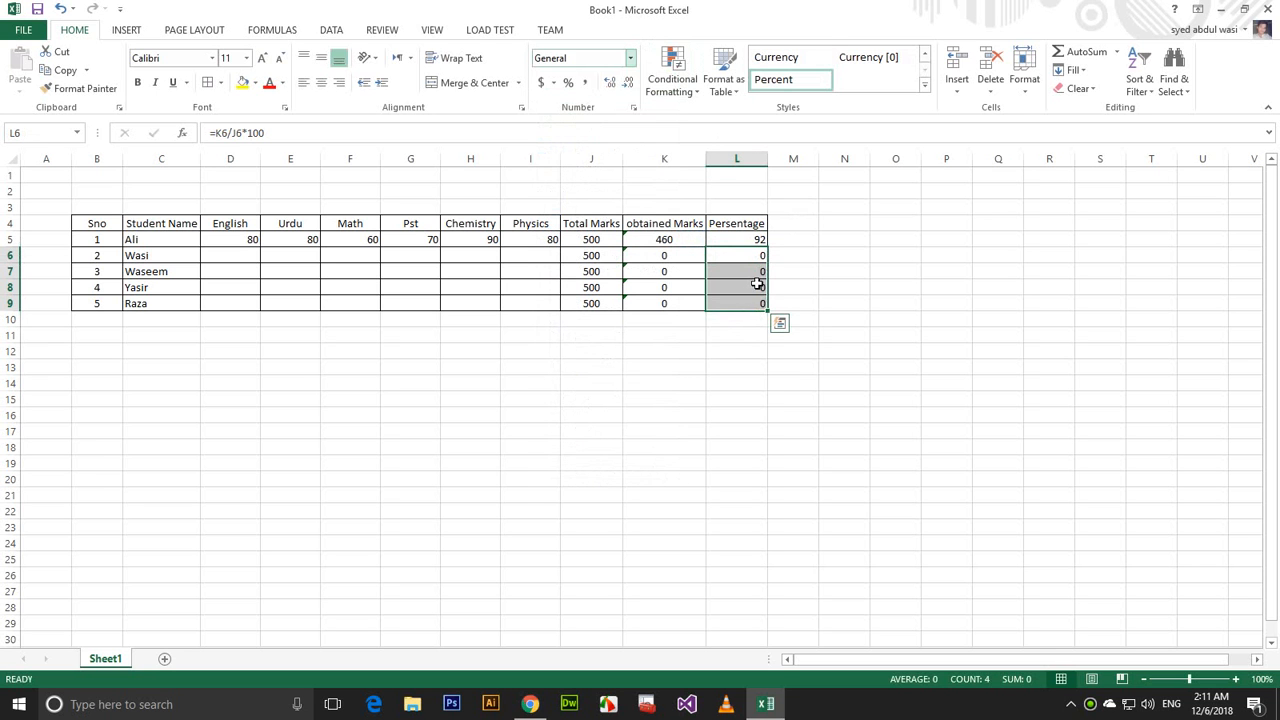
left_click(775, 393)
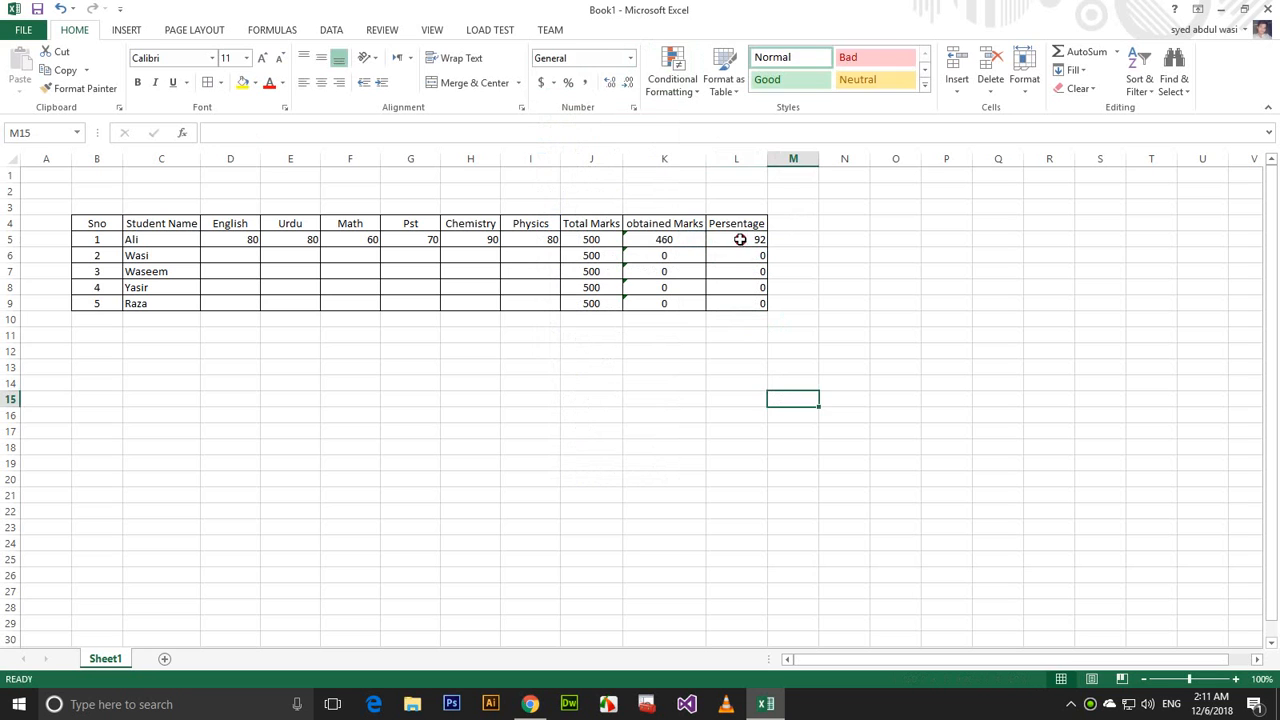
Change all six of the first student's subject marks in D5:I5 to 100.
left_click(740, 239)
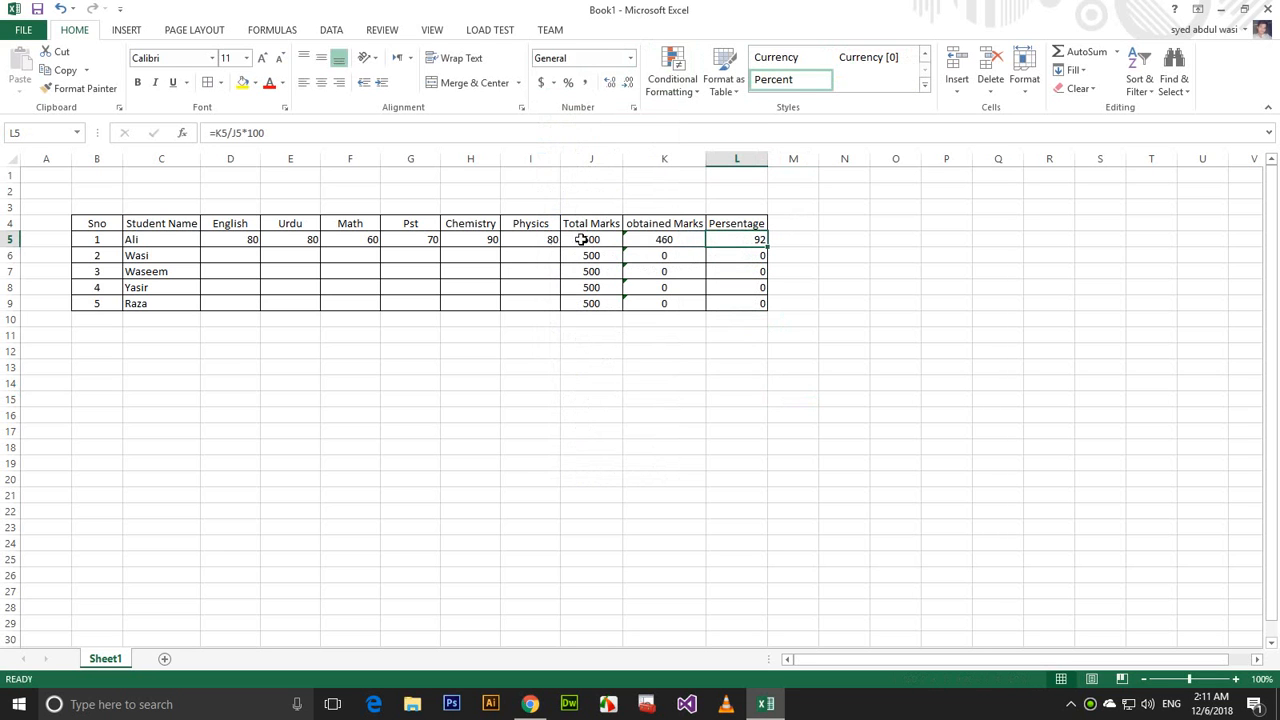
left_click(545, 240)
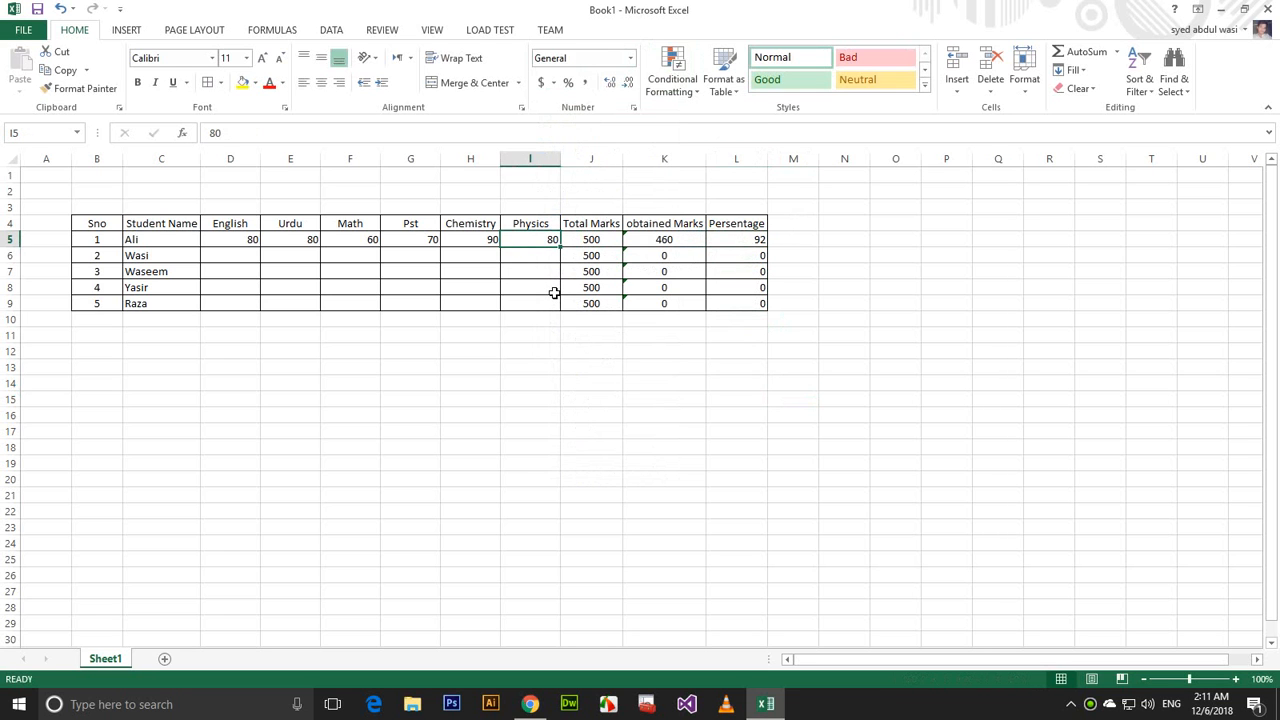
type("100")
key("Left")
type("100")
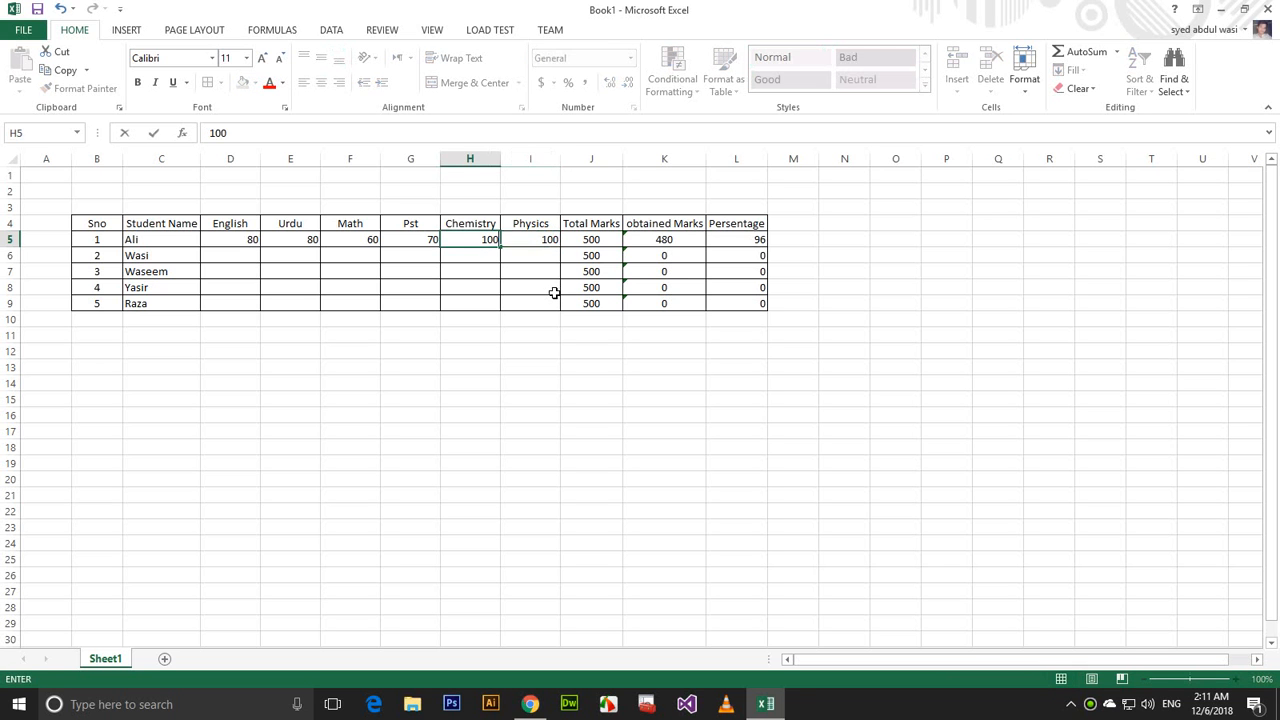
key("Left")
type("100")
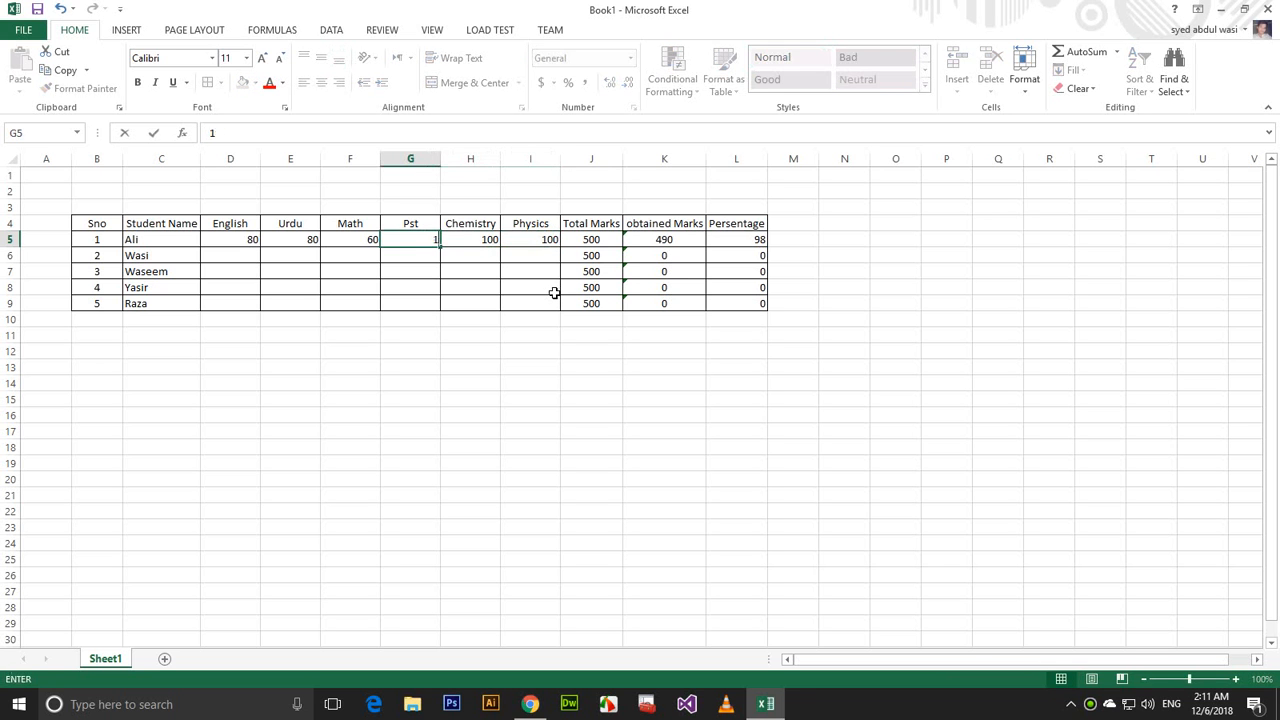
key("ctrl+Return")
key("Left")
type("100")
key("Left")
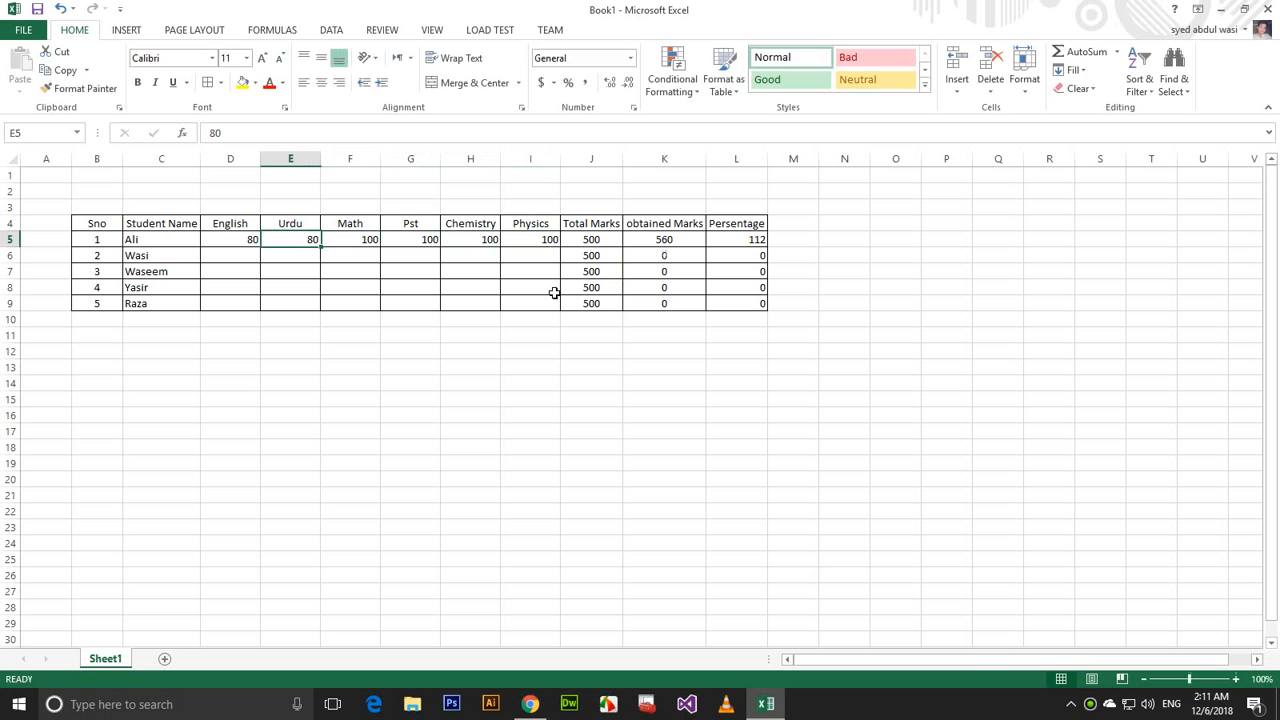
type("110")
key("Left")
key("Right")
type("100")
key("Left")
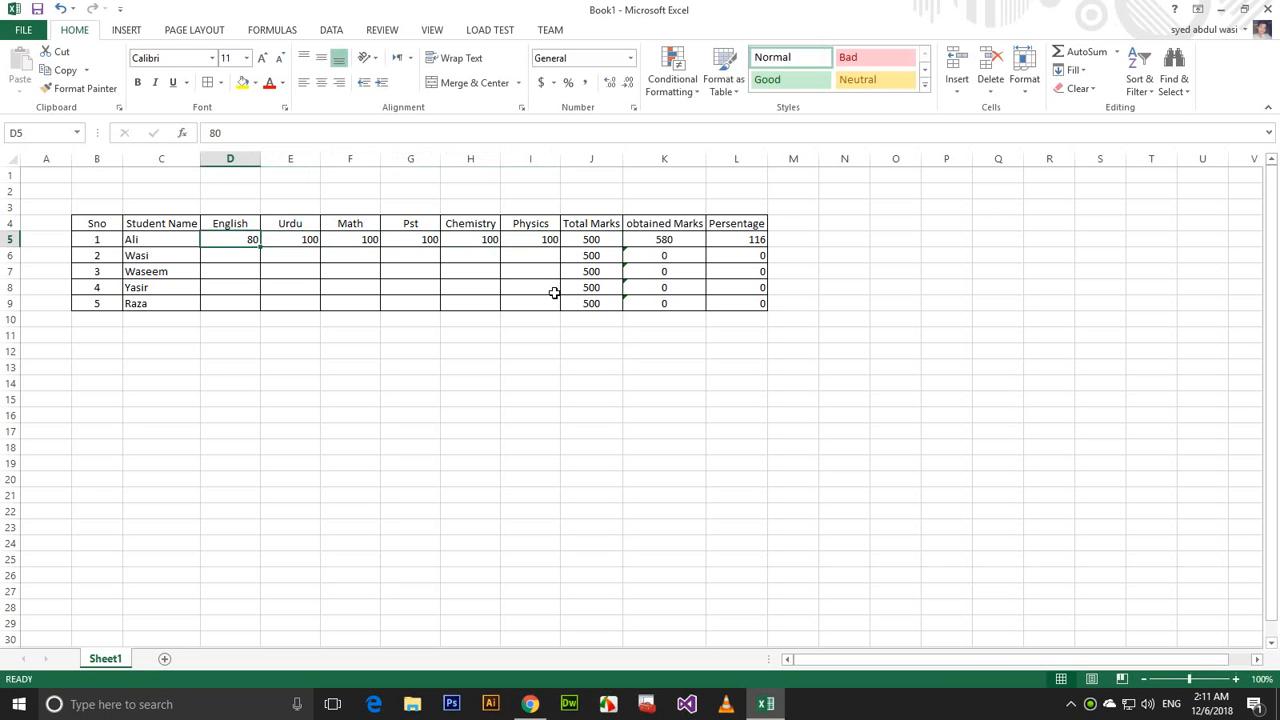
type("100")
key("Return")
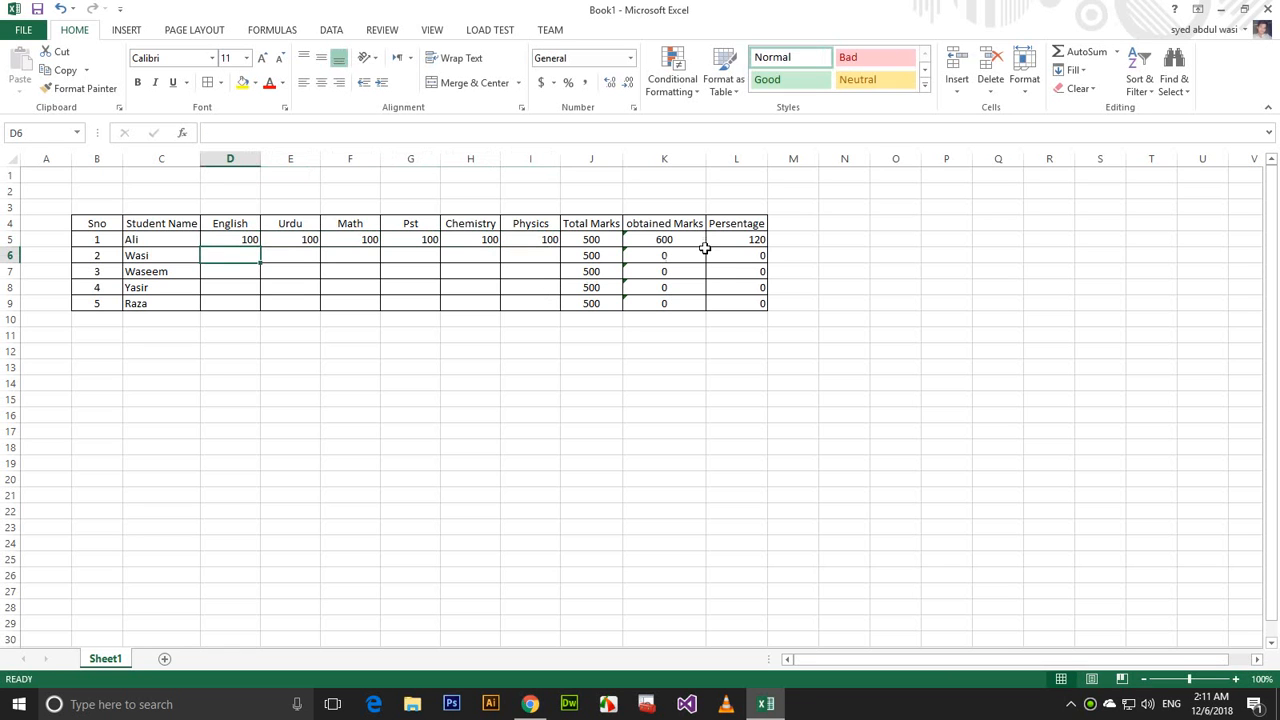
Change the total marks of all five students in J5:J9 to 600.
left_click(735, 242)
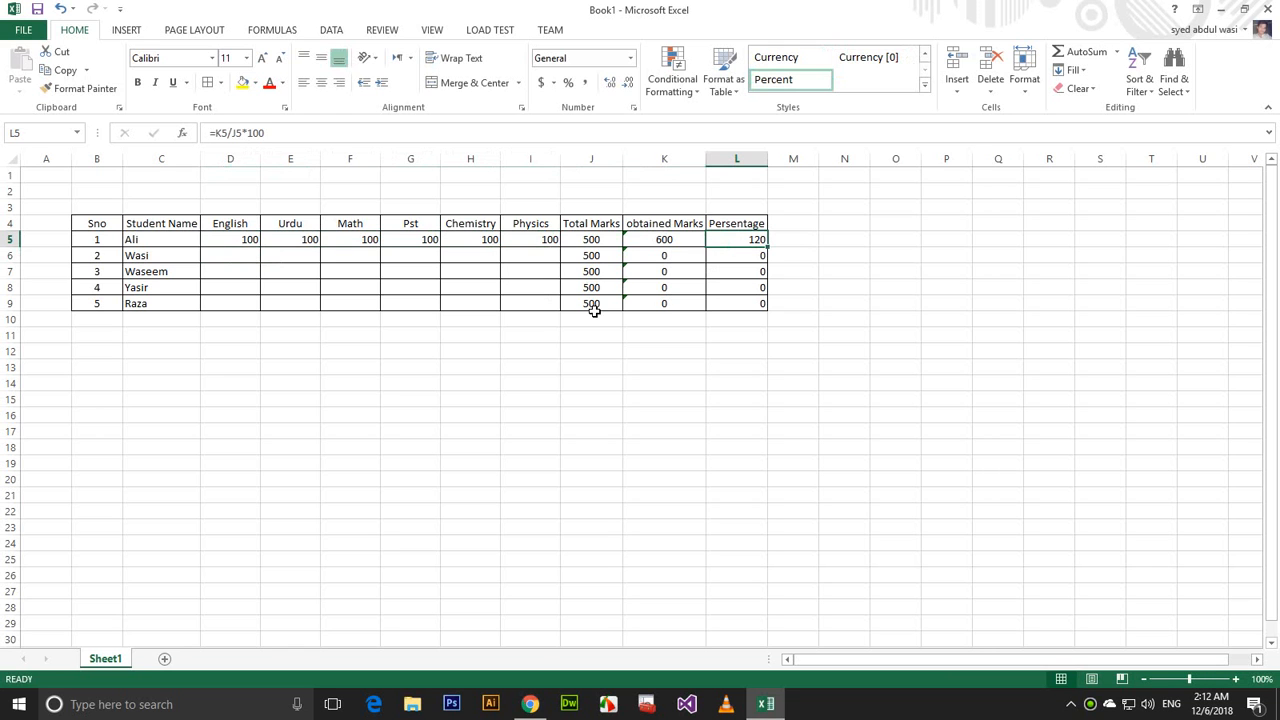
left_click_drag(530, 226, 259, 221)
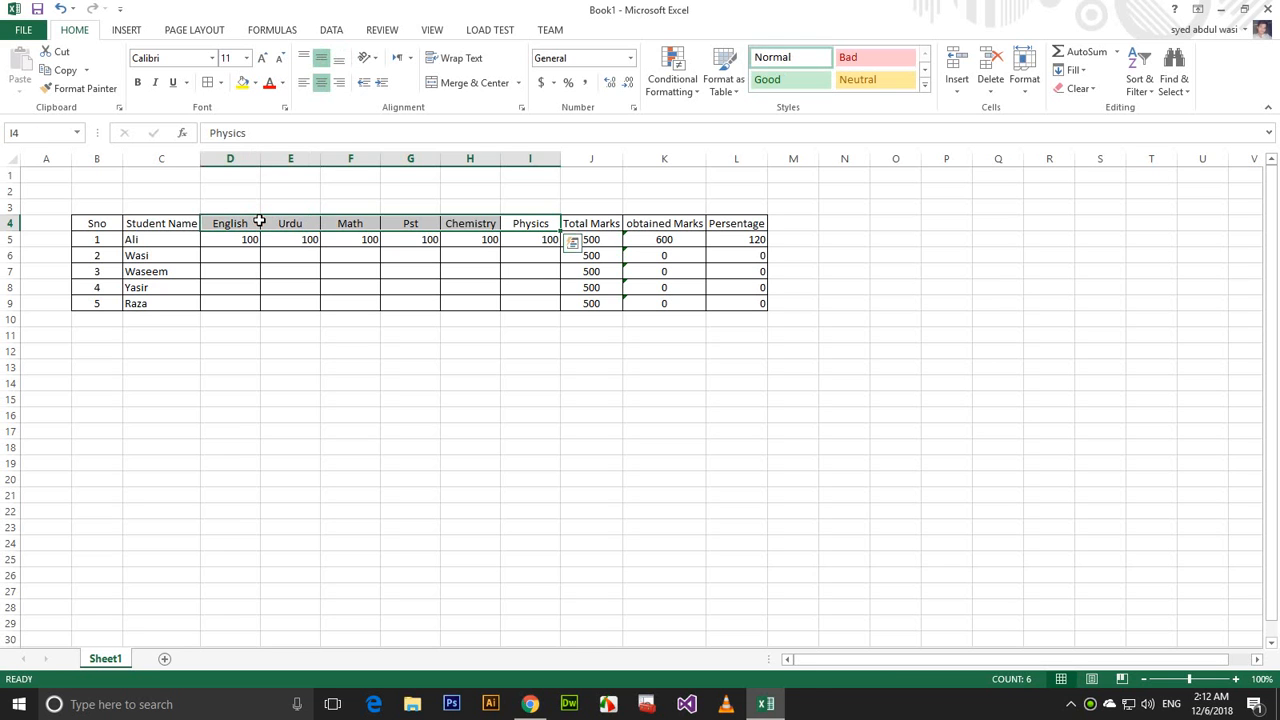
left_click(418, 224)
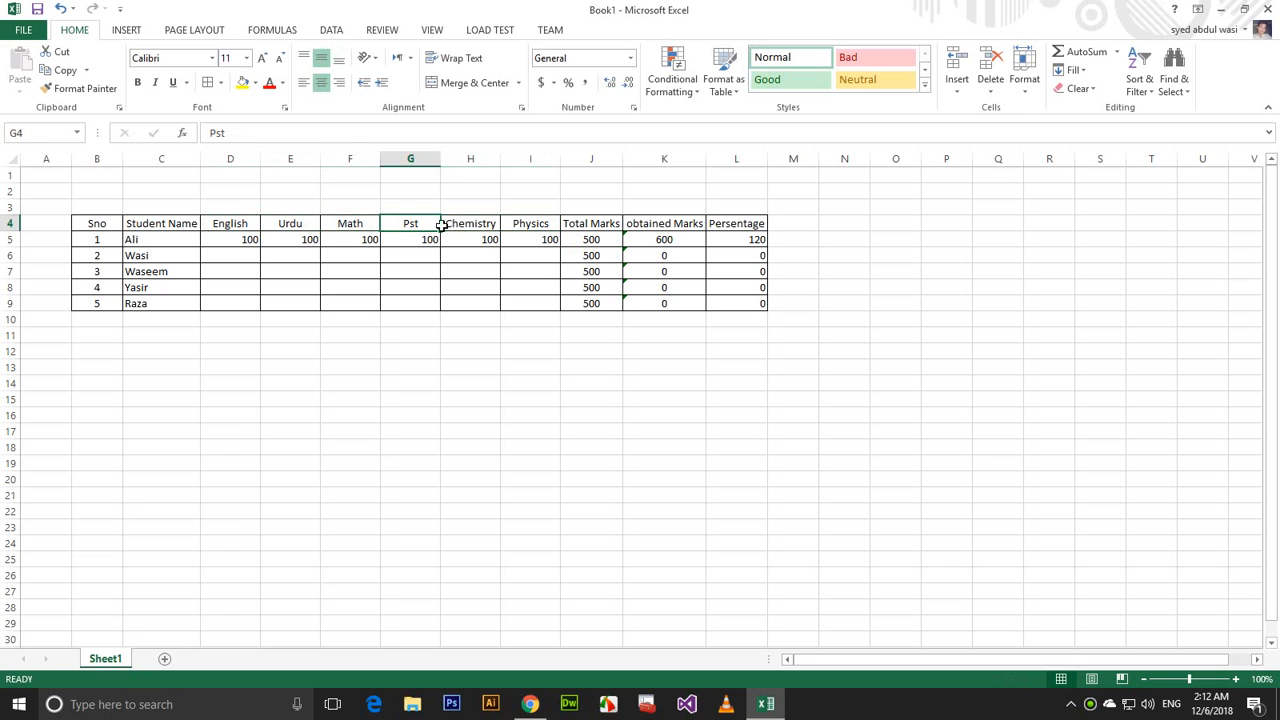
left_click(585, 242)
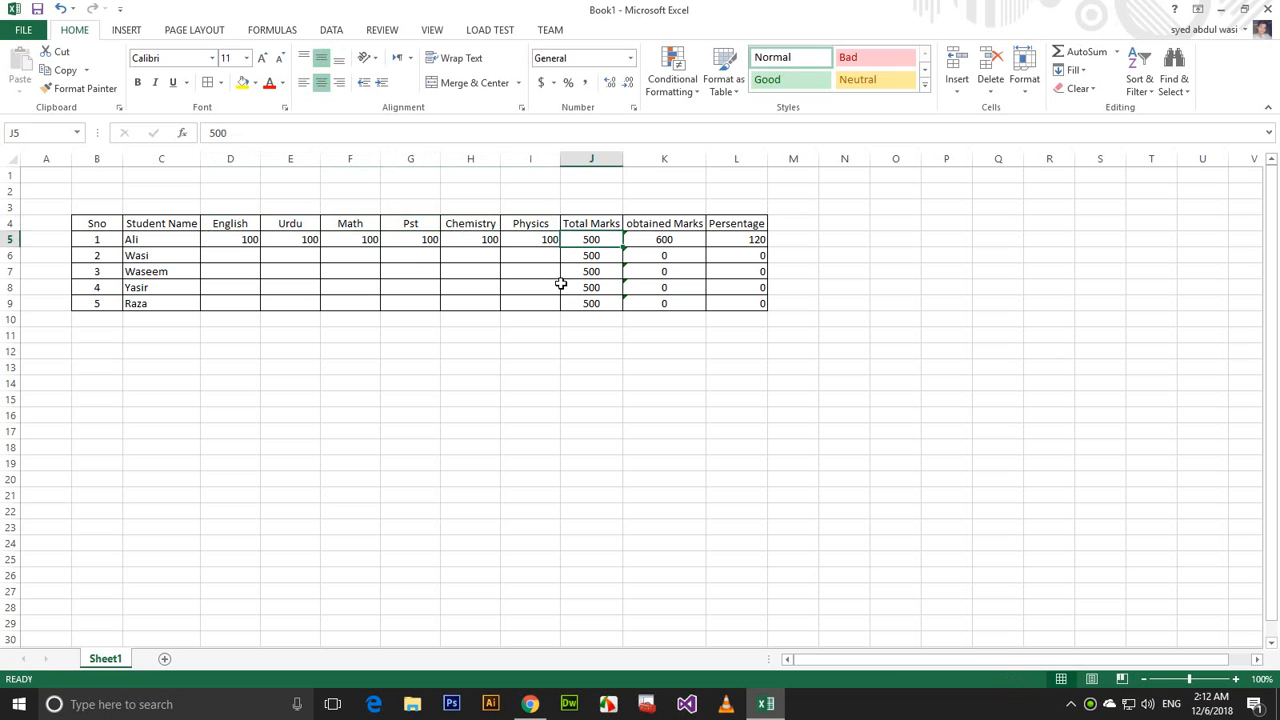
type("600")
key("Return")
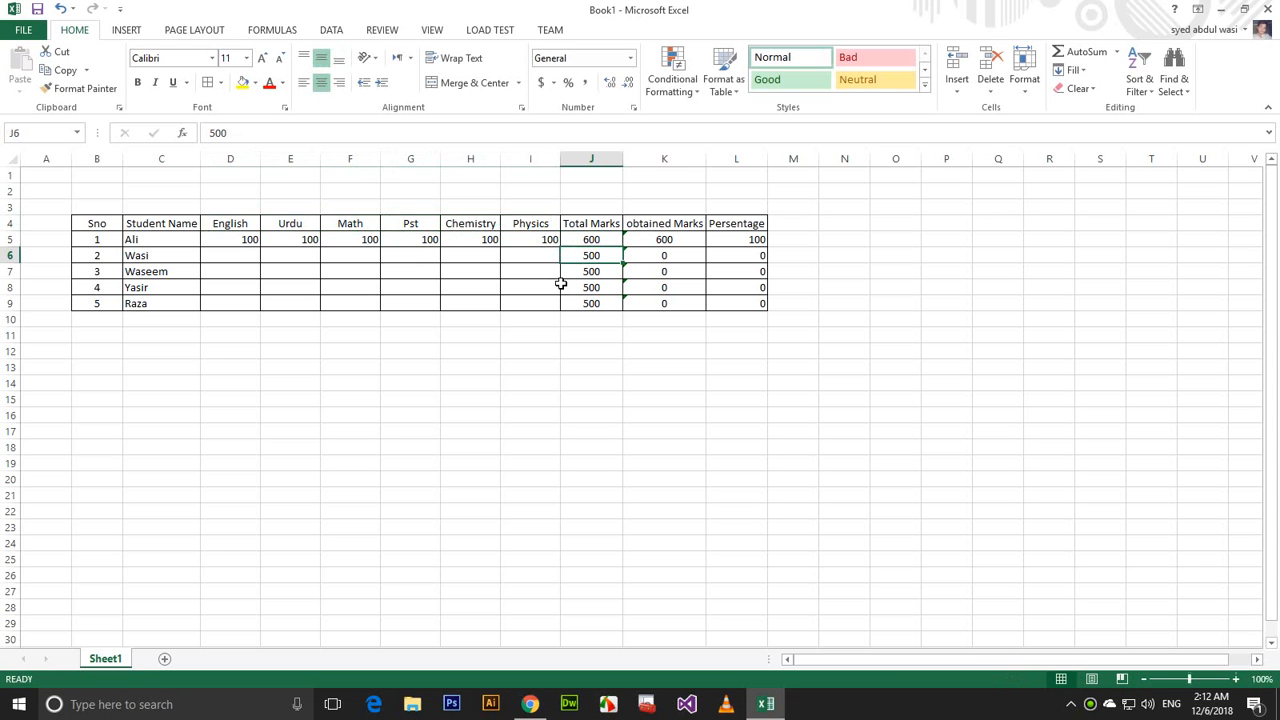
type("600")
key("Return")
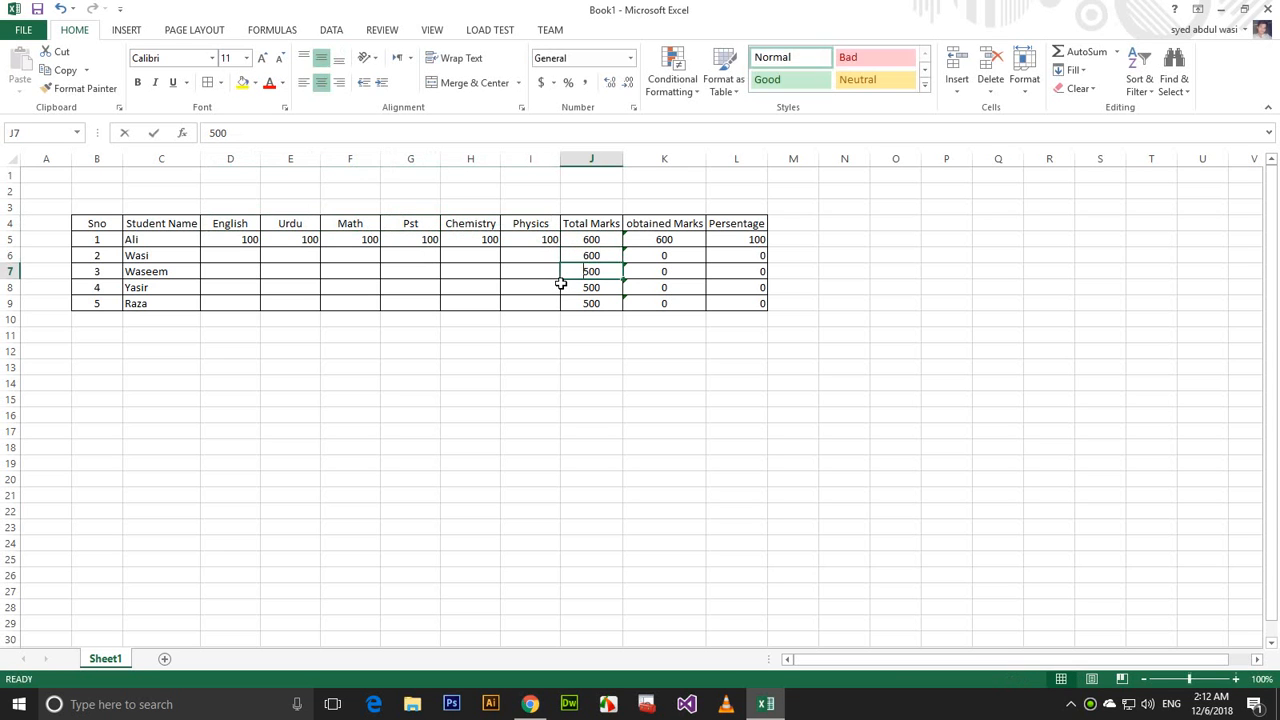
type("600")
key("Return")
type("6006")
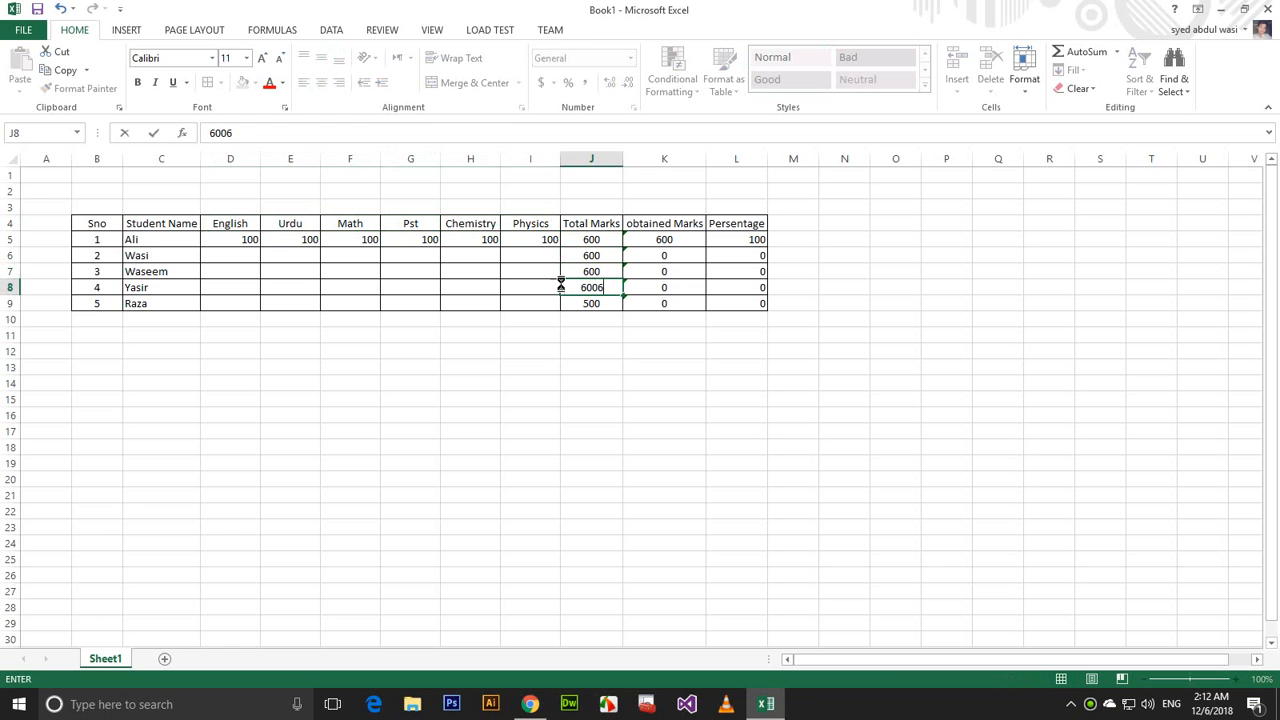
key("Return")
left_click(562, 286)
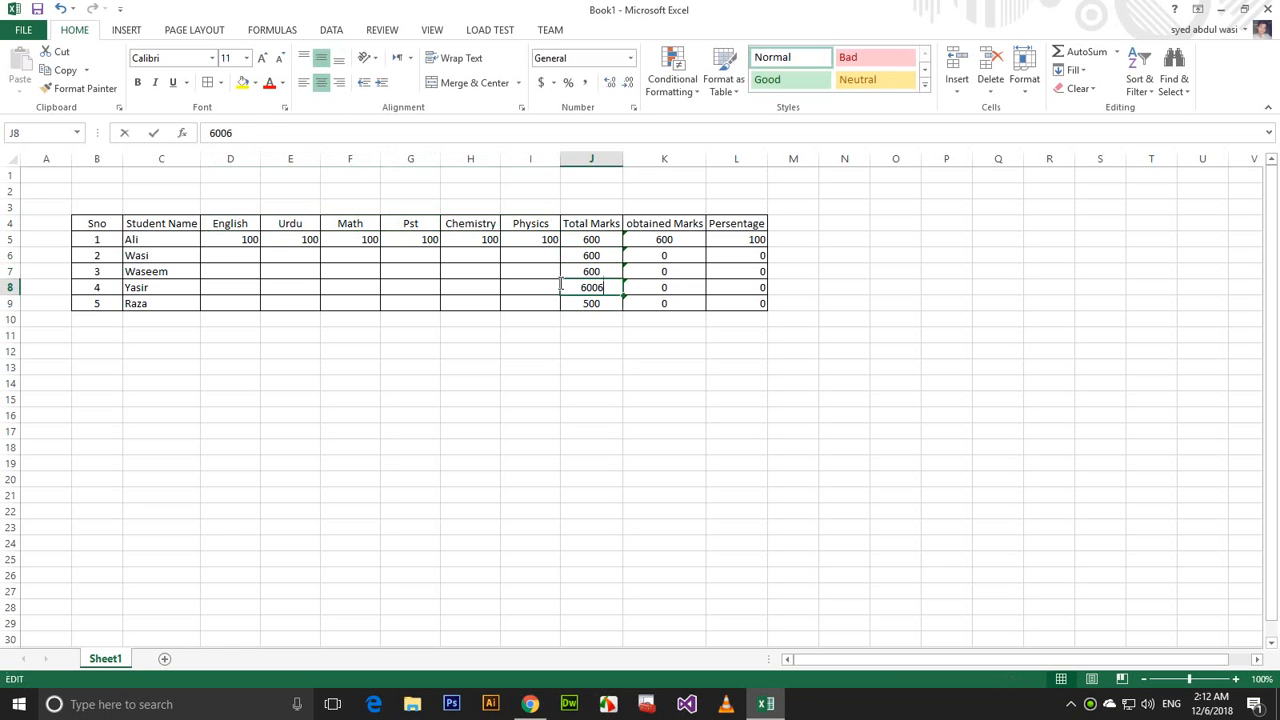
key("F2")
key("BackSpace")
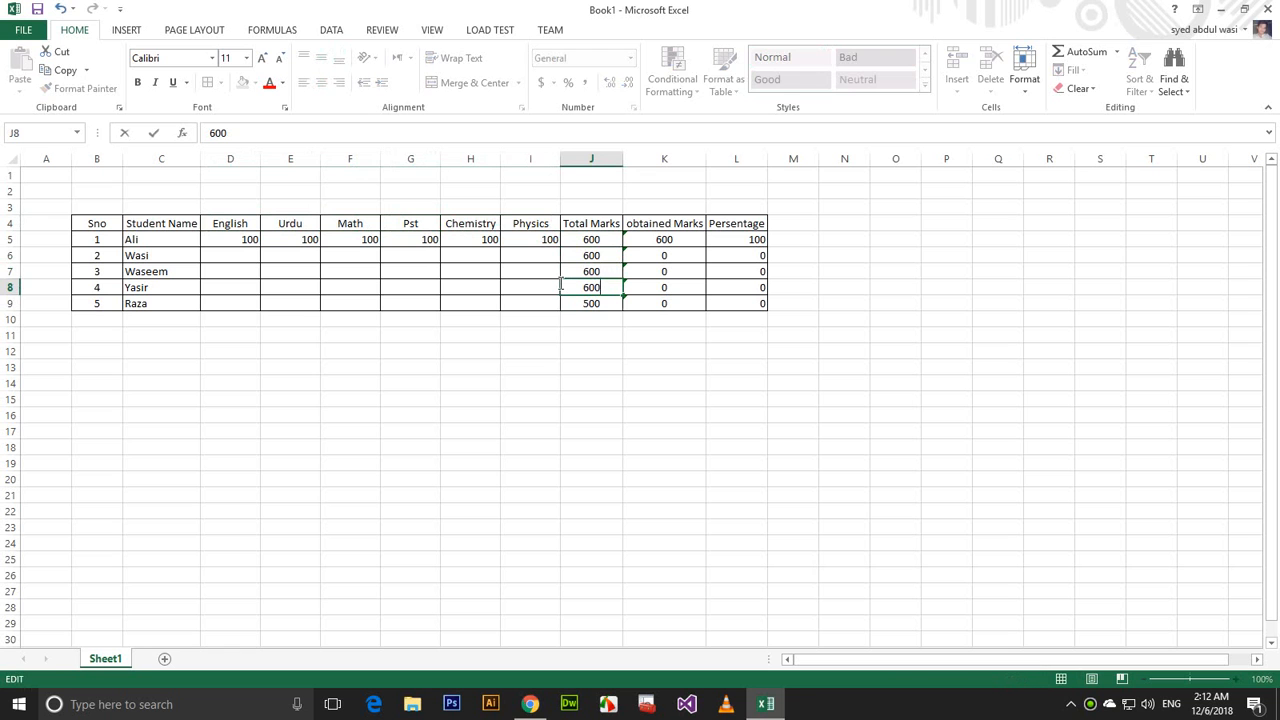
key("Return")
type("600")
key("Return")
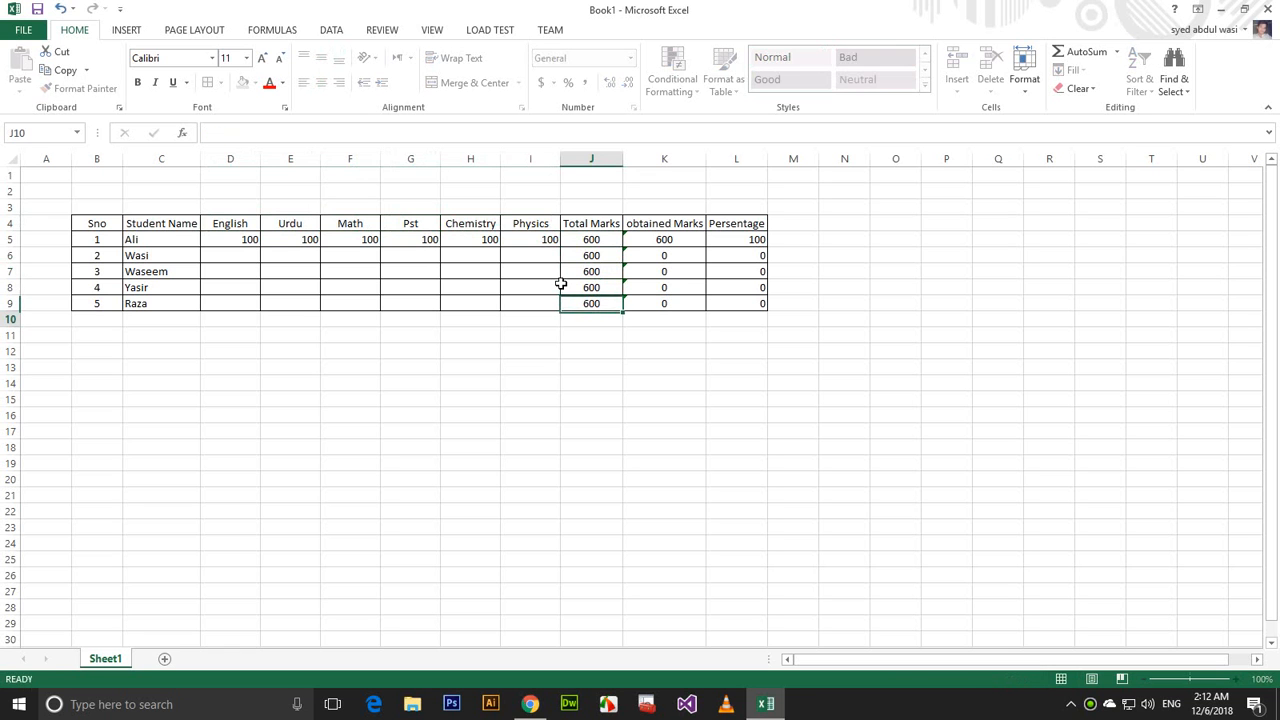
left_click_drag(591, 241, 596, 303)
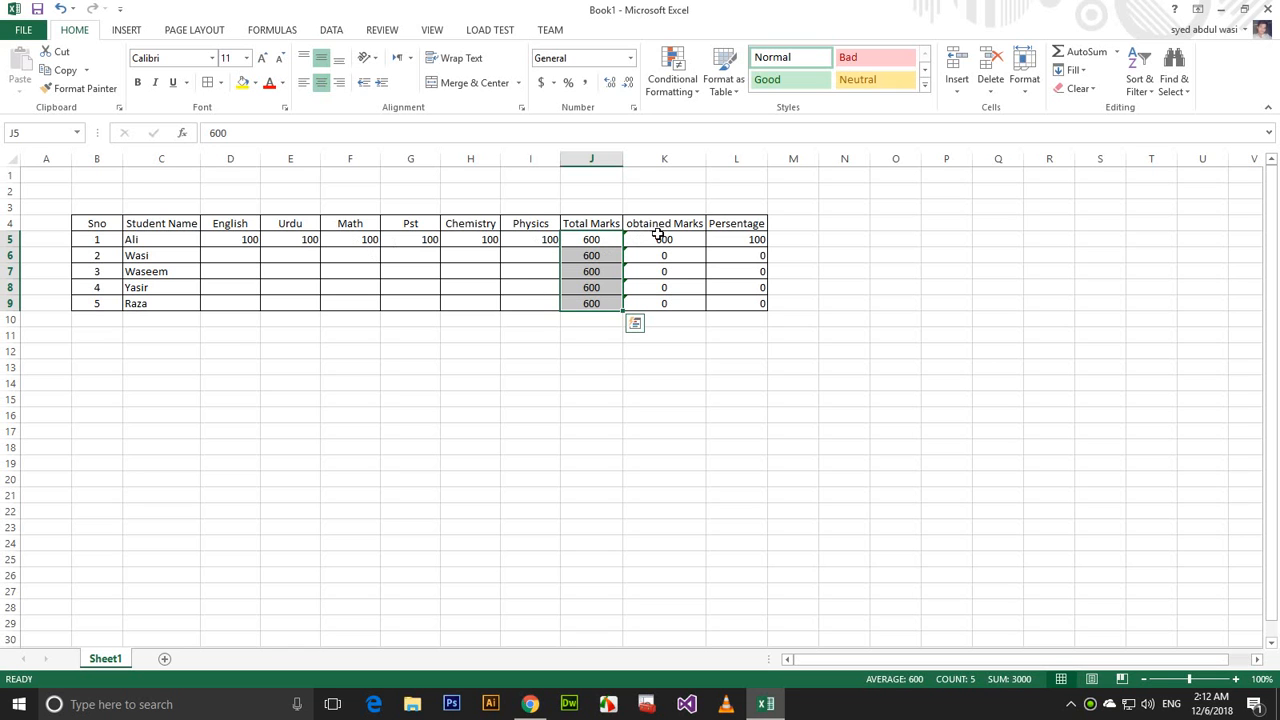
left_click(757, 240)
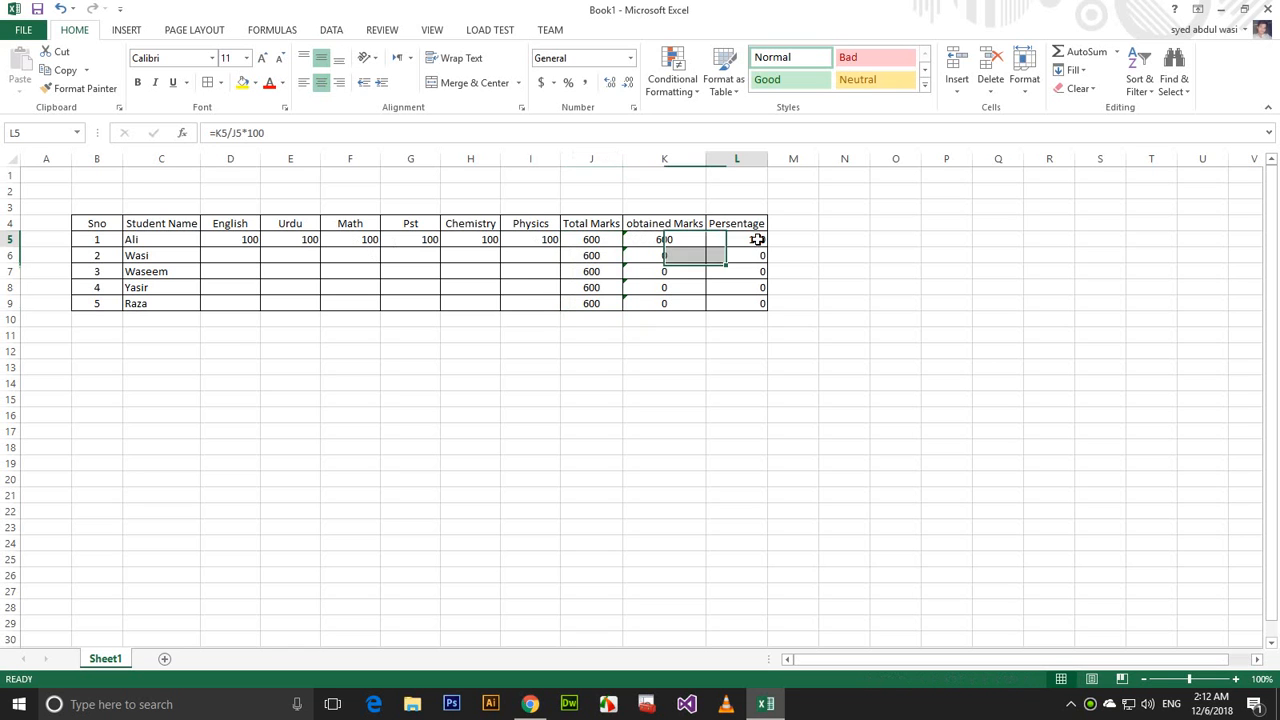
Change the first student's Chemistry, Pst and Math marks to 80 and the Urdu and English marks to 90.
left_click(489, 240)
type("80")
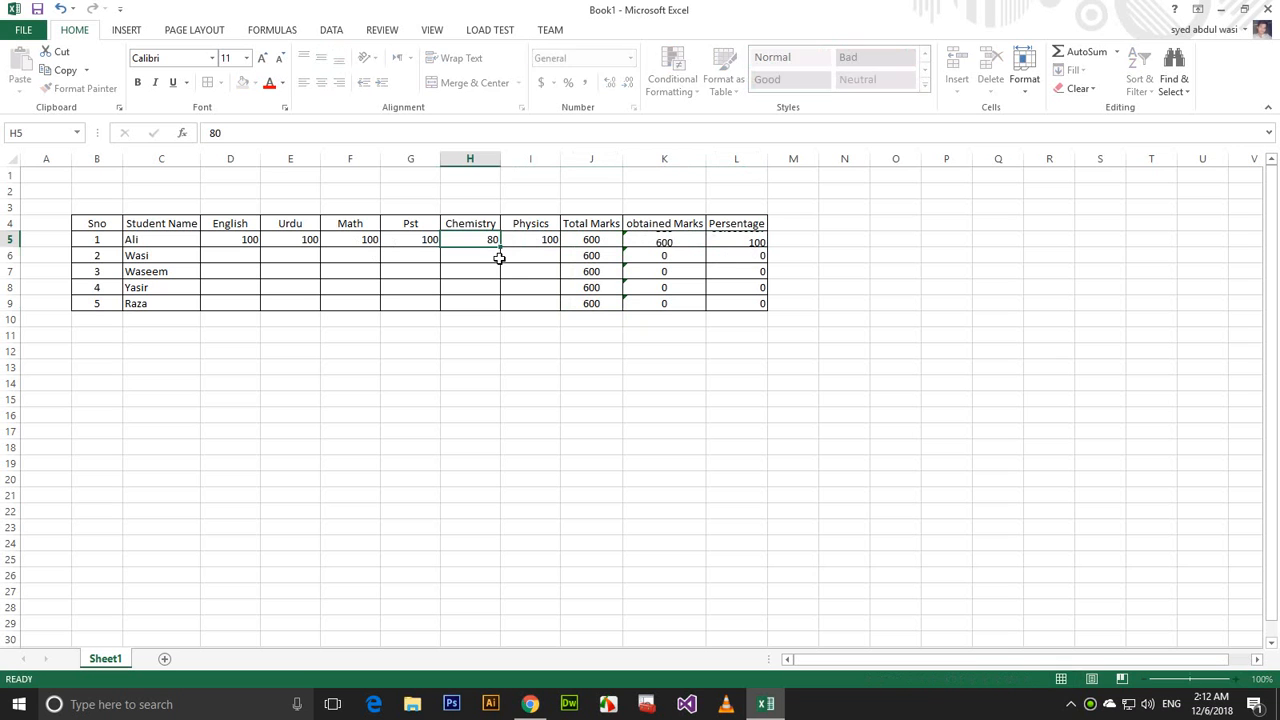
key("Left")
type("80")
key("Left")
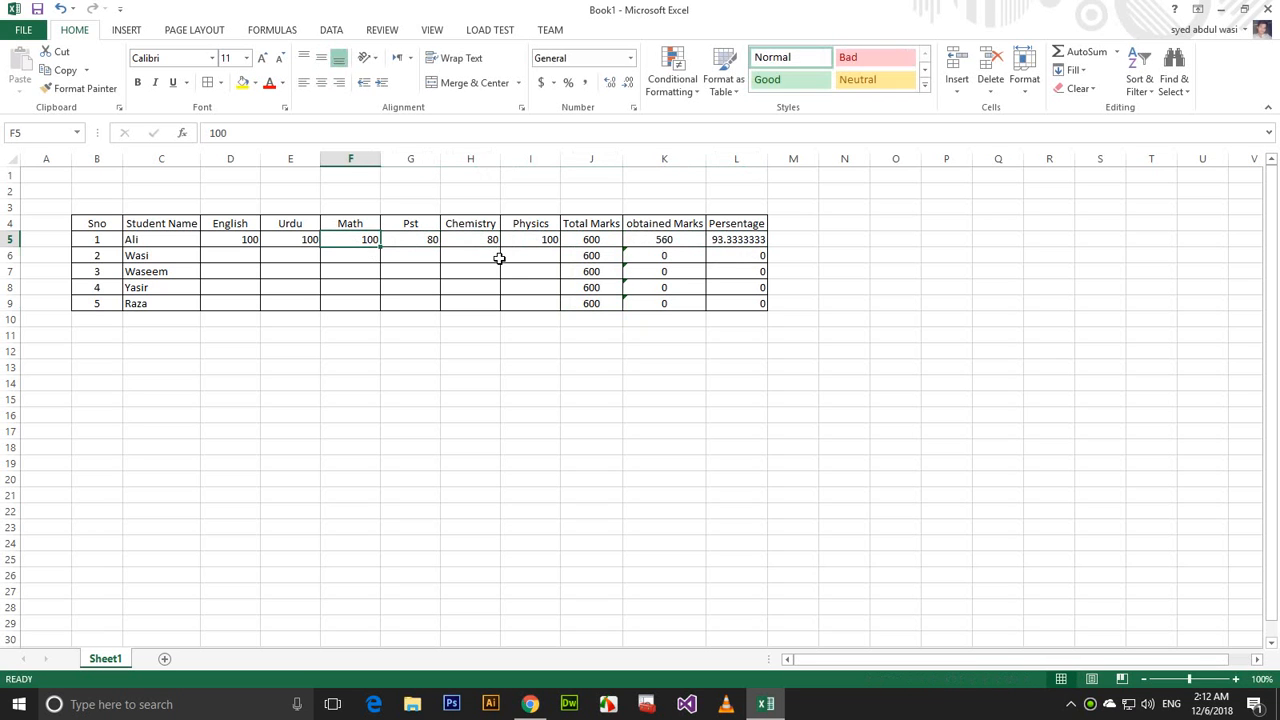
type("80")
key("Left")
type("9")
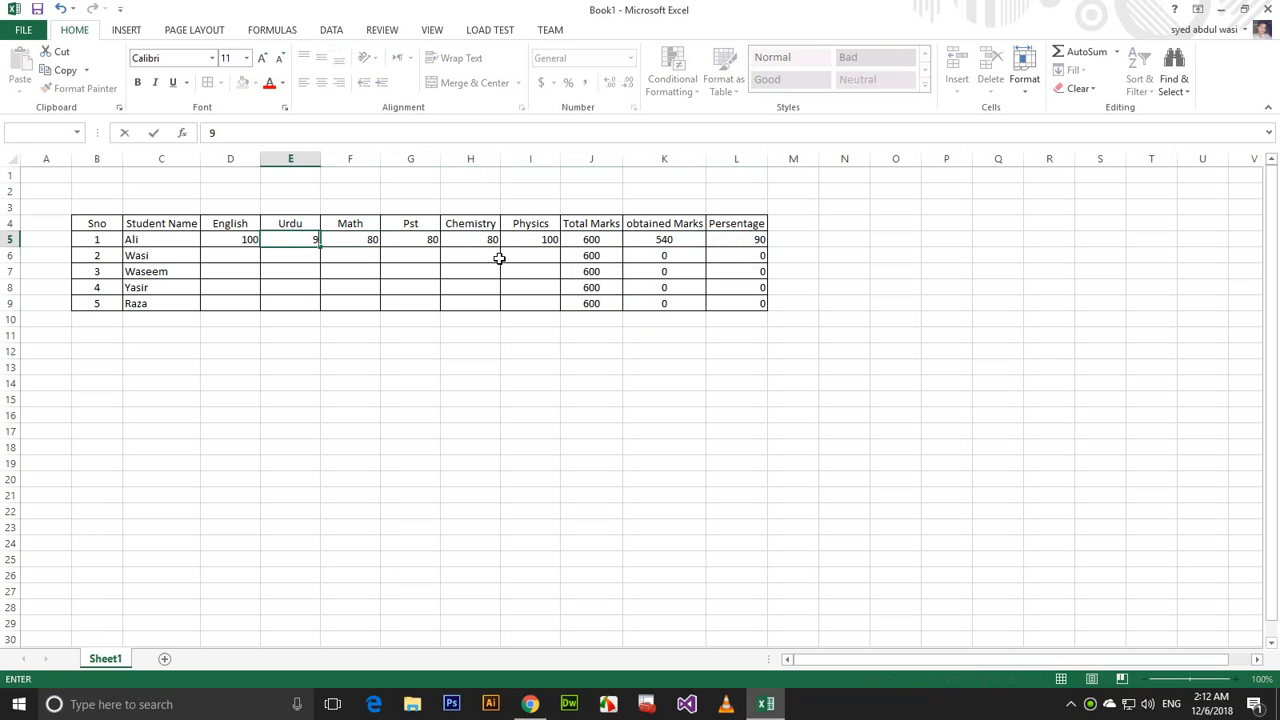
key("Left")
type("9")
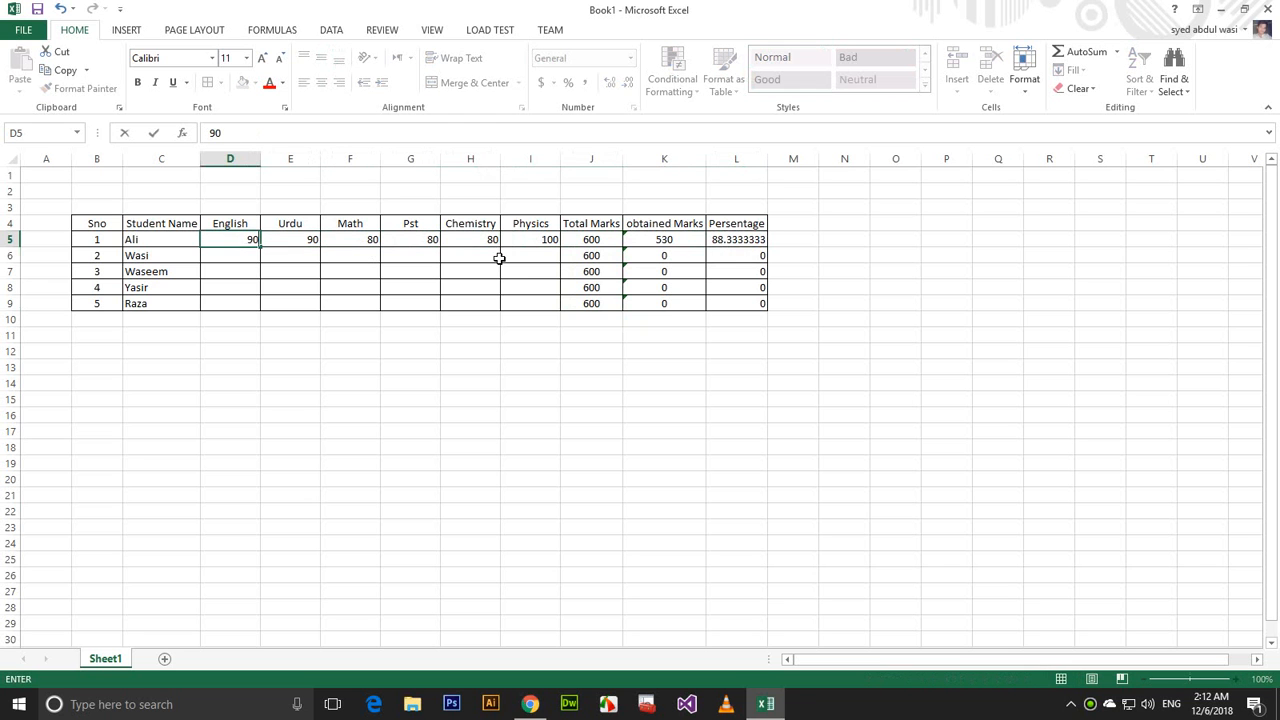
key("Return")
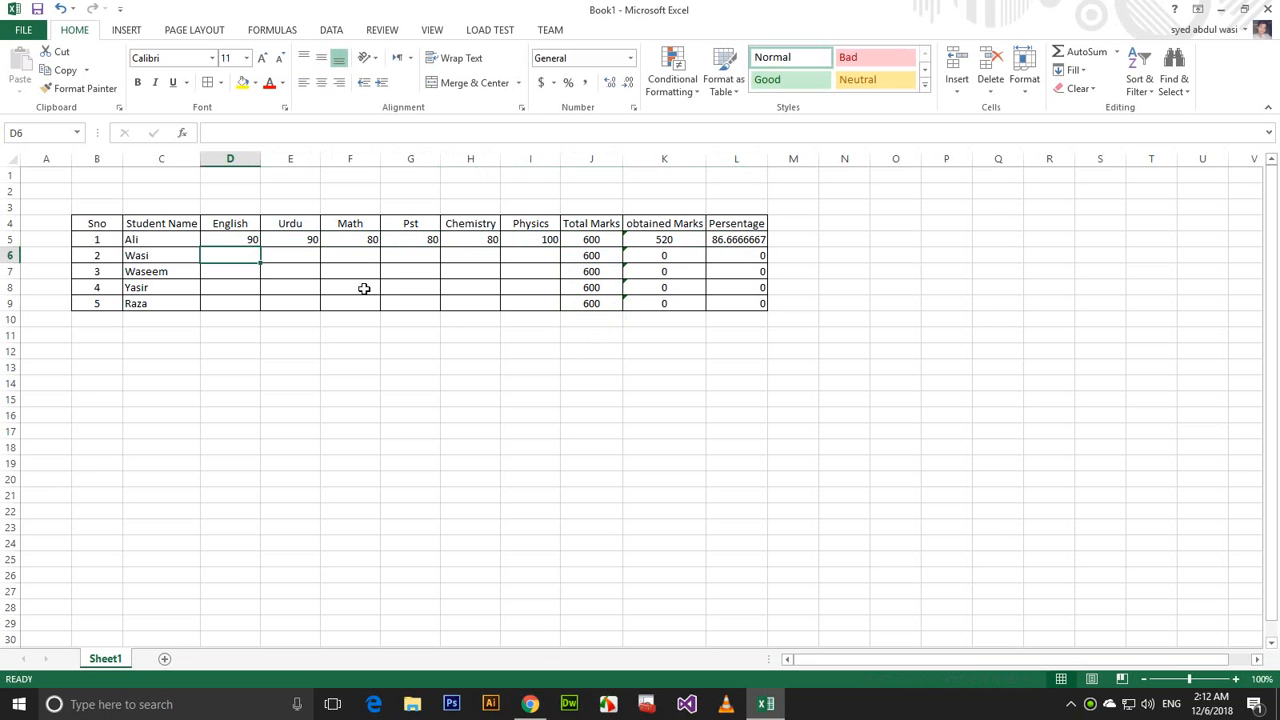
left_click(350, 243)
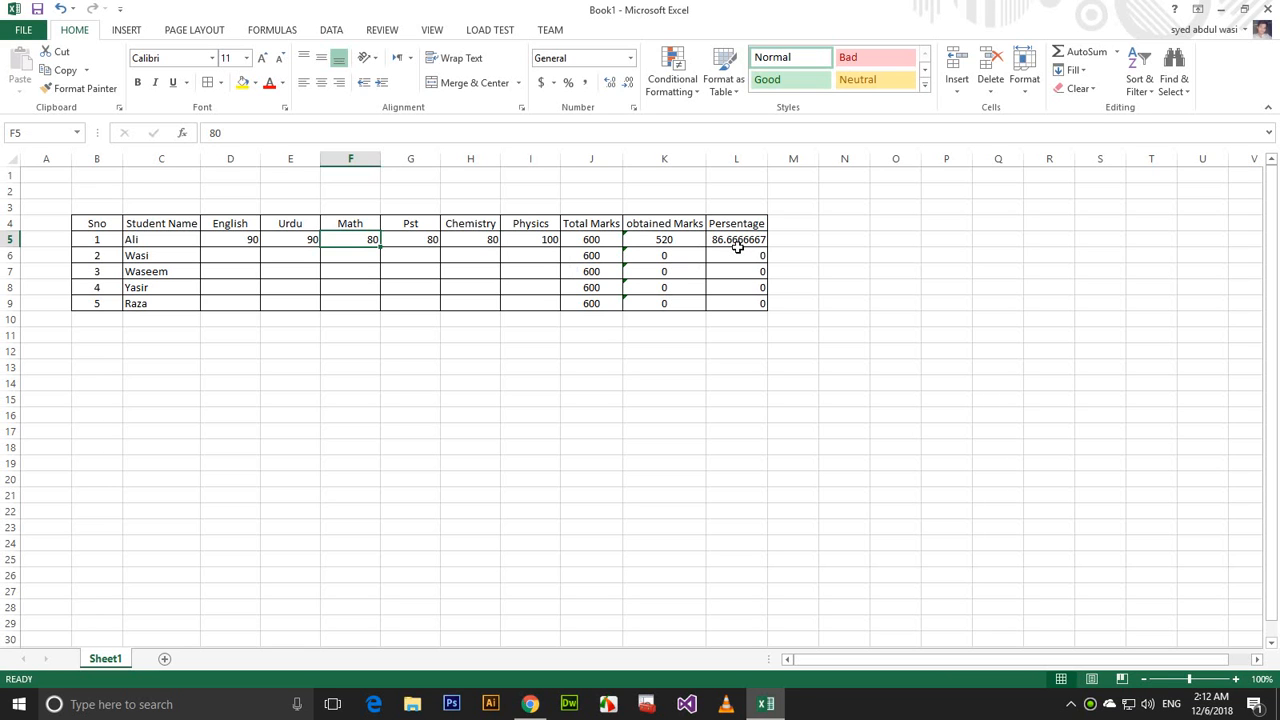
Enter the second student's marks in D6:I6 as 80, 70, 60, 80, 90 and 89.
left_click(253, 250)
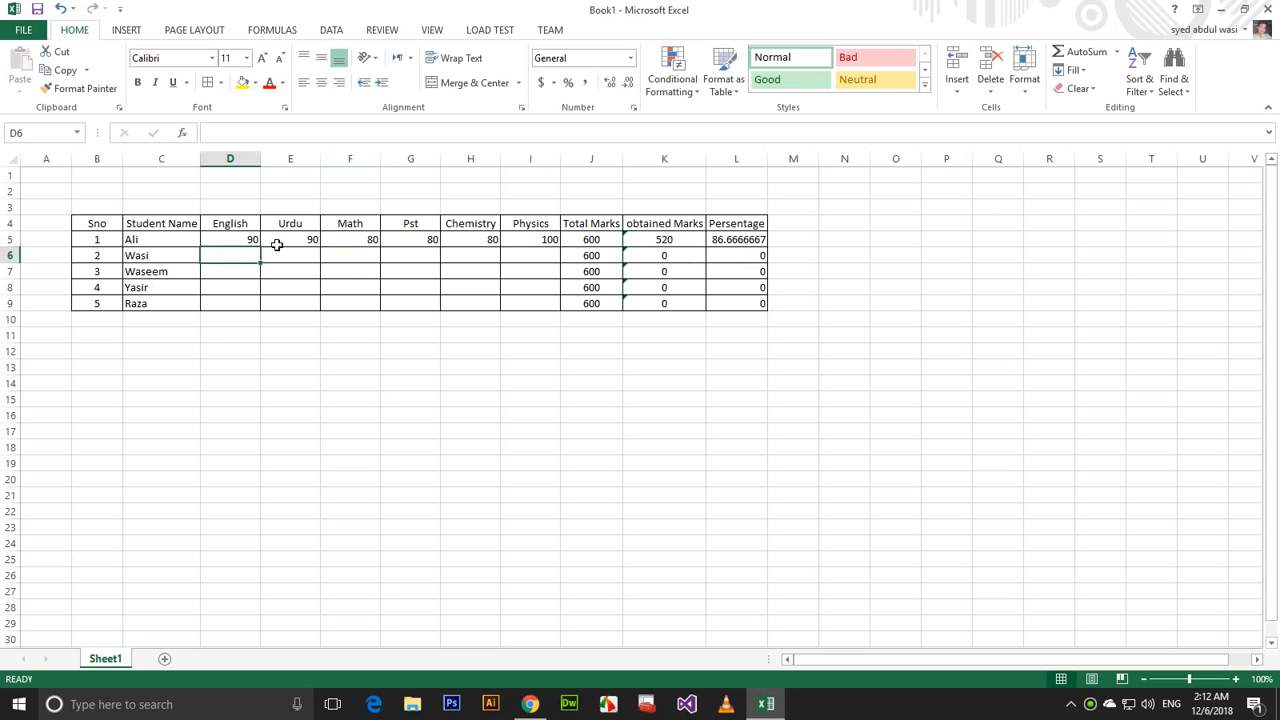
type("80")
key("Tab")
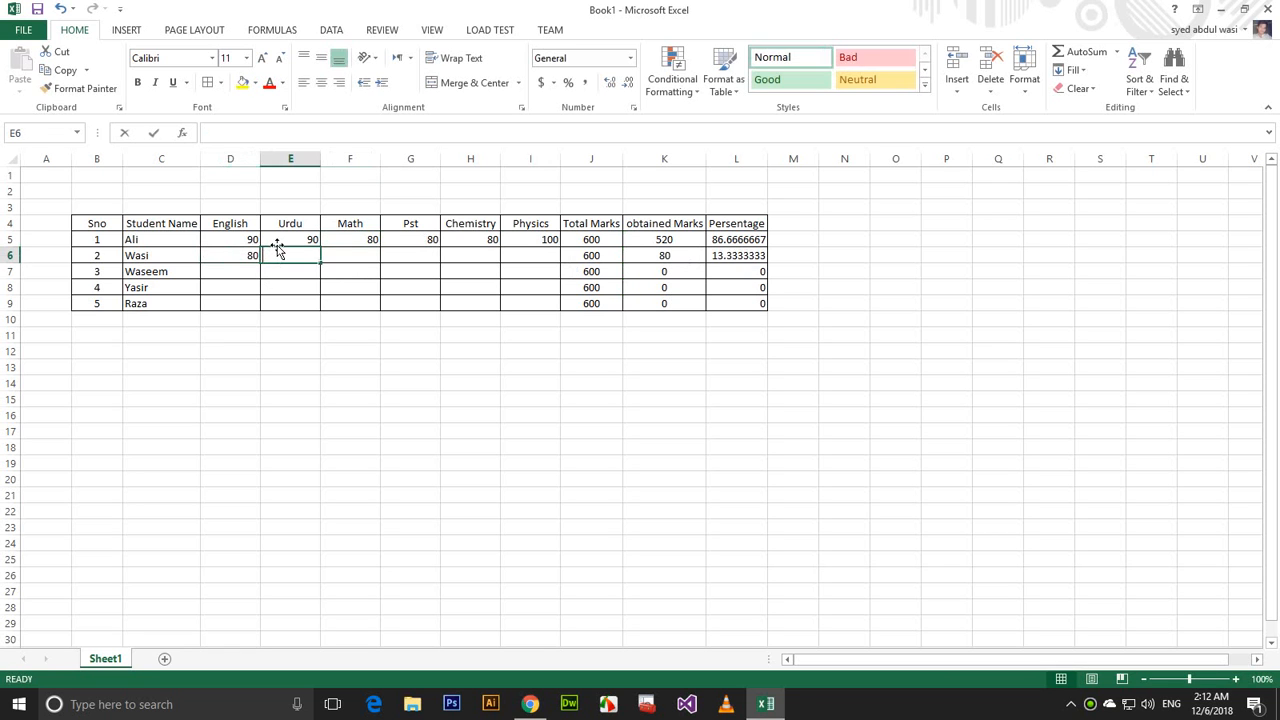
type("70")
key("Tab")
type("60")
key("Tab")
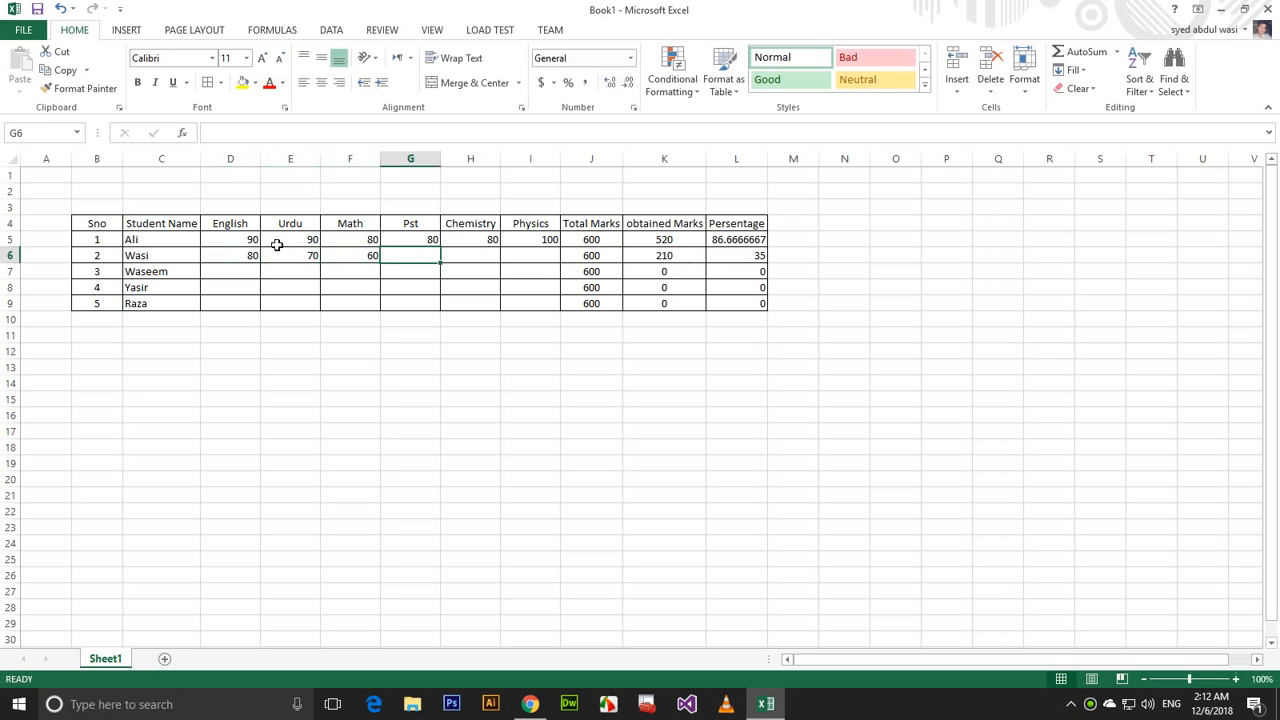
type("80")
key("Tab")
type("90")
key("Tab")
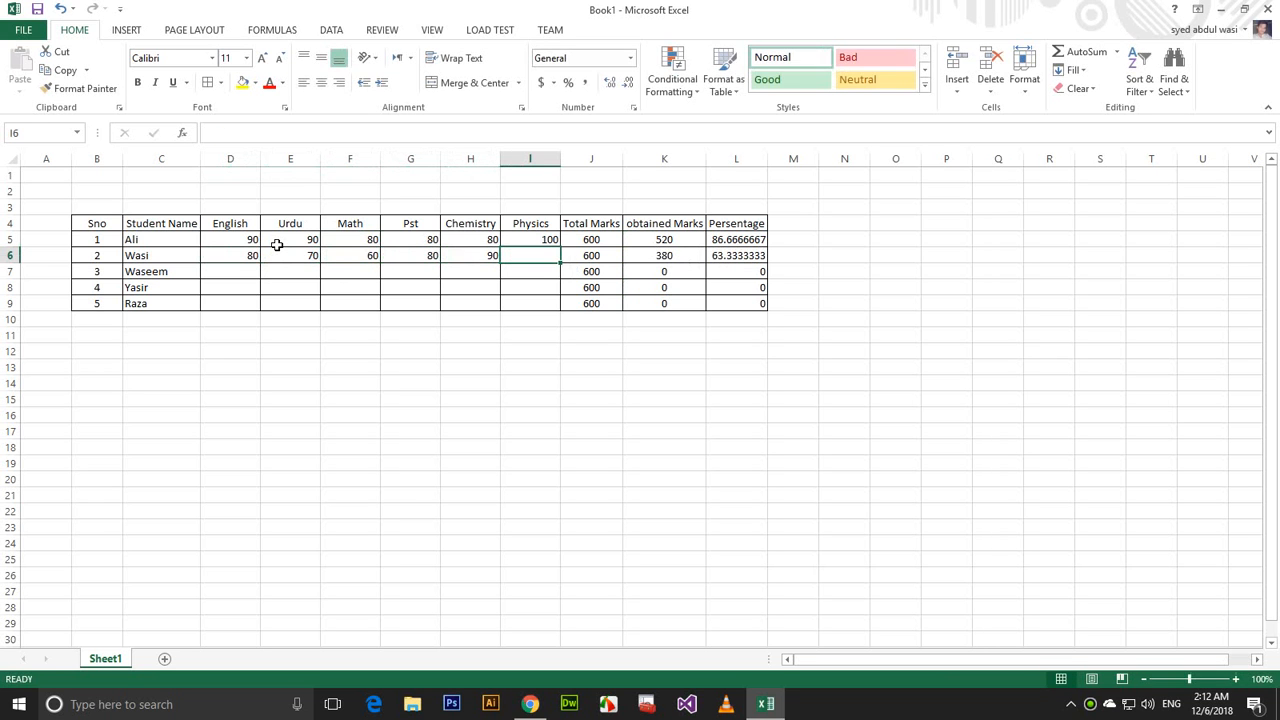
type("89")
key("Tab")
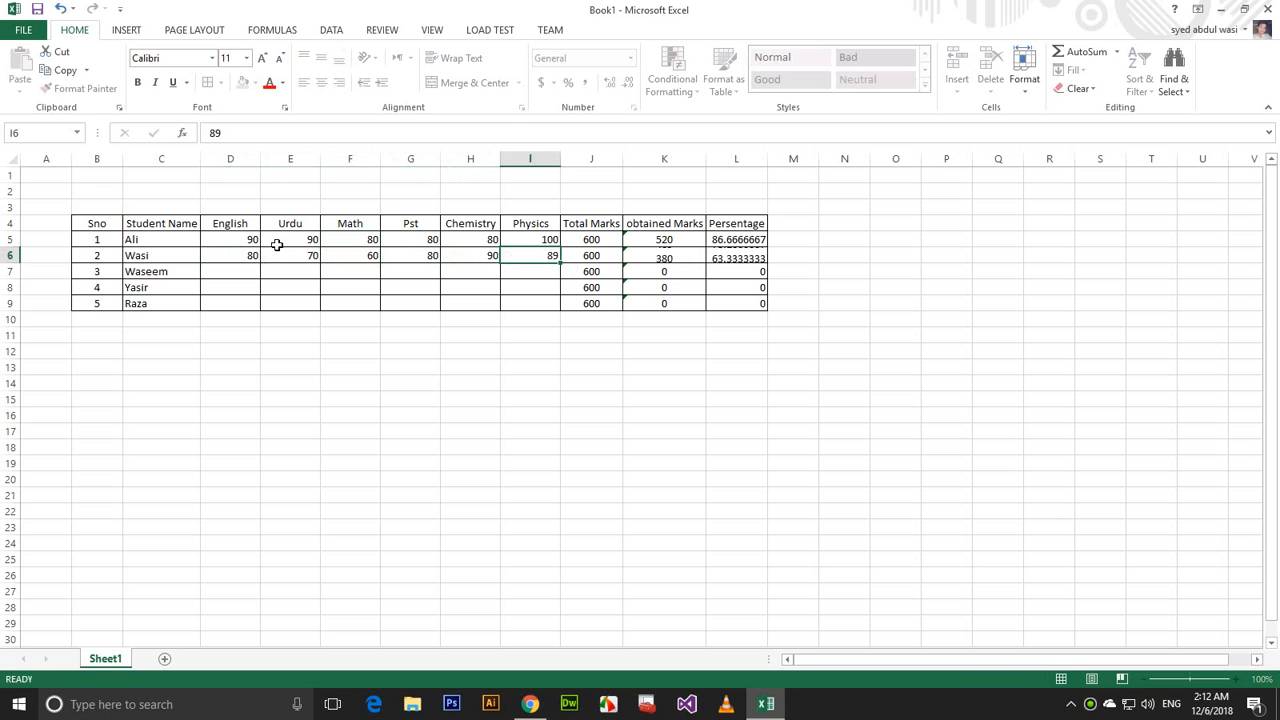
left_click(762, 256)
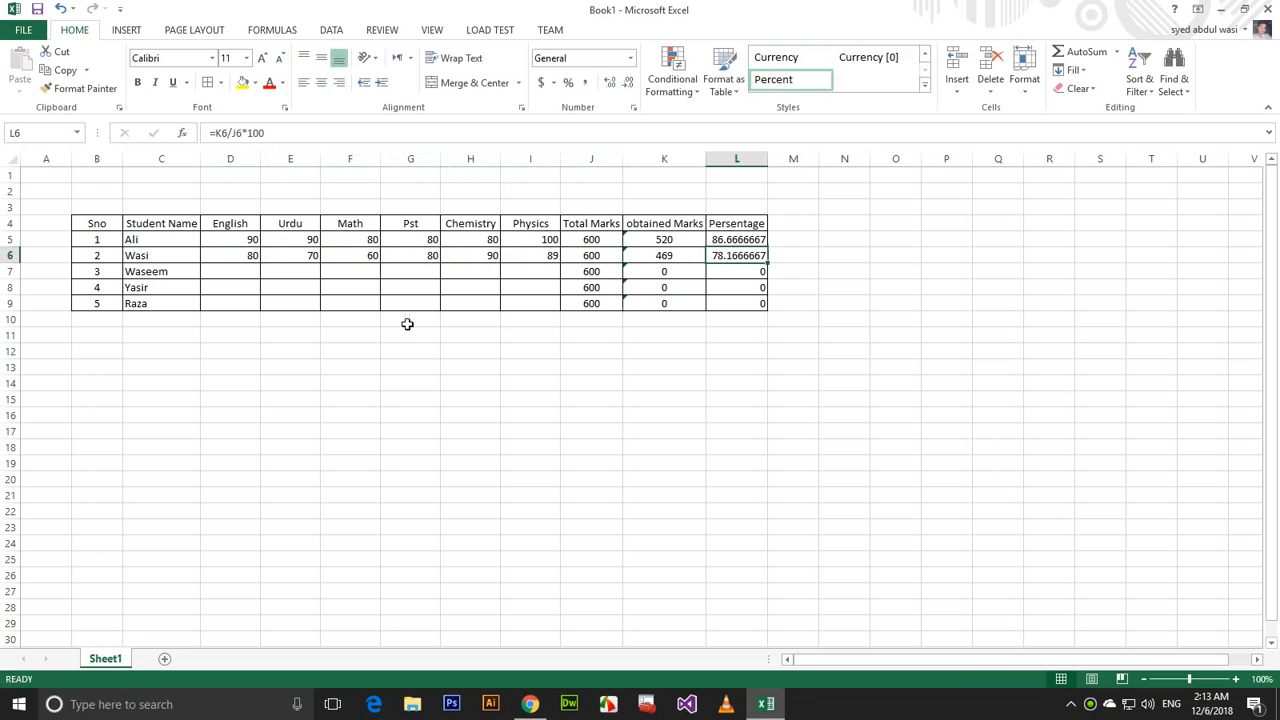
Enter the third student's marks in D7:I7 as 70, 80, 90, 88, 45 and 50.
left_click(493, 257)
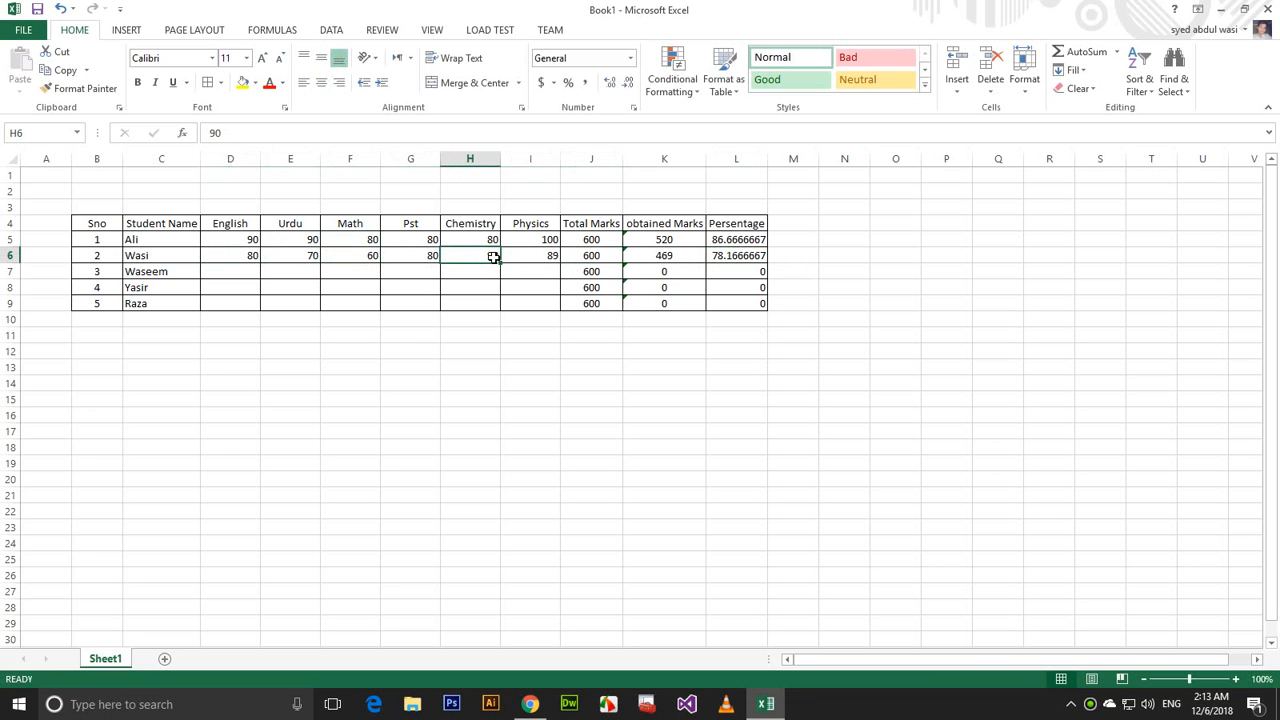
key("Down")
key("Left")
key("Left")
key("Left")
key("Left")
key("Left")
key("Down")
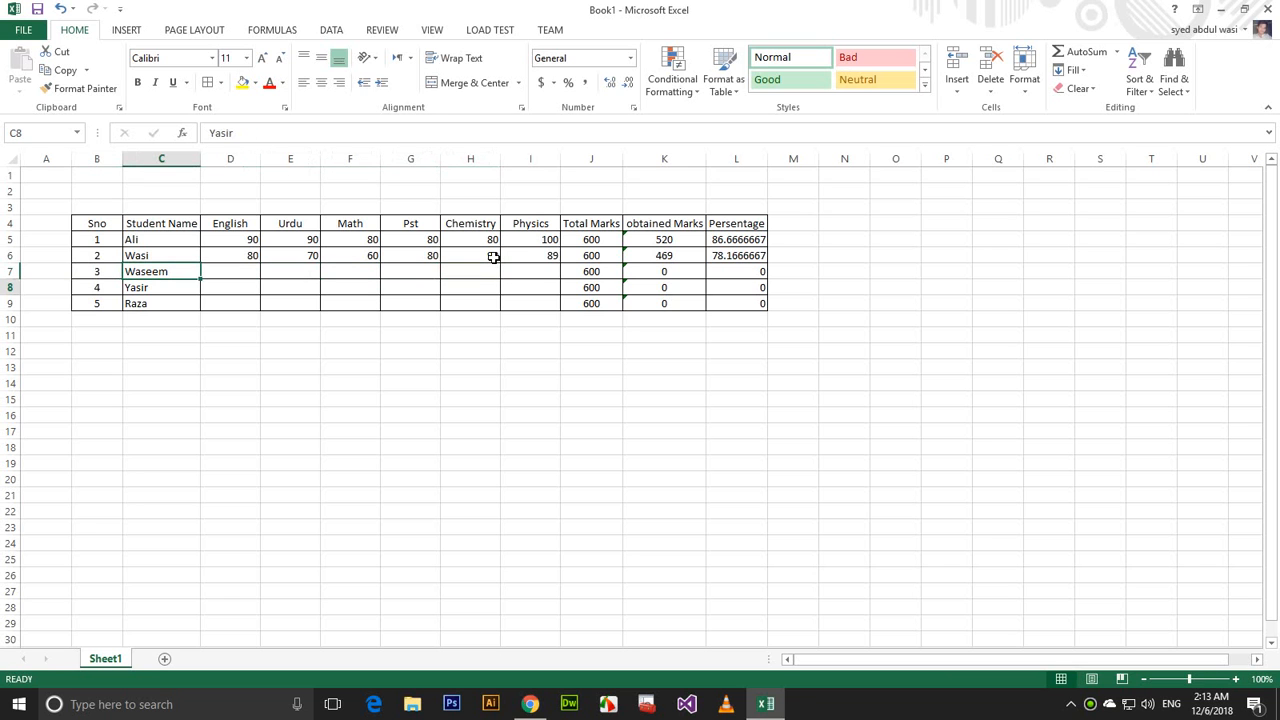
key("Up")
key("Right")
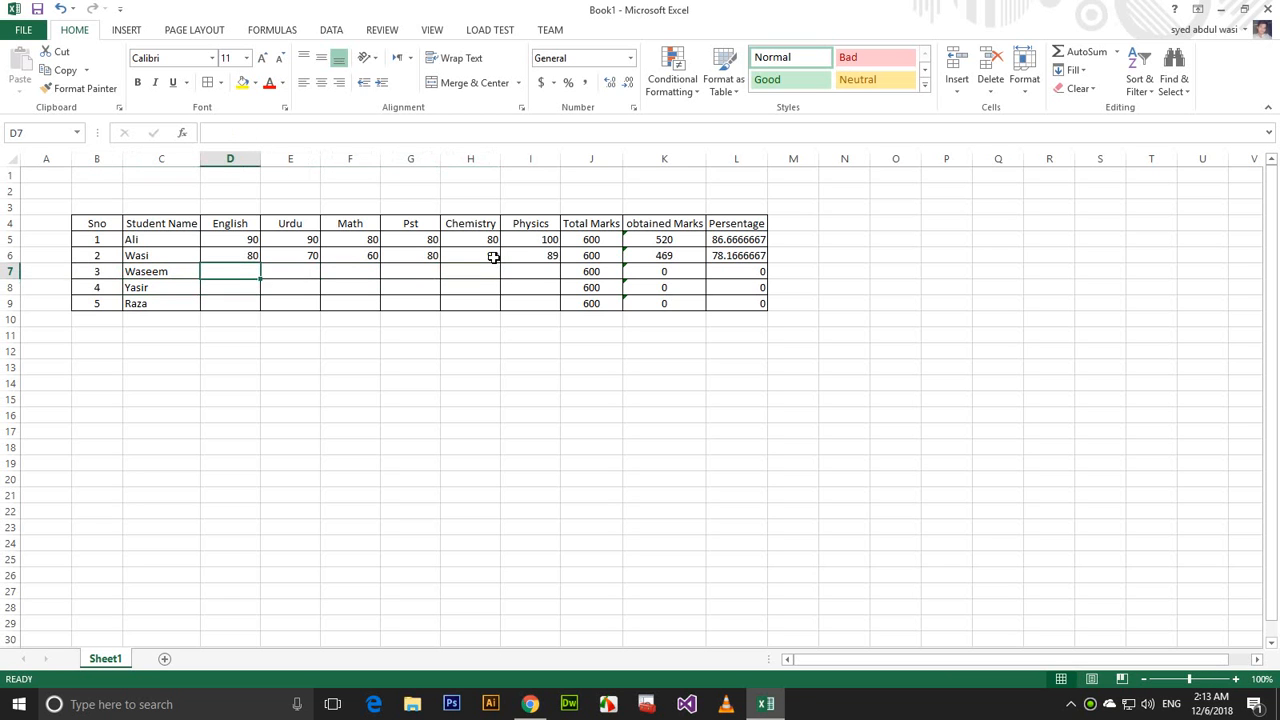
type("70")
key("Tab")
type("80")
key("Tab")
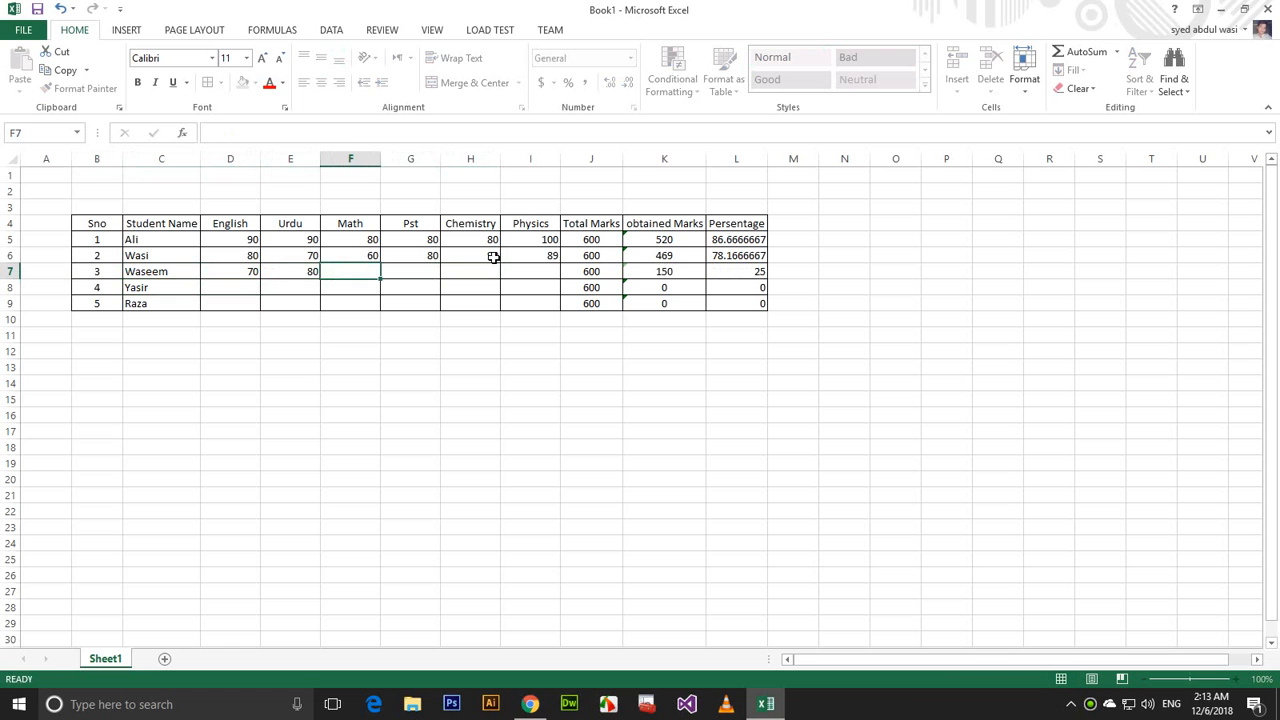
type("90")
key("Tab")
type("88")
key("Tab")
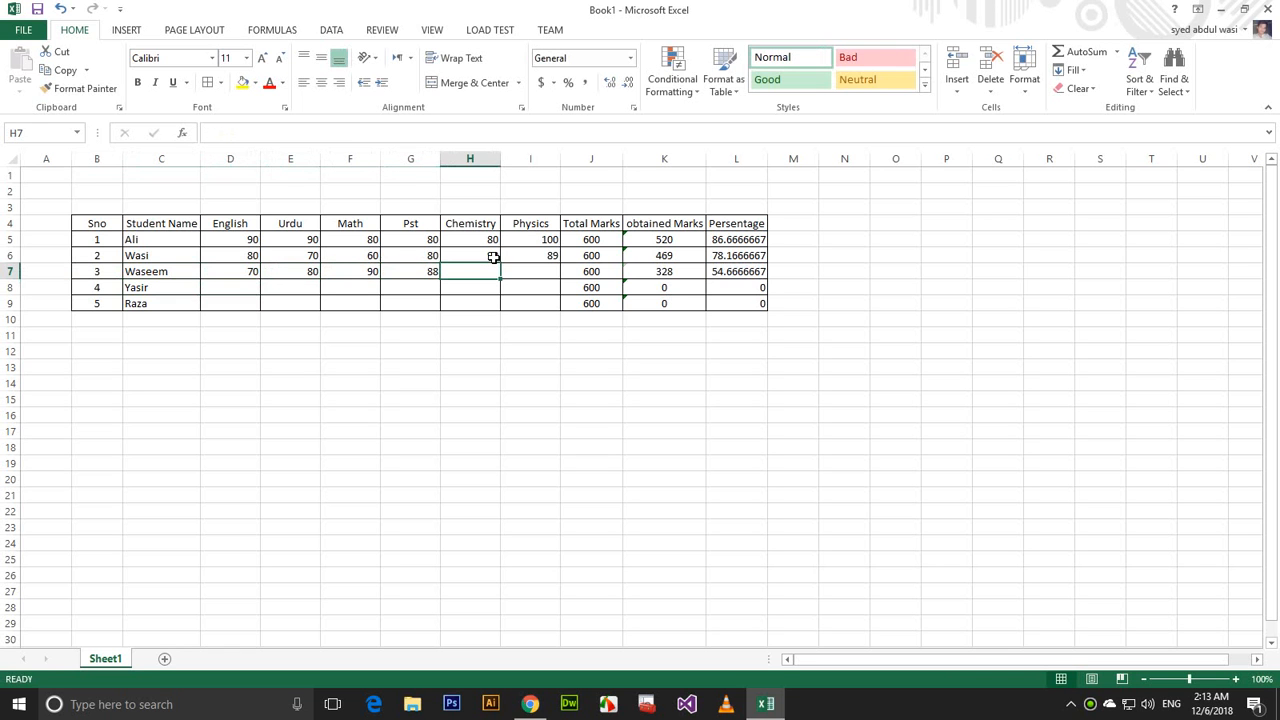
type("45")
key("Tab")
type("50")
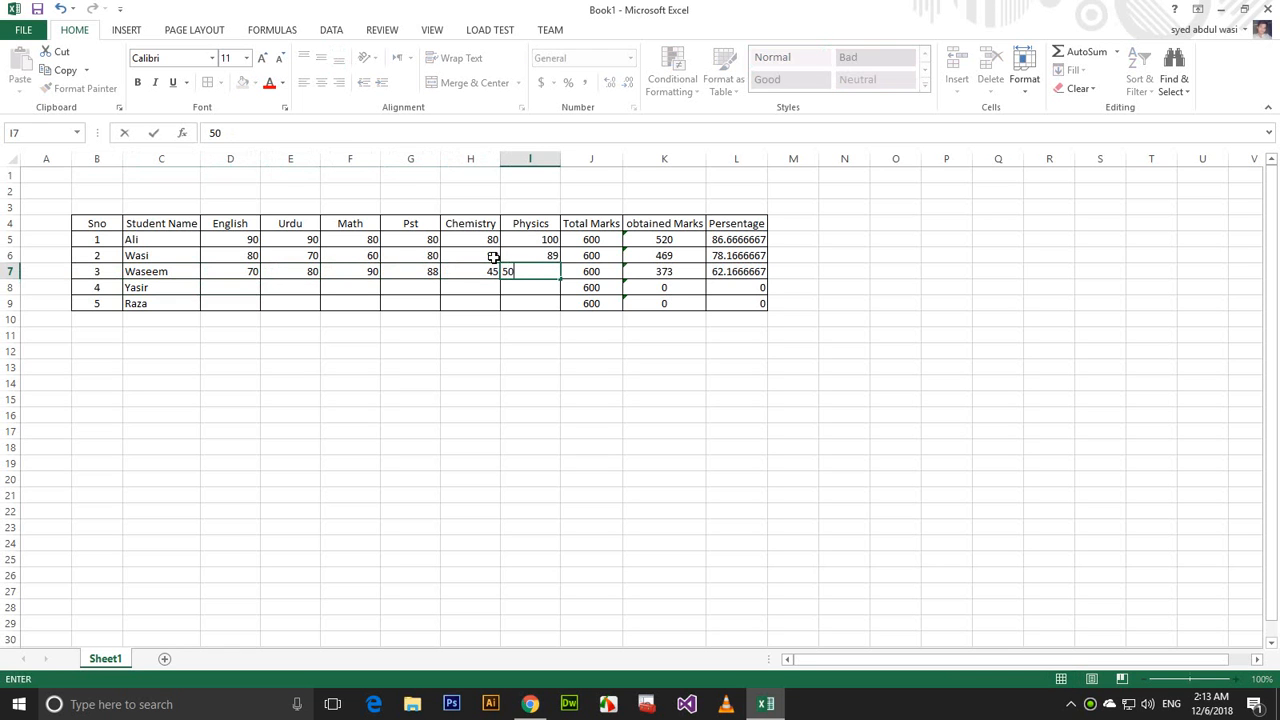
key("Left")
Enter the fourth student's marks in D8:I8 as 58, 95, 50, 80, 70 and 77.
key("Left")
key("Left")
key("Left")
key("Left")
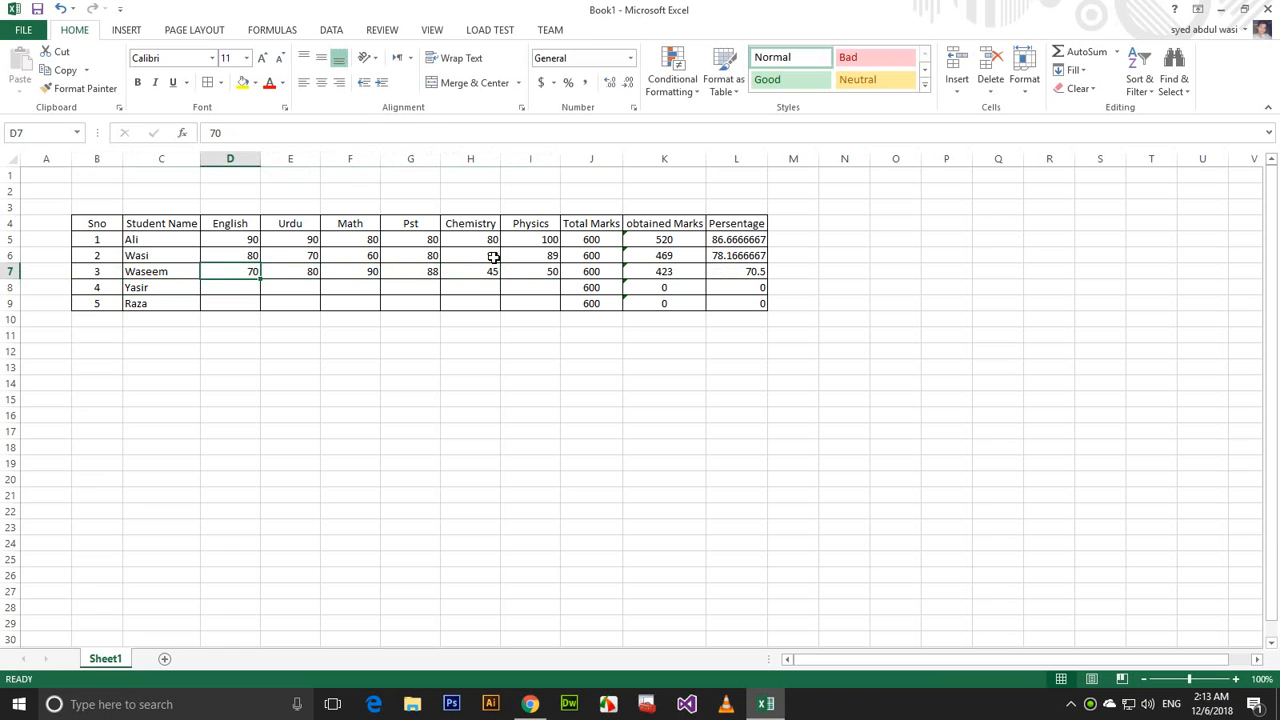
key("Down")
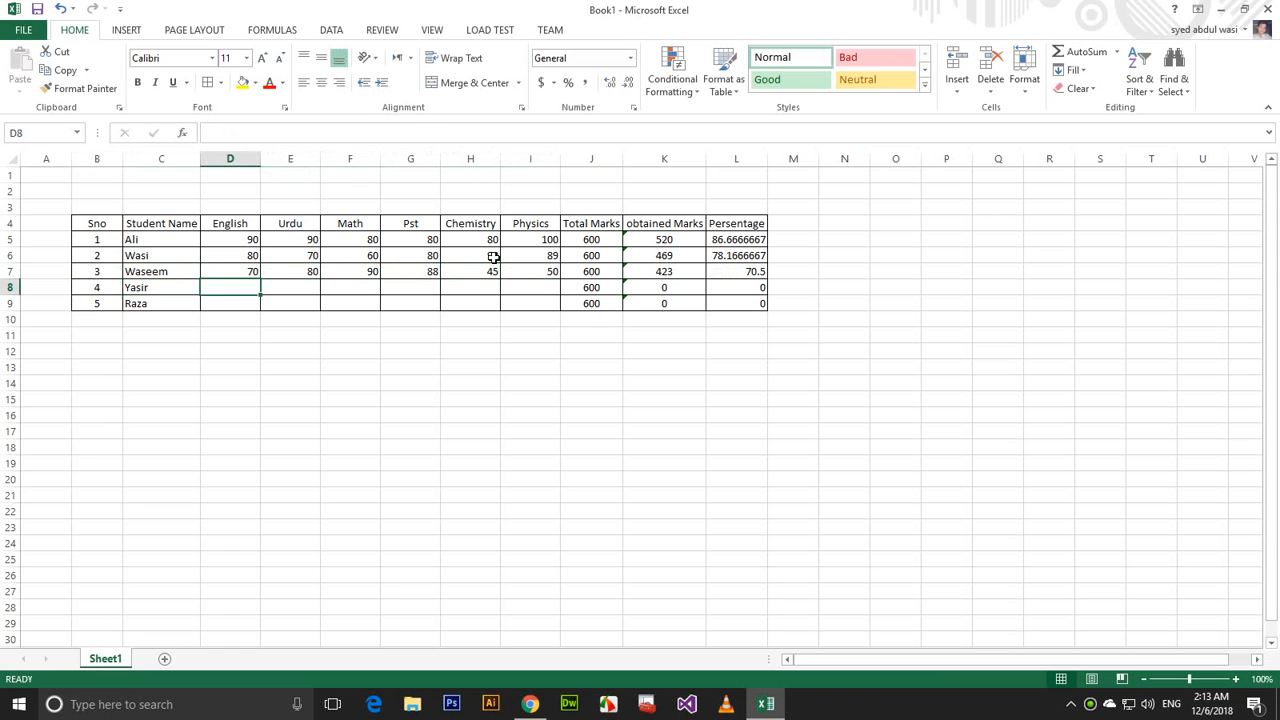
type("58")
key("Tab")
type("95")
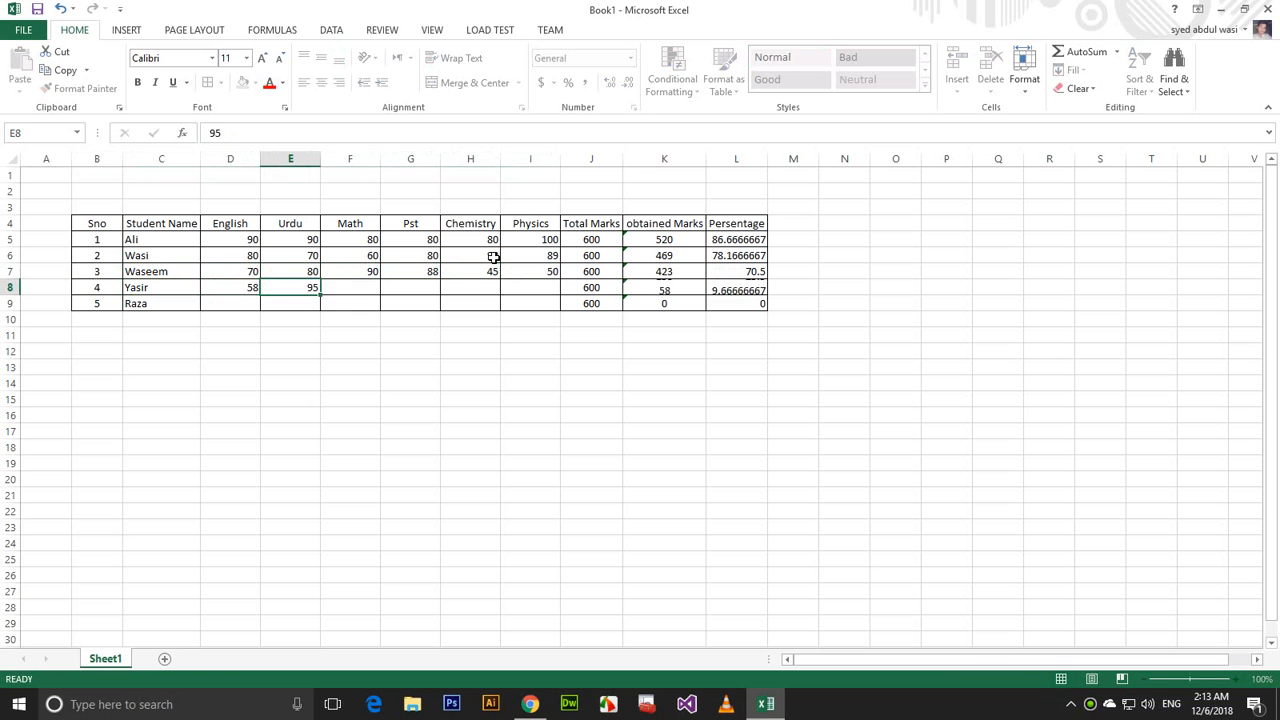
key("Tab")
type("504")
key("BackSpace")
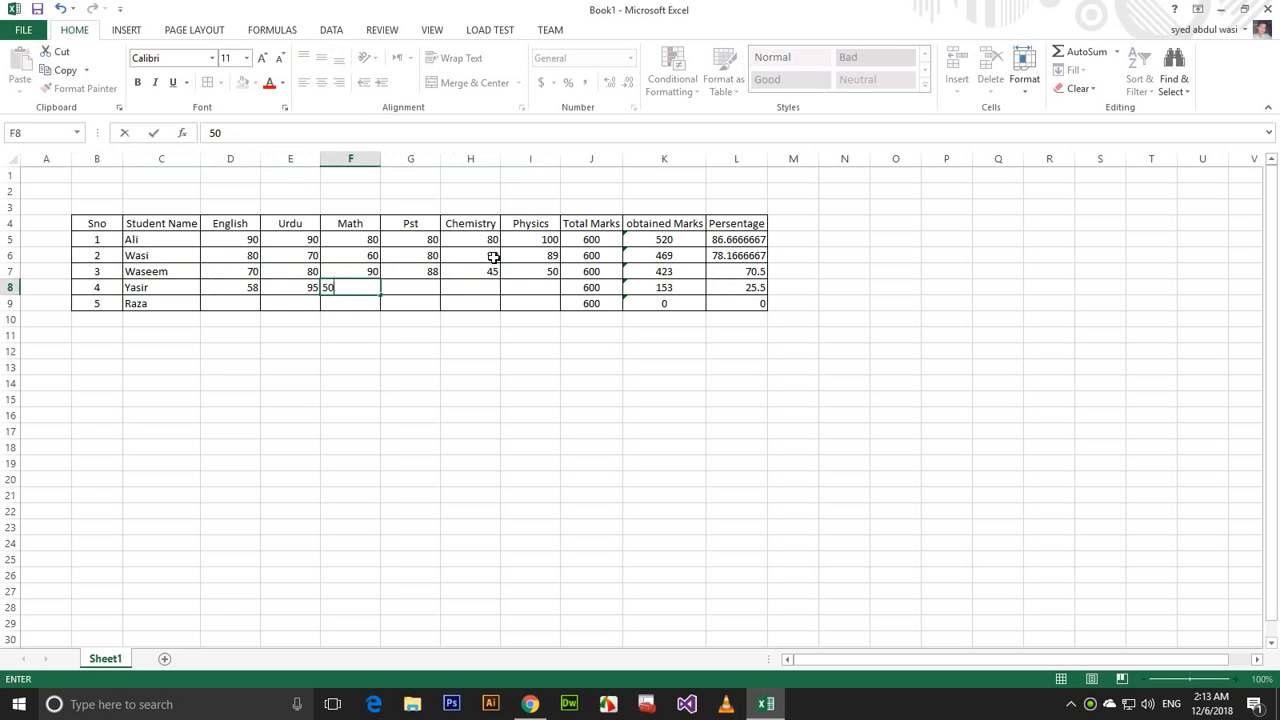
key("Tab")
type("80")
key("Tab")
type("70")
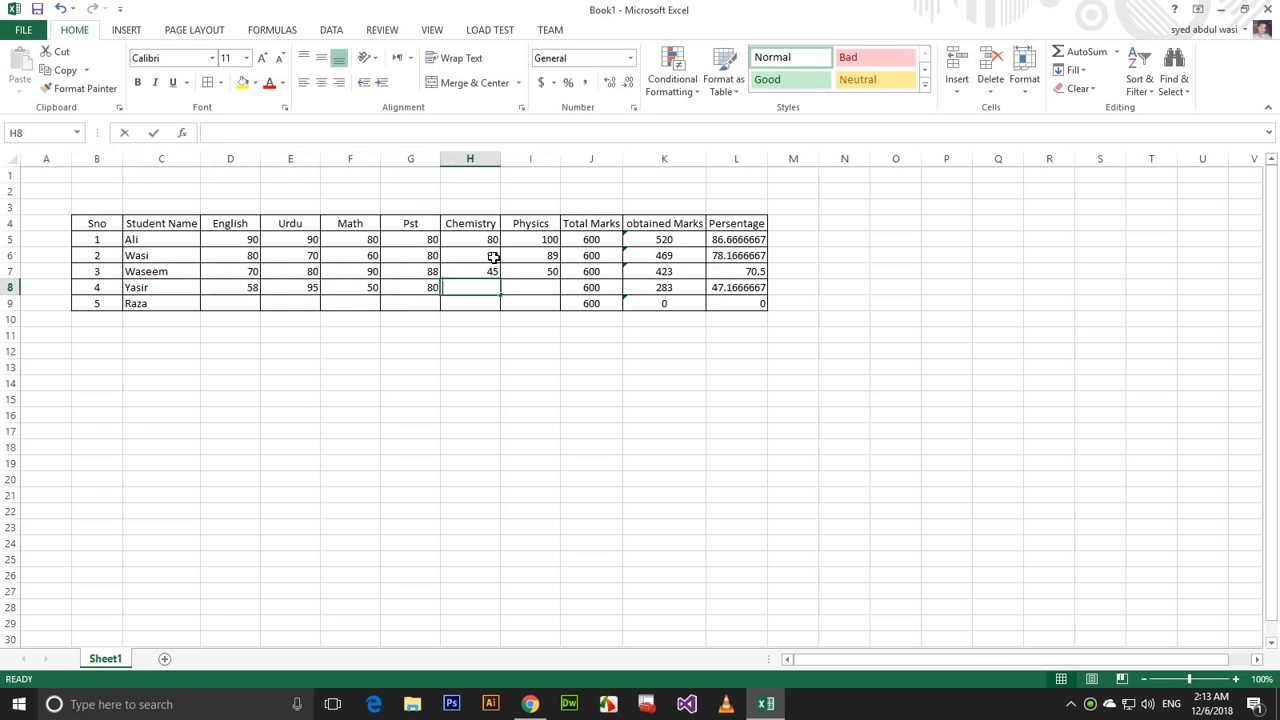
key("Tab")
type("77")
key("ctrl+Return")
Enter the fifth student's marks in D9:I9 as 80, 80, 90, 70, 98 and 80.
key("Left")
key("Left")
key("Left")
key("Left")
key("Left")
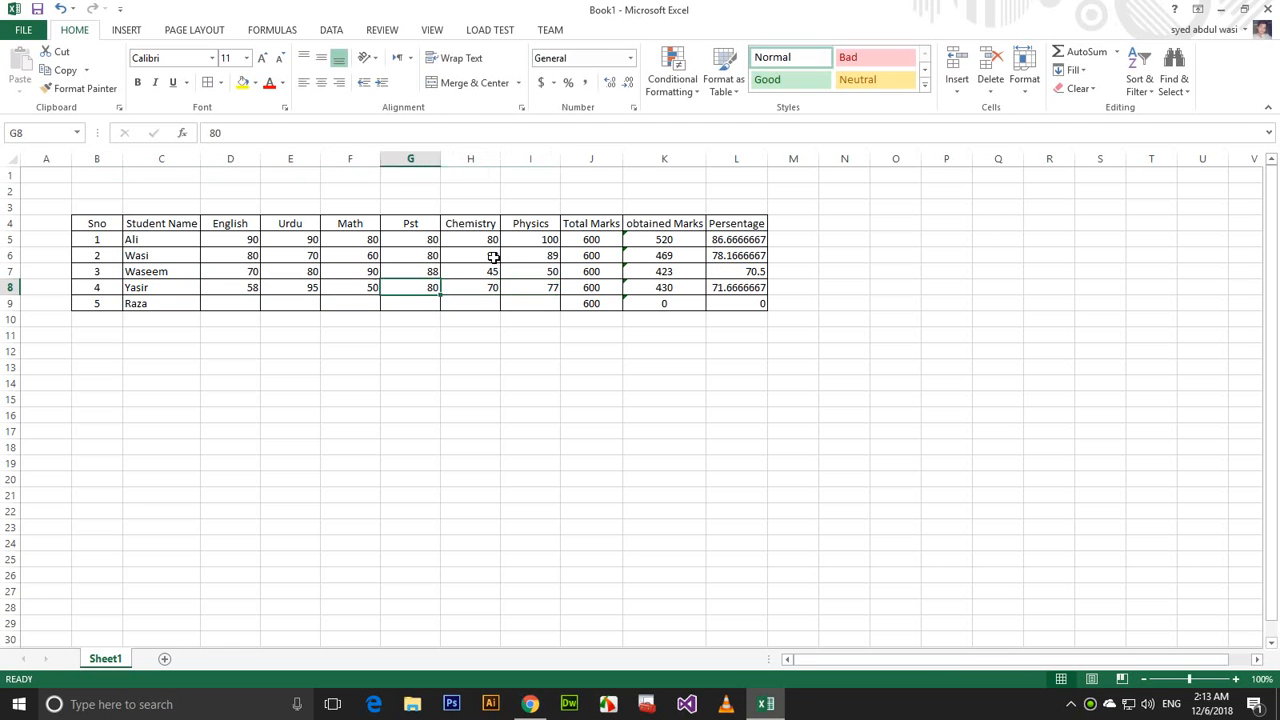
key("Down")
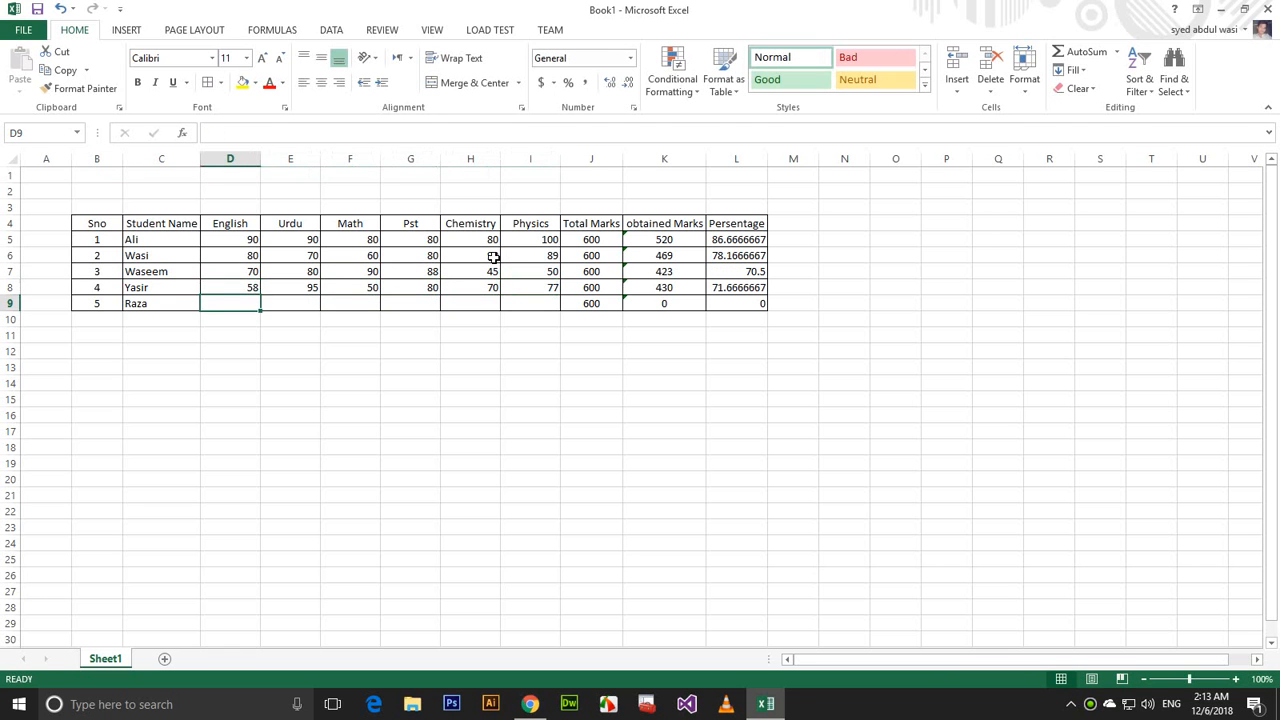
type("80")
key("Tab")
type("80")
key("Tab")
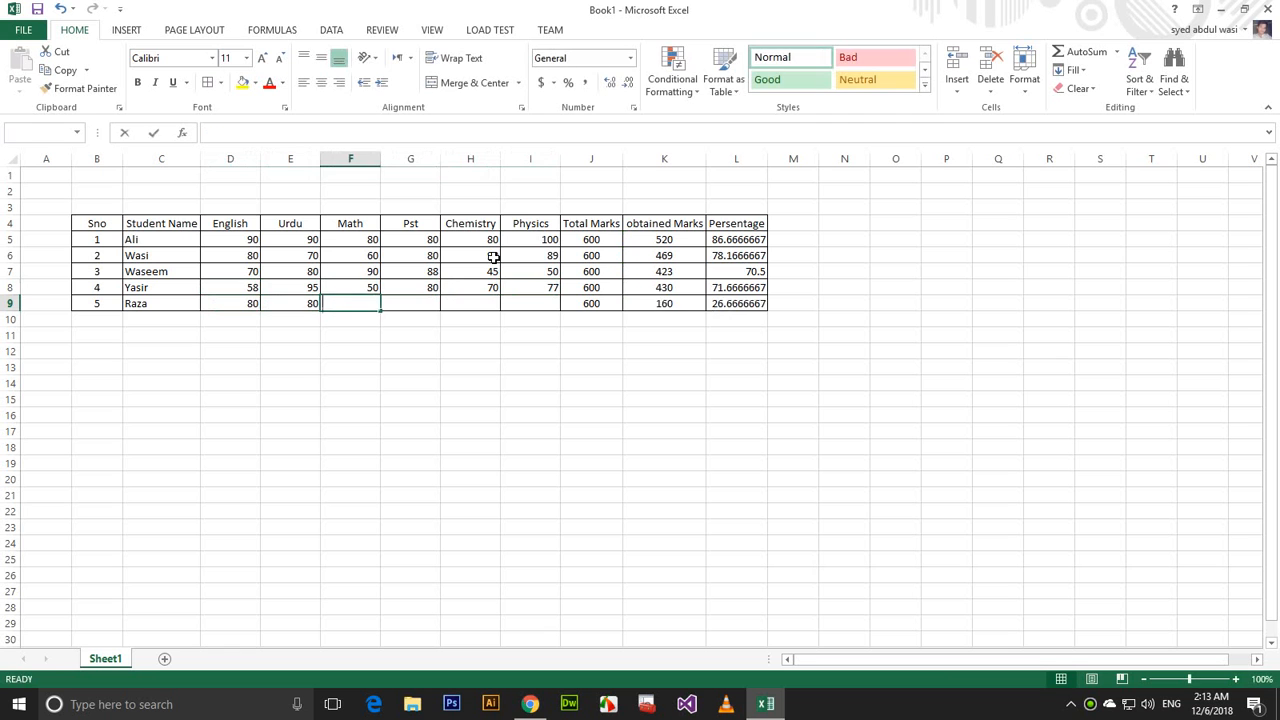
type("90")
key("Tab")
type("70")
key("Tab")
type("98")
key("Tab")
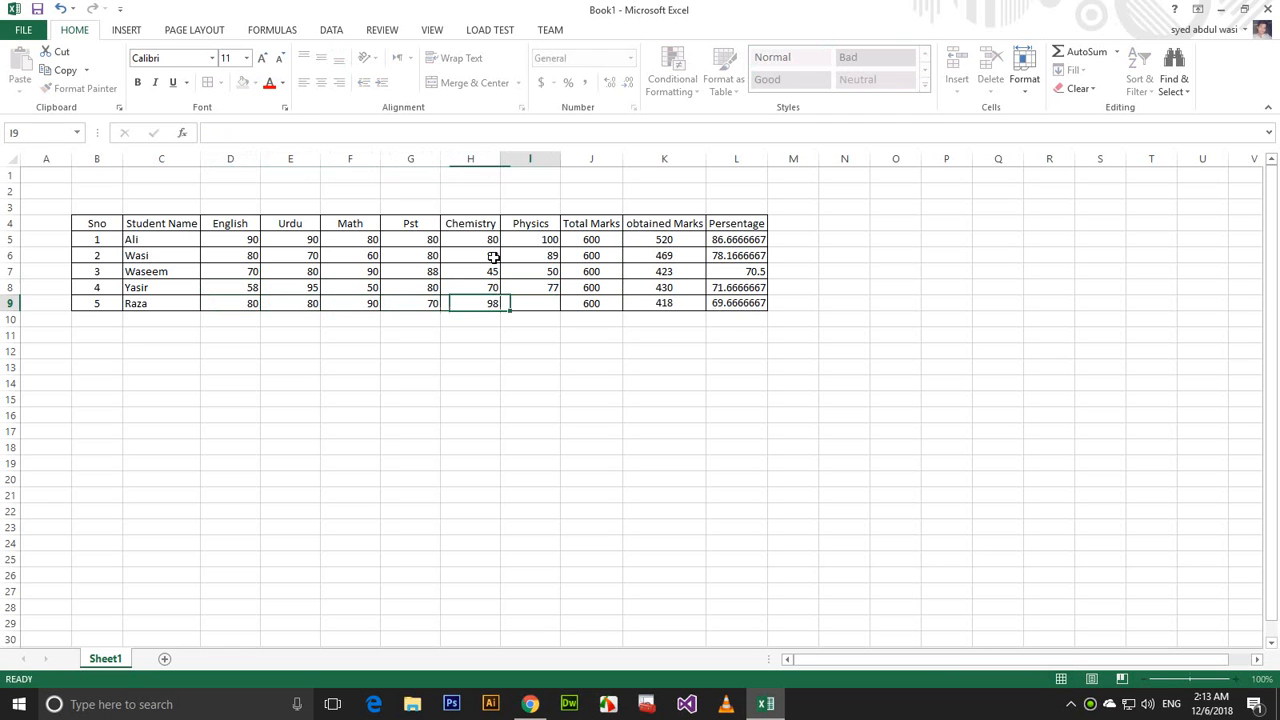
type("80")
key("Tab")
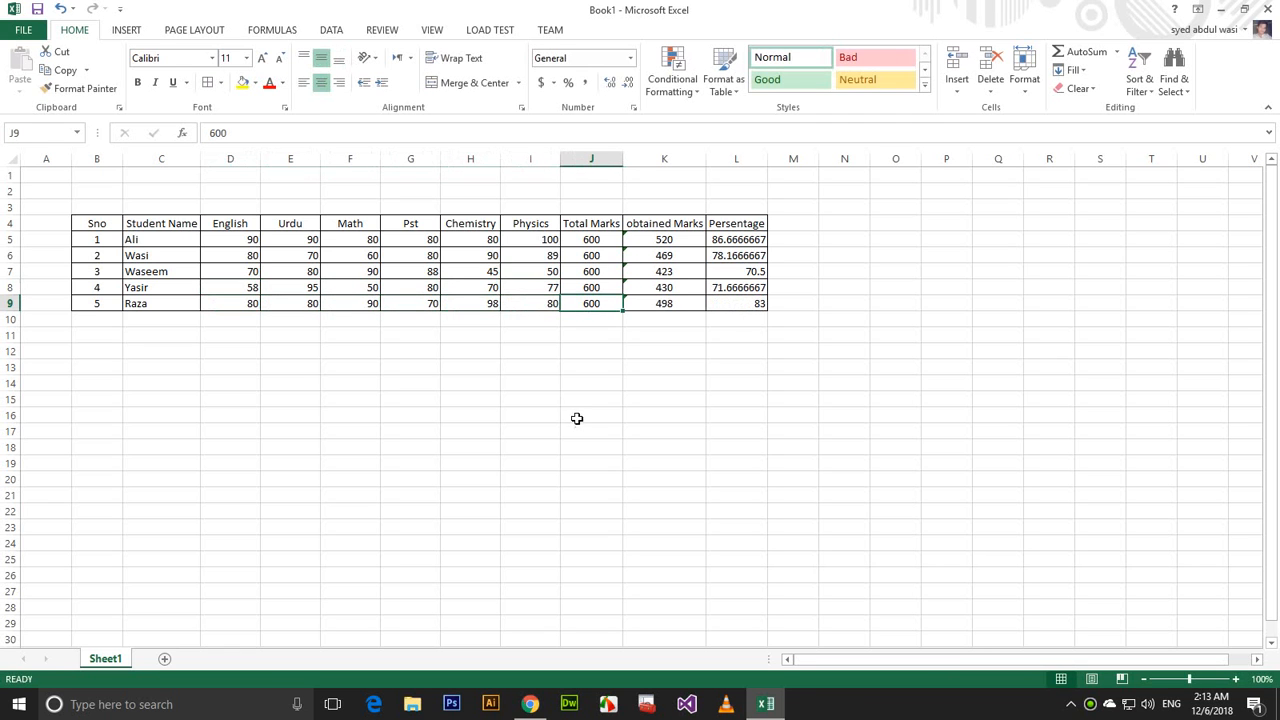
Centre all the subject marks in D5:I9 horizontally.
left_click(549, 302)
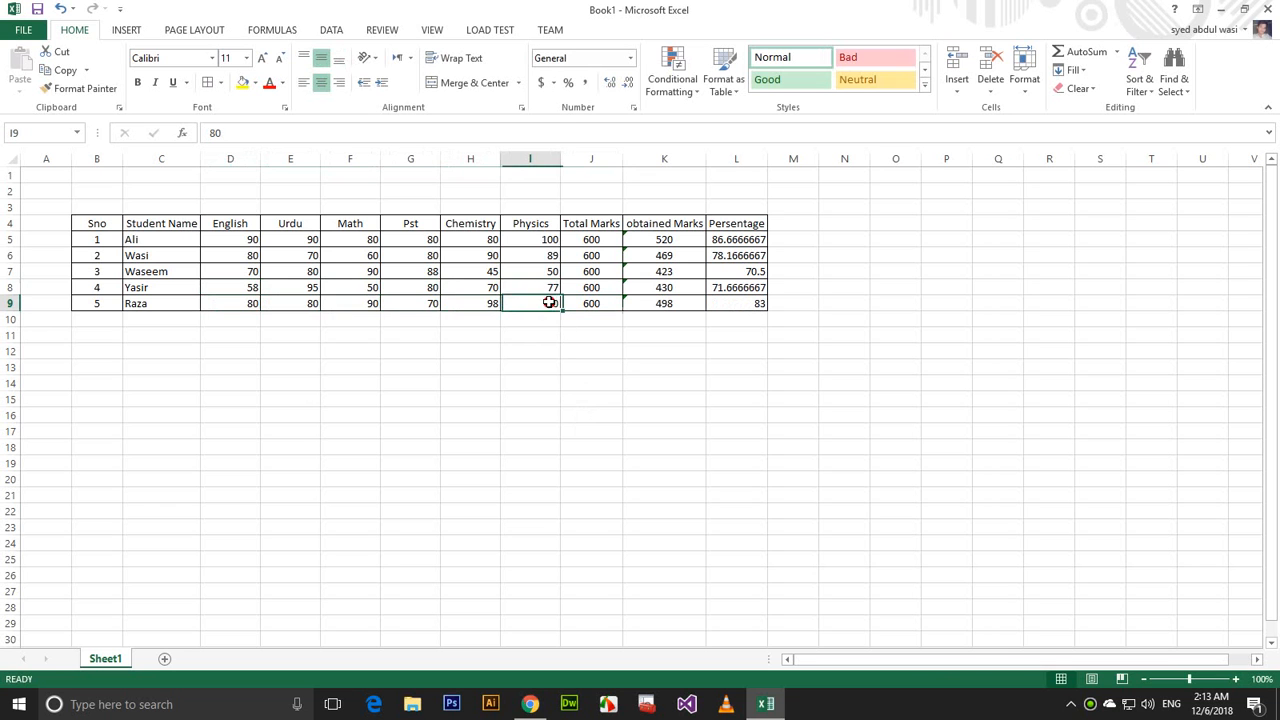
mouse_move(549, 302)
left_mouse_down()
mouse_move(294, 271)
mouse_move(245, 240)
left_mouse_up()
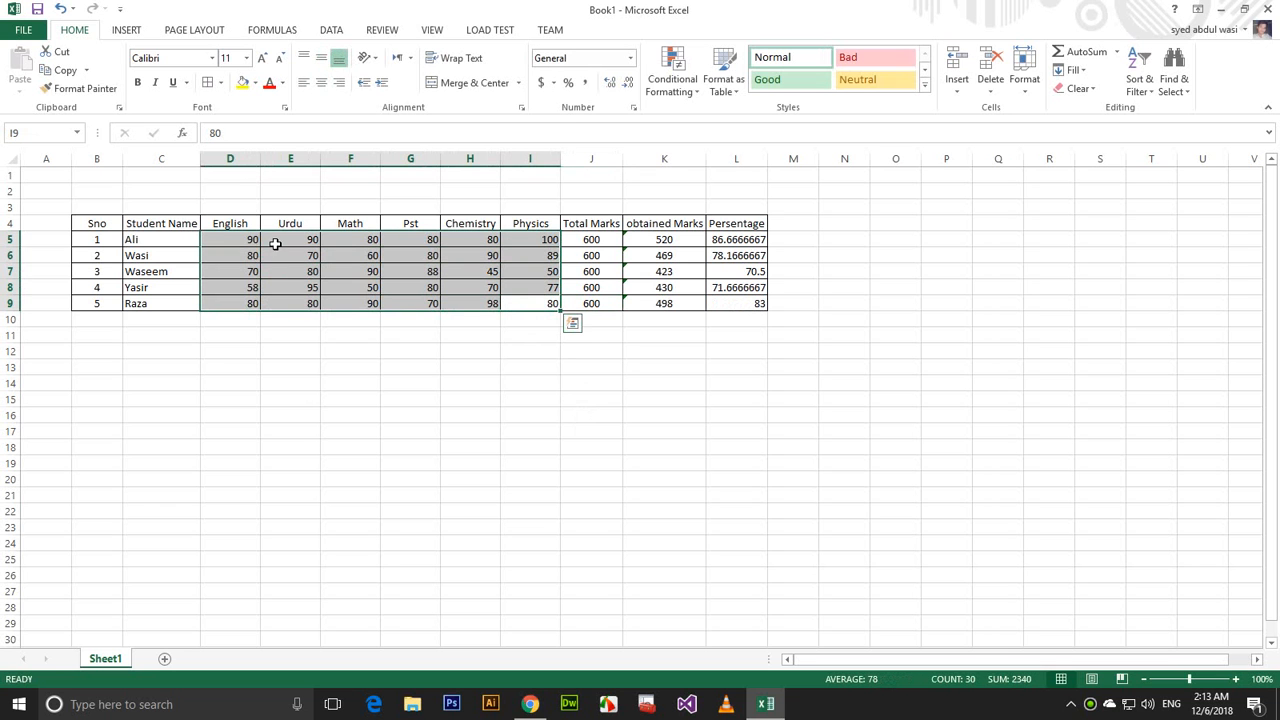
left_click(321, 82)
left_click(449, 377)
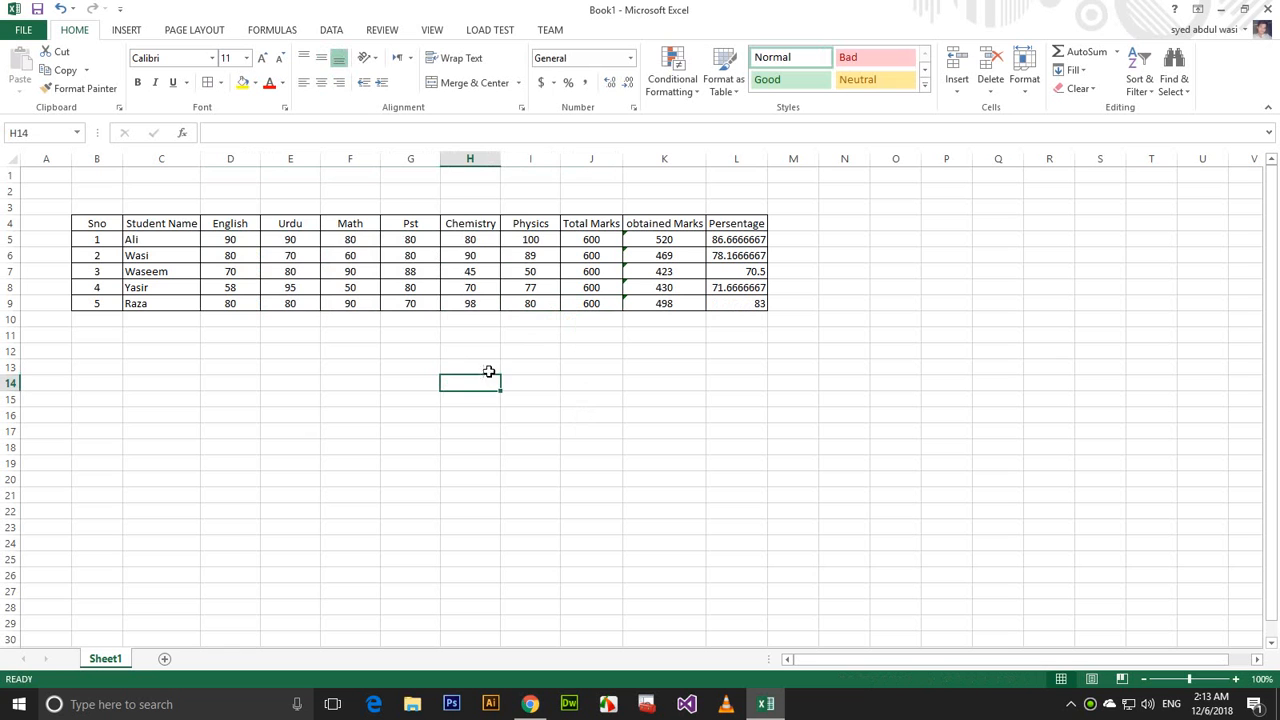
left_click_drag(530, 305, 251, 223)
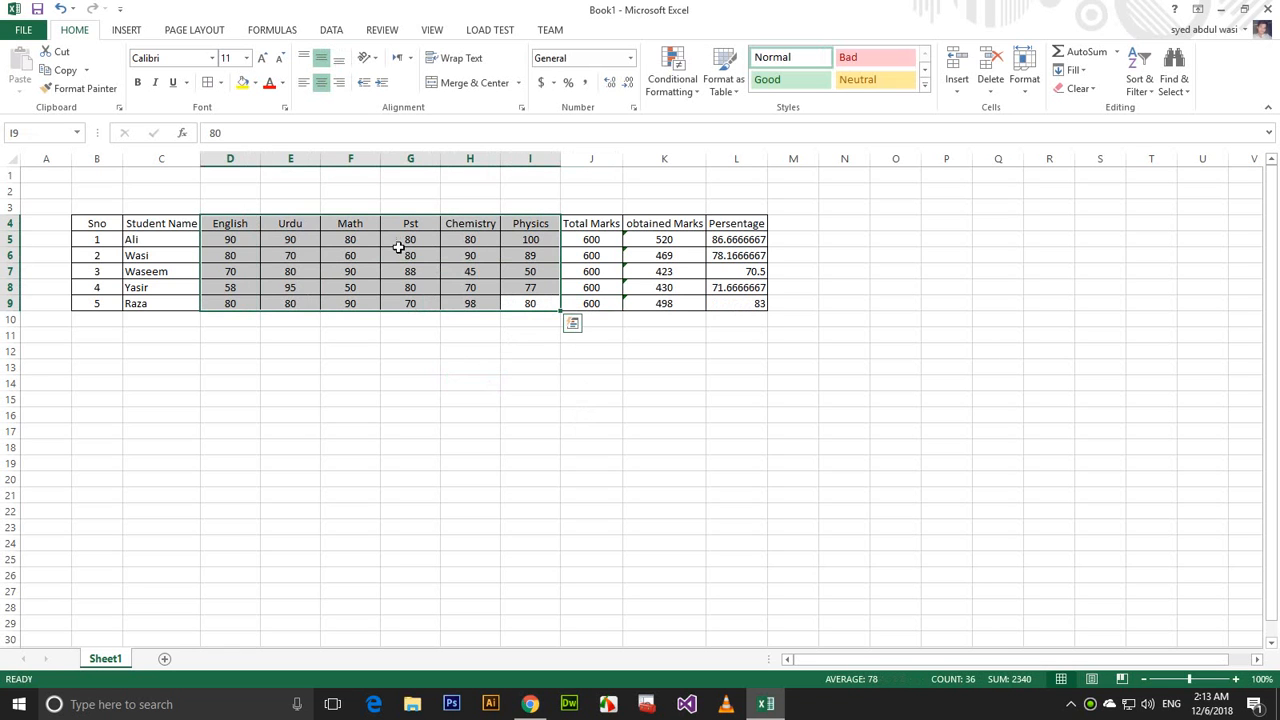
left_click_drag(600, 224, 603, 300)
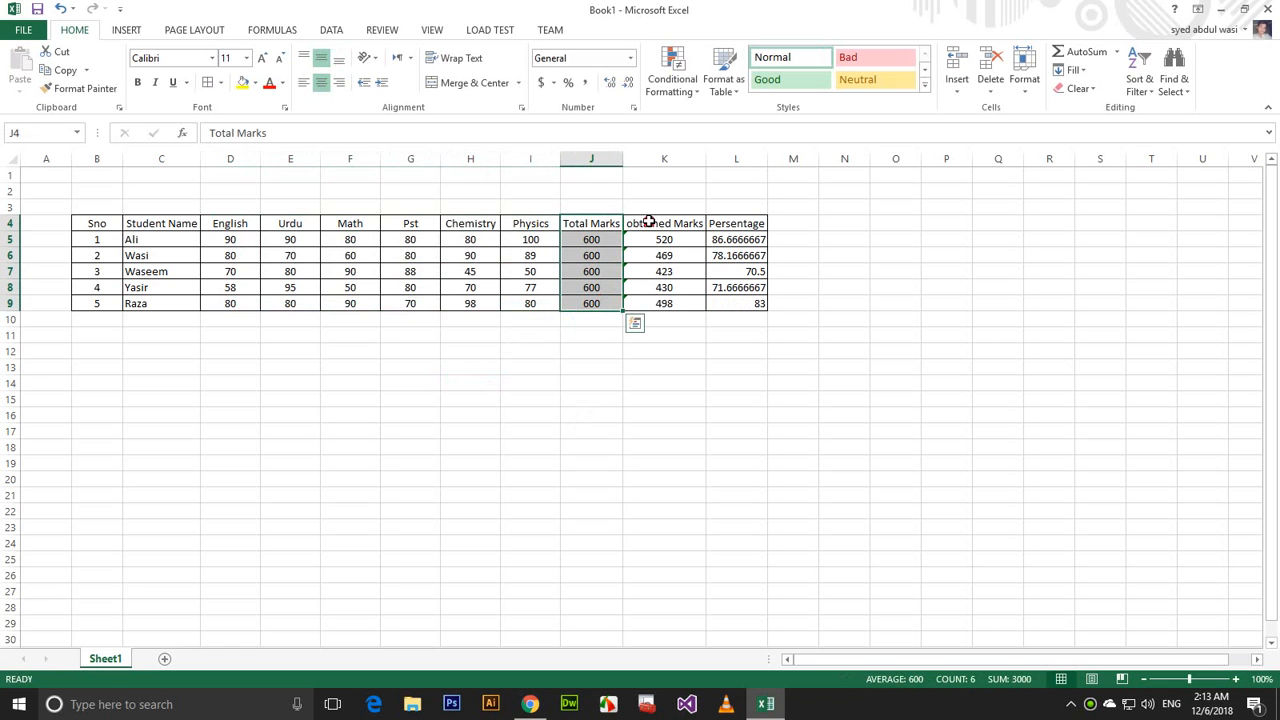
left_click_drag(649, 221, 663, 300)
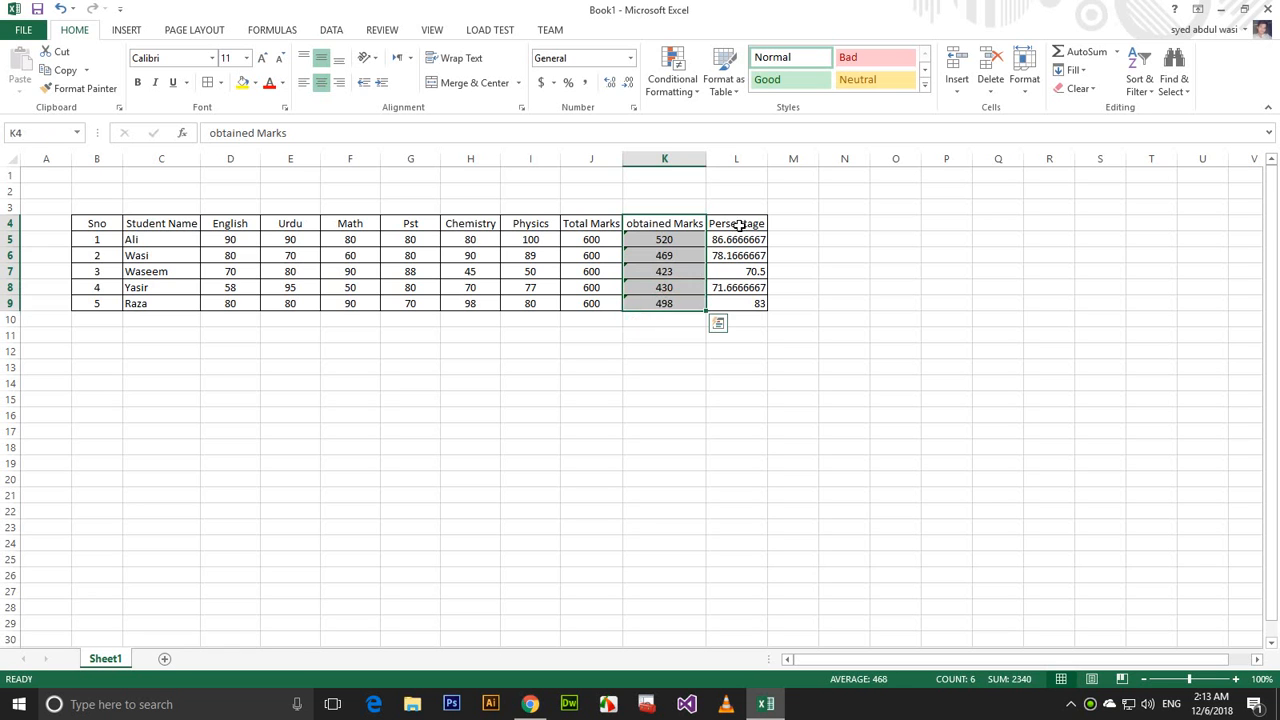
Reduce the percentage values in L5:L9 to two decimal places.
mouse_move(738, 224)
left_mouse_down()
mouse_move(757, 306)
mouse_move(740, 243)
left_mouse_up()
left_click(757, 366)
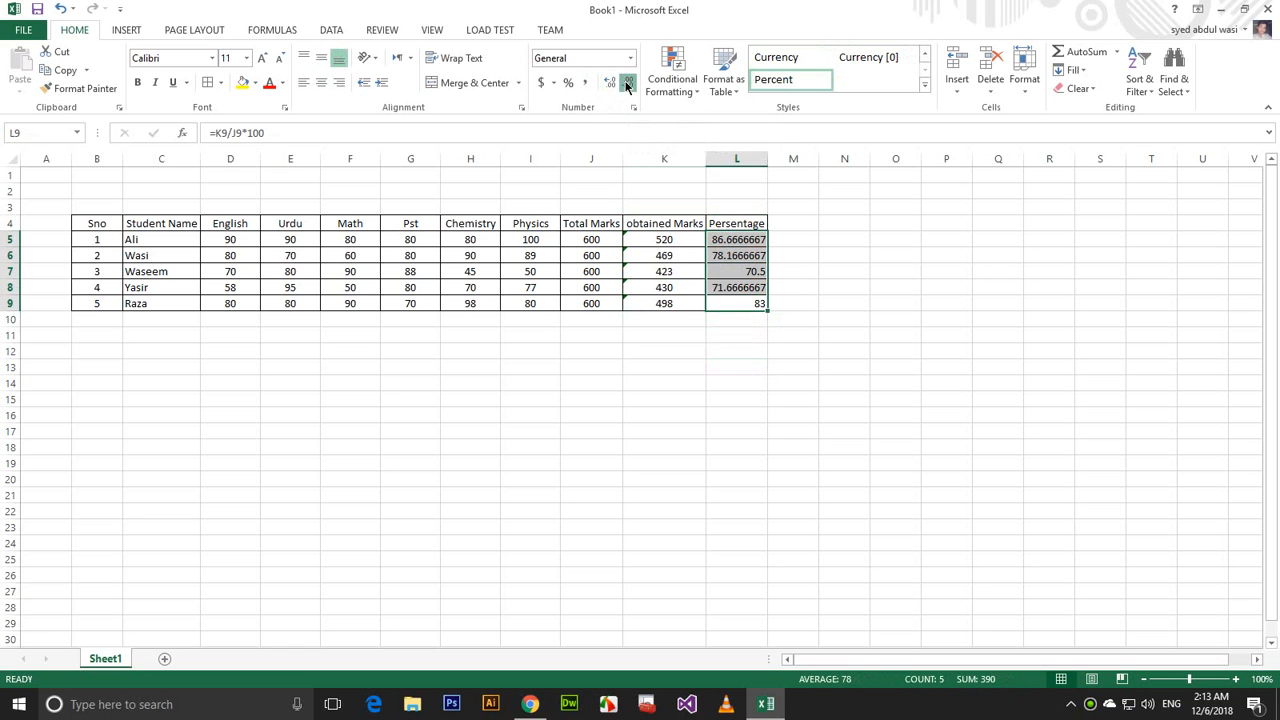
left_click(627, 86)
left_click(627, 86)
left_click(627, 86)
left_click(627, 86)
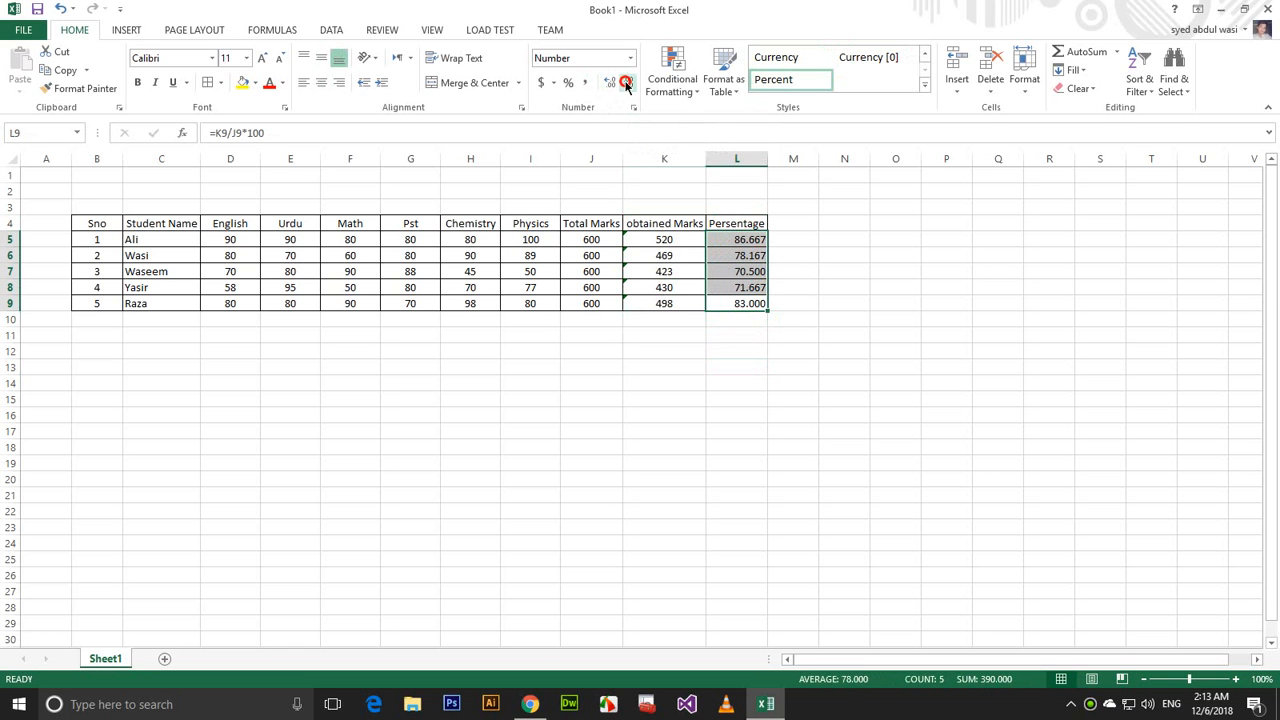
left_click(627, 86)
left_click(627, 86)
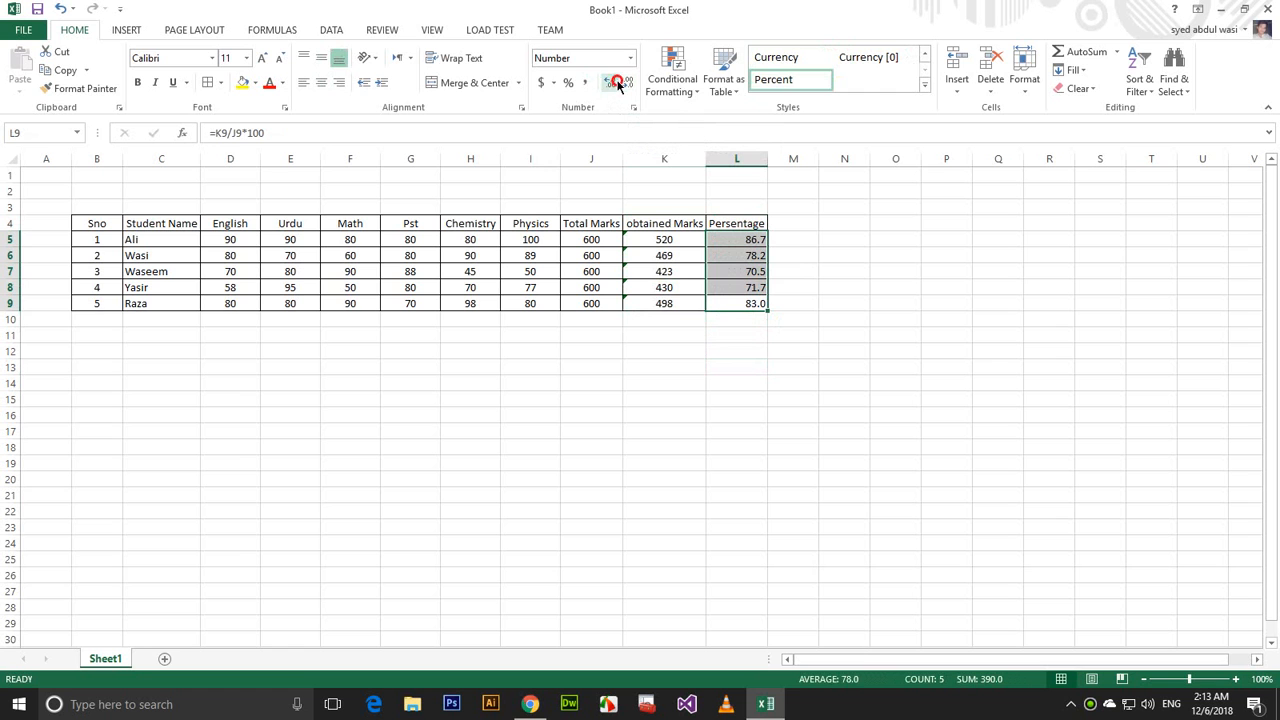
left_click(611, 83)
left_click(737, 350)
Centre the percentage values in L5:L9 both horizontally and vertically.
left_click_drag(749, 240, 749, 303)
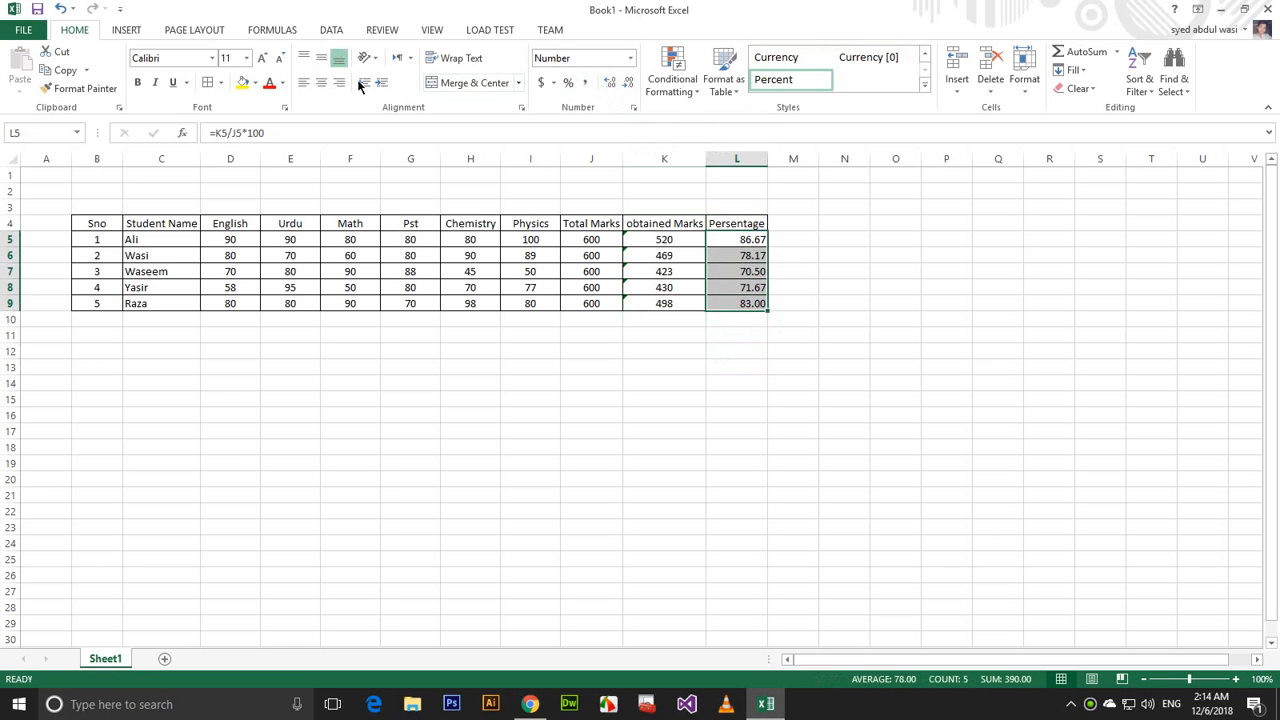
left_click(321, 82)
left_click(321, 57)
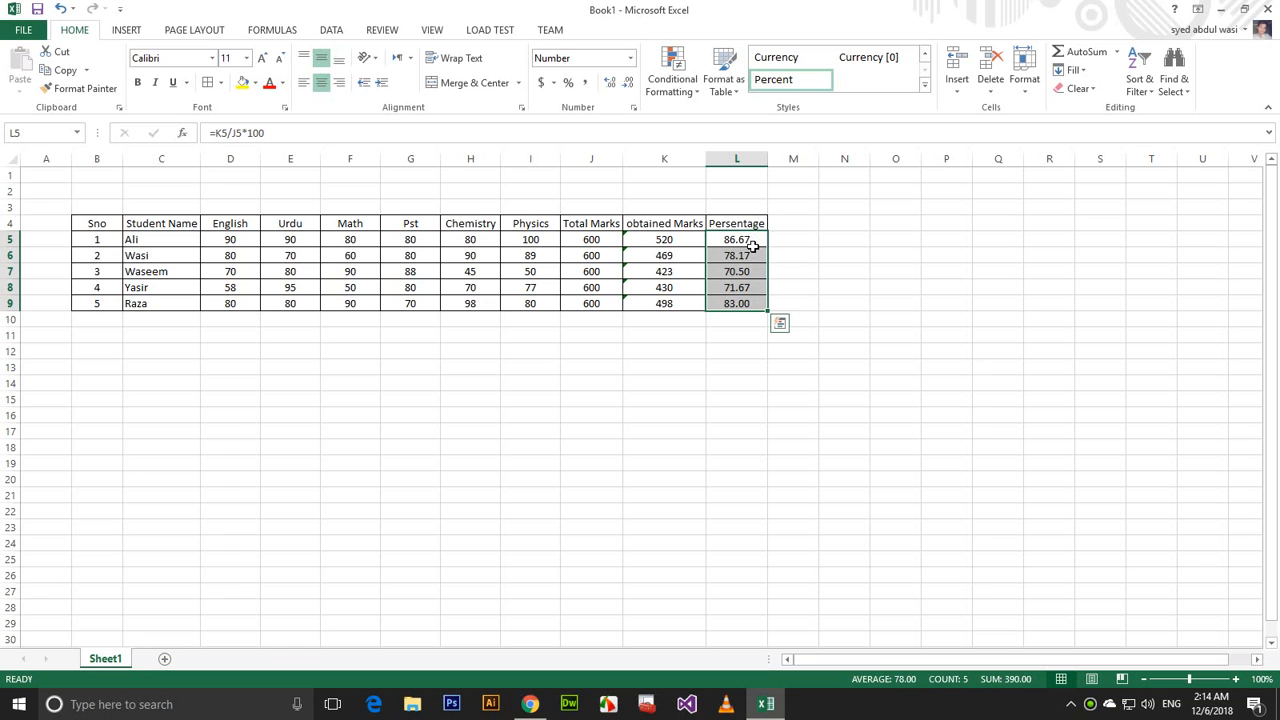
left_click(827, 287)
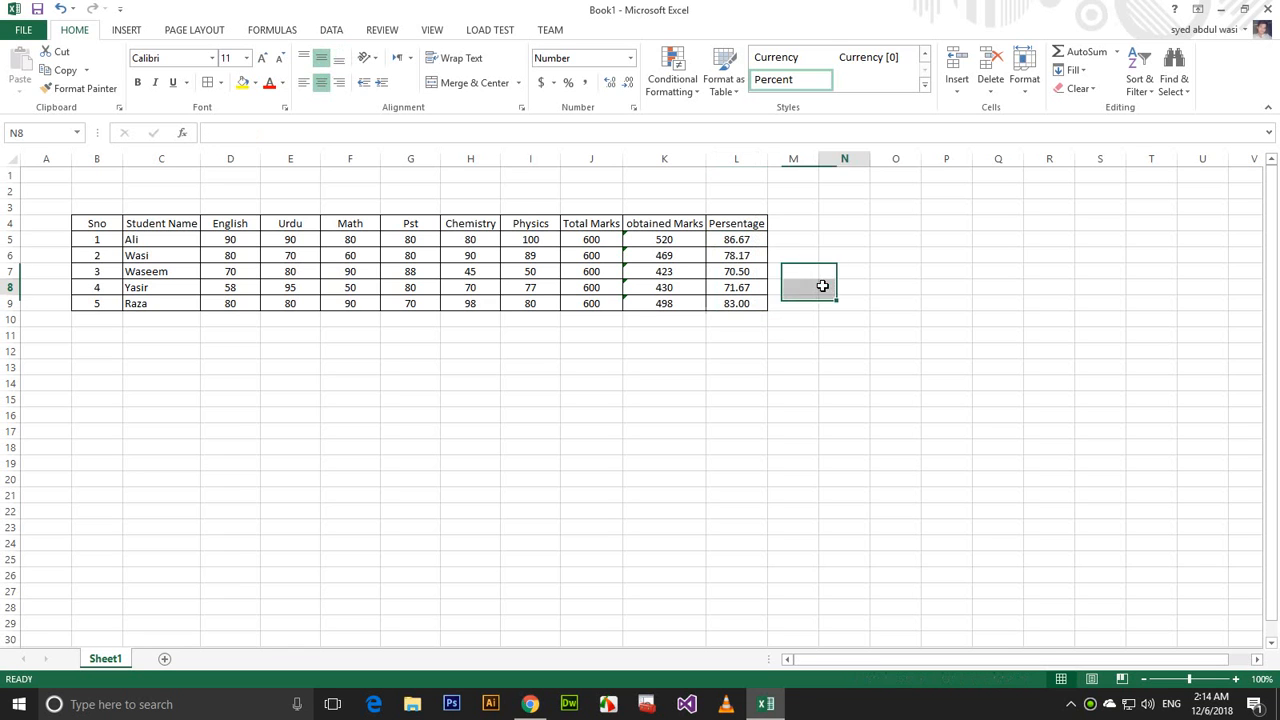
Try the percent number format on the first student's percentage in L5 and undo it.
left_click(752, 240)
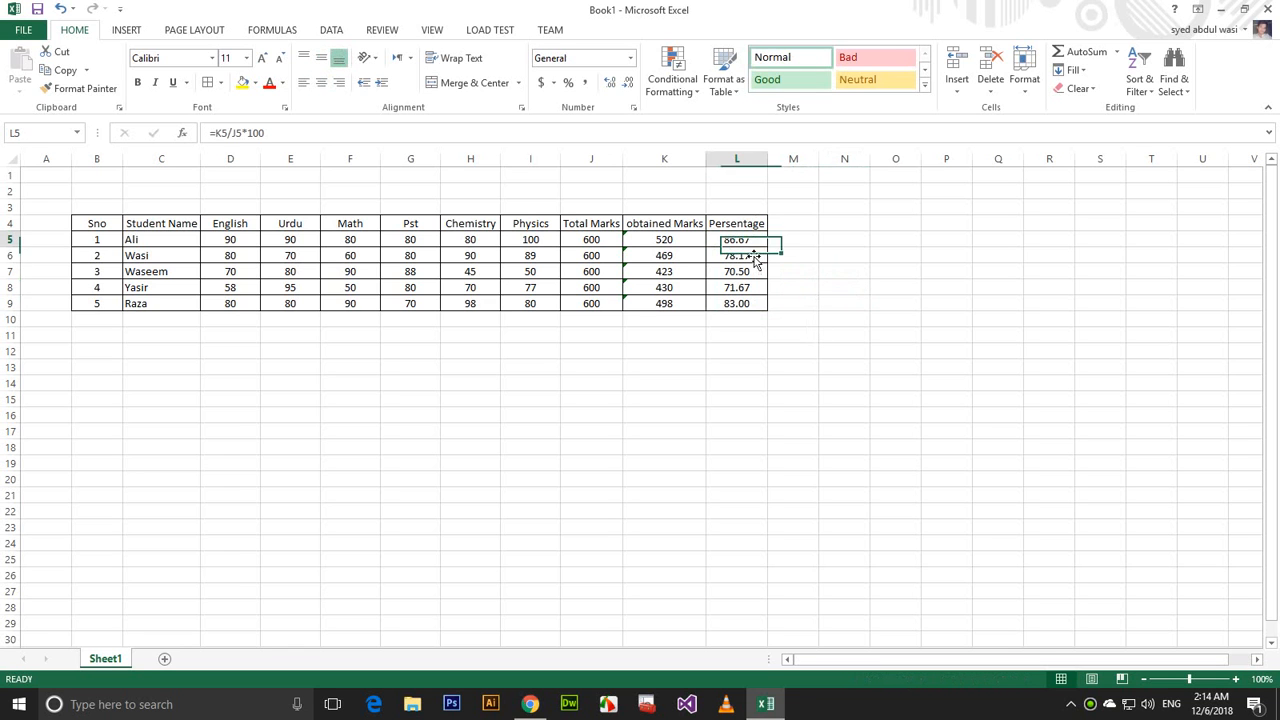
left_click(567, 84)
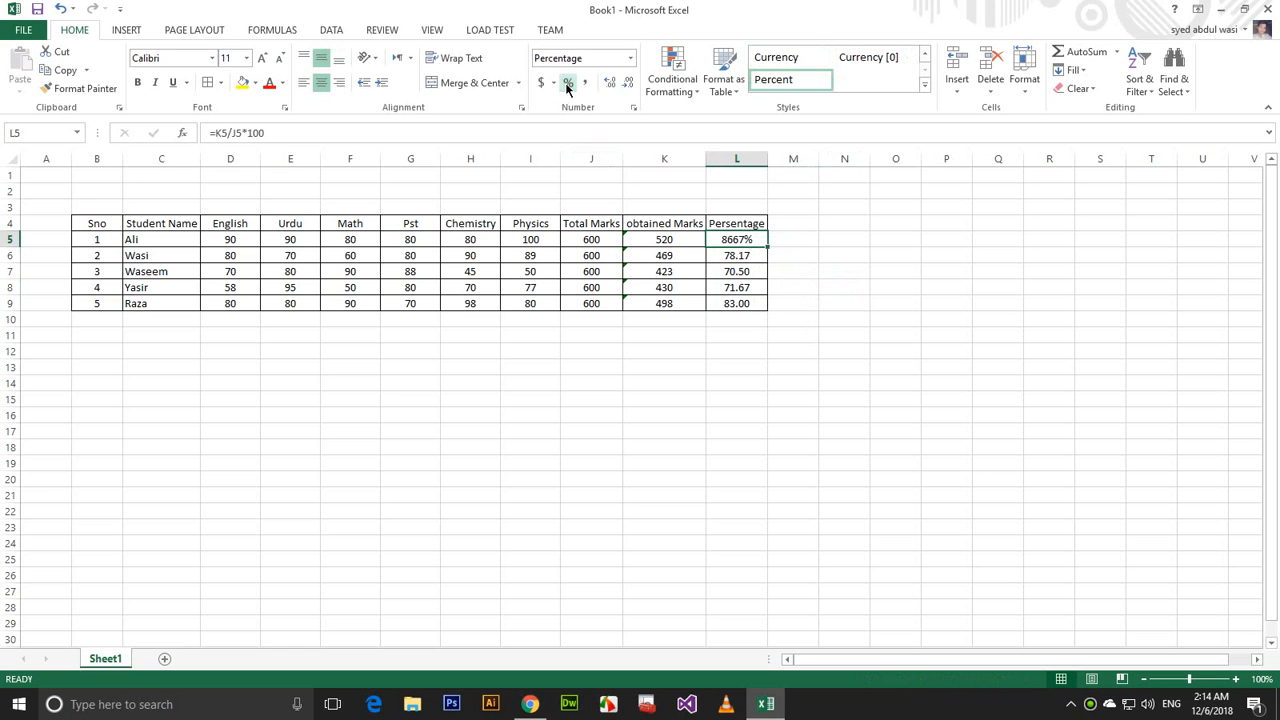
key("ctrl+z")
left_click(761, 342)
left_click(751, 257)
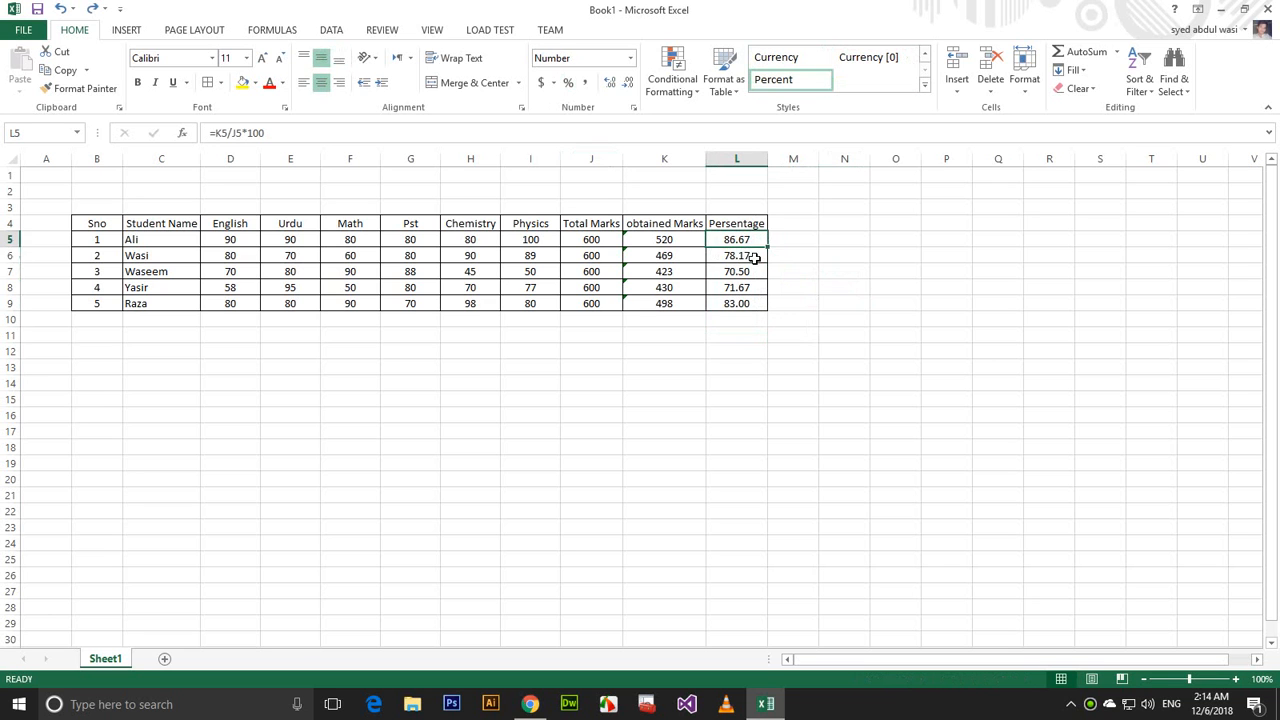
left_click(755, 271)
left_click(752, 287)
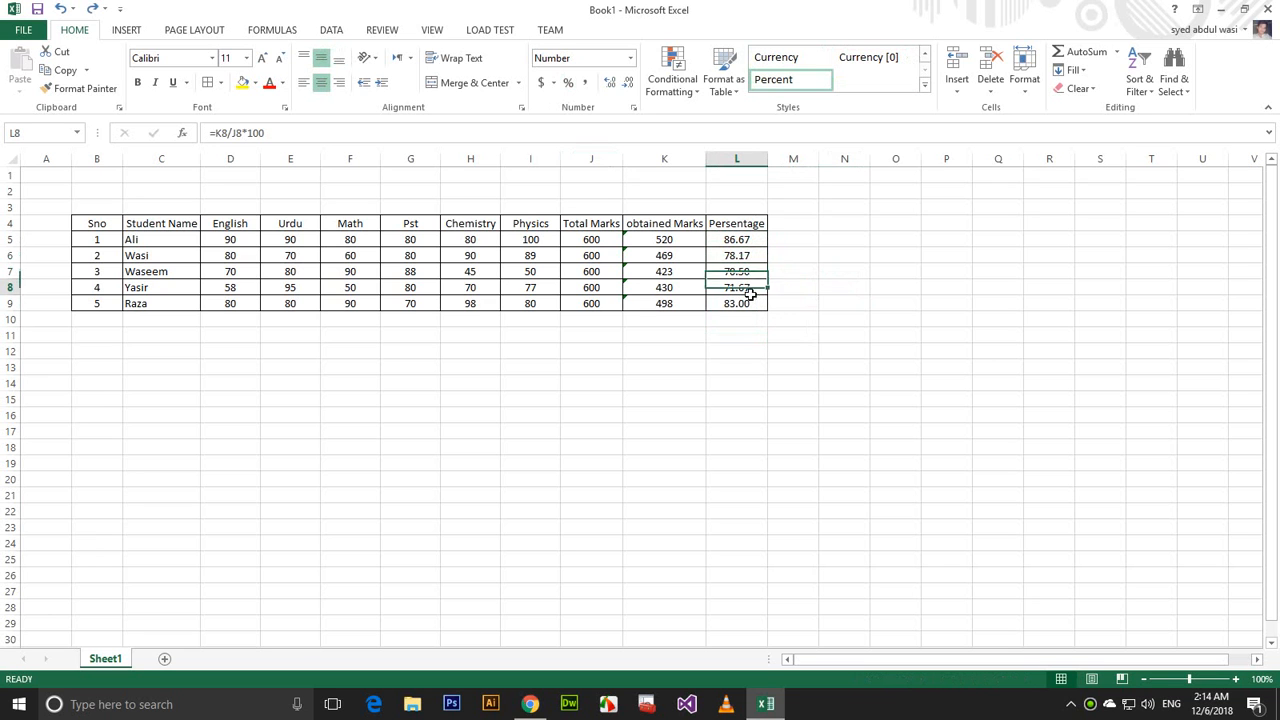
left_click(748, 303)
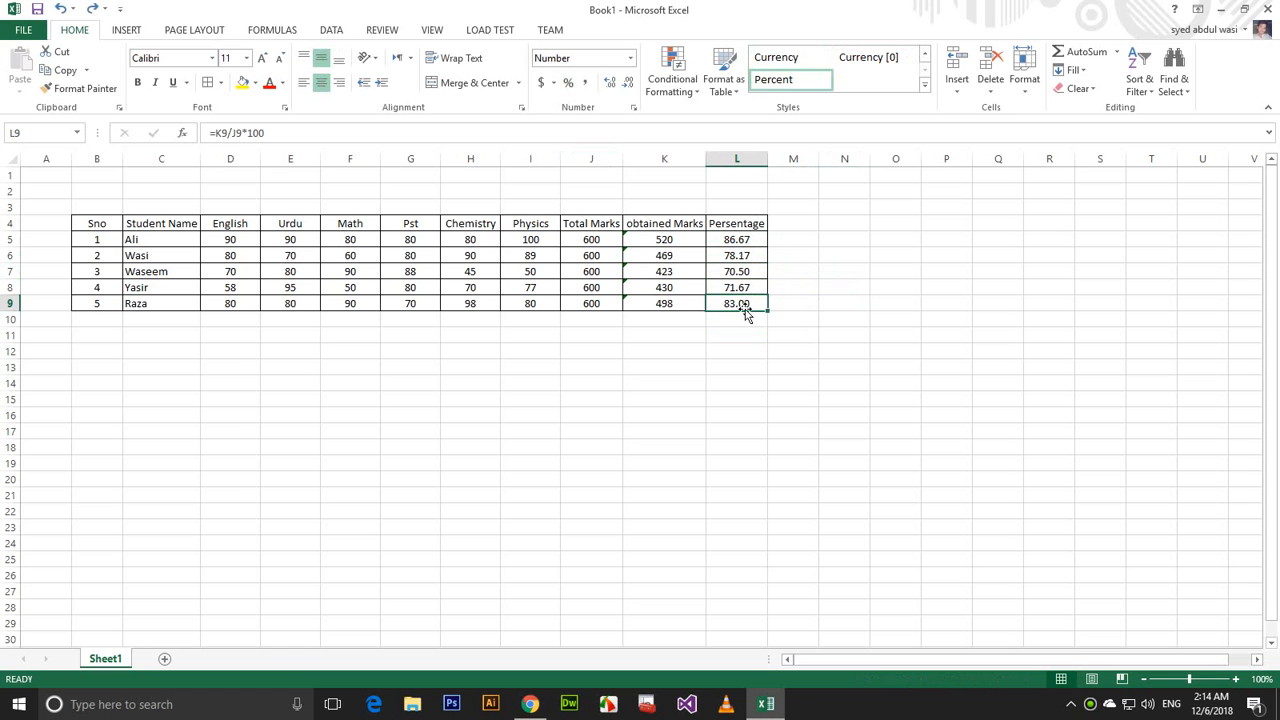
Add a centred Grade header in M4 and apply borders to all cells of M4:M9.
left_click(778, 228)
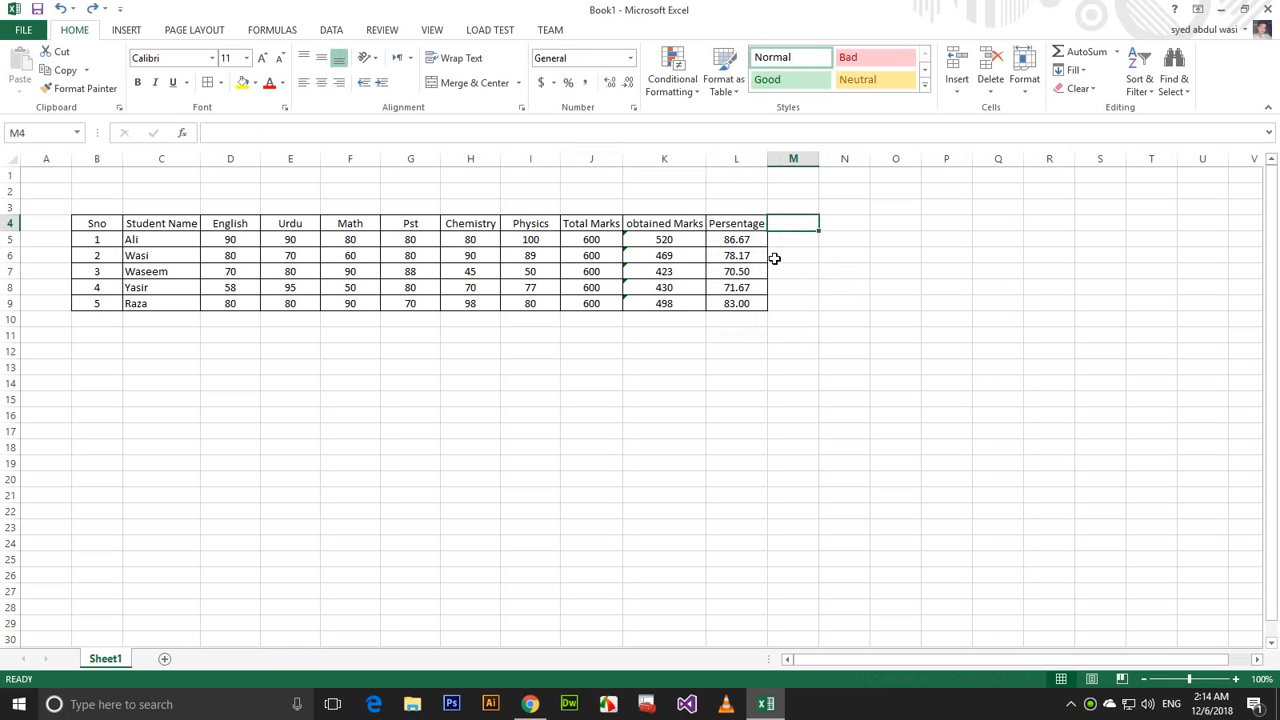
type("Grade")
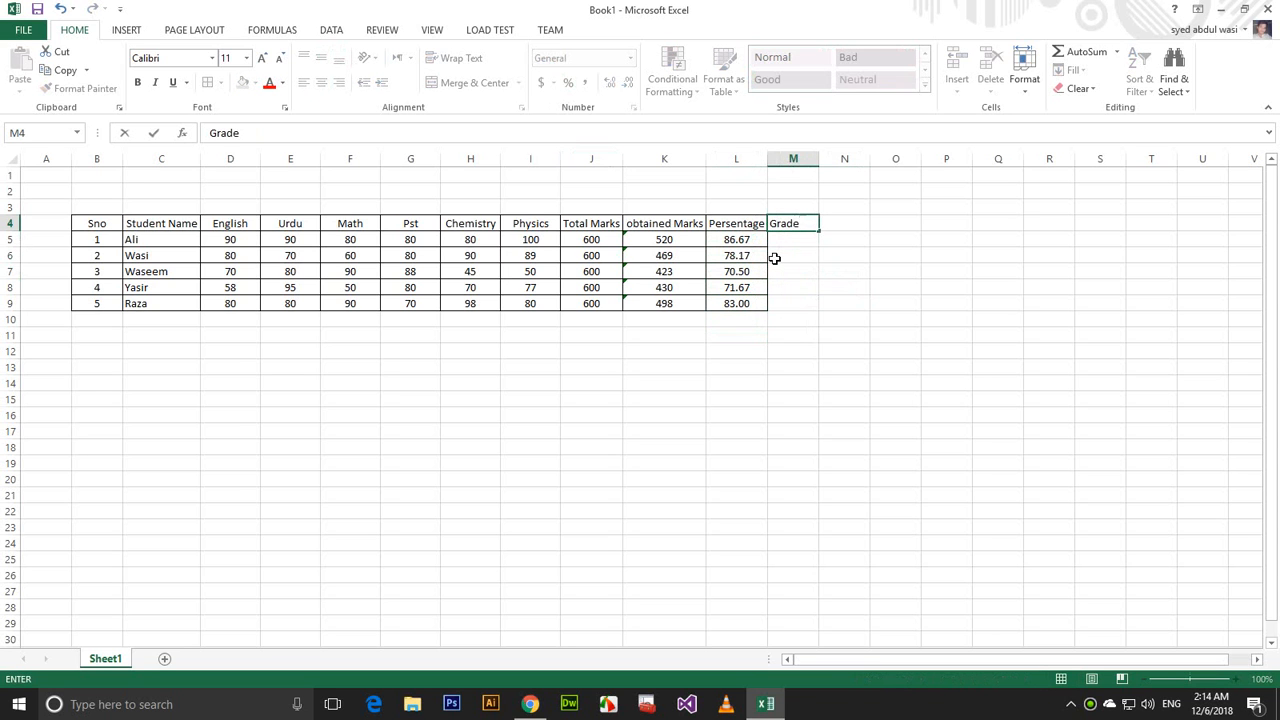
key("ctrl+Return")
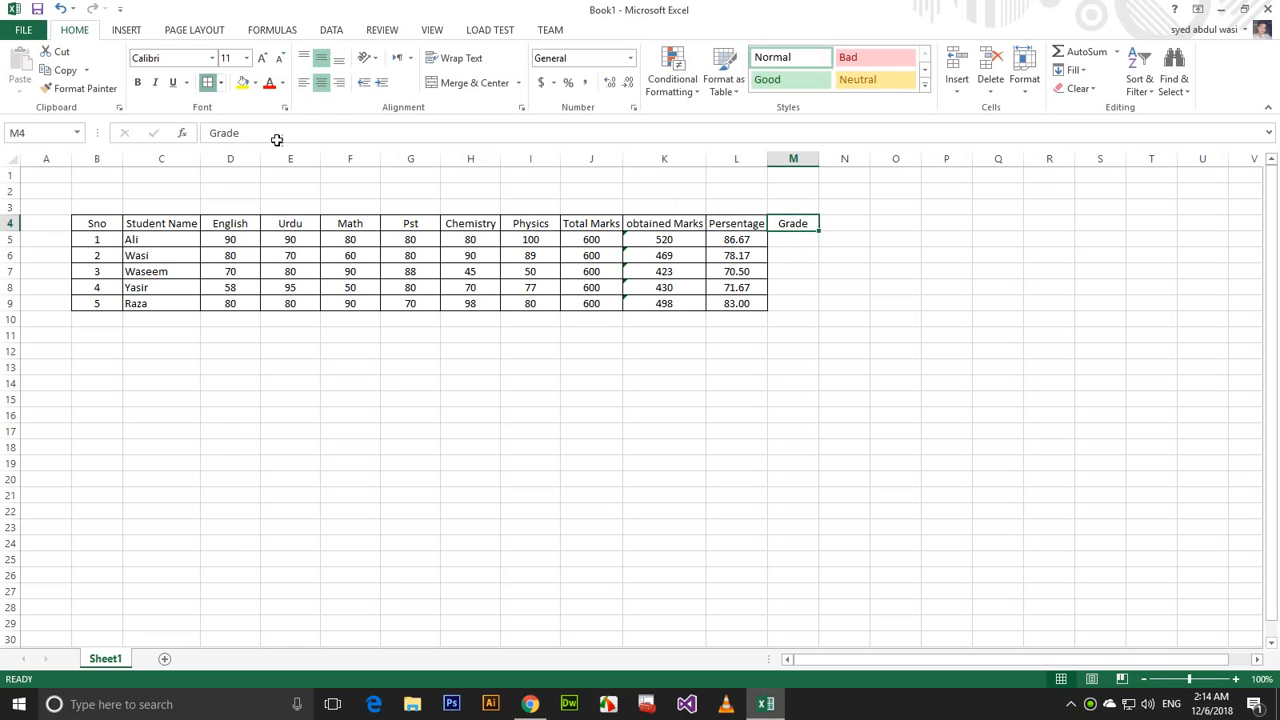
left_click_drag(805, 305, 794, 221)
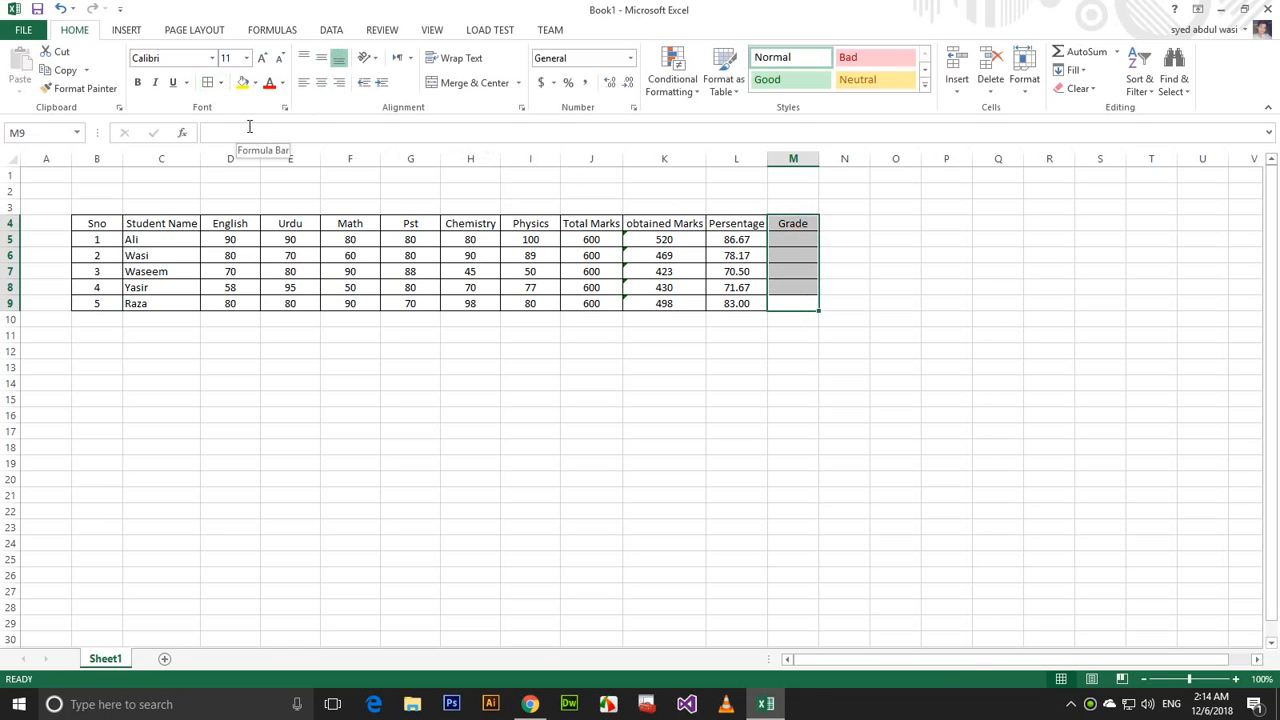
Start an IF formula in M5 that tests L5<=90 and has an empty text string as its true value.
key("Down")
key("Up")
key("Up")
key("Up")
key("Up")
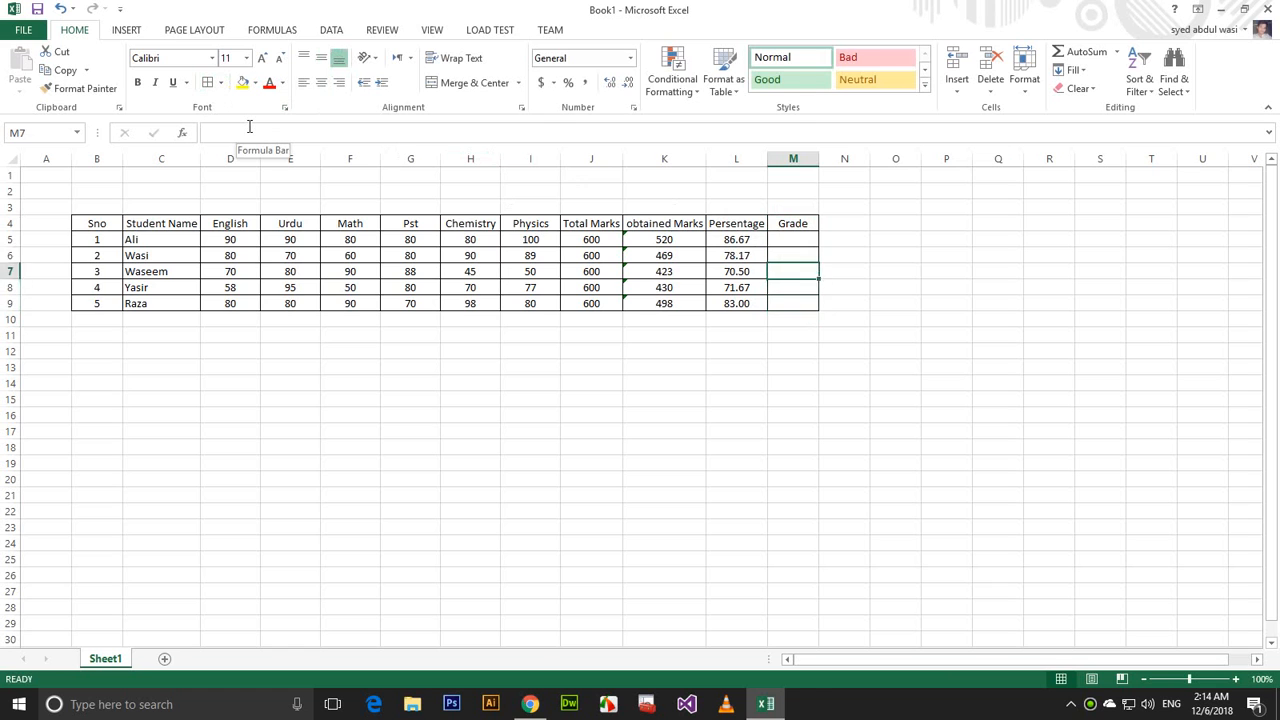
key("Up")
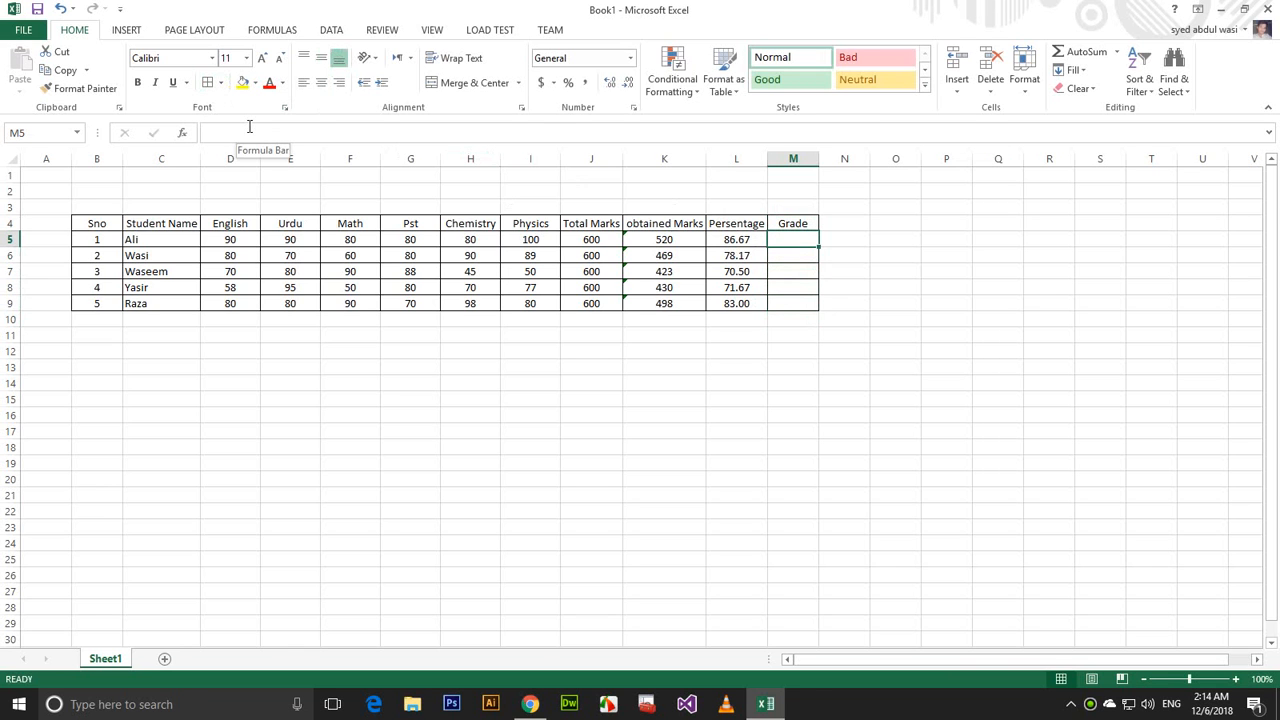
type("=")
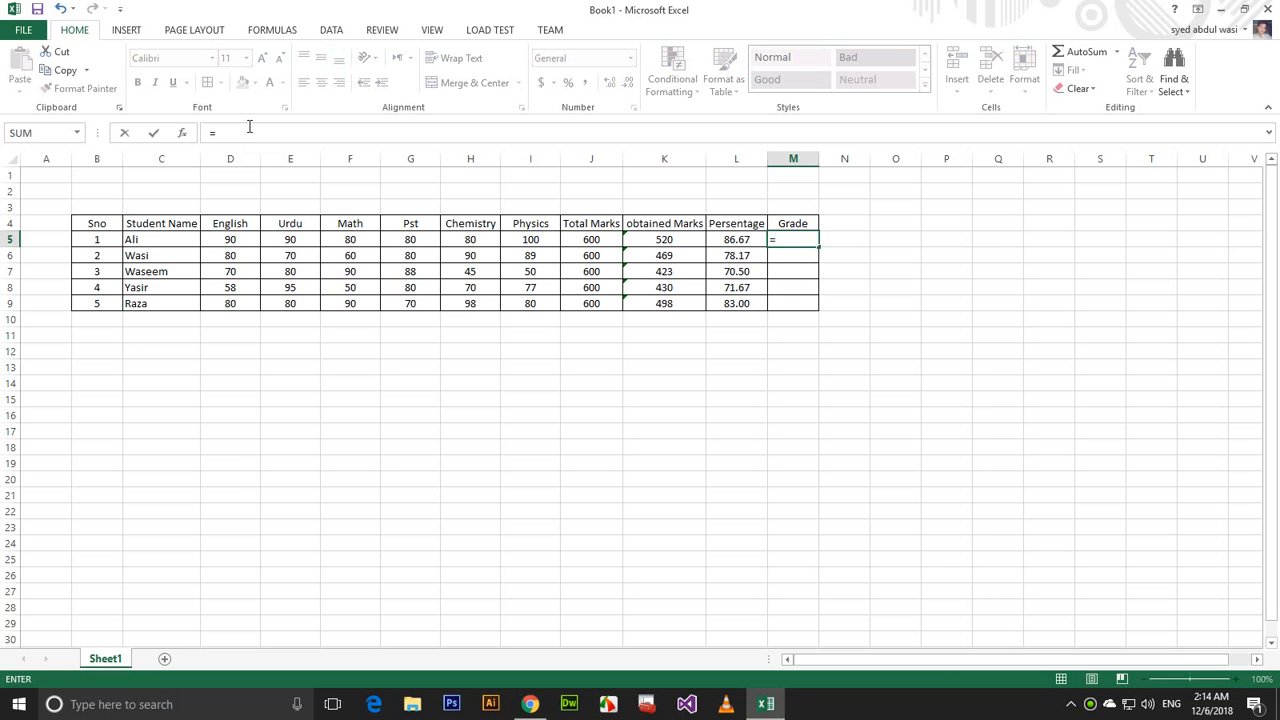
type("if")
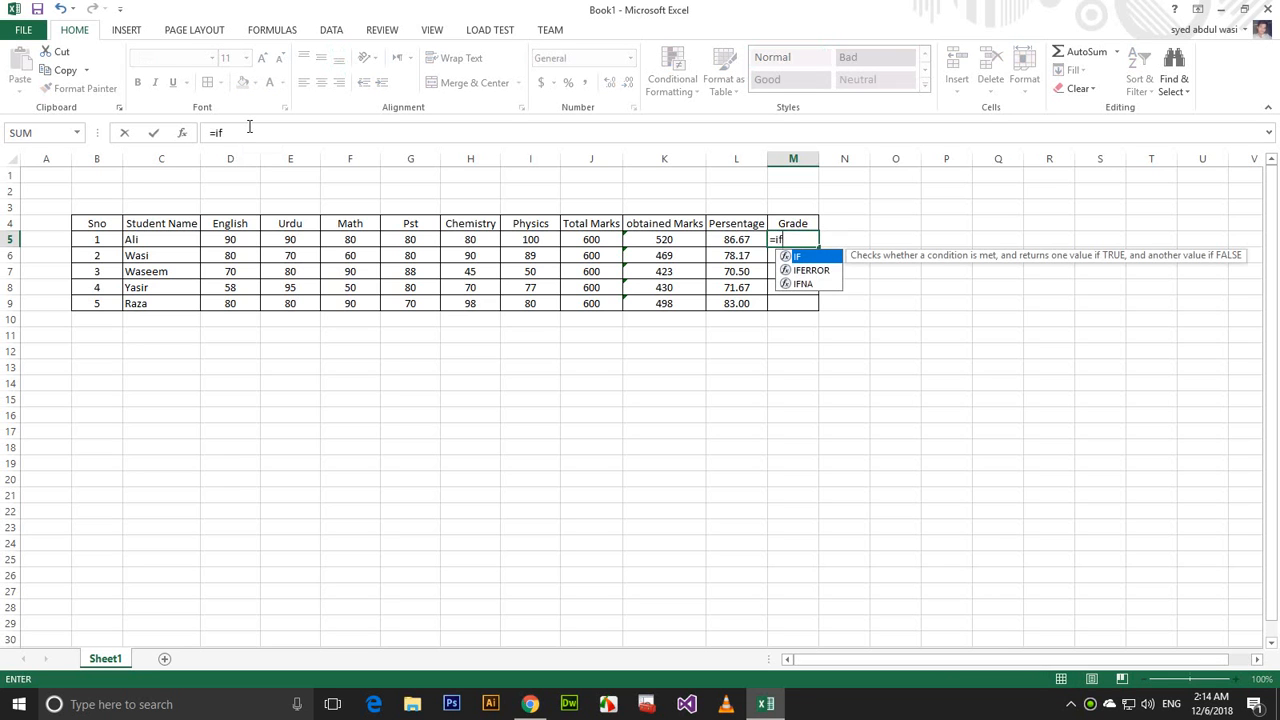
type("(")
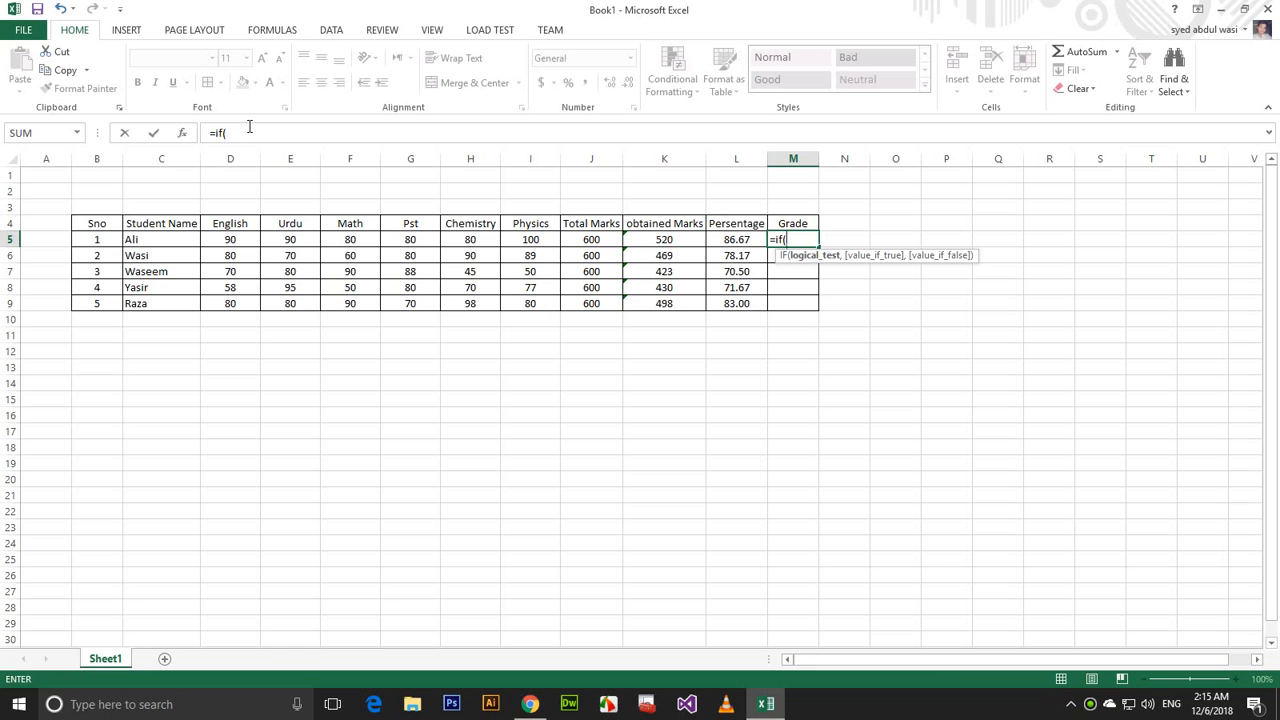
left_click(735, 237)
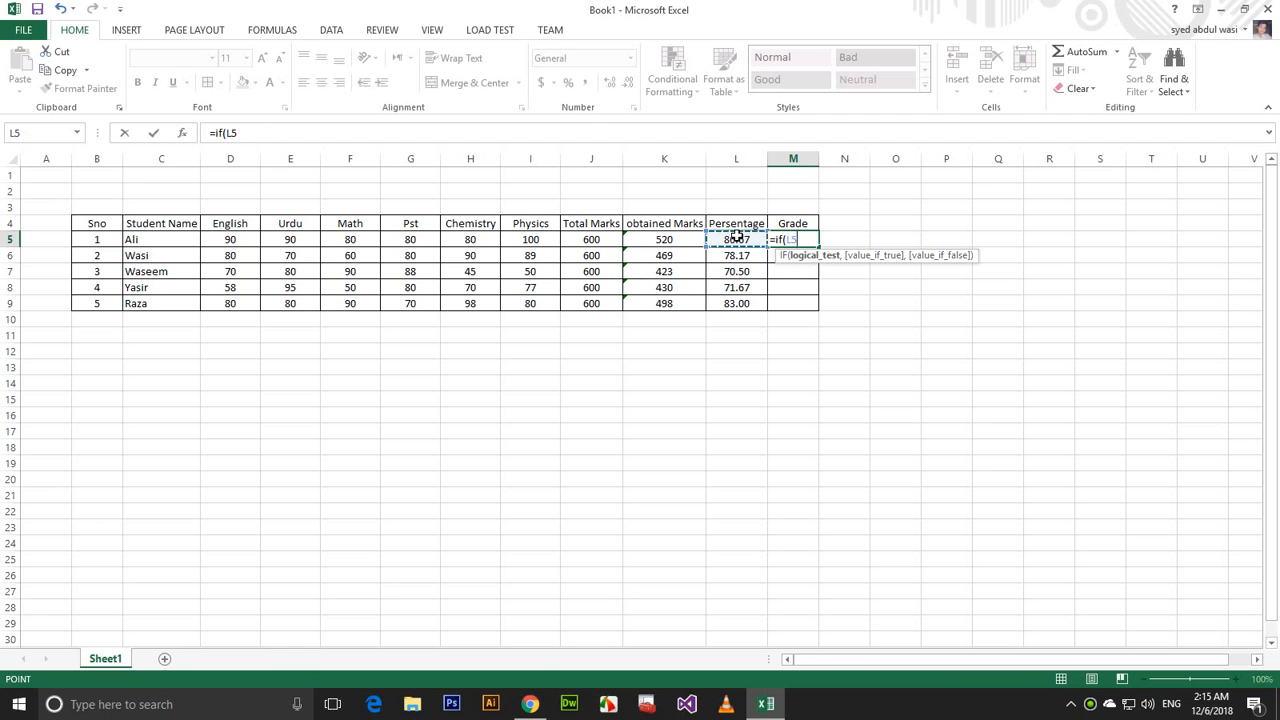
type("<=90")
type(",\"\"")
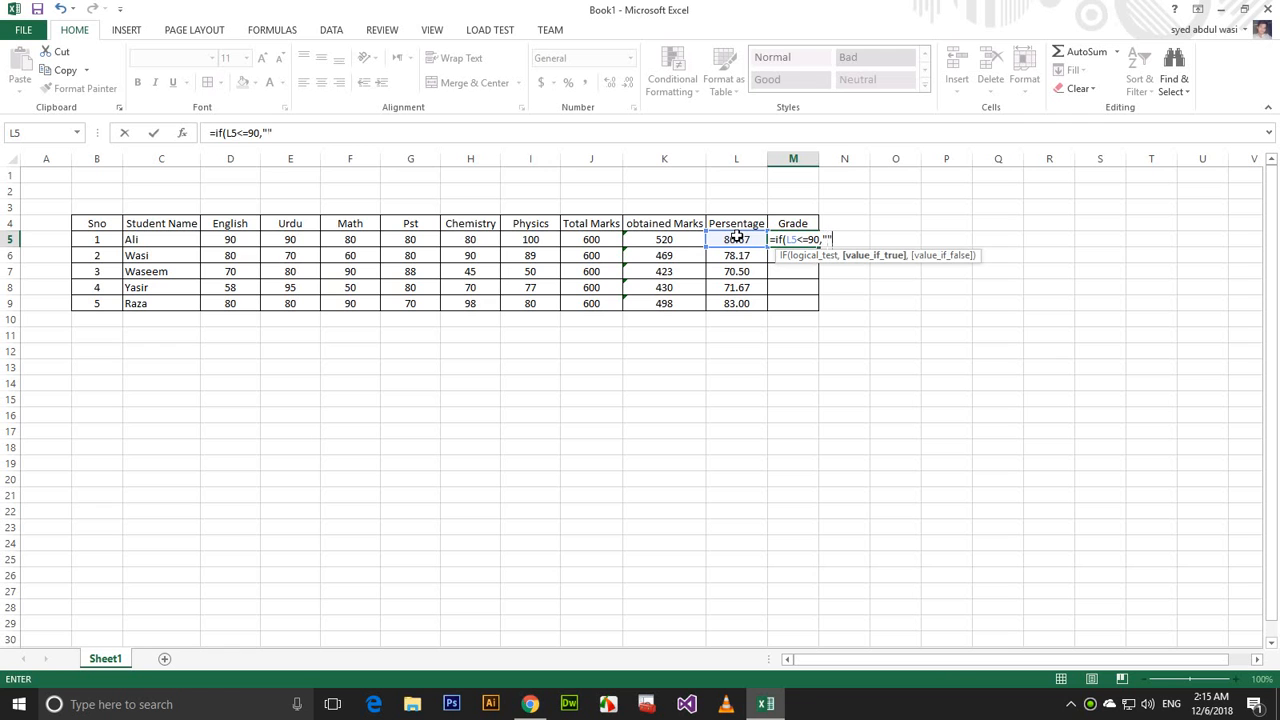
Fill the empty true value of the IF formula in M5 with A+ and commit the formula.
key("Left")
key("Right")
key("F2")
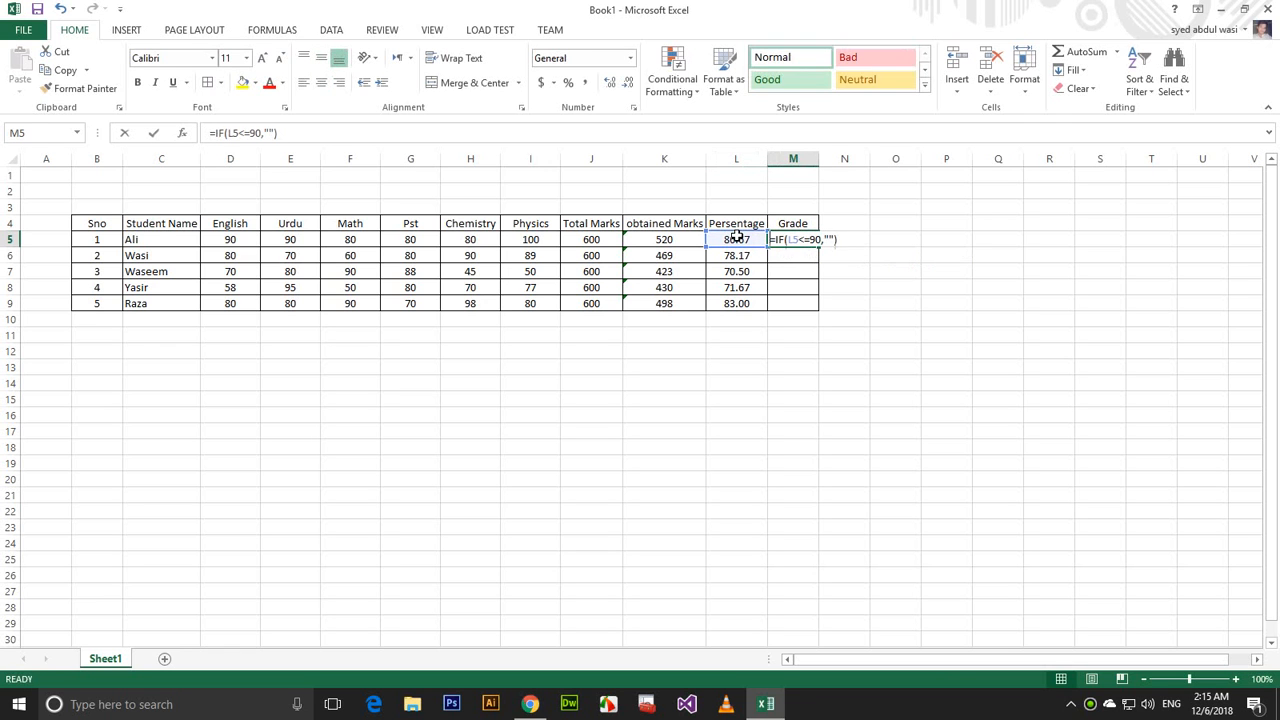
key("Left")
key("Left")
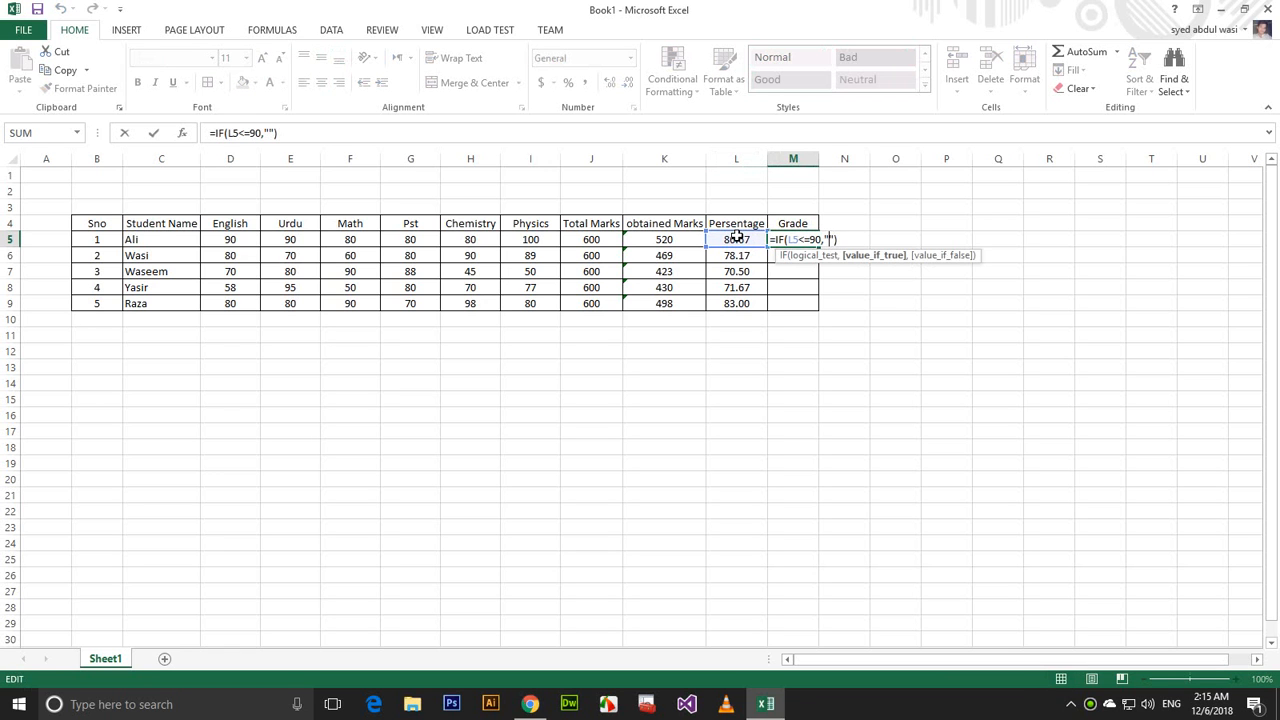
type("A+")
key("Return")
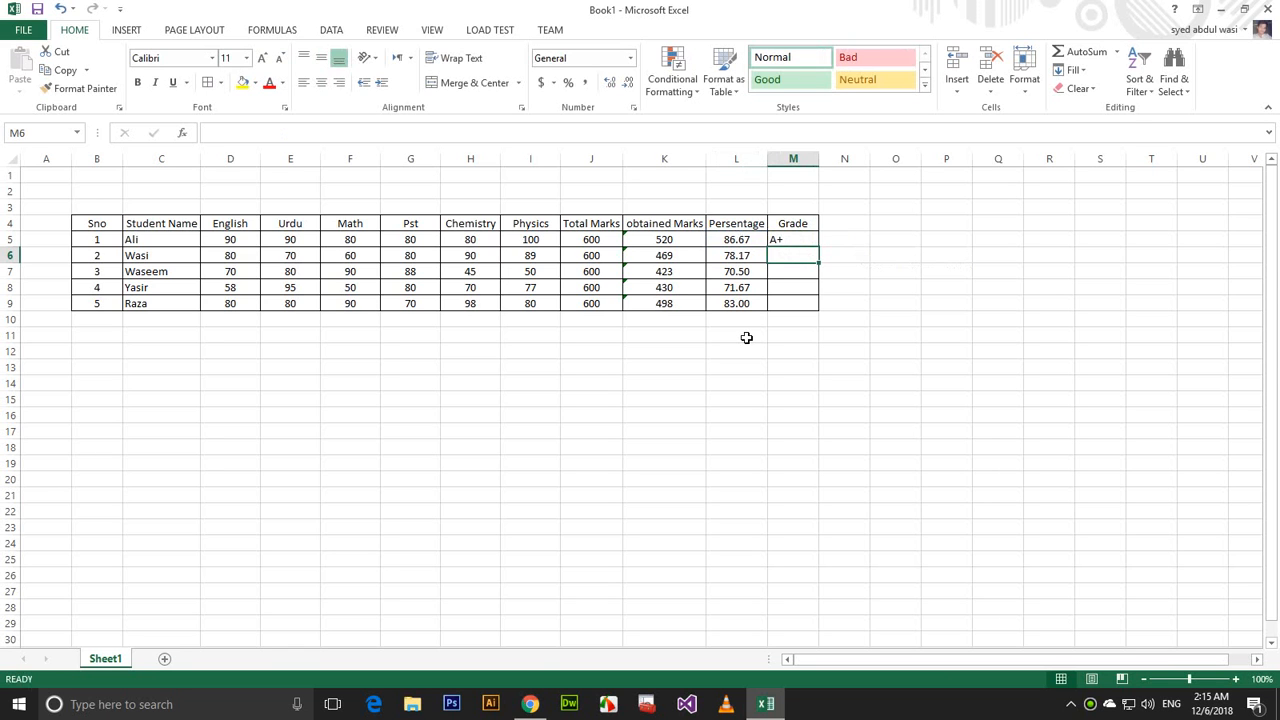
Extend the M5 grade formula with a nested IF that returns "A" when L5<=80, and begin another IF as its false value.
key("Up")
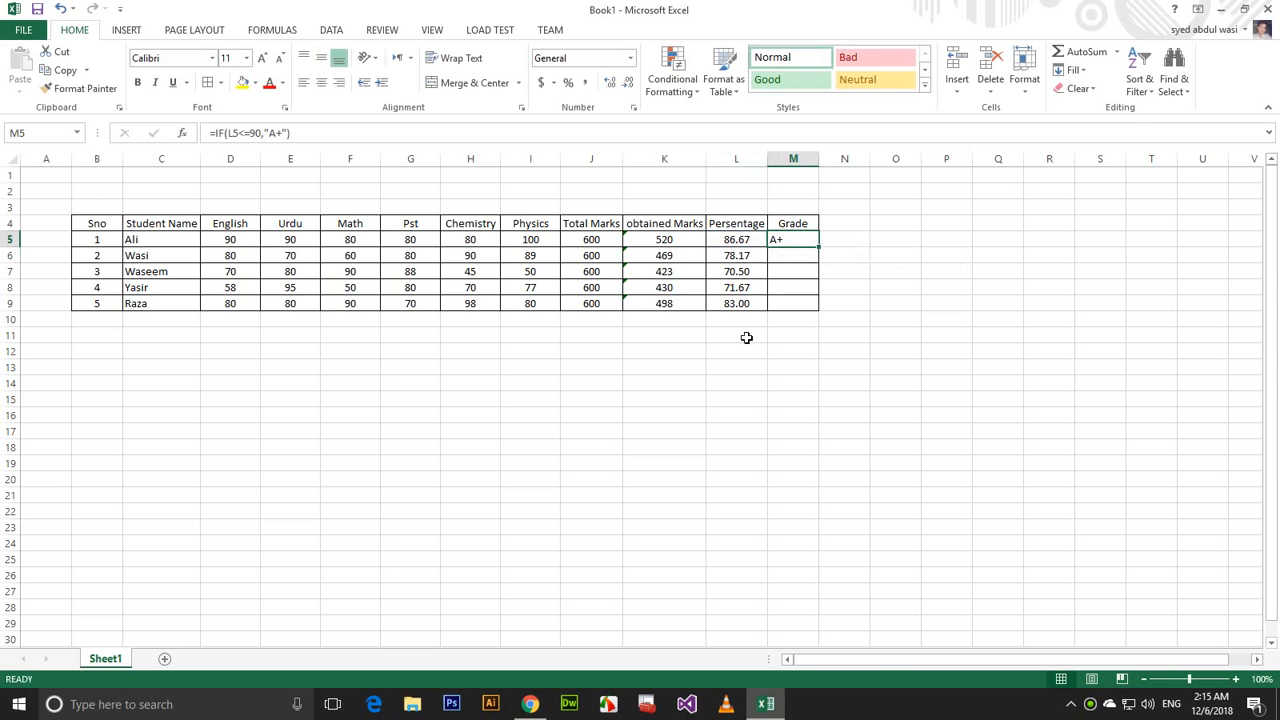
key("Left")
key("Right")
key("Left")
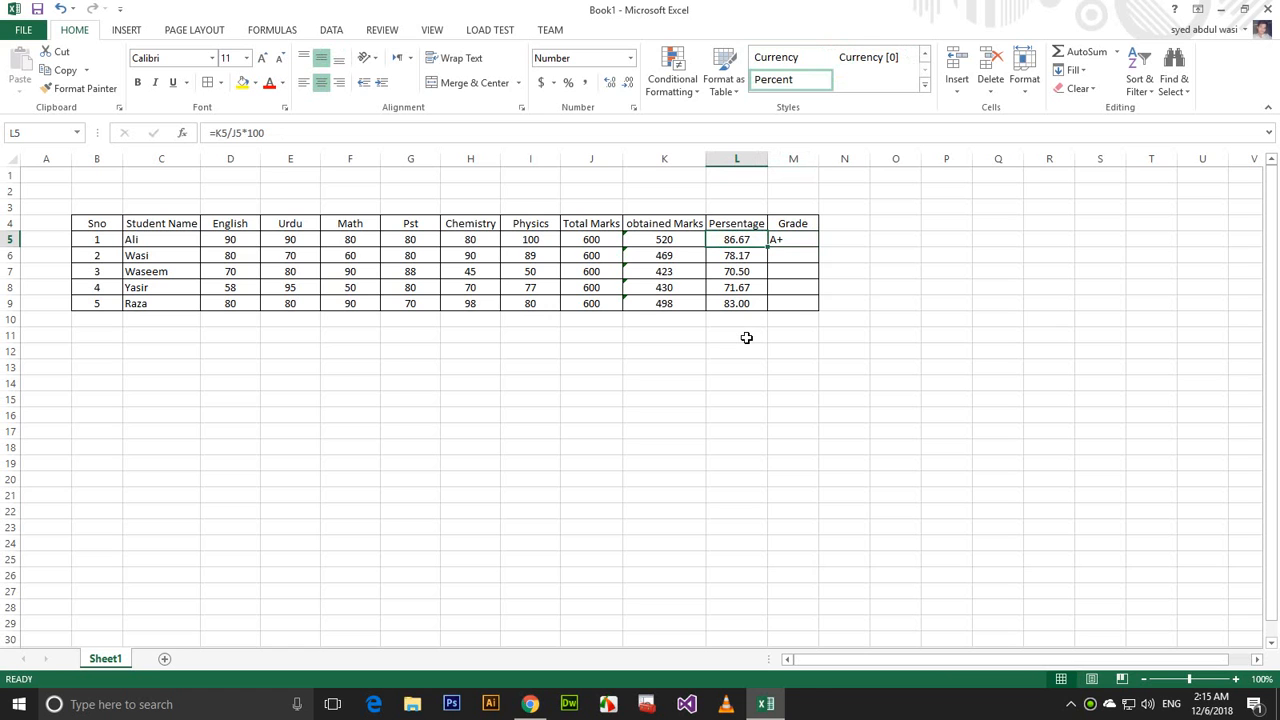
key("Right")
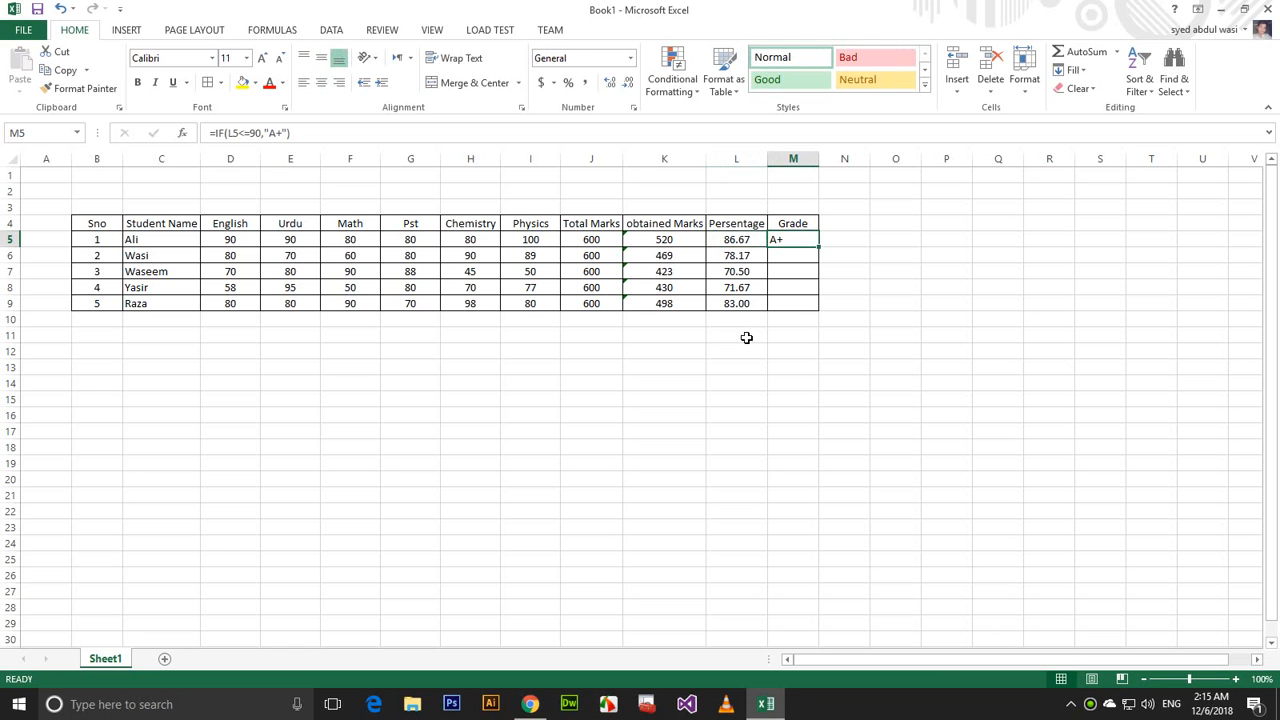
key("F2")
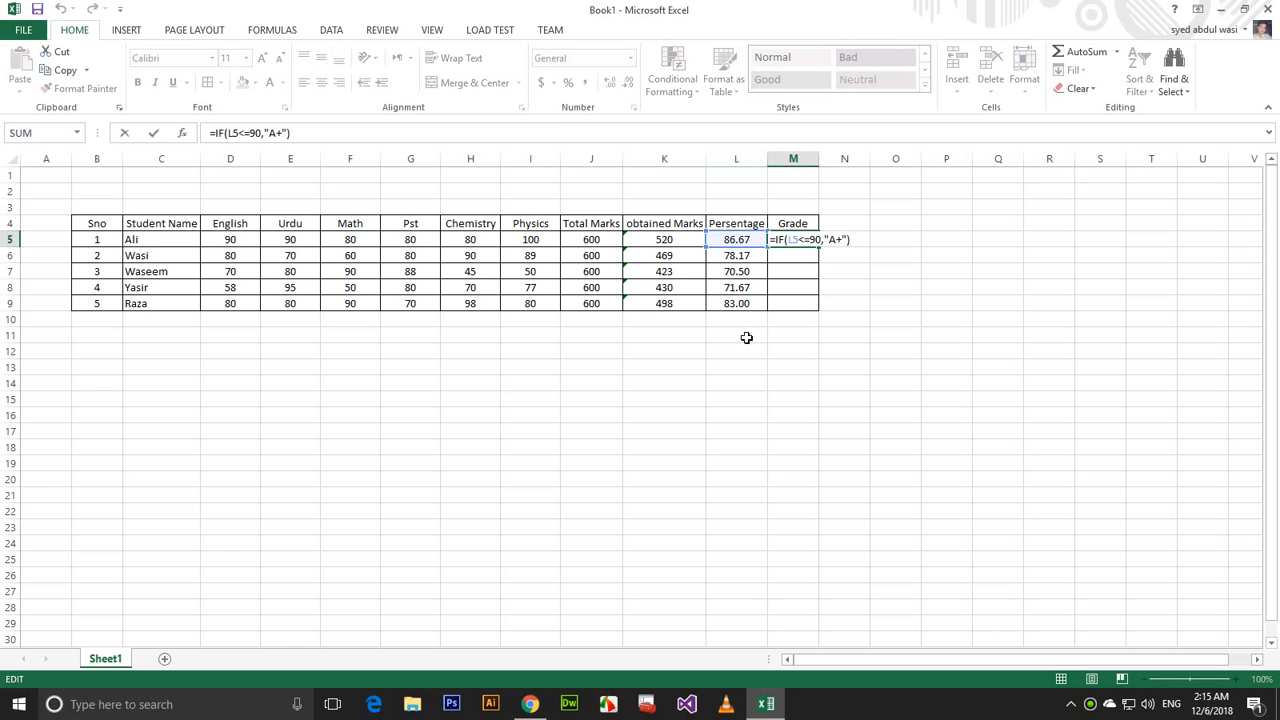
key("BackSpace")
type(",")
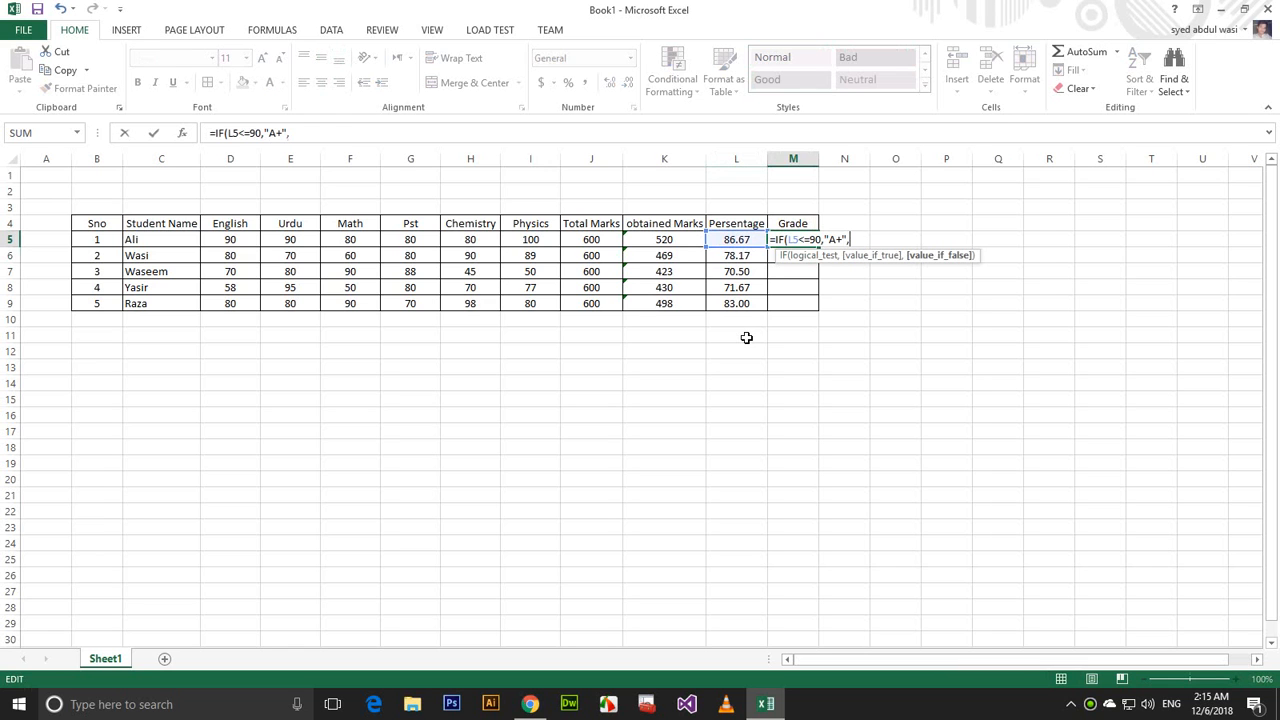
type("if")
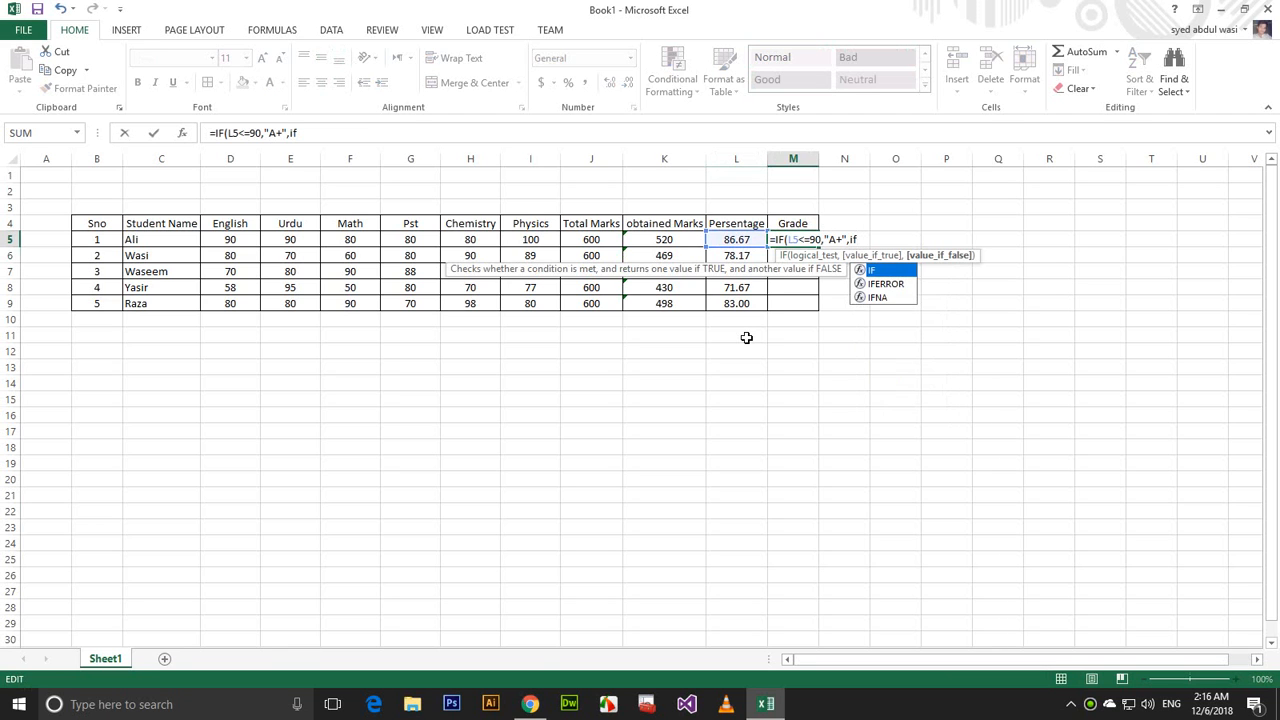
type("(")
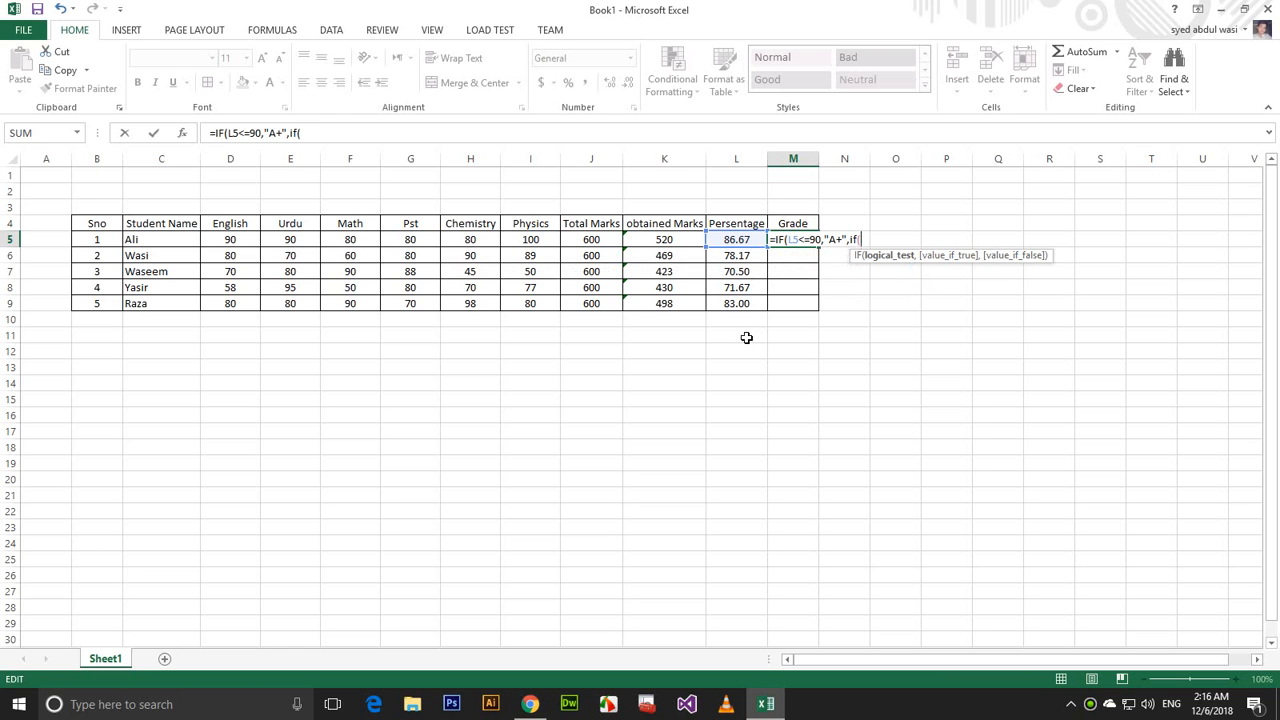
left_click(736, 240)
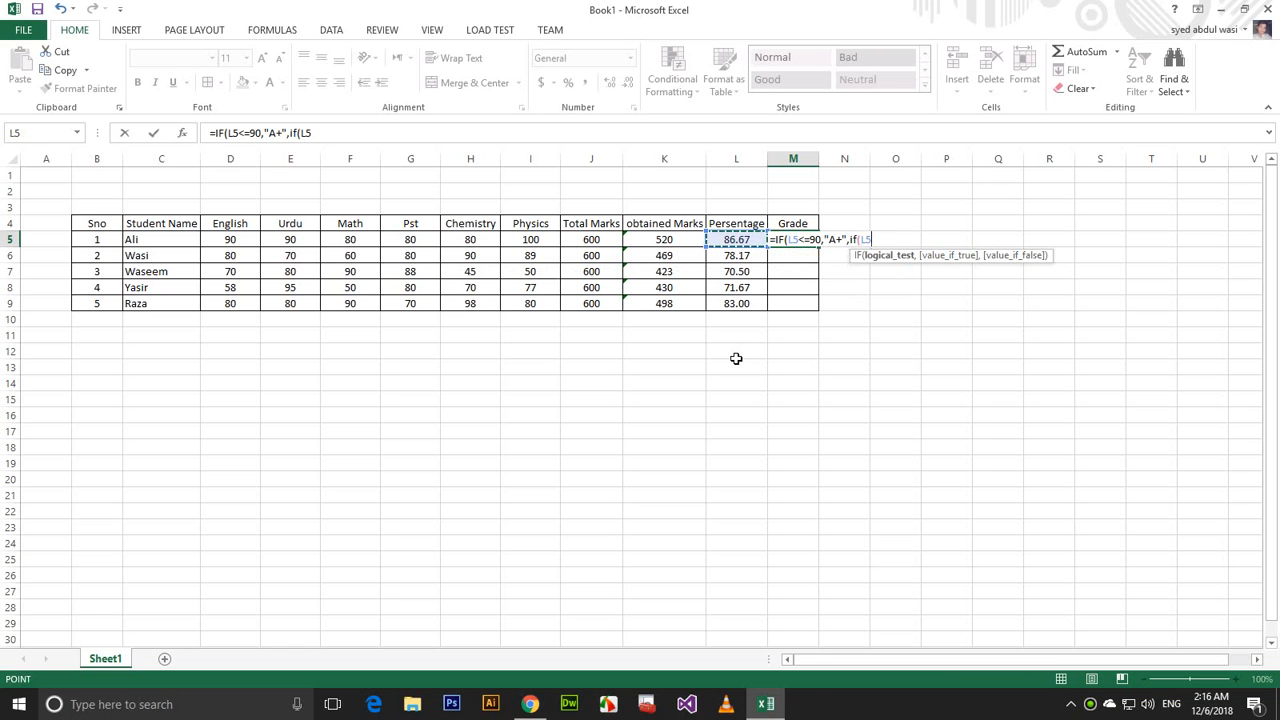
type("<")
type("=80")
type(",")
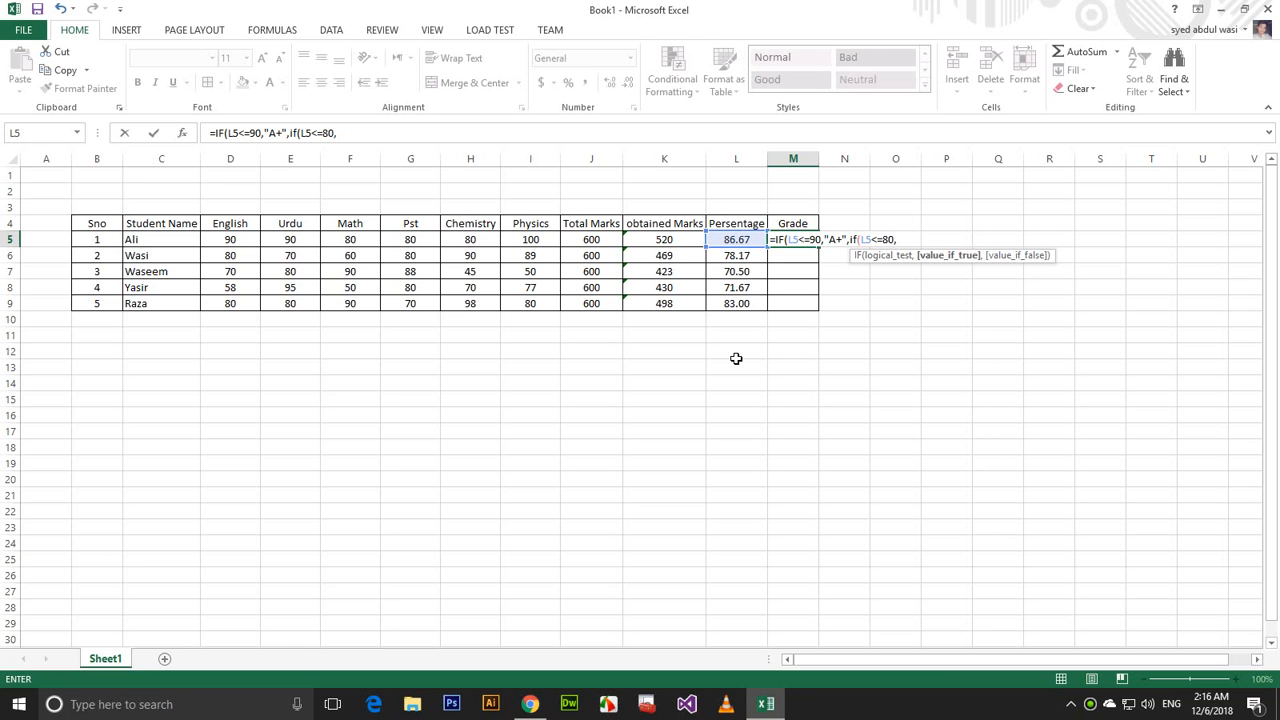
type("\"A\",if")
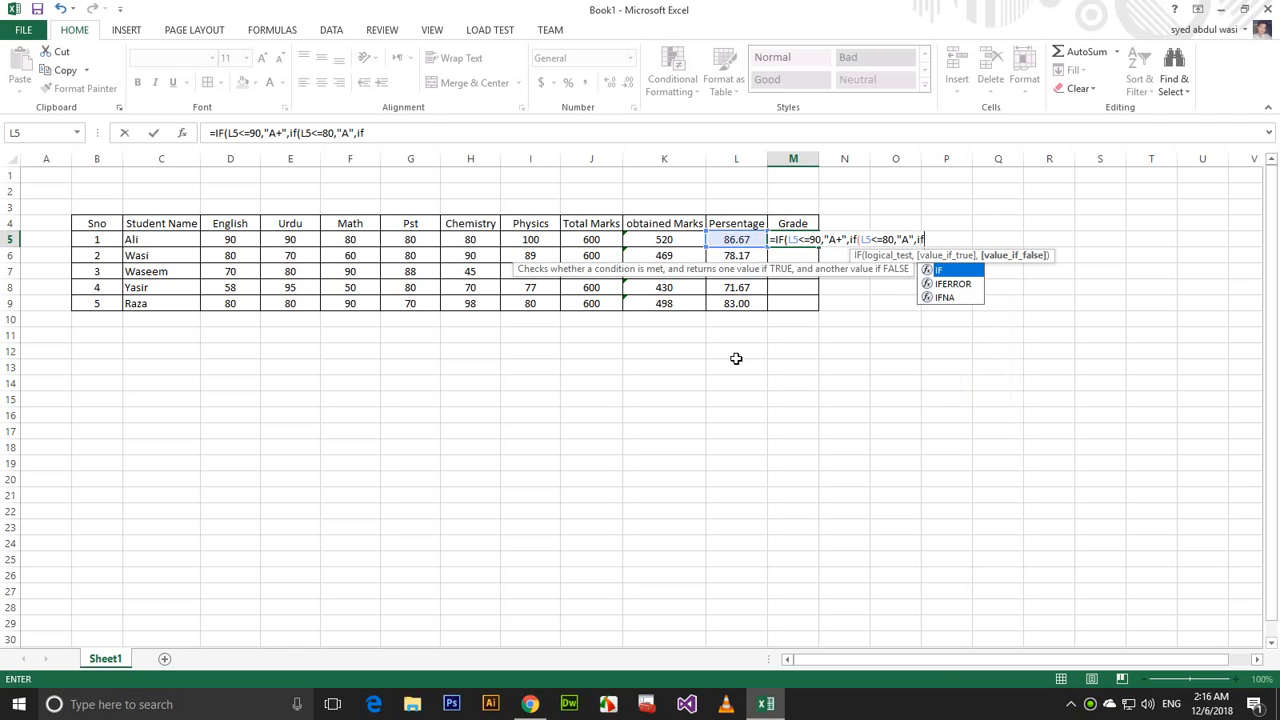
Add a third condition to the M5 formula that returns "B" when L5<=70, ending with a comma.
type("(")
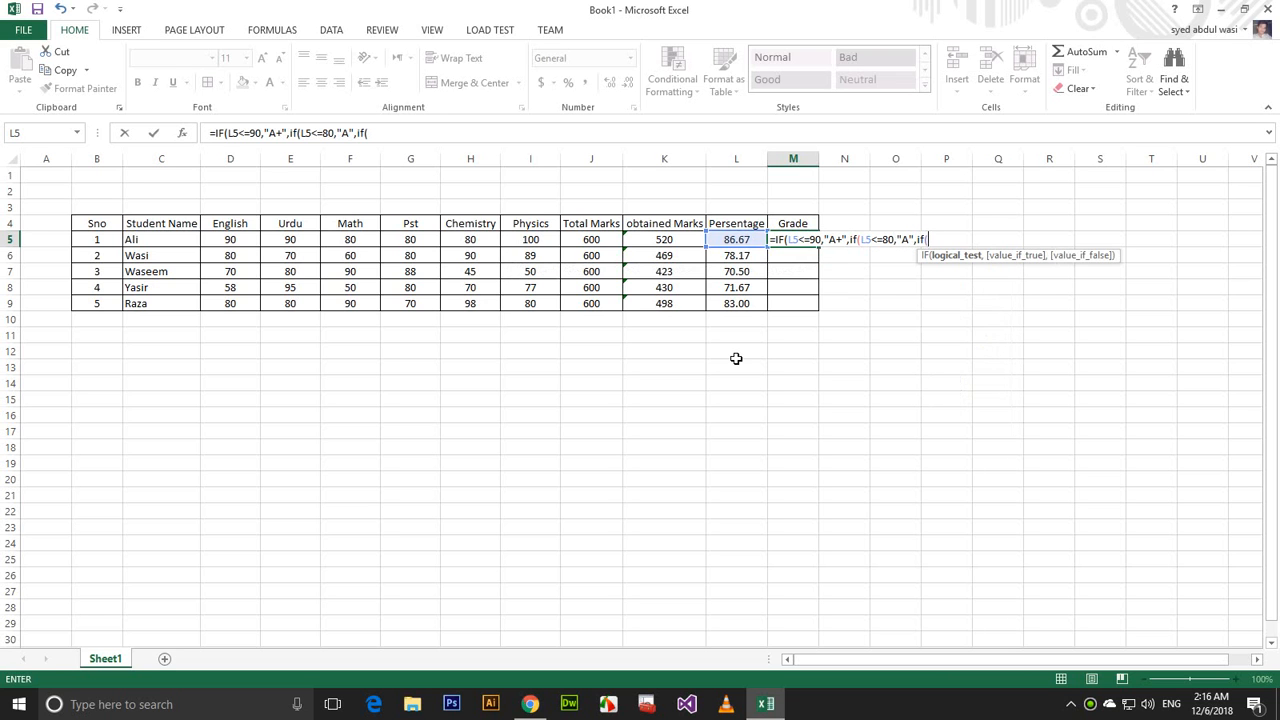
left_click(724, 242)
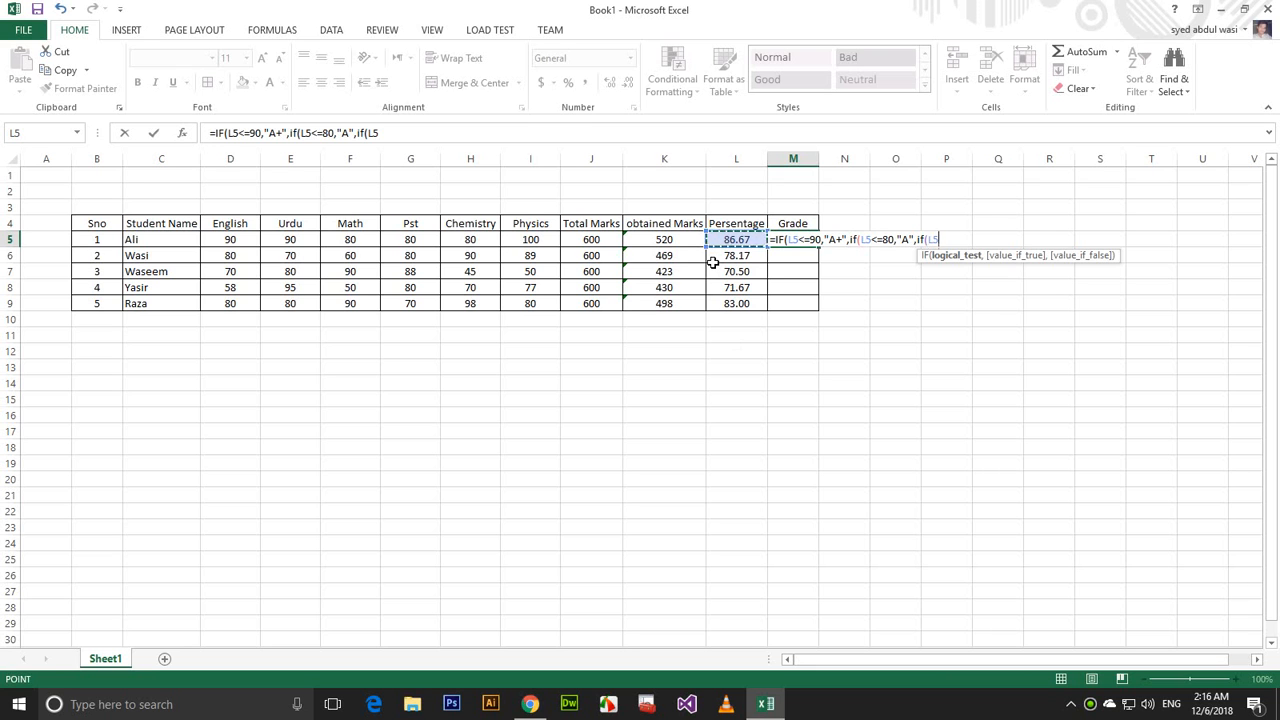
type("<=70,")
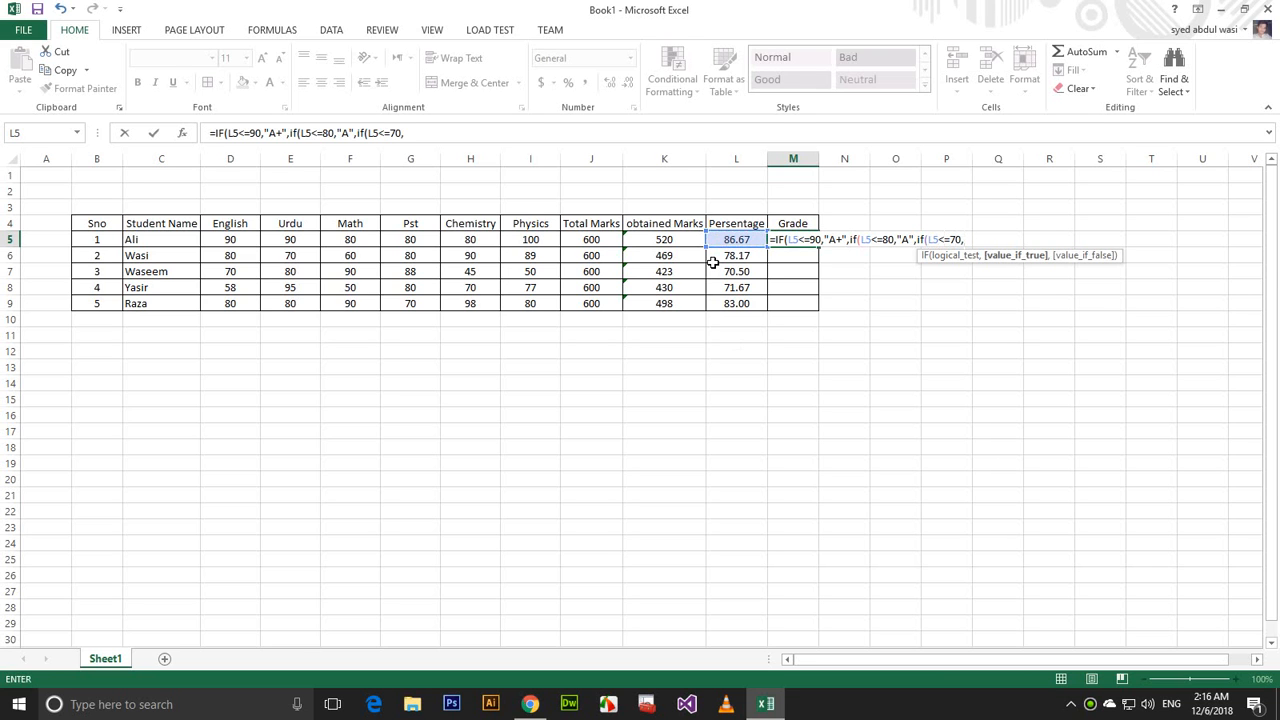
type("\"B\"")
key("Return")
key("Return")
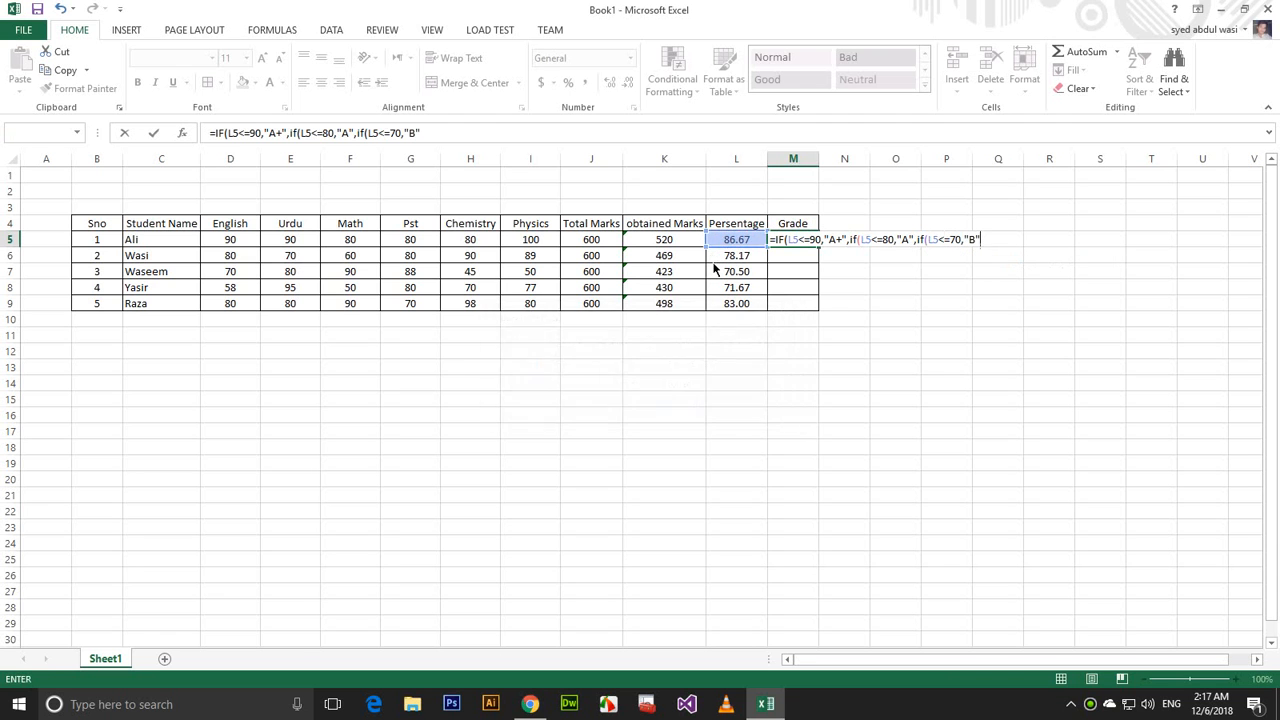
key("Return")
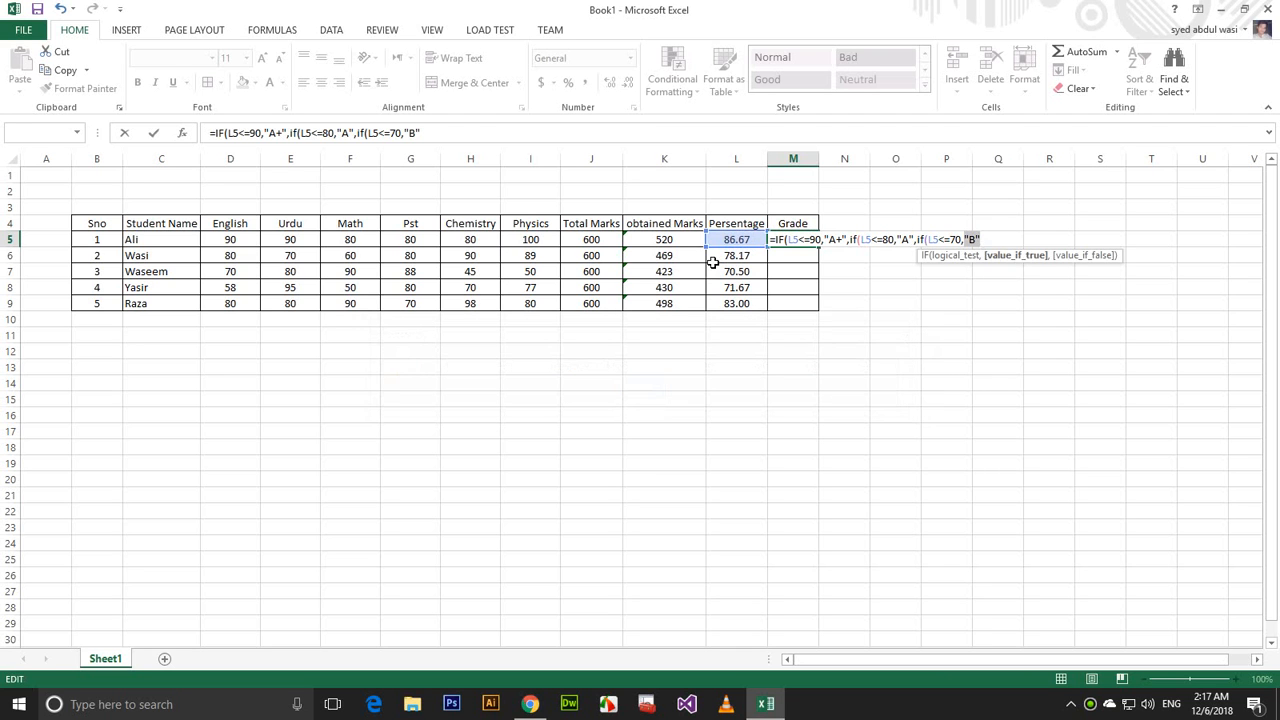
left_click(981, 238)
type(",")
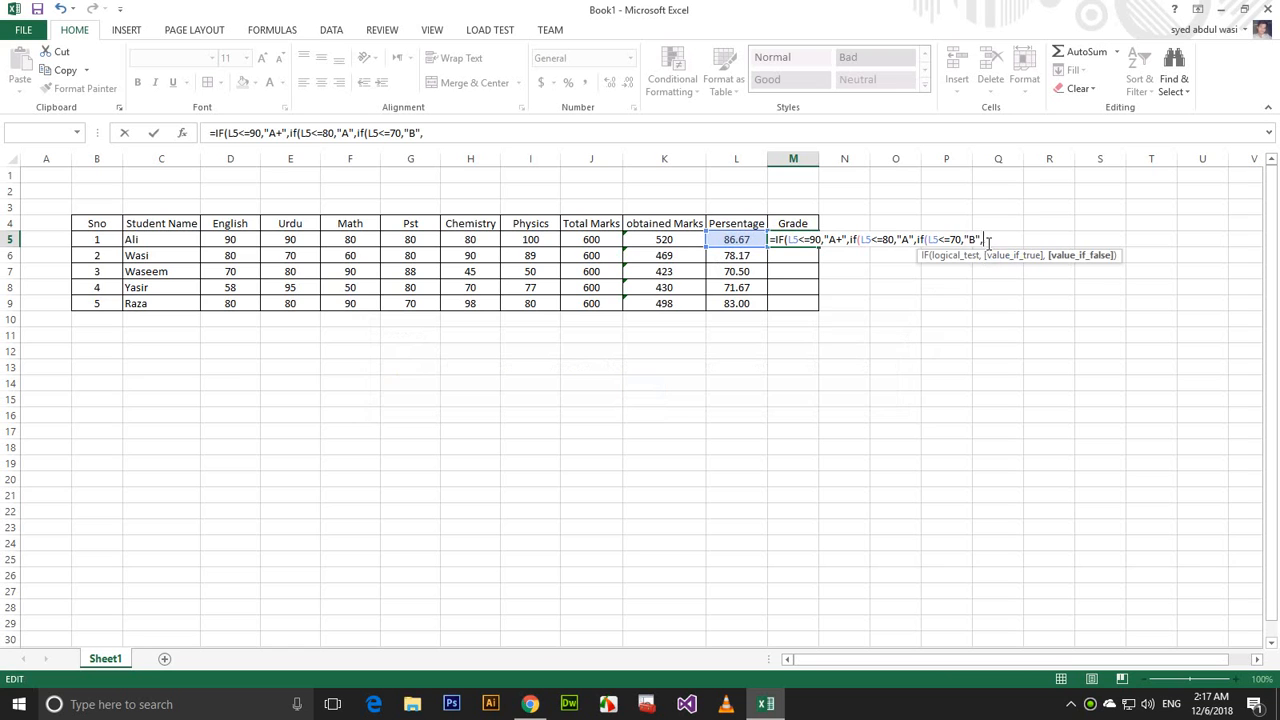
Duplicate the if(L5<=70,"B", segment at the end of the M5 formula.
left_click_drag(984, 238, 912, 238)
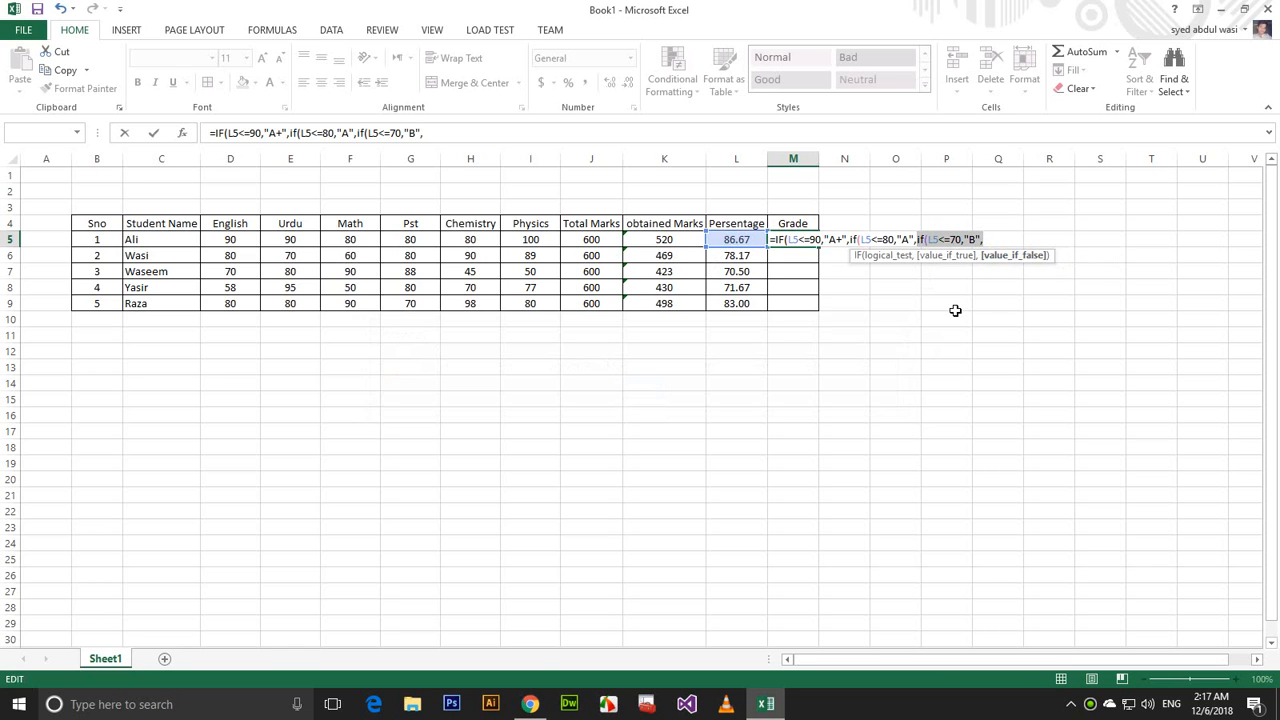
key("ctrl+c")
key("Left")
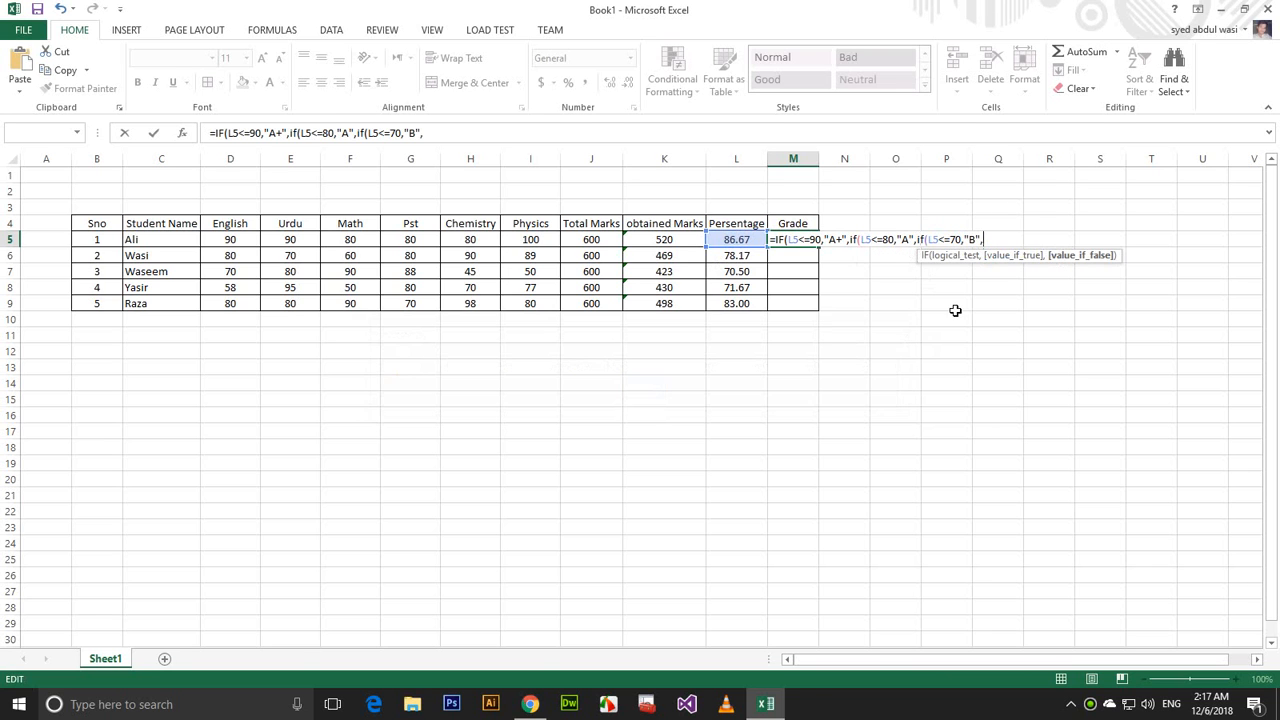
key("ctrl+v")
key("Left")
key("Left")
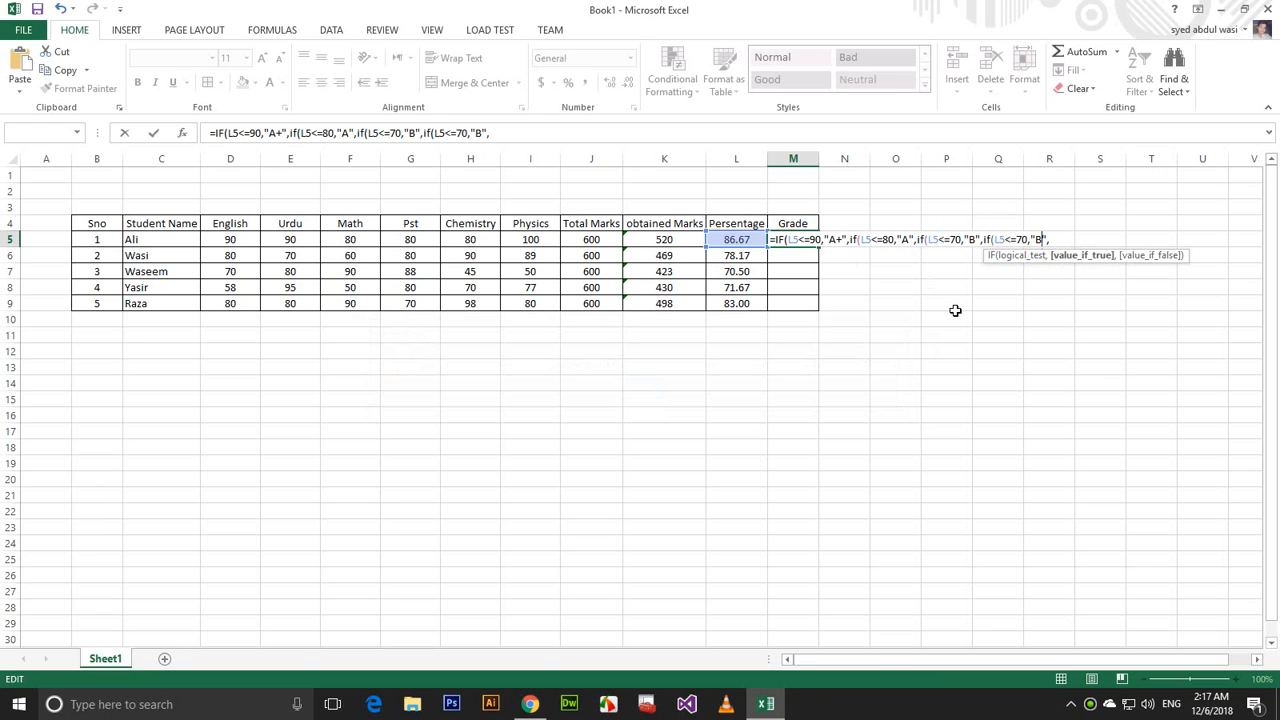
Change the duplicated condition in the M5 formula to return "C" when L5<=60.
key("BackSpace")
type("C")
key("Left")
key("Left")
key("Left")
key("BackSpace")
key("BackSpace")
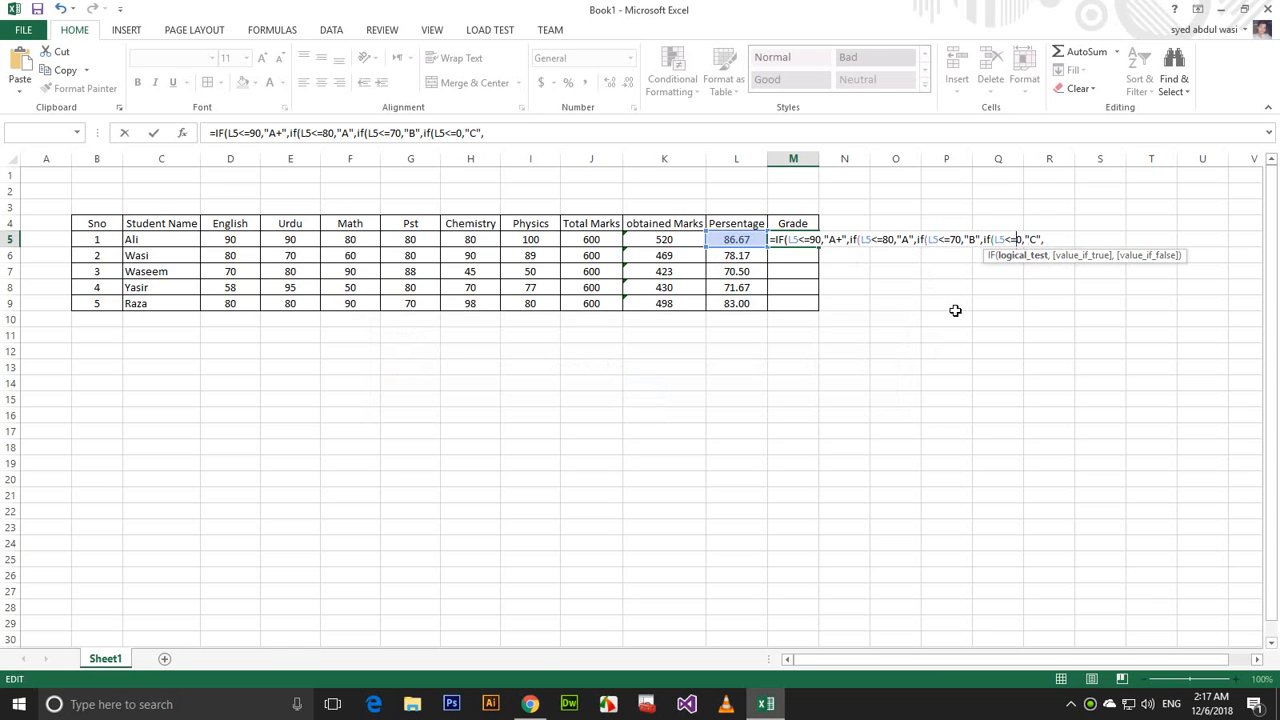
type("60")
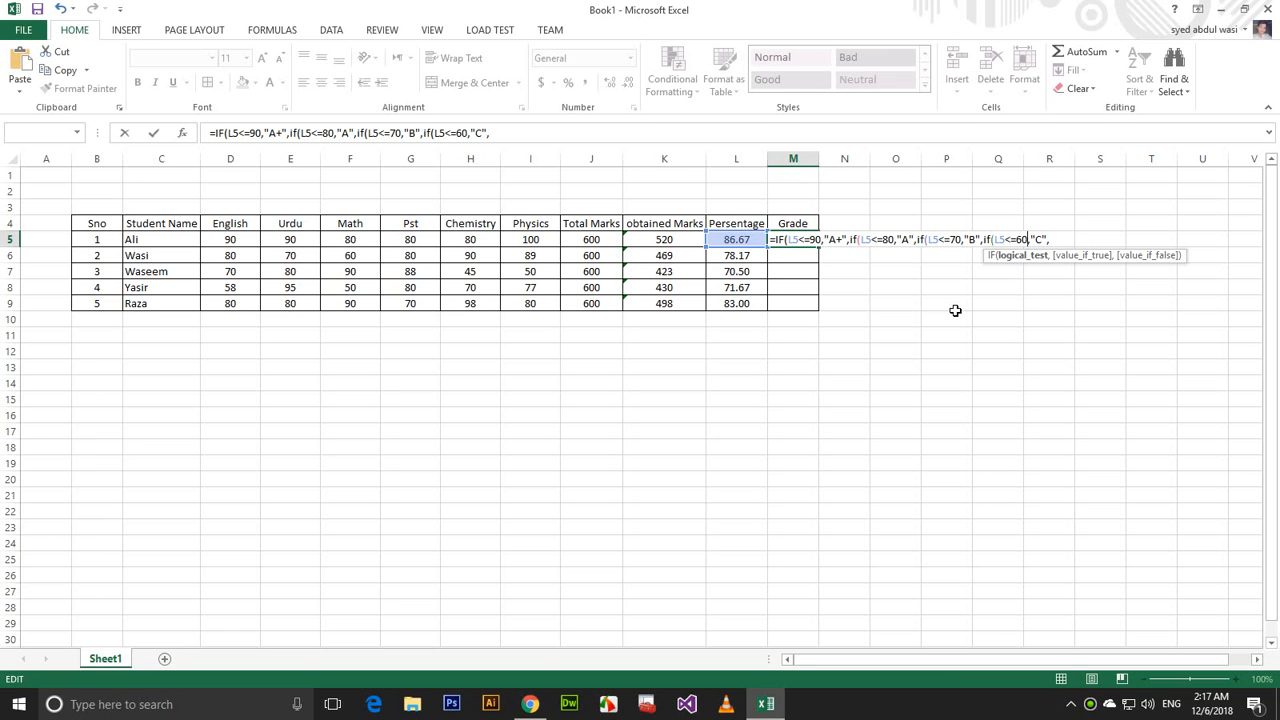
Paste the copied IF segment again at the end of the M5 formula and change it to return "D" when L5<=50.
type("if(L5<=70,\"B\",")
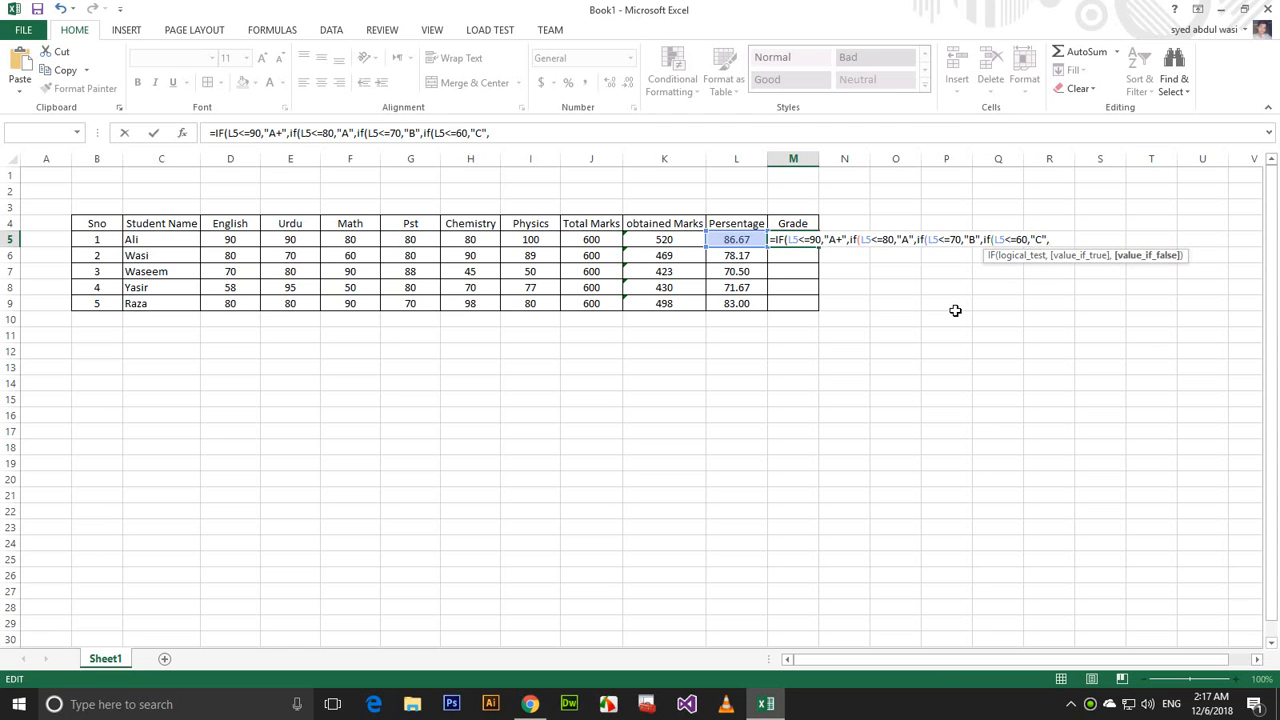
key("Left")
key("Left")
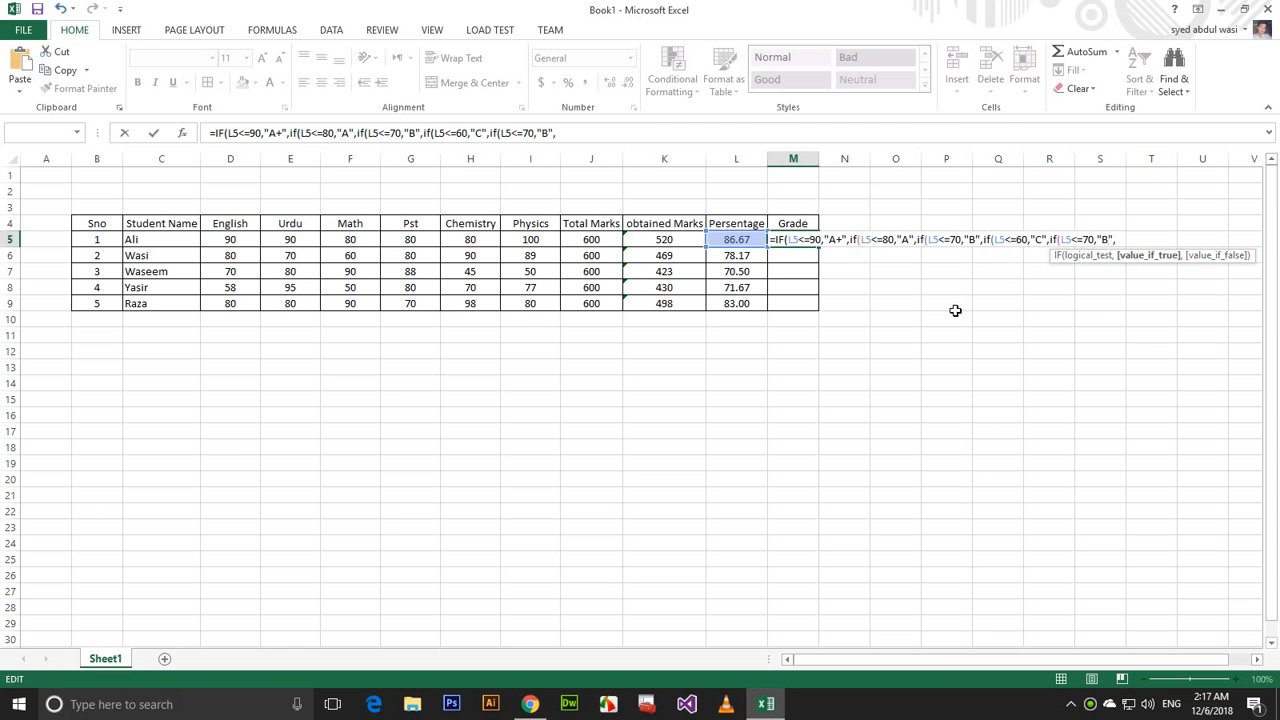
key("BackSpace")
type("D")
key("Left")
key("Left")
key("Left")
key("Left")
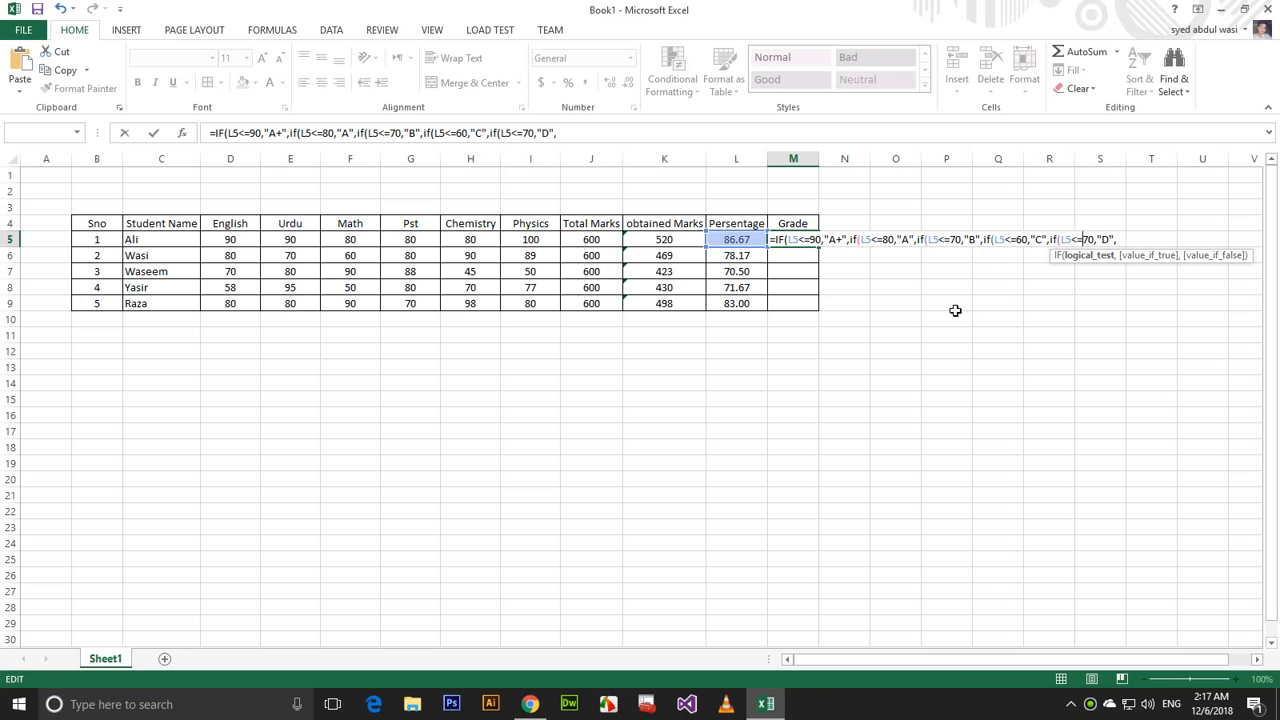
key("BackSpace")
type("5")
Append one more copy of the if(L5<=70,"B", segment after the "D" condition in the M5 formula.
key("Right")
key("Right")
key("Right")
key("Right")
key("Right")
key("Right")
type("if(L5<=70,\"B\",")
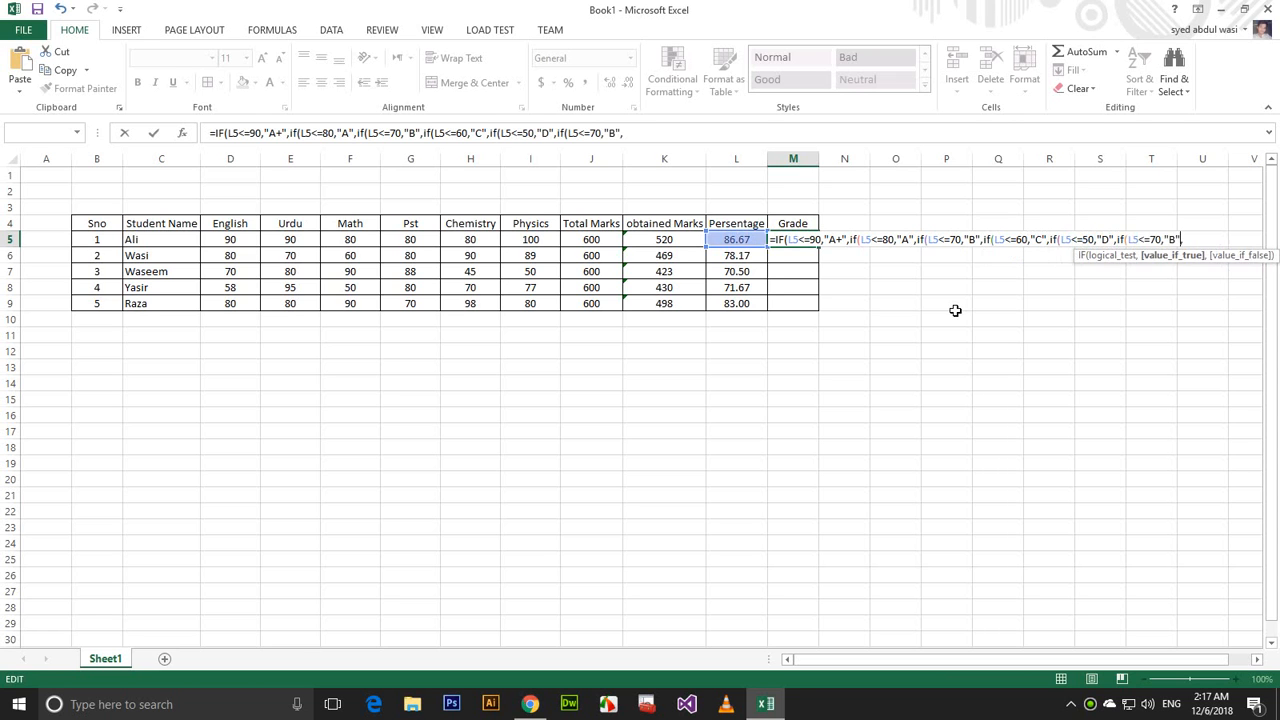
Change the last duplicated condition in the M5 formula to return "F" when L5<=40.
key("BackSpace")
type("F")
key("Left")
key("Left")
key("Left")
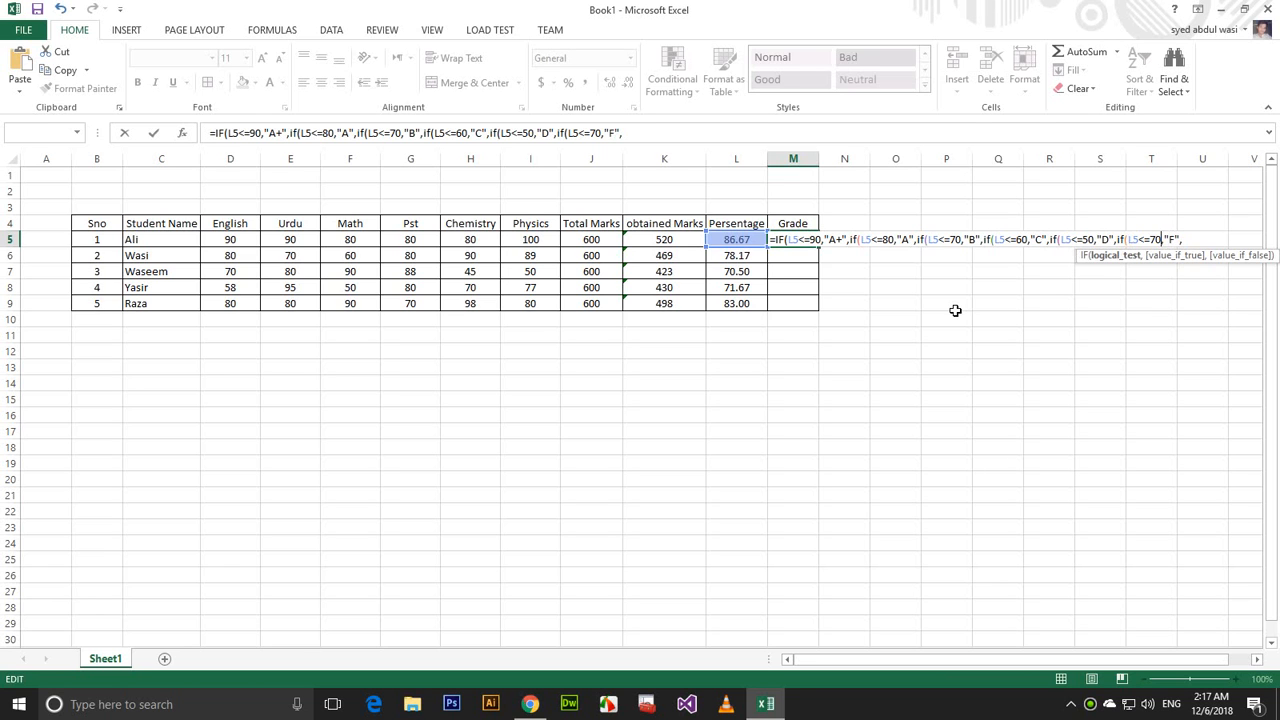
key("Left")
key("BackSpace")
type("4")
key("Right")
key("Right")
key("Right")
key("Right")
key("Right")
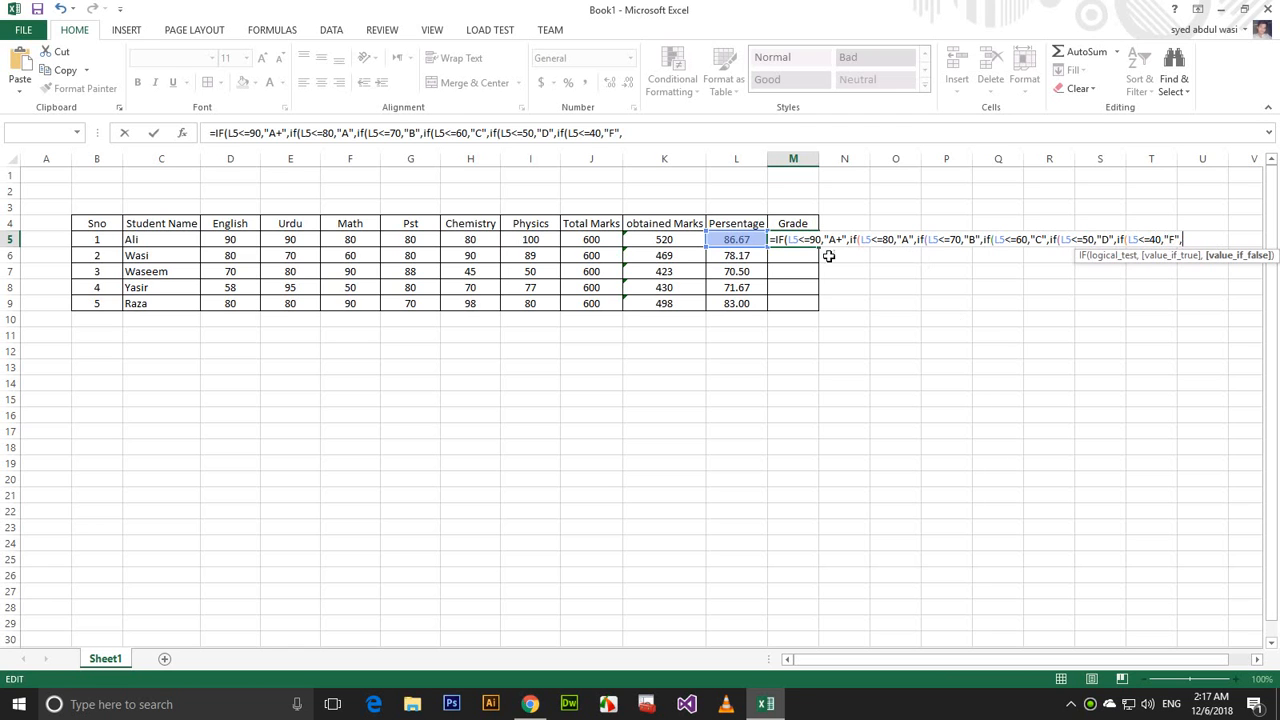
Remove the trailing comma from the M5 formula, close it with six parentheses and enter it.
left_click(787, 240)
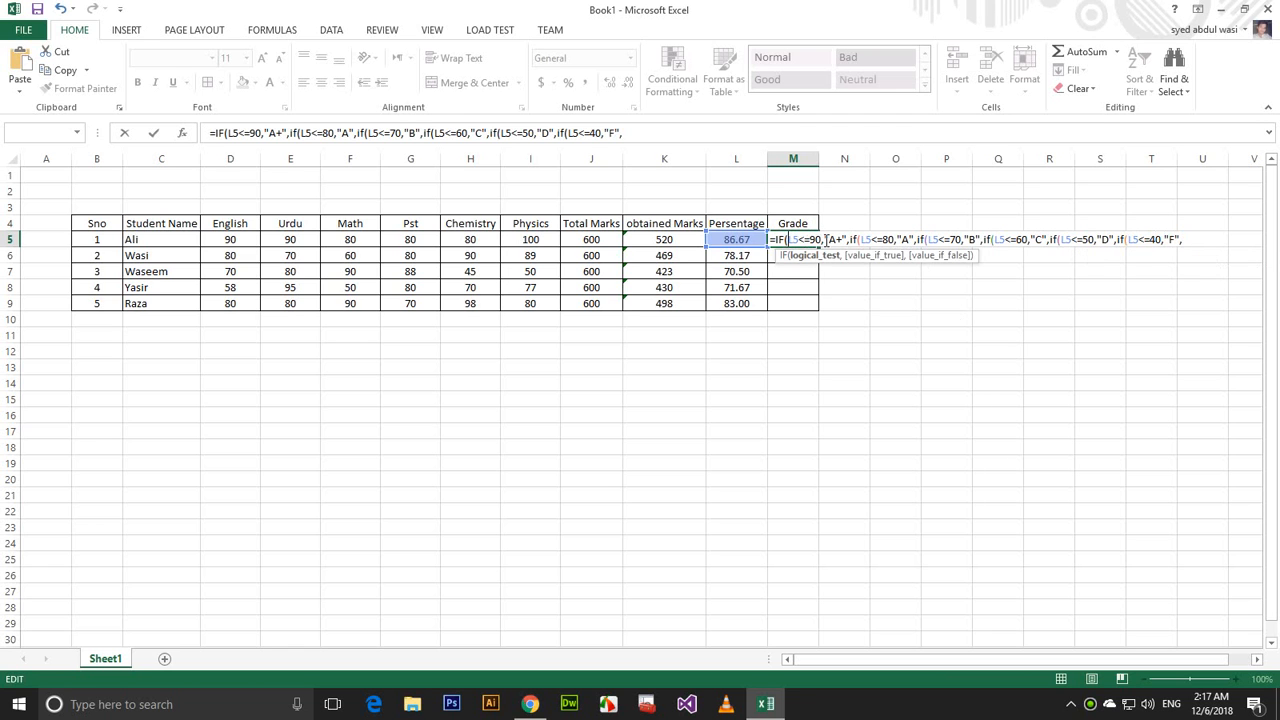
left_click(862, 240)
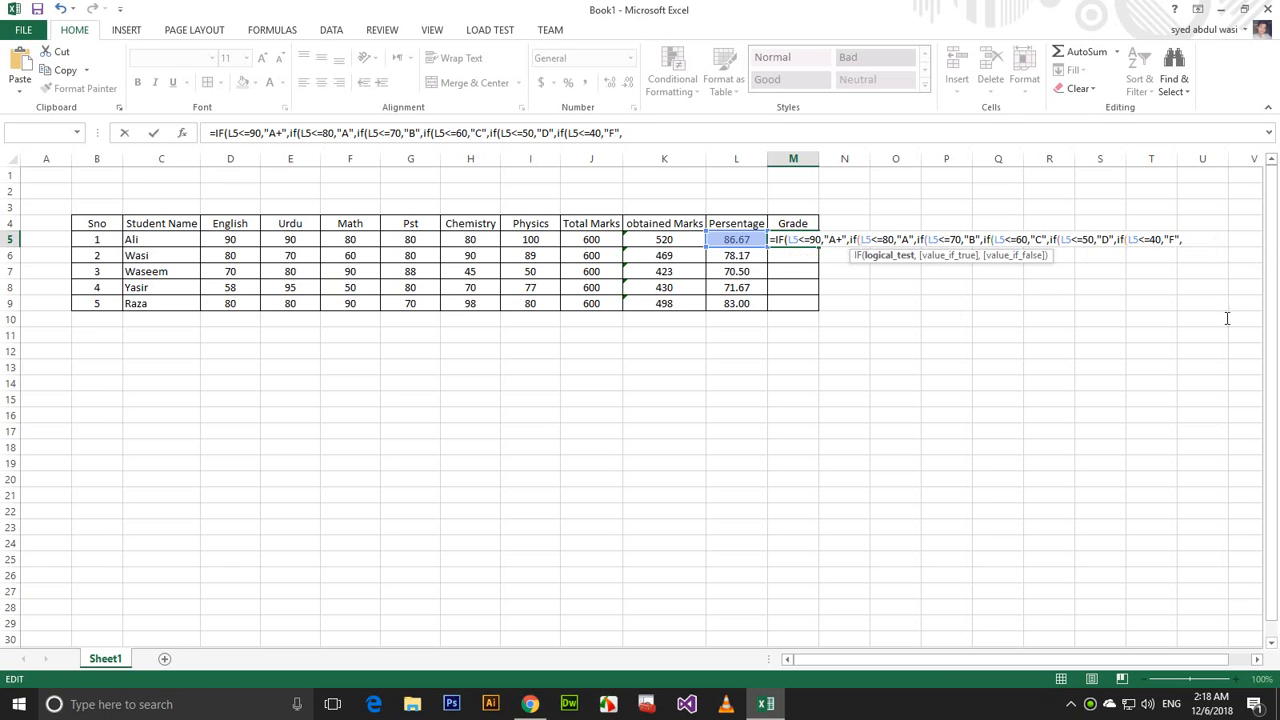
key("End")
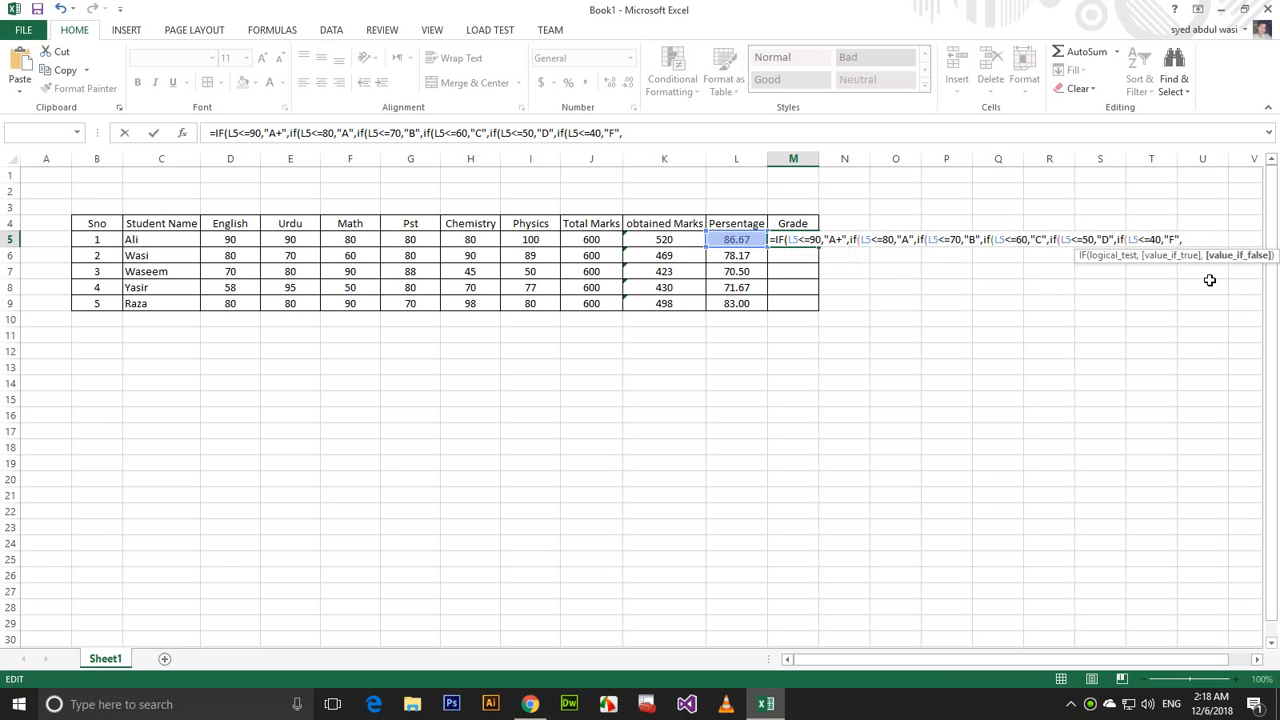
key("BackSpace")
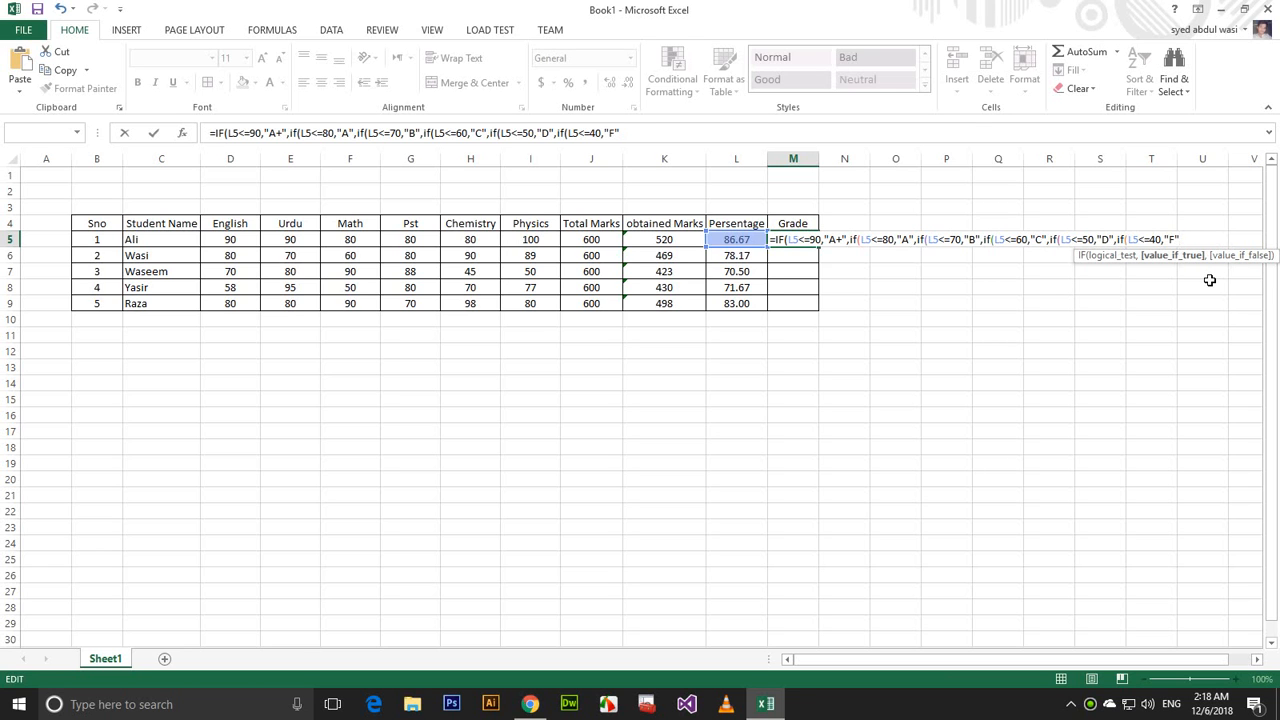
type(")")
key("BackSpace")
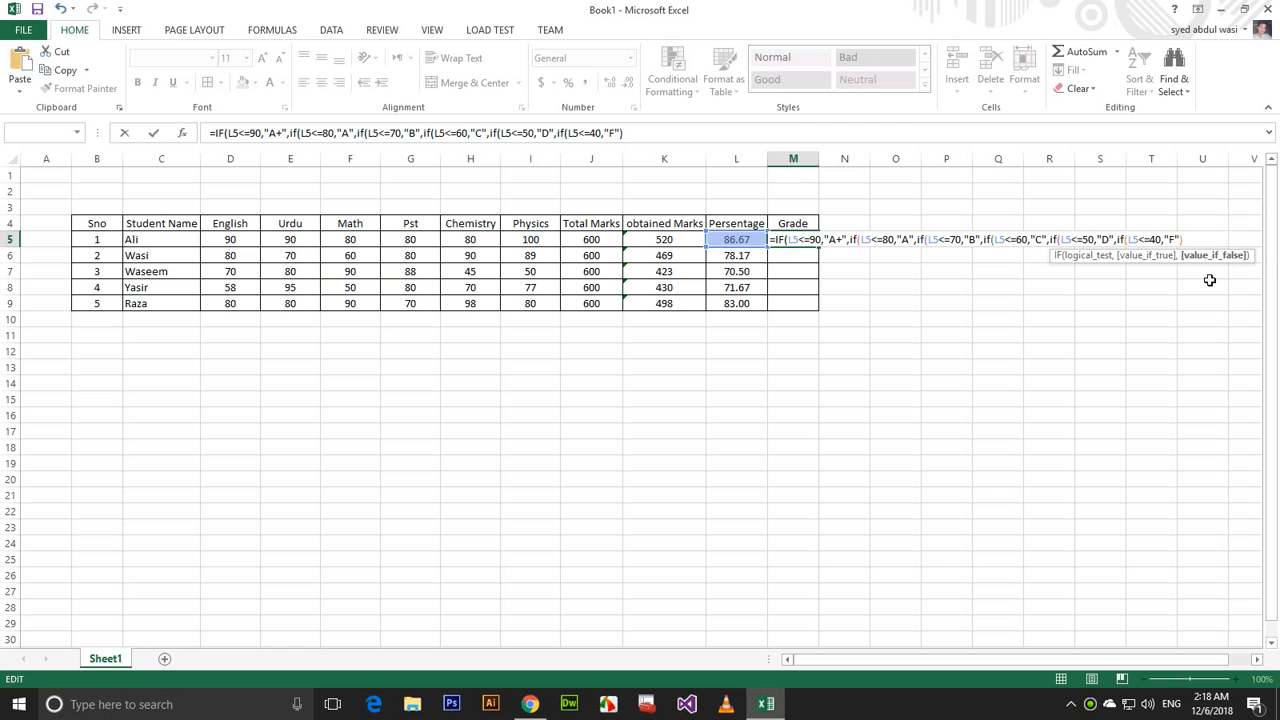
type("))")
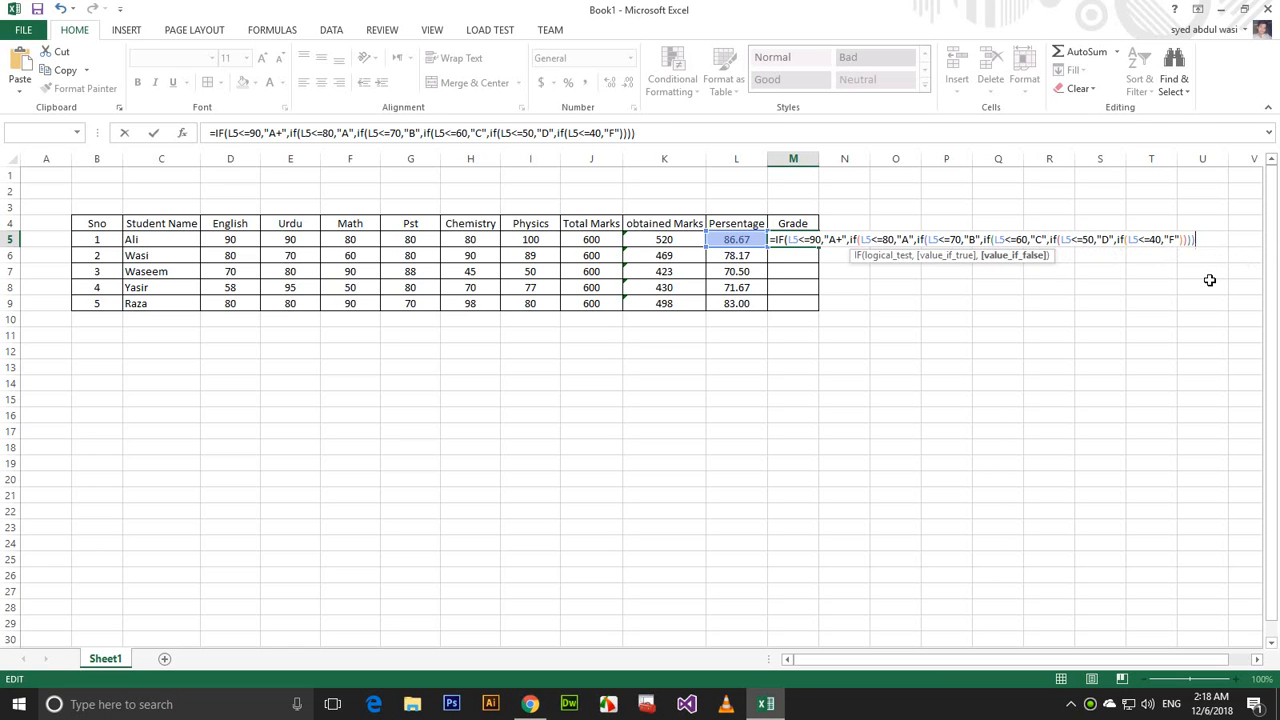
type(")")
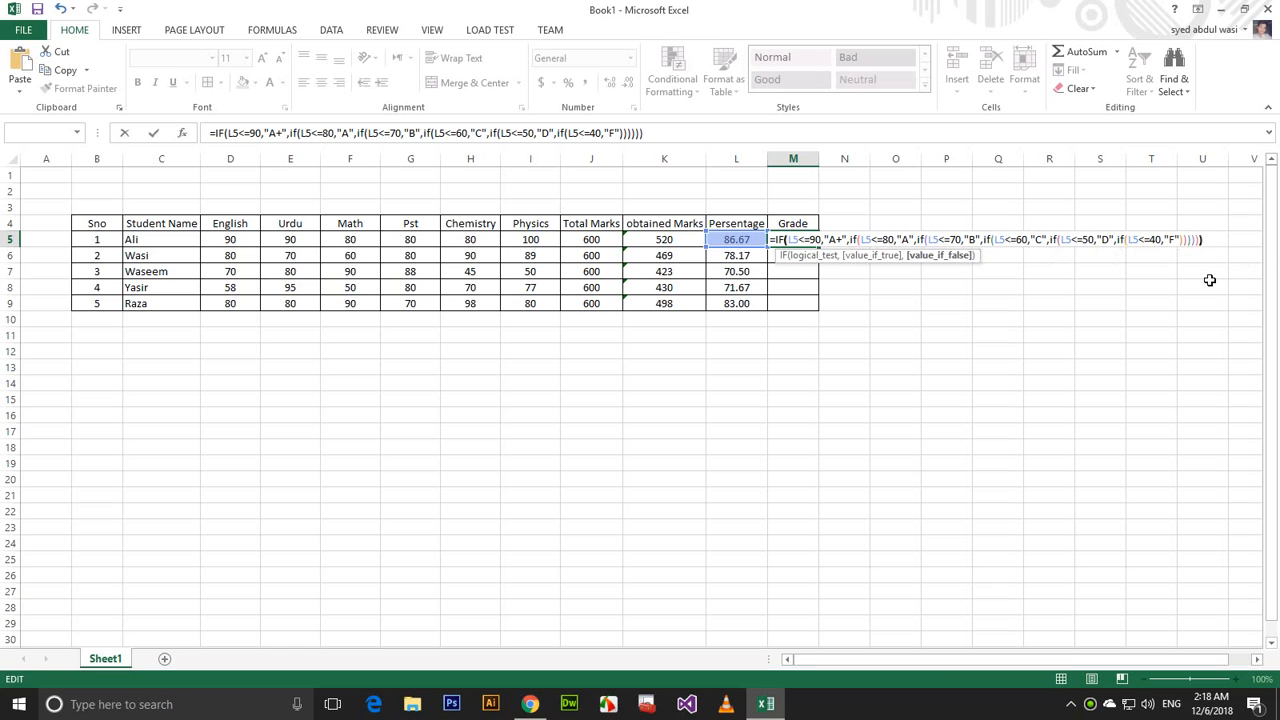
type(")")
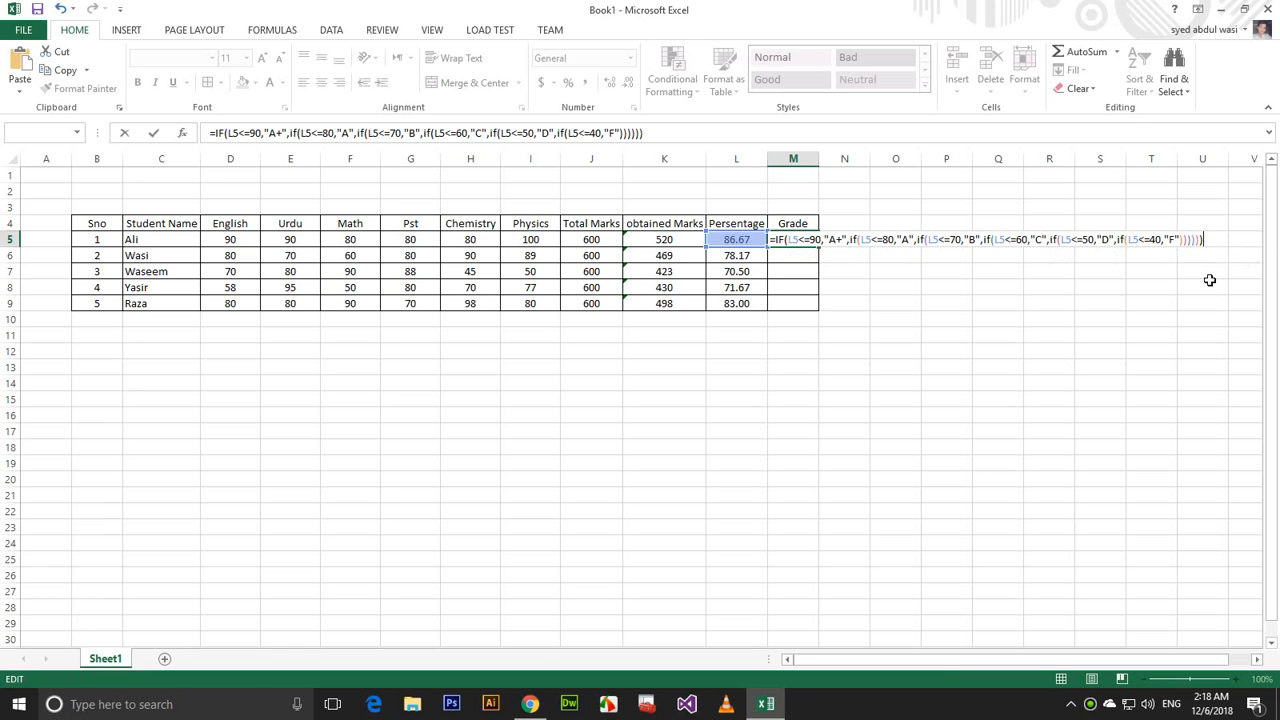
key("Return")
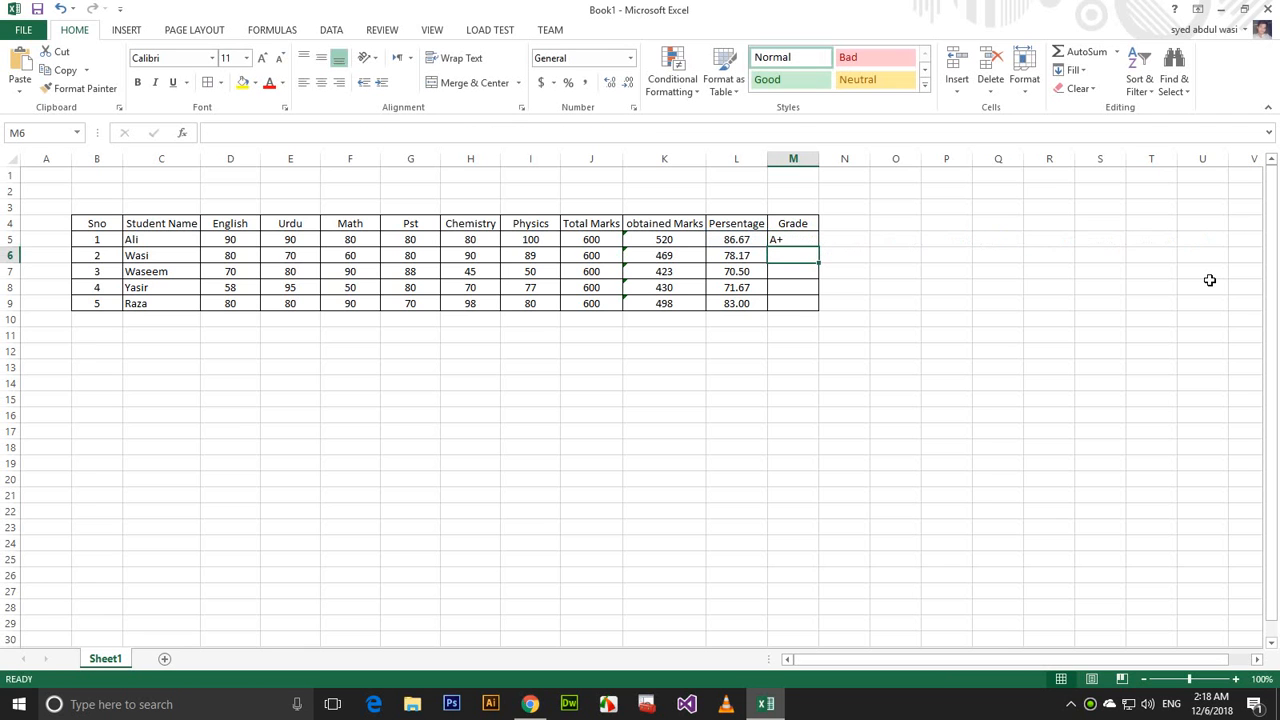
Fill the M5 grade formula down through M9 and inspect the copy in M6.
key("Up")
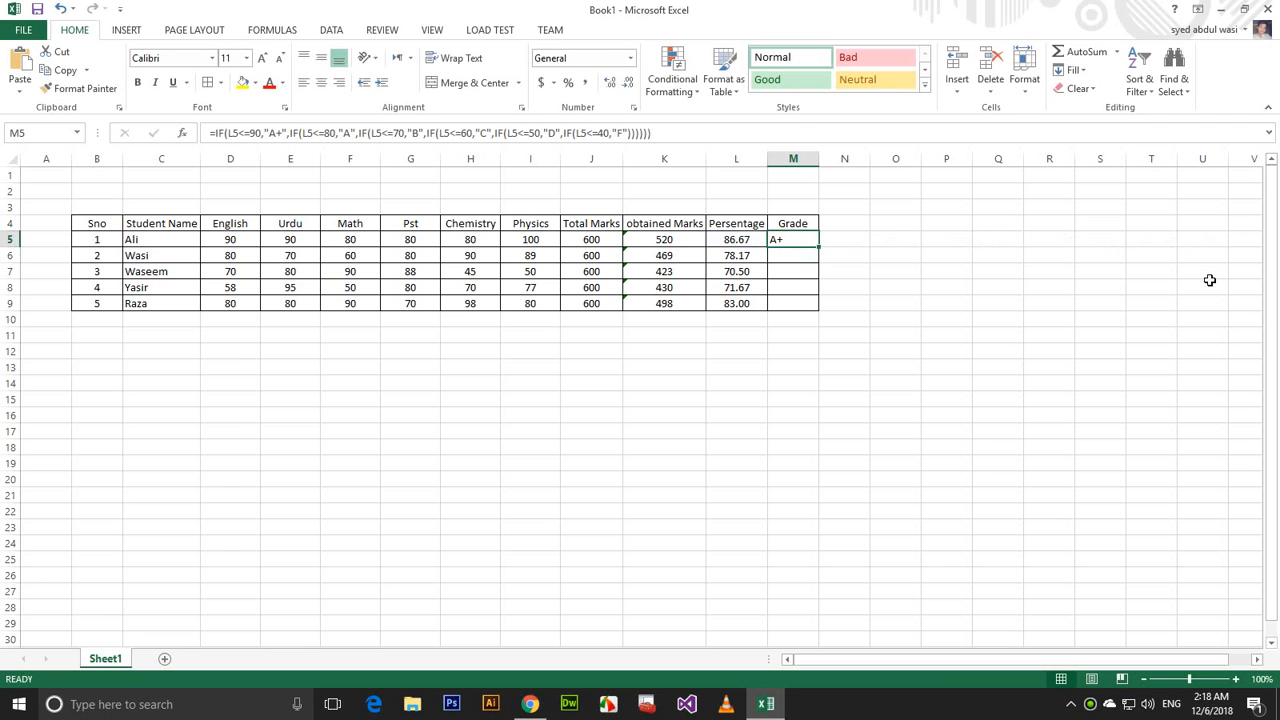
left_click_drag(818, 247, 818, 310)
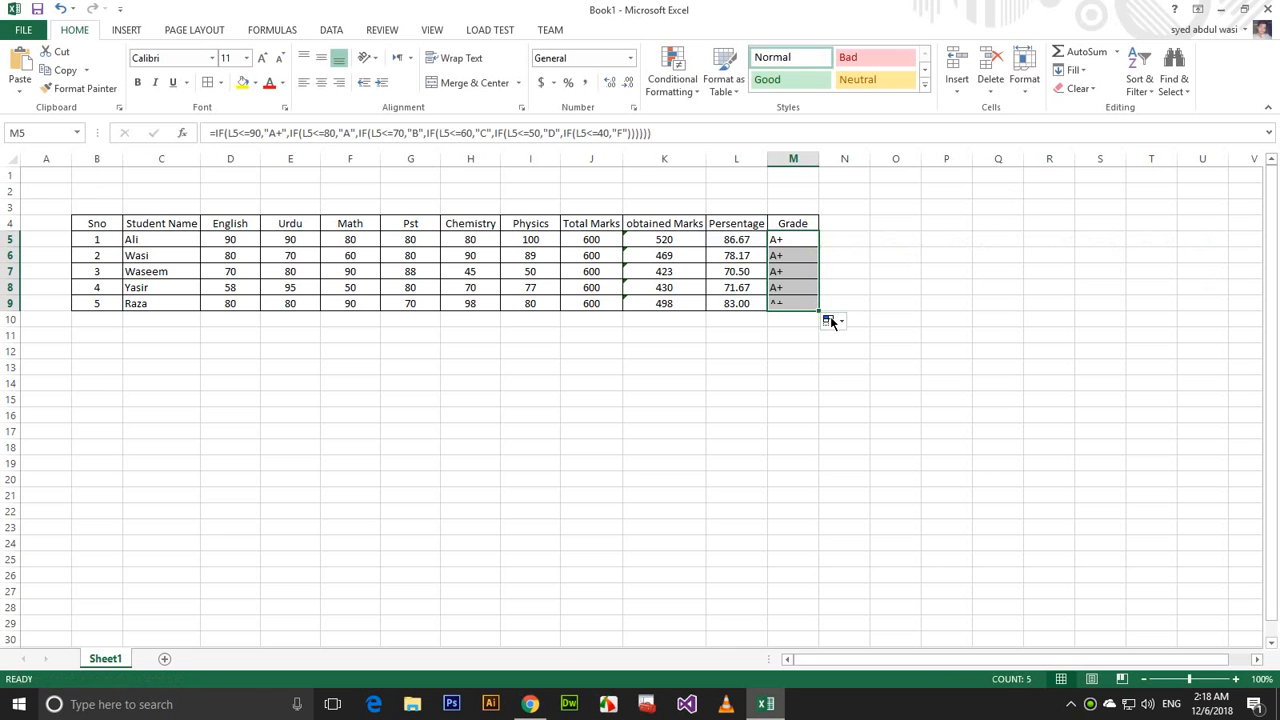
left_click(801, 254)
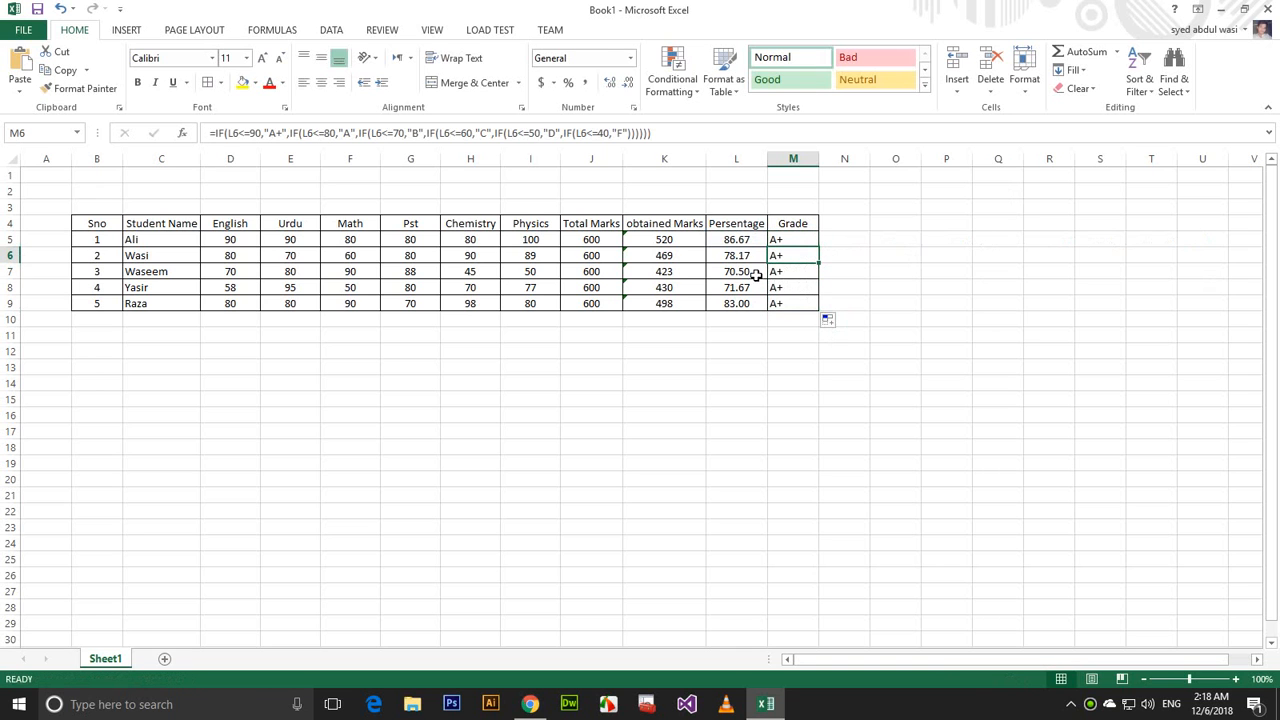
Set the English, Urdu, Math and Pst marks in row 7 to 50 each.
left_click(349, 276)
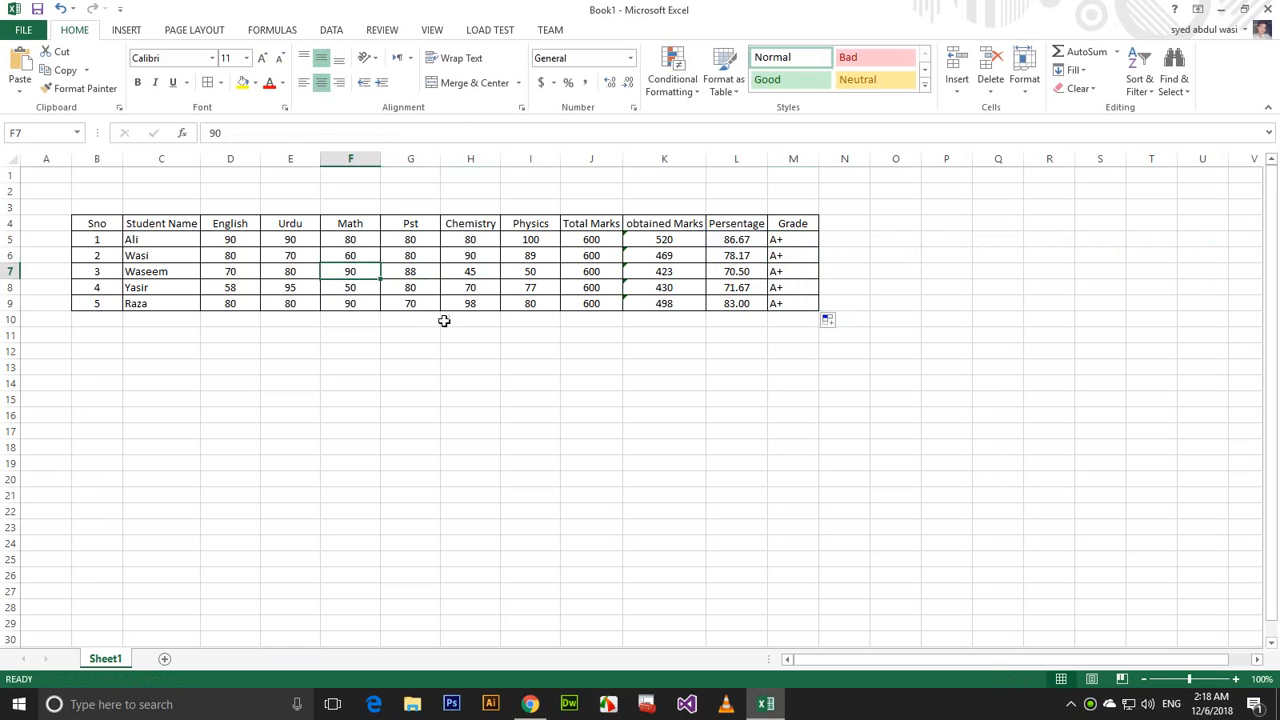
type("50")
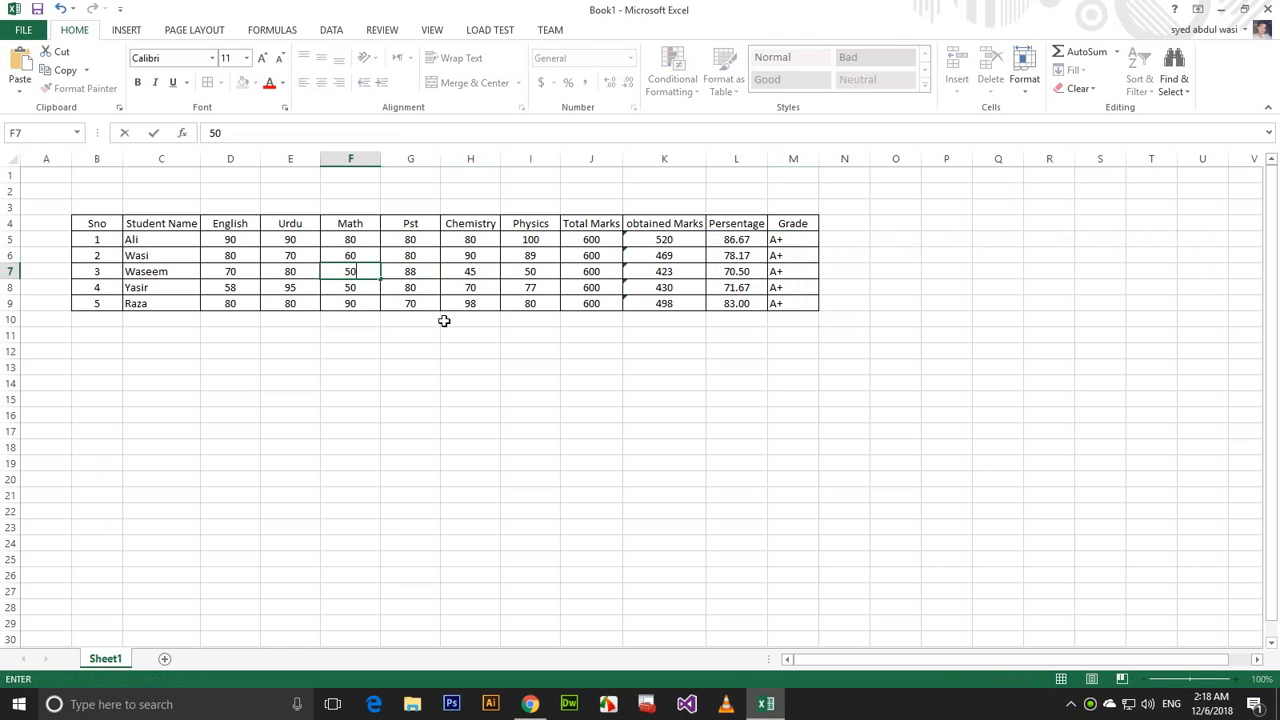
key("Return")
key("Left")
key("Up")
key("Left")
type("50")
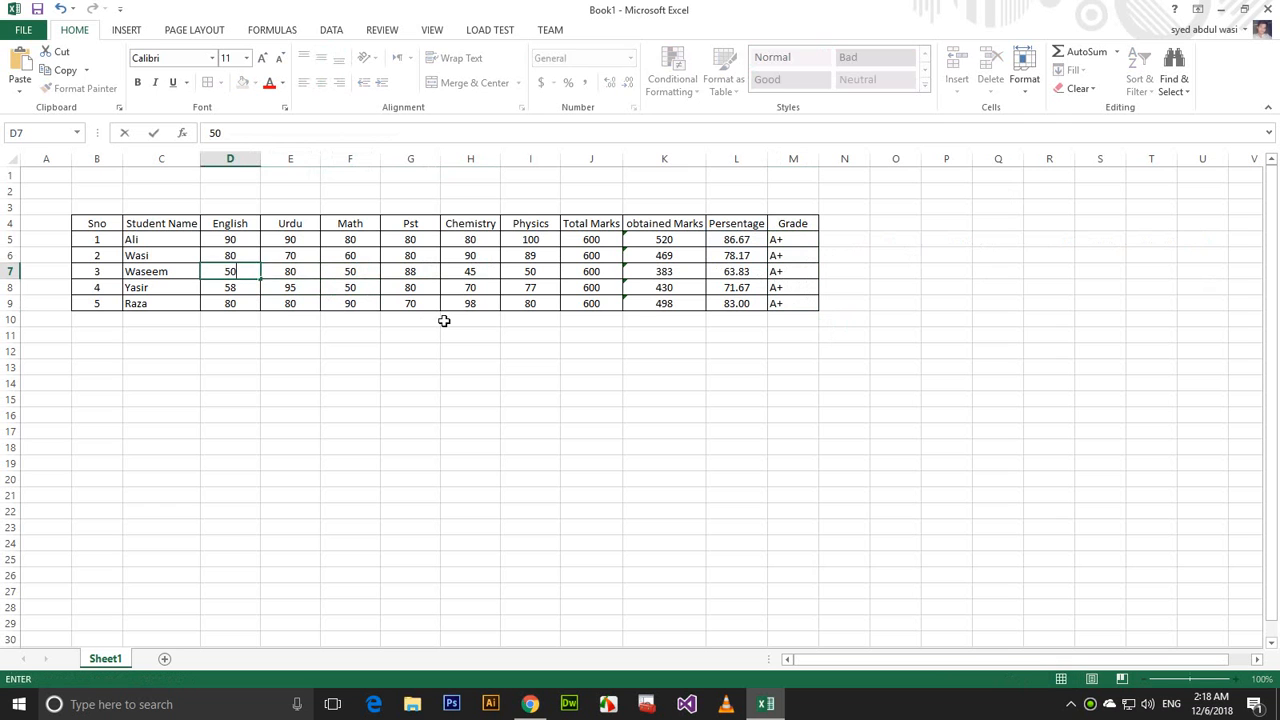
key("Tab")
type("50")
key("Tab")
key("Tab")
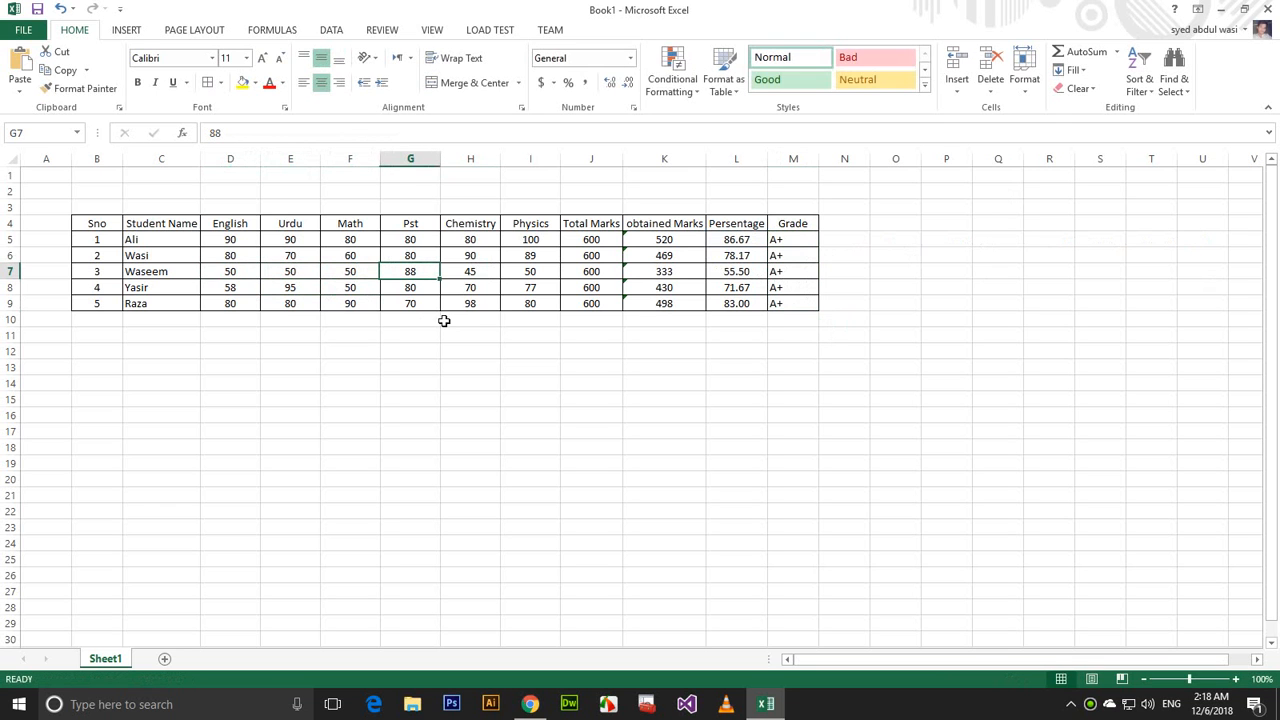
type("50")
key("Tab")
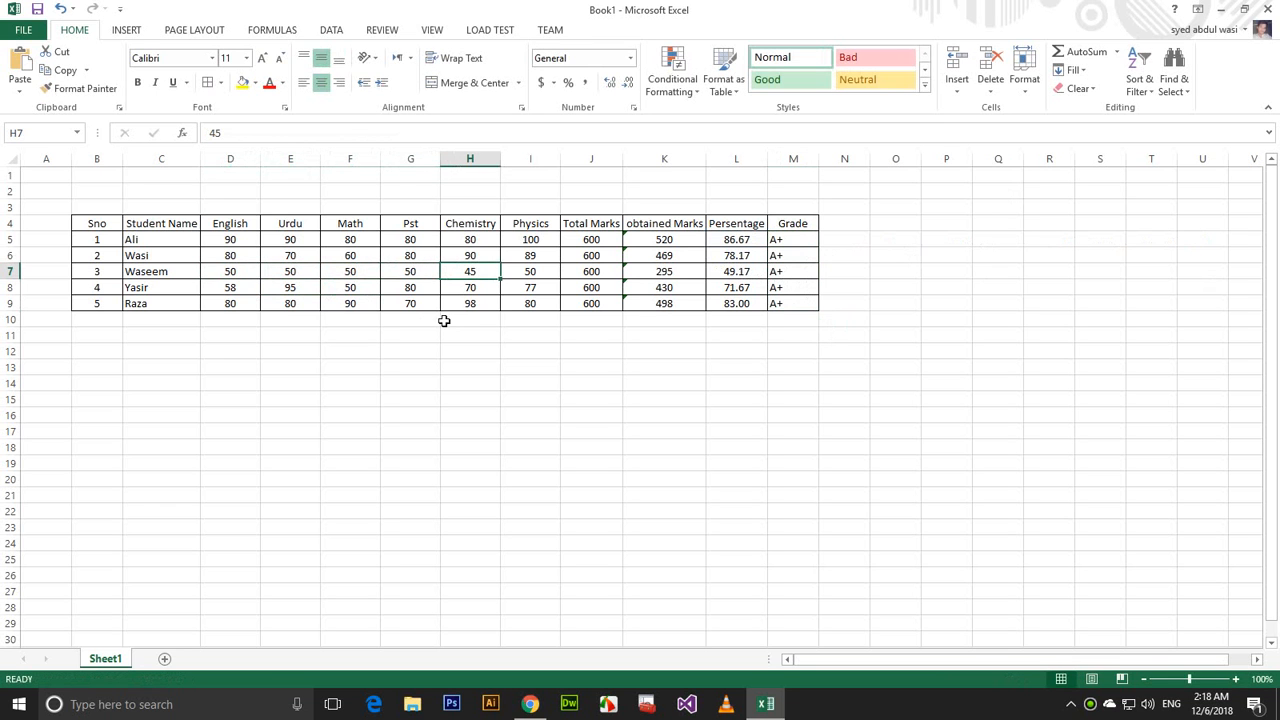
Reopen the M5 grade formula and change its "A+" condition to L5>=80.
left_click(789, 240)
double_click(789, 240)
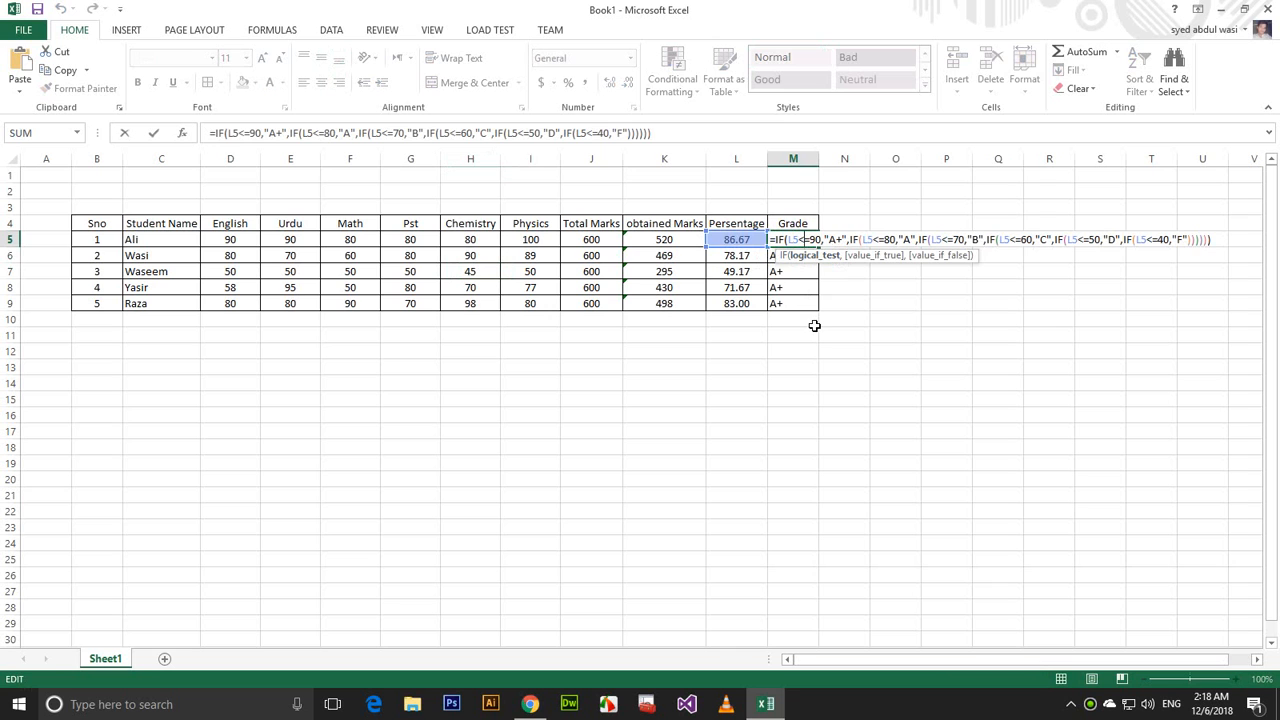
key("BackSpace")
type("<")
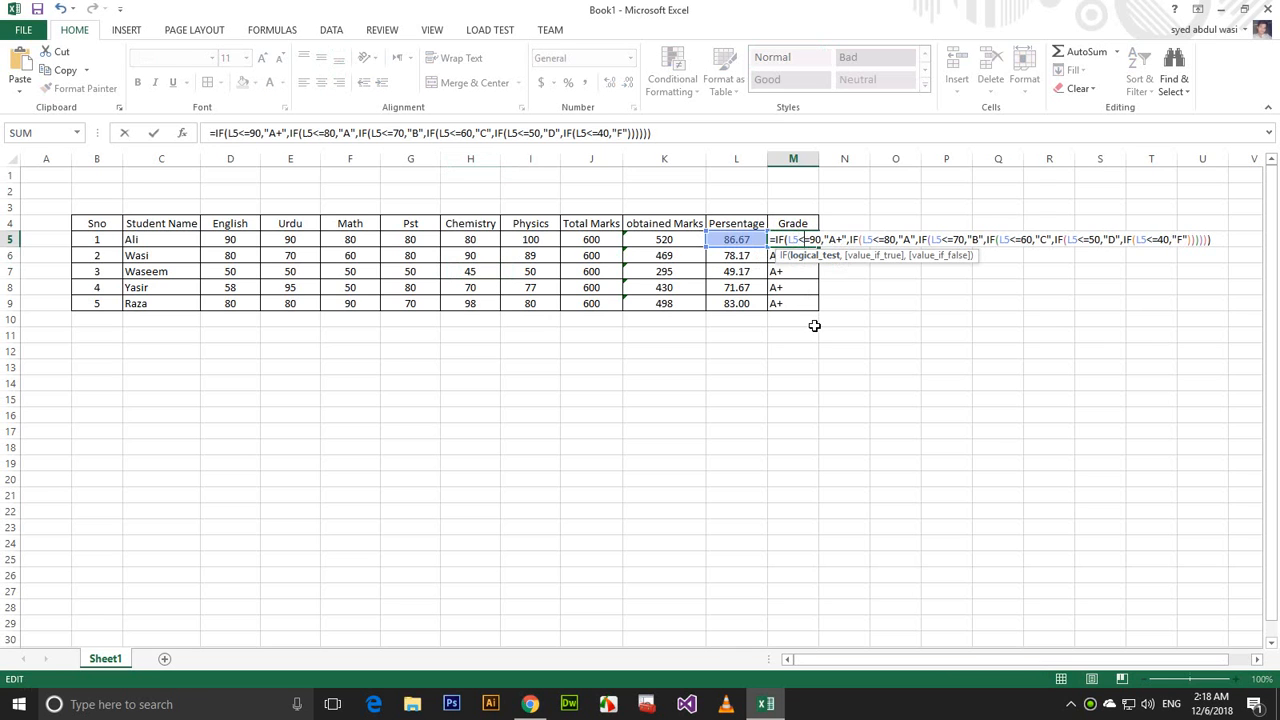
key("BackSpace")
type(">")
key("BackSpace")
type("8")
Change the comparison in the "A" condition of the M5 formula to L5>=80.
key("Right")
key("Right")
key("Right")
key("Right")
key("Right")
key("Right")
key("Right")
key("Right")
key("Right")
key("Right")
key("Right")
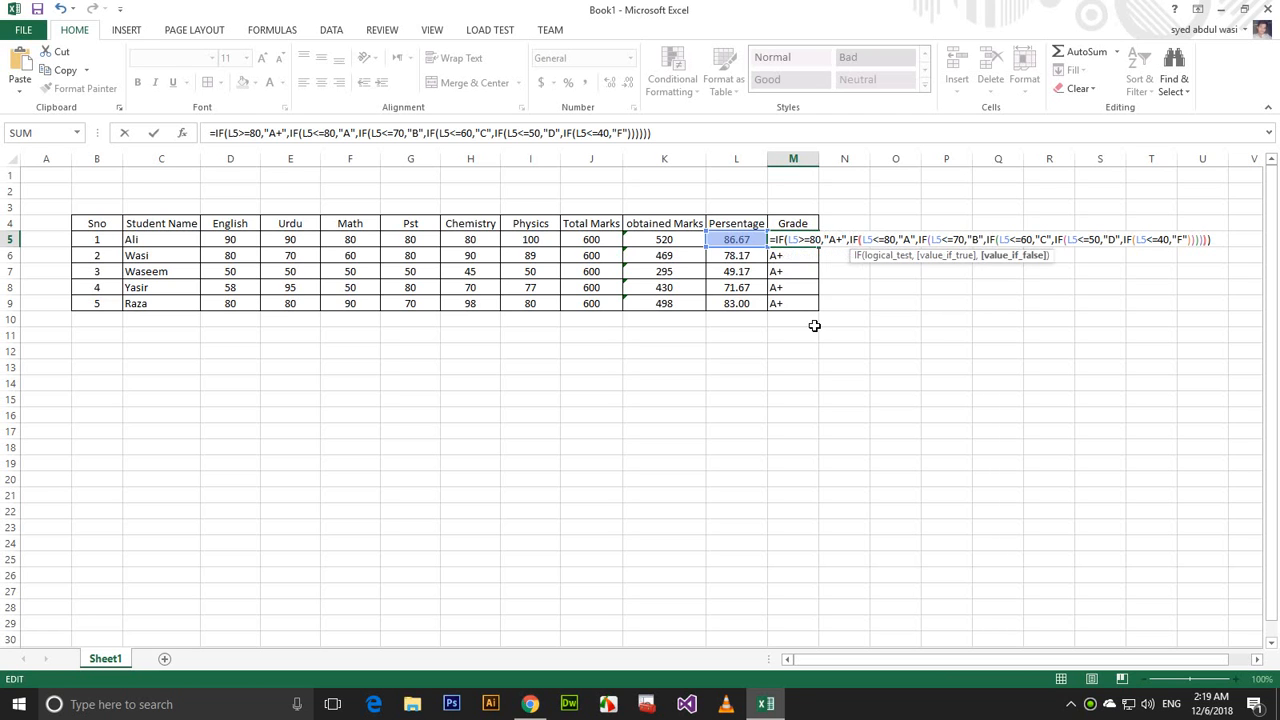
key("Delete")
type("<")
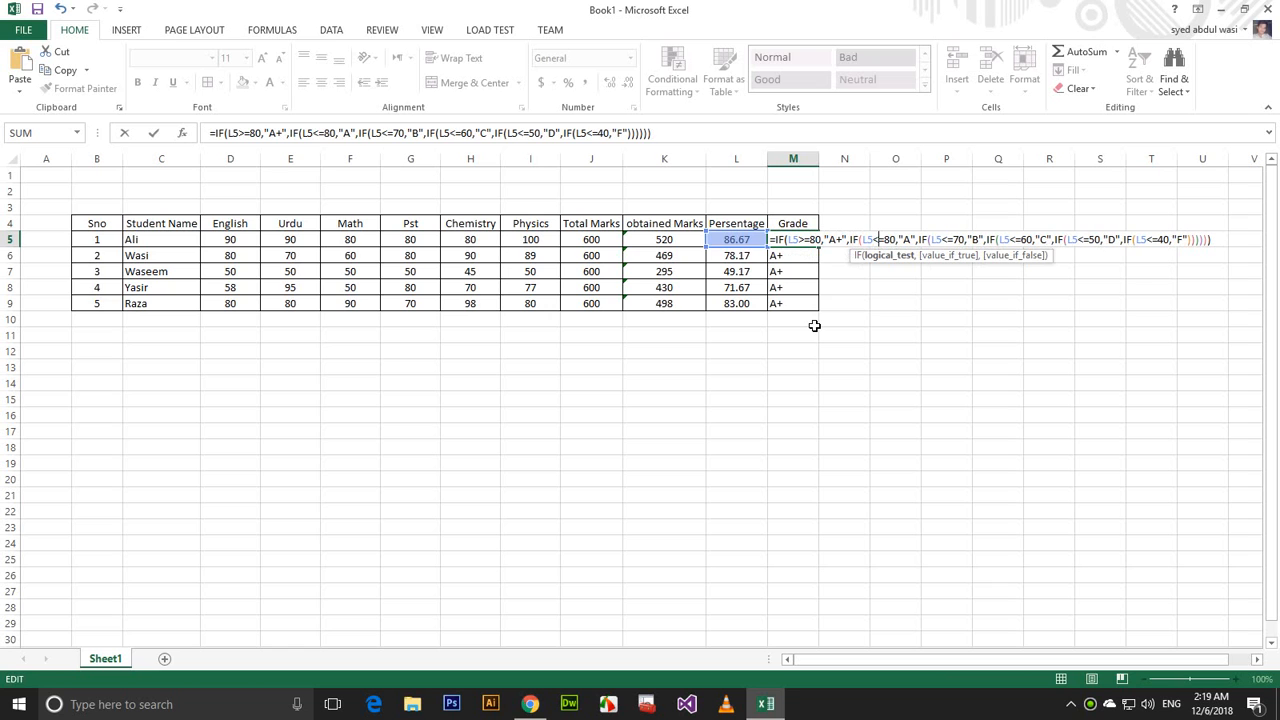
key("BackSpace")
type(">")
Set the "A+" condition's threshold in the M5 formula to 90.
key("Left")
key("Left")
key("Left")
key("Left")
key("Left")
key("Left")
key("Left")
key("Left")
key("Left")
key("Left")
key("Left")
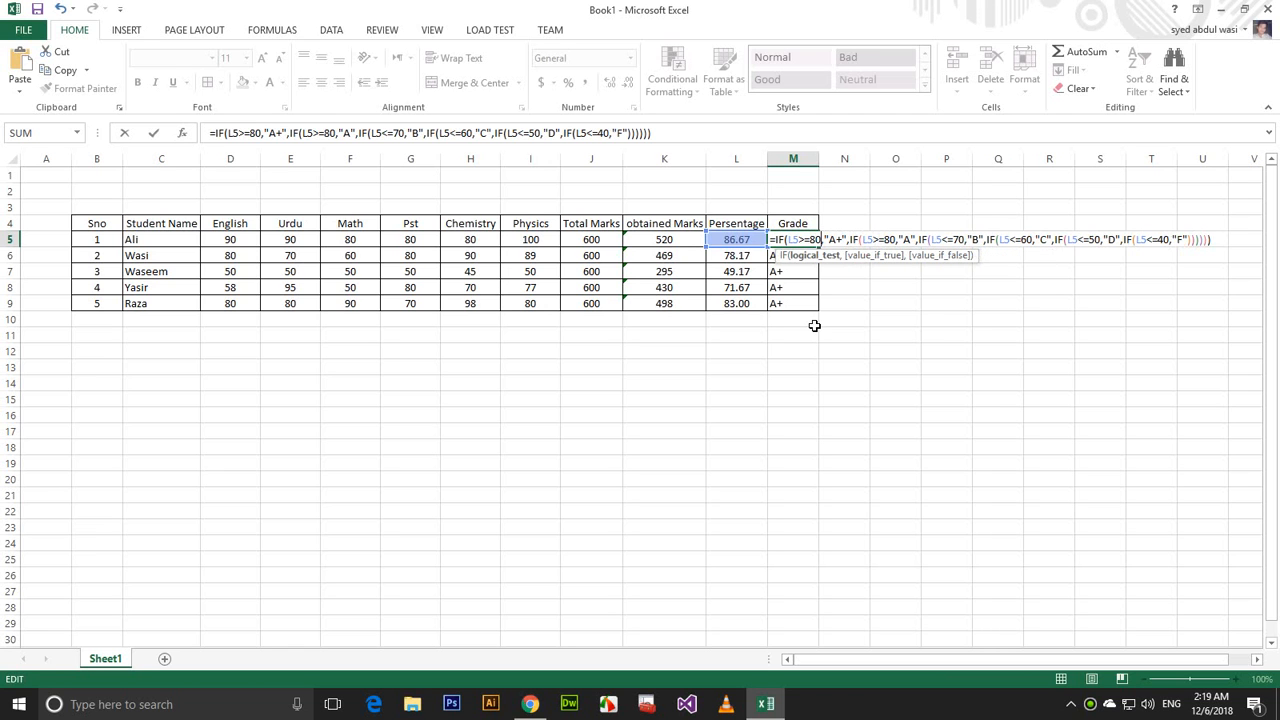
key("BackSpace")
type("9")
Change the comparison in the "B" condition of the M5 formula to L5>=70.
key("Right")
key("Right")
key("Right")
key("Right")
key("Right")
key("Right")
key("Right")
key("Right")
key("Right")
key("Right")
key("Right")
key("Right")
key("Right")
key("Right")
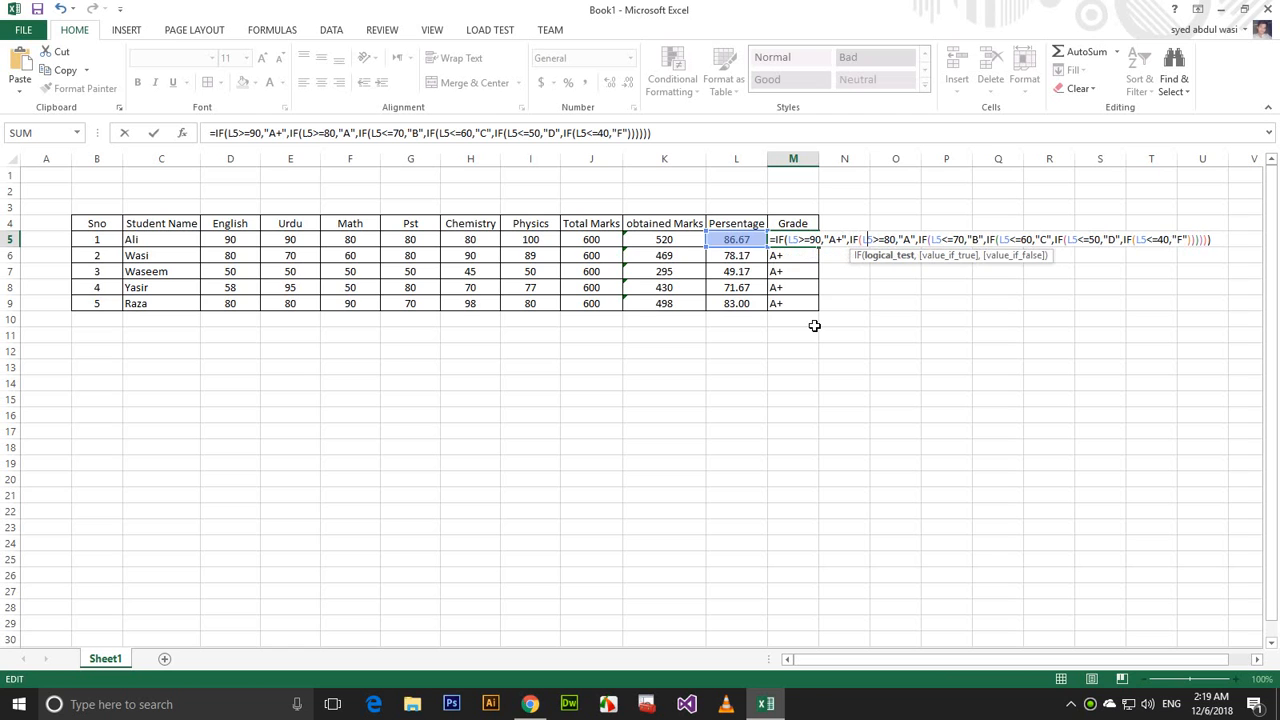
key("Right")
key("Right")
key("Right")
key("Right")
key("Right")
key("Right")
key("Right")
key("Right")
key("Right")
key("Right")
key("Right")
key("Right")
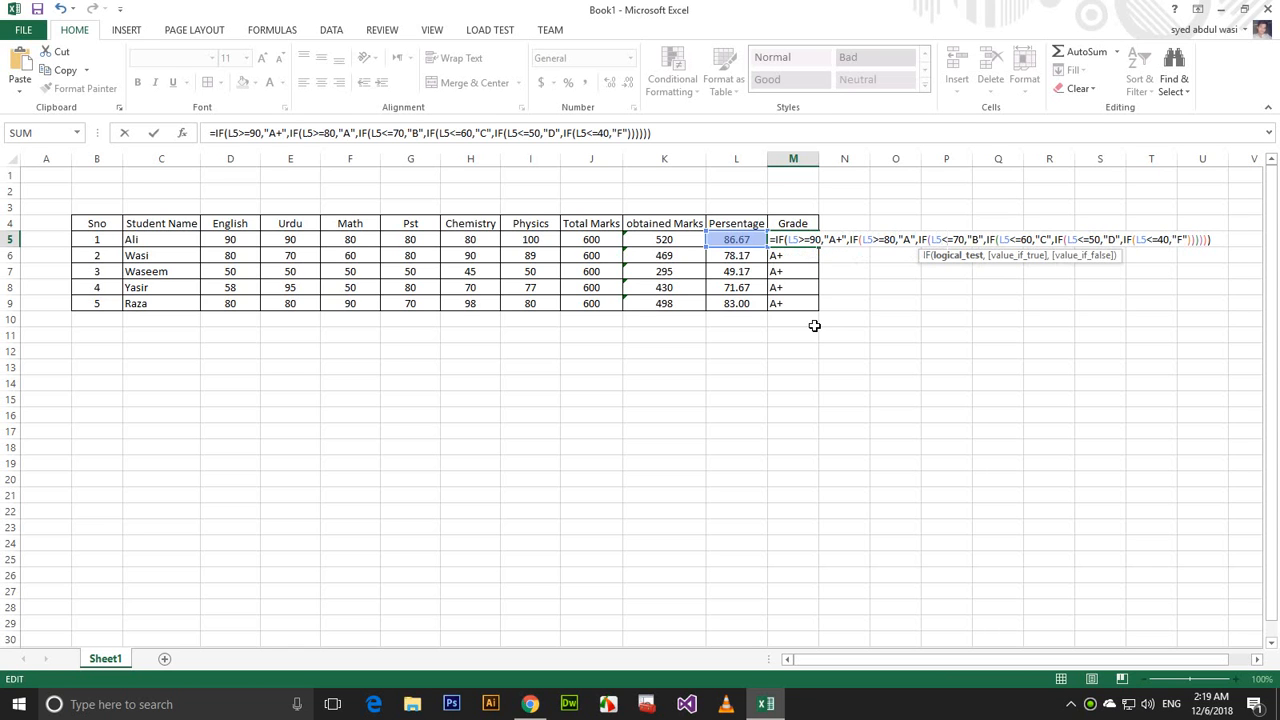
key("BackSpace")
type(">")
Change the comparison in the "C" condition of the M5 formula to L5>=60.
key("Right")
key("Right")
key("Right")
key("Right")
key("Right")
key("Right")
key("Right")
key("Right")
key("Right")
key("Right")
key("Right")
key("Right")
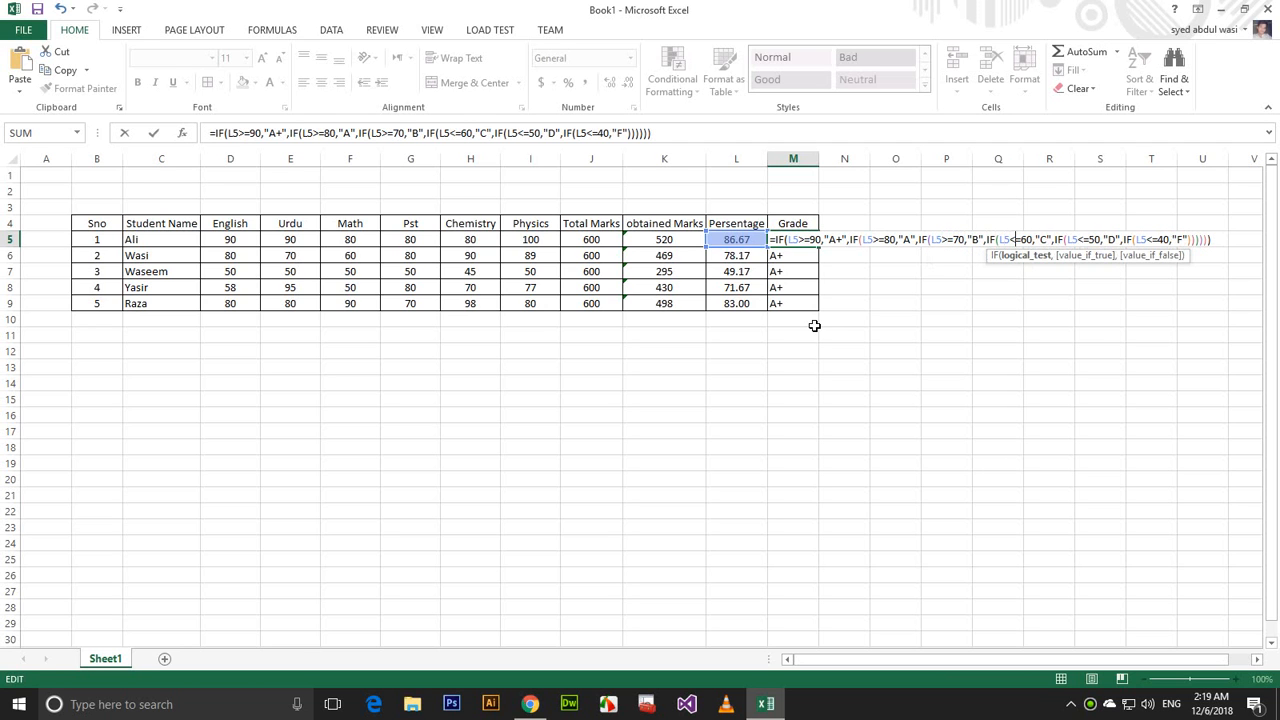
key("BackSpace")
type(">")
Change the comparison in the "D" condition of the M5 formula to L5>=50.
key("Right")
key("Right")
key("Right")
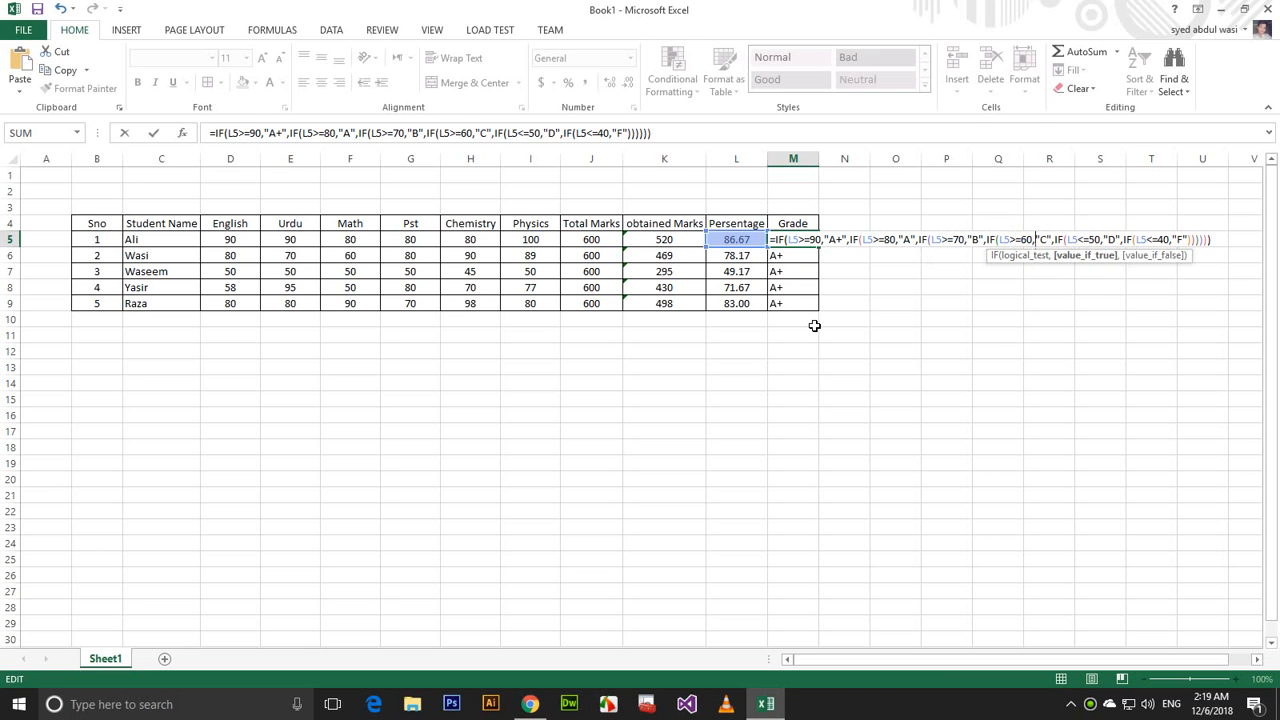
key("Right")
key("Right")
key("Right")
key("Right")
key("Right")
key("Right")
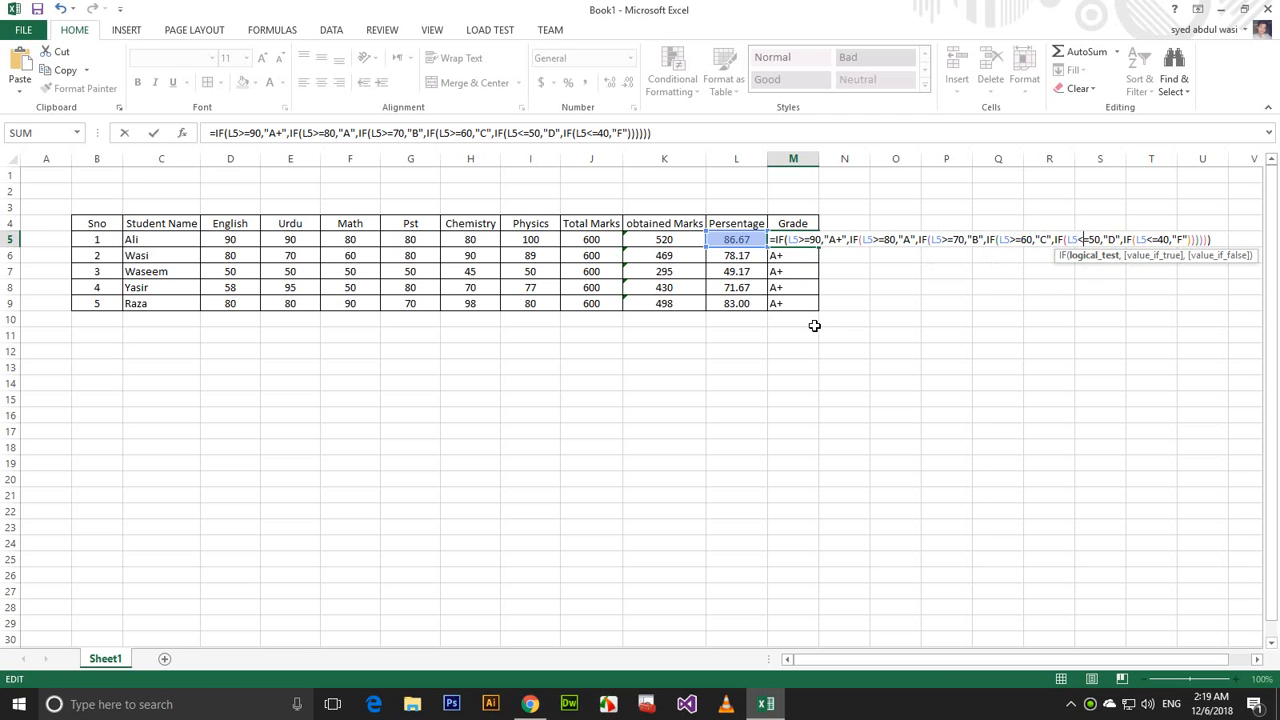
key("BackSpace")
type(">")
Change the comparison in the "F" condition of the M5 formula to L5>=40.
key("Right")
key("Right")
key("Right")
key("Right")
key("Right")
key("Right")
key("Right")
key("Right")
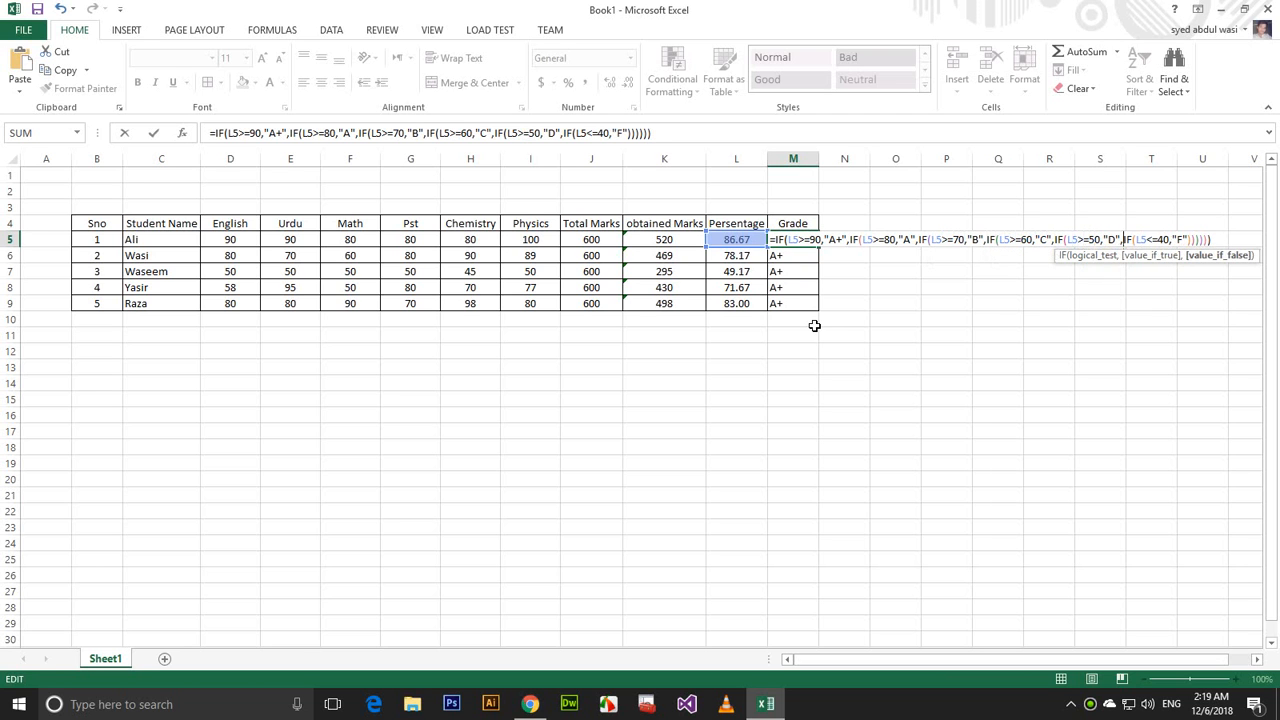
key("Right")
key("Right")
key("Right")
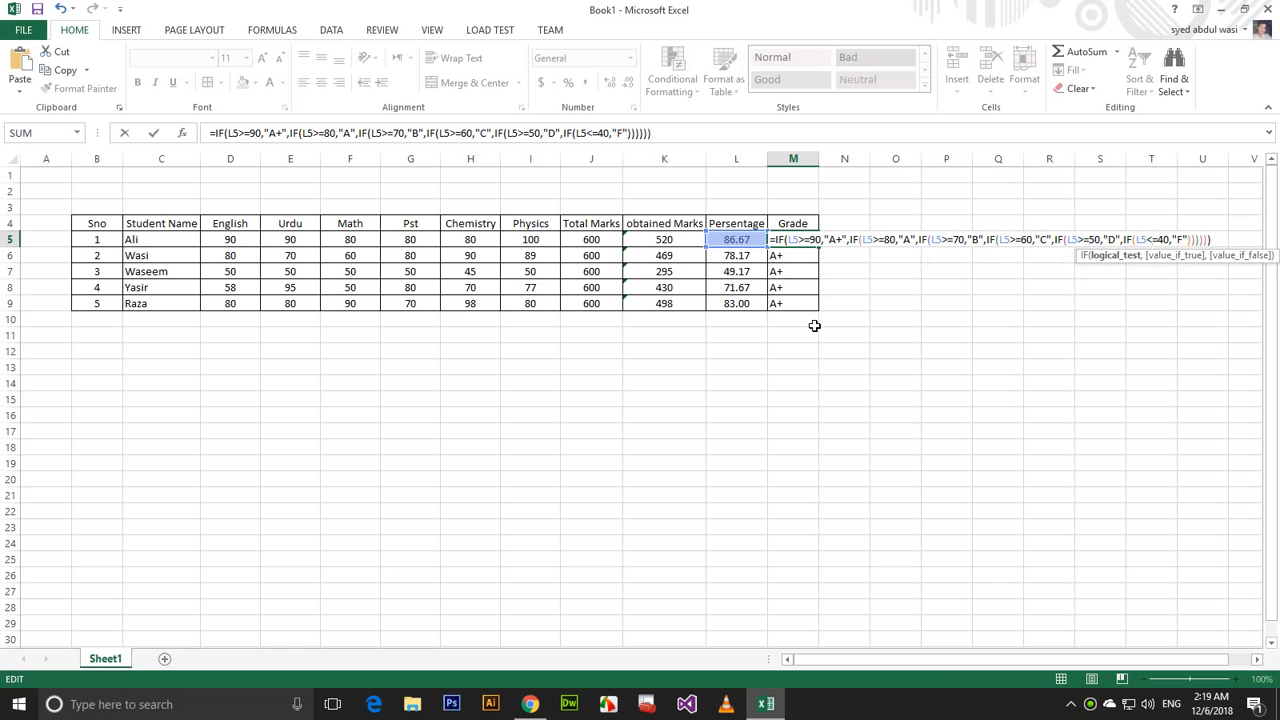
key("BackSpace")
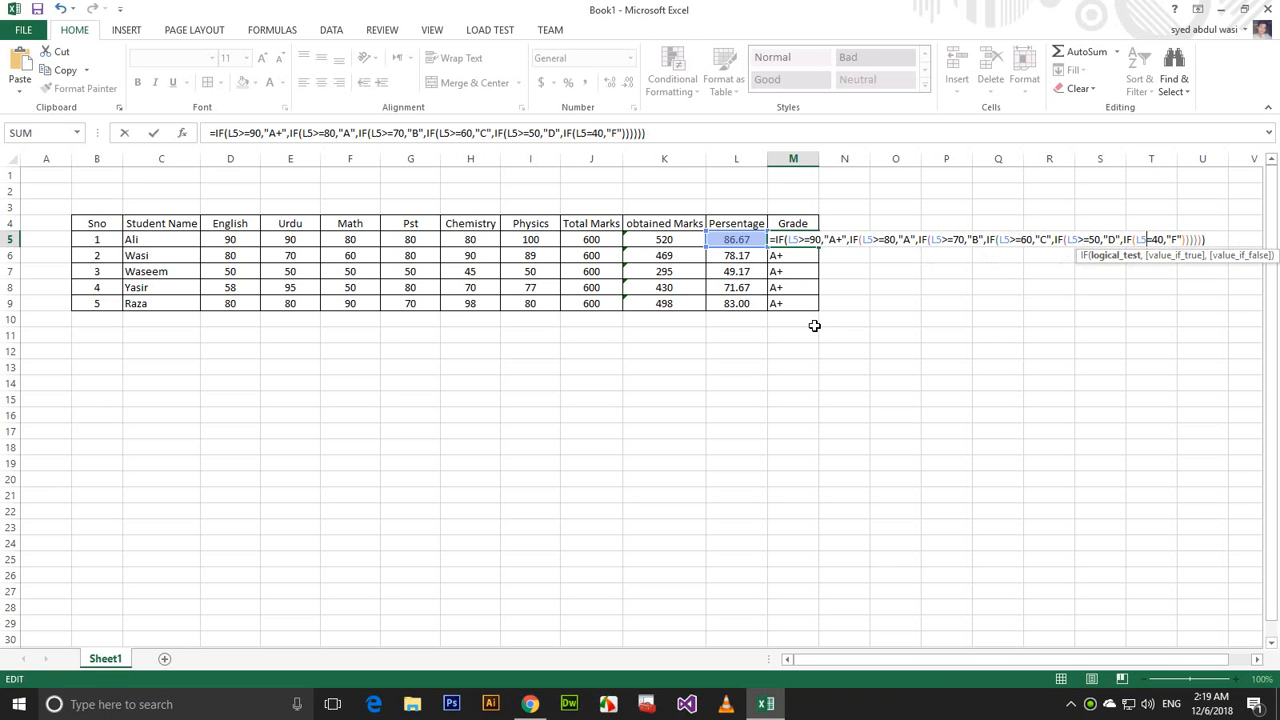
type(">")
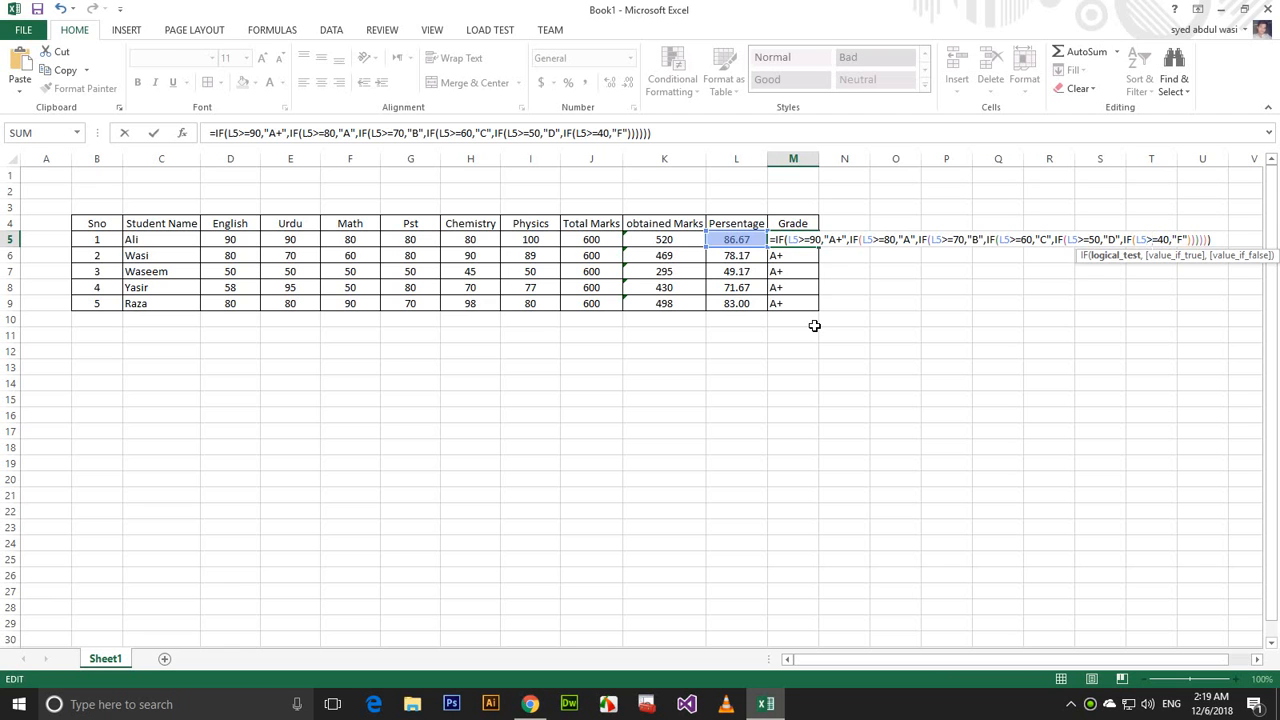
Enter the revised grade formula in M5 and copy it down the Grade column to M9.
key("ctrl+Return")
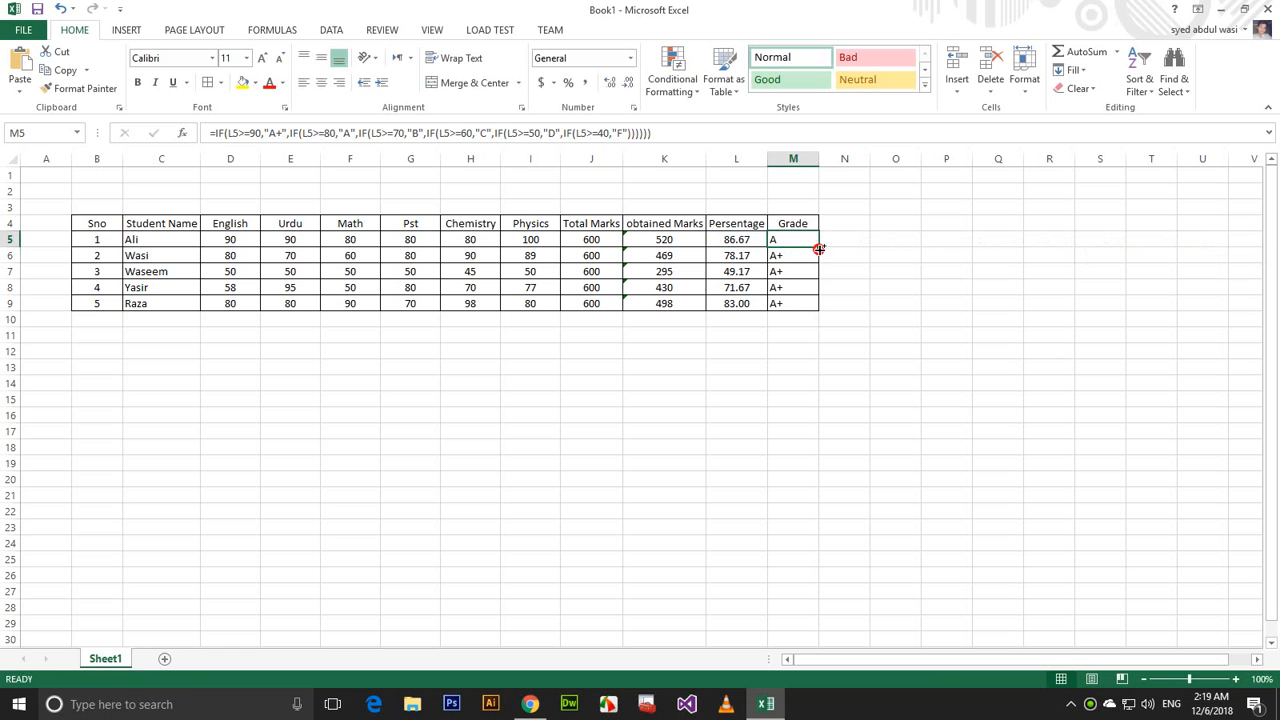
left_click_drag(819, 247, 817, 312)
left_click(733, 272)
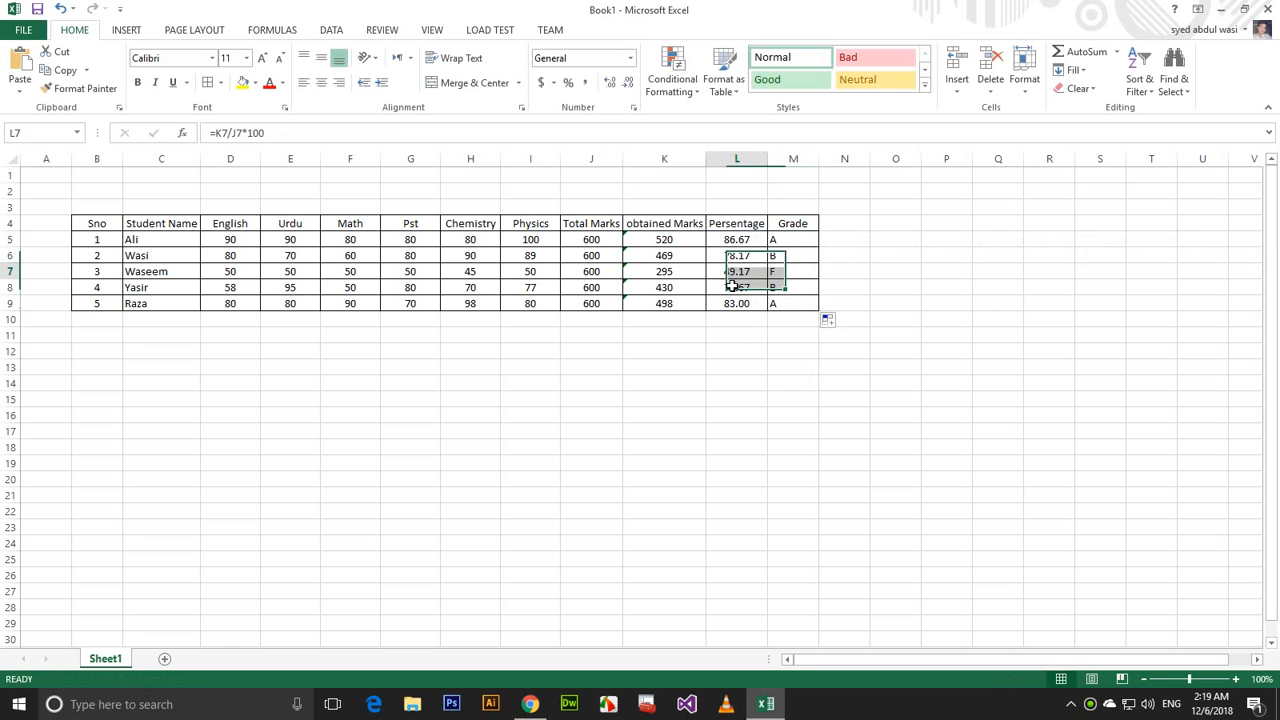
Examine the grade formula in M7 and the percentage cell L7 that it evaluates.
double_click(793, 271)
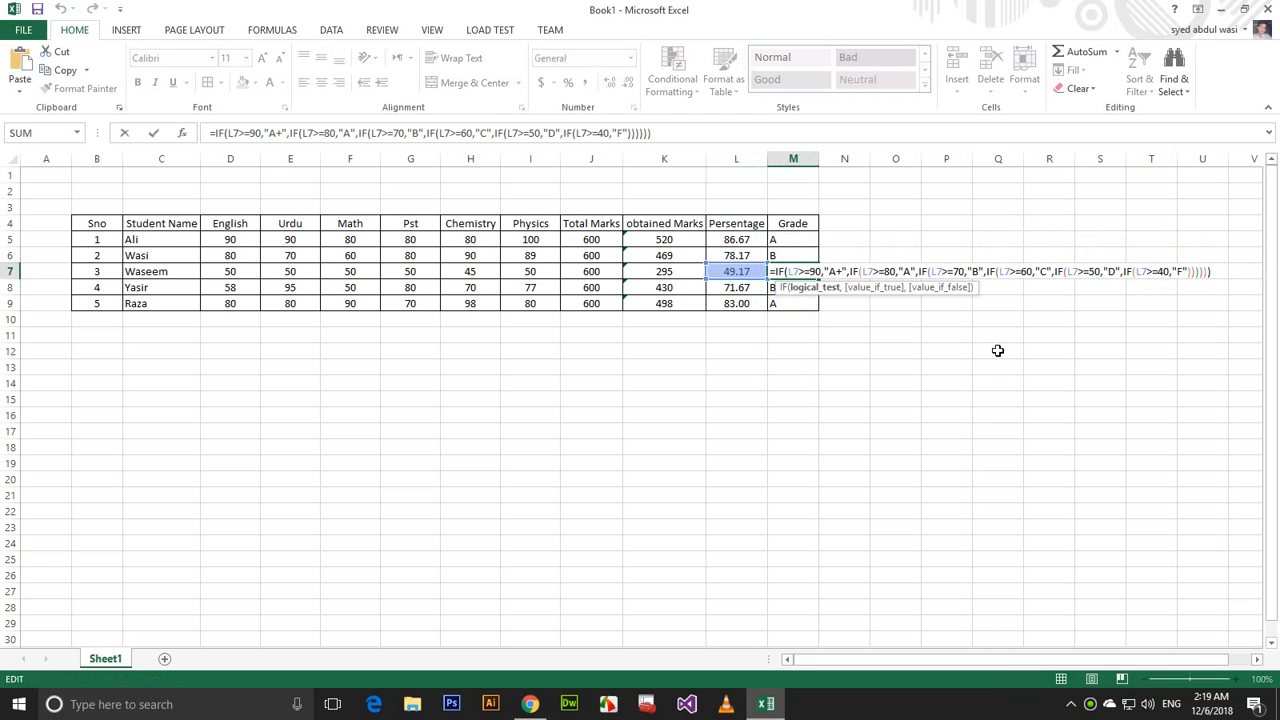
key("Return")
left_click(737, 276)
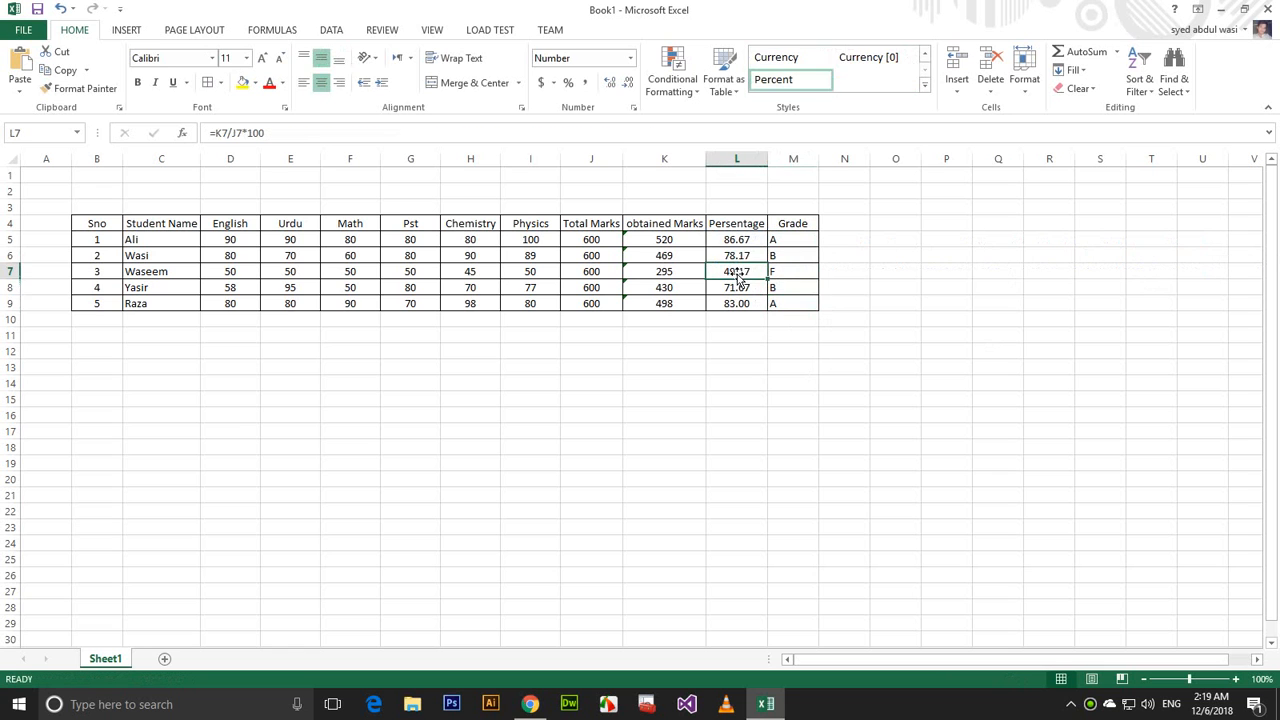
Center the grades in M5:M9 horizontally.
left_click_drag(790, 238, 780, 305)
left_click(325, 82)
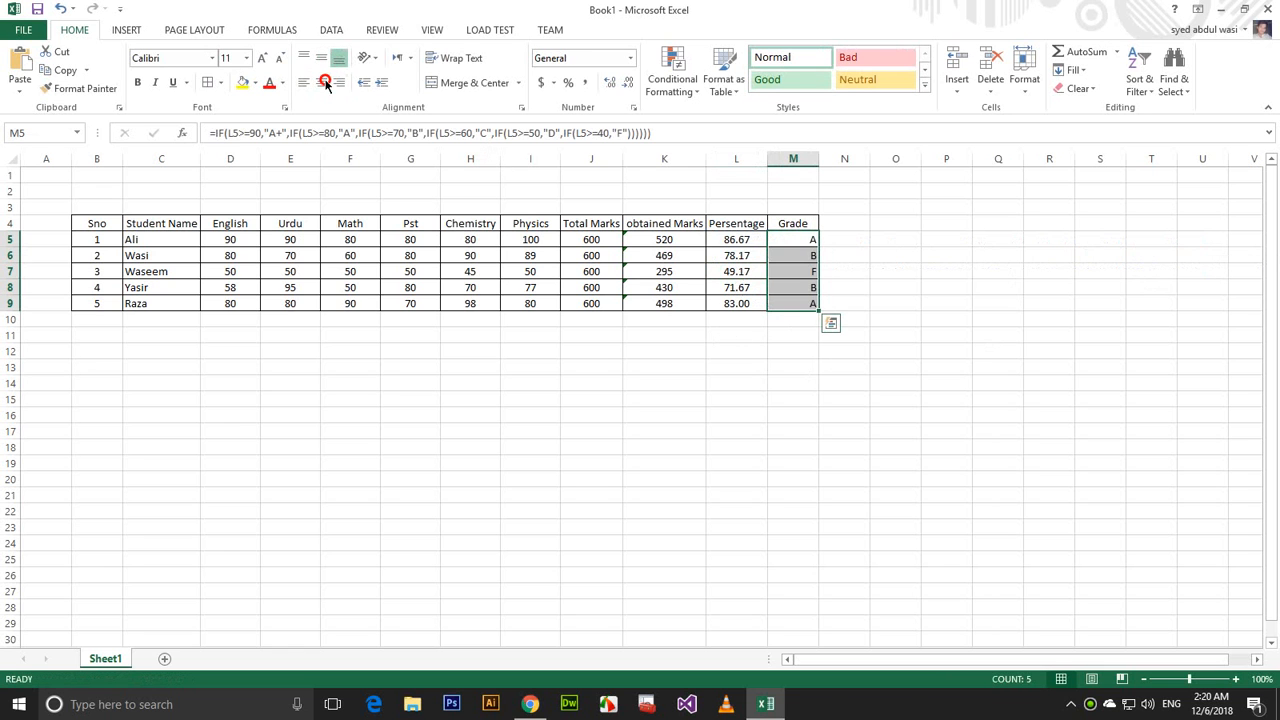
left_click(325, 82)
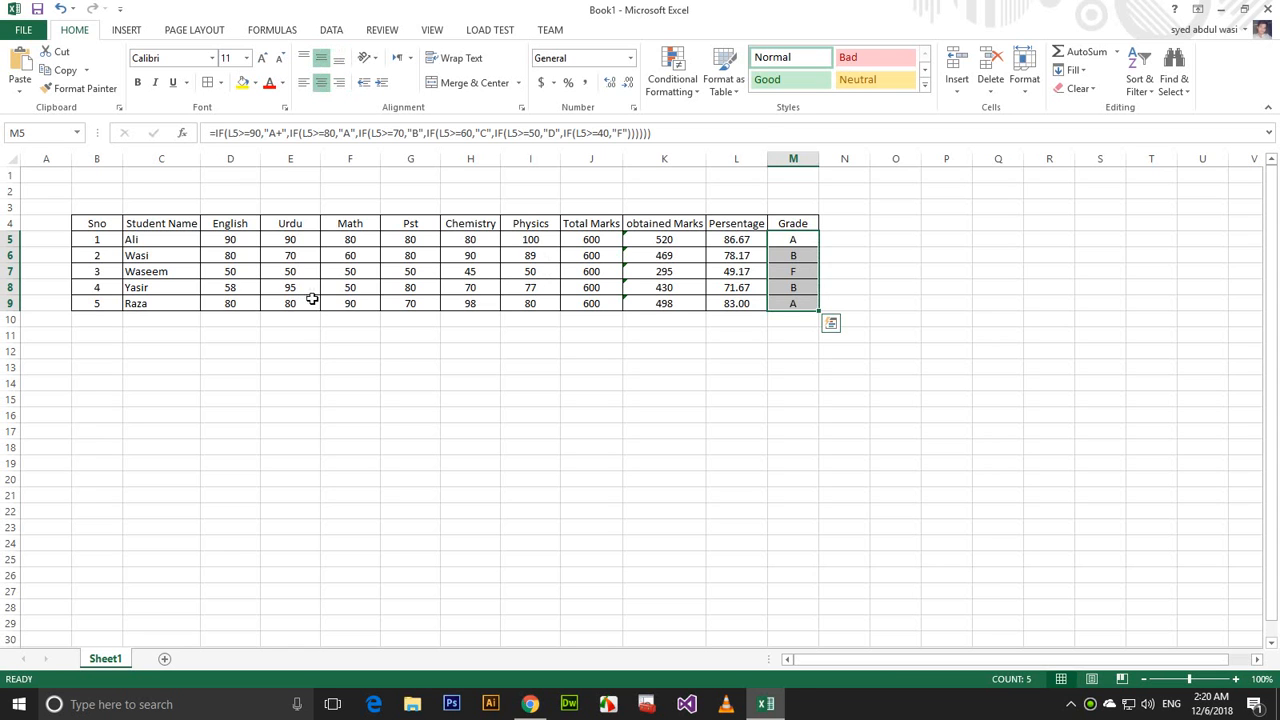
Set the English, Urdu and Math marks in row 9 to 4.
left_click(242, 300)
type("4")
key("Tab")
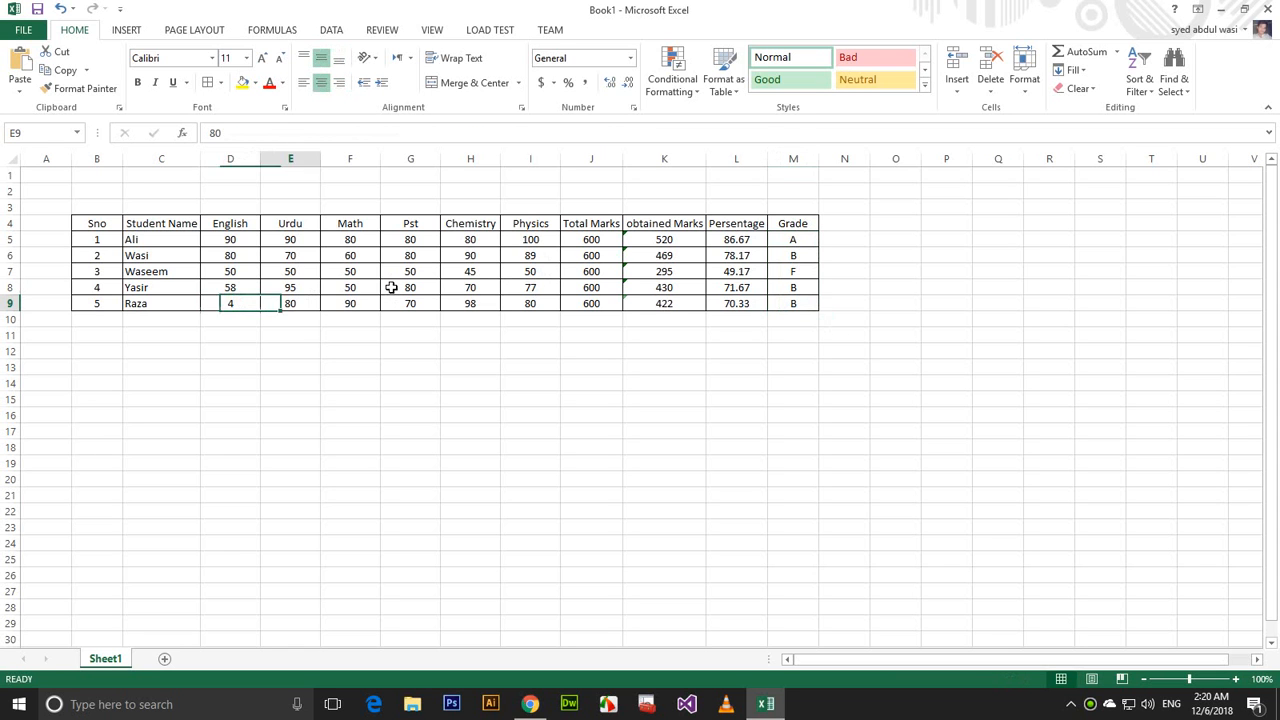
type("4")
key("Tab")
type("4")
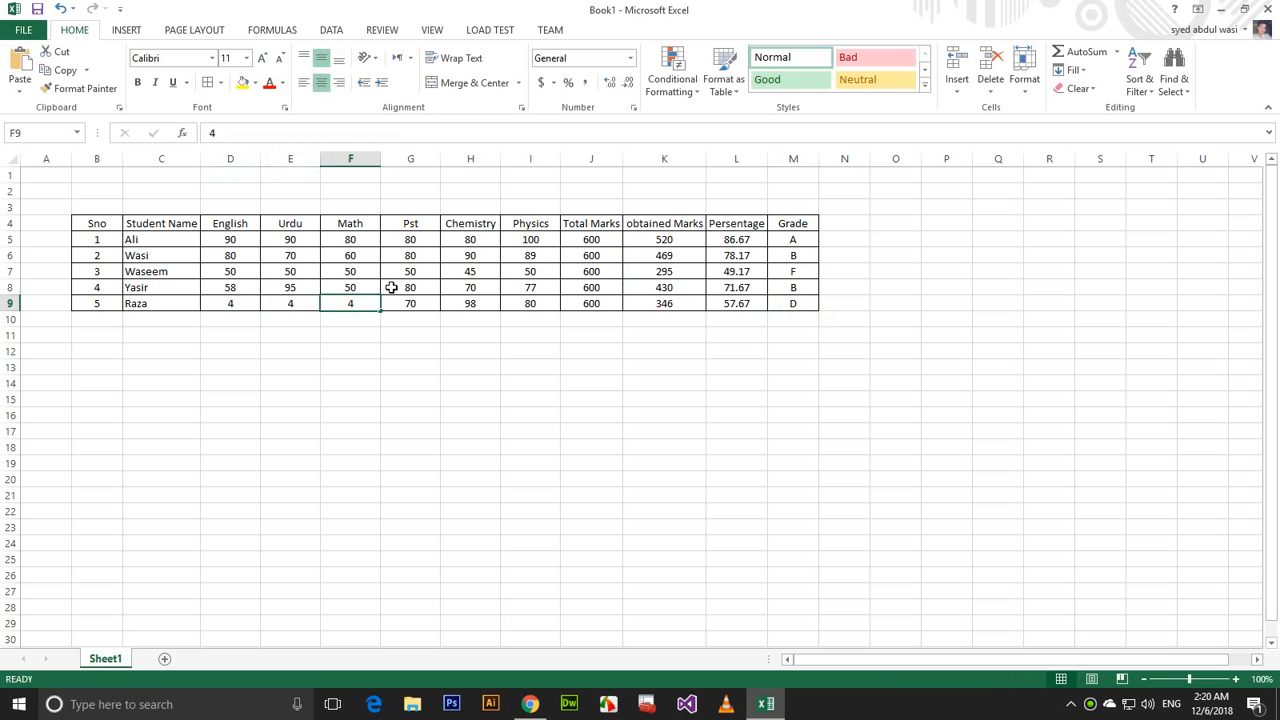
key("Tab")
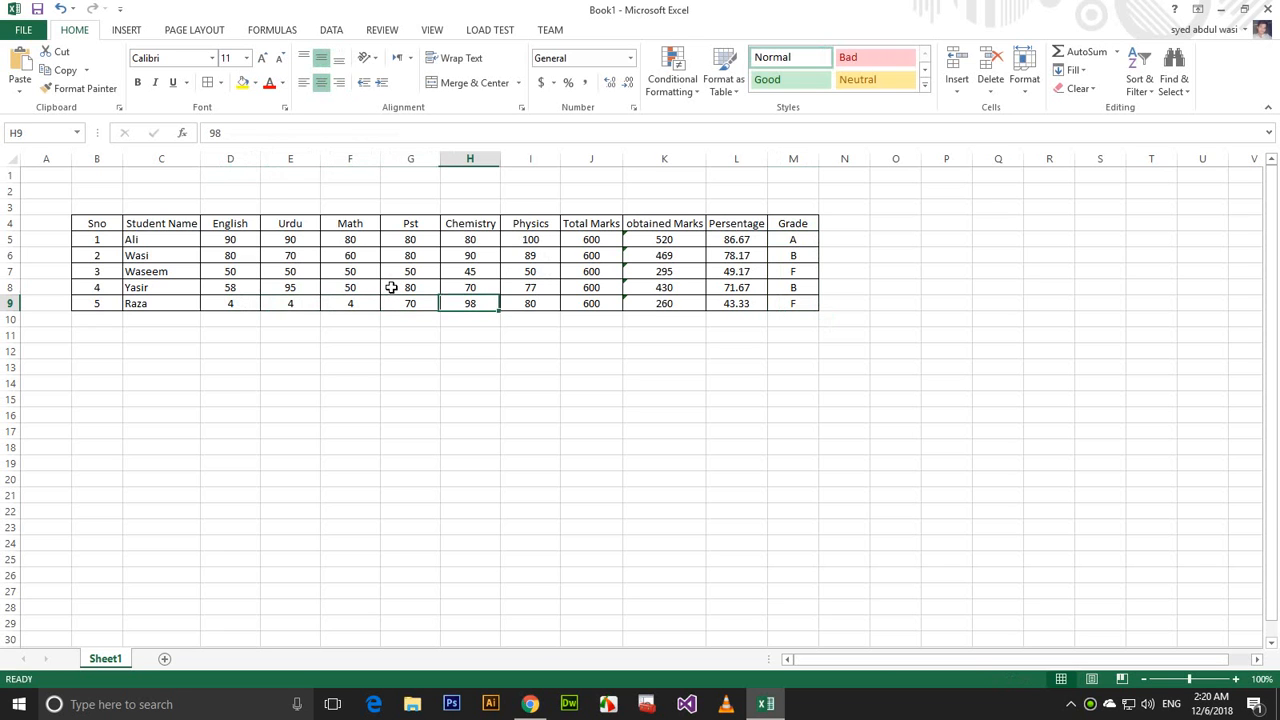
Change the Math, Urdu and English marks in row 9 to 40.
key("Left")
type("40")
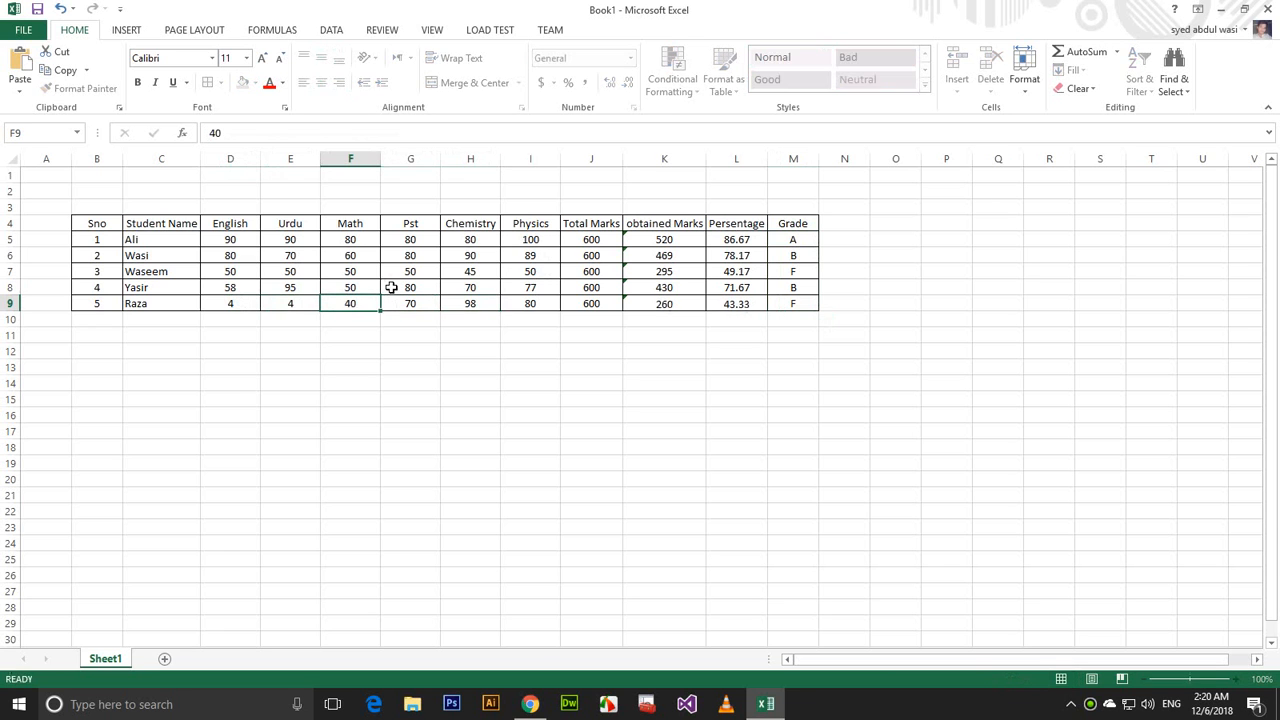
key("Left")
type("40")
key("Left")
type("40")
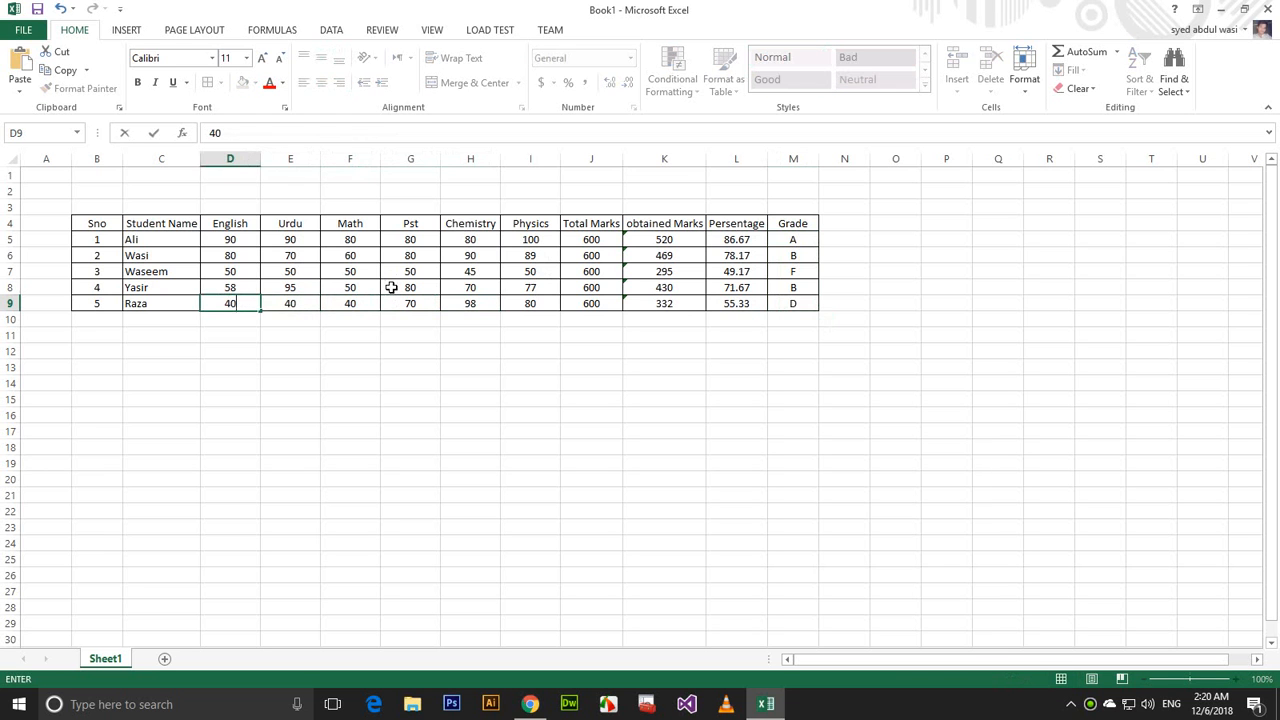
key("Right")
Set the Pst, Chemistry and Physics marks in row 9 to 40.
key("Right")
key("Right")
key("Right")
key("Left")
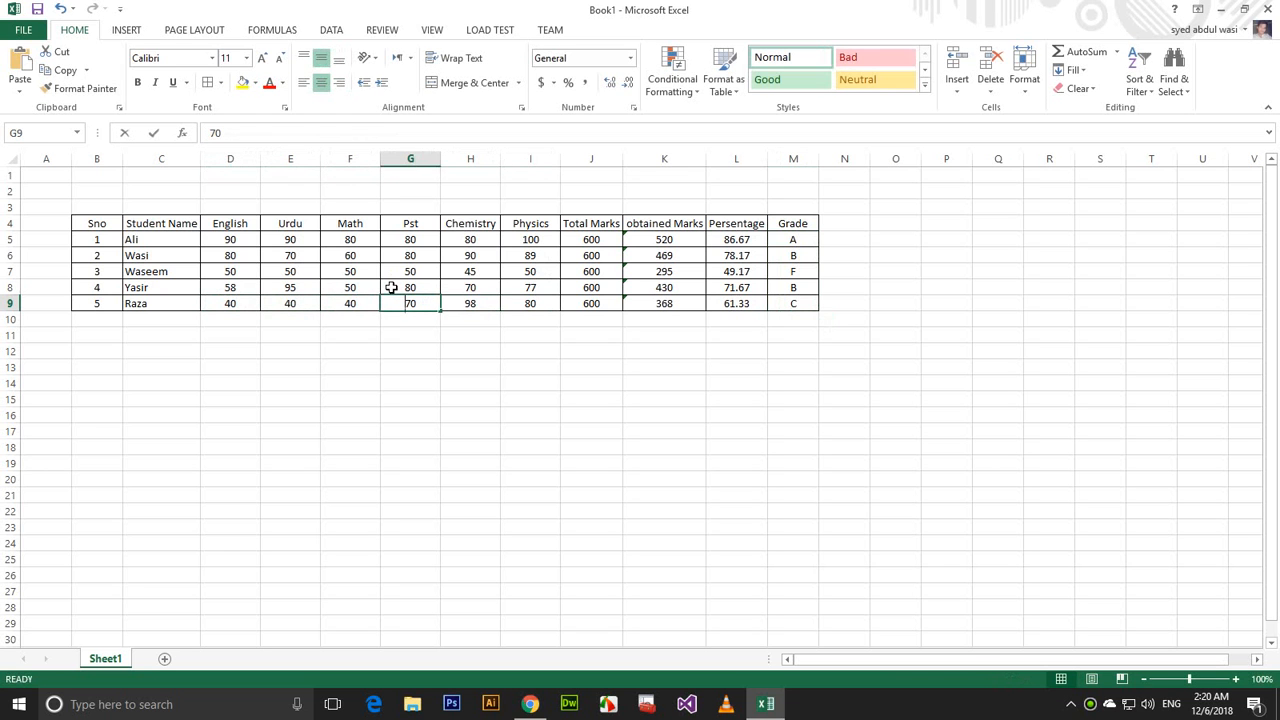
type("40")
key("Right")
type("40")
key("Right")
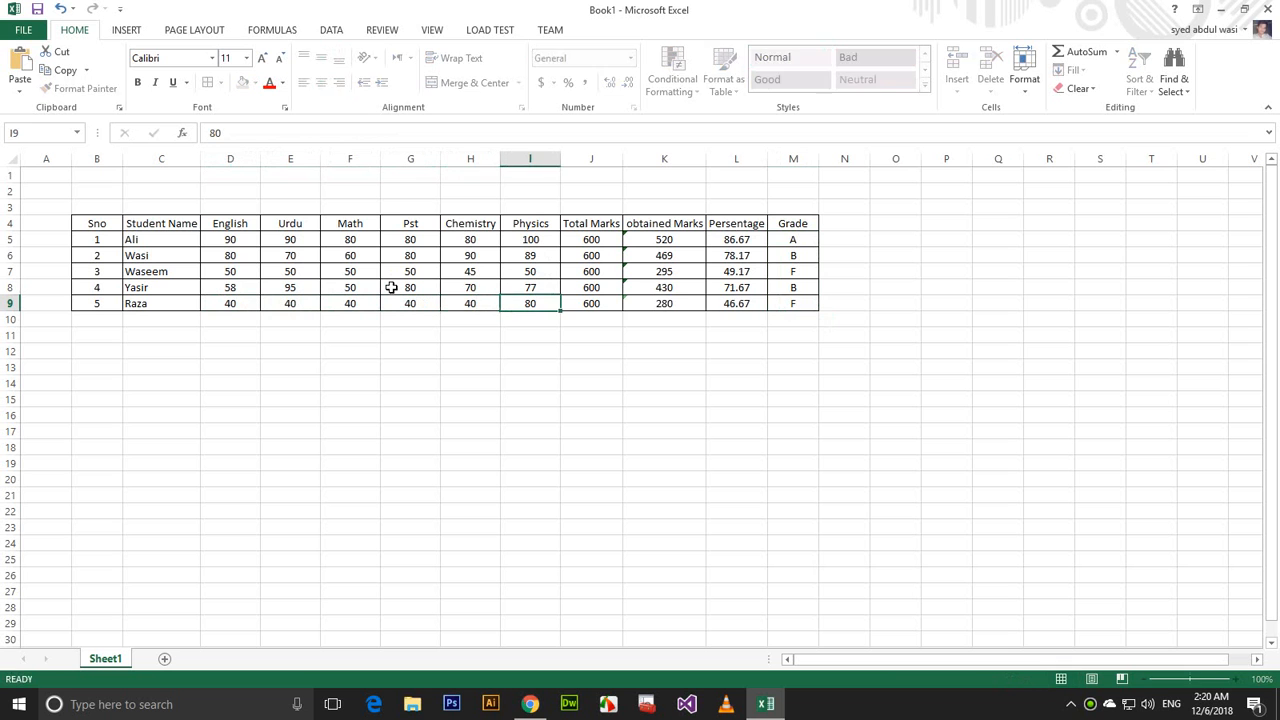
type("40")
key("Left")
Change the Chemistry, Pst, Math and Urdu marks in row 9 to 50.
type("50")
key("Left")
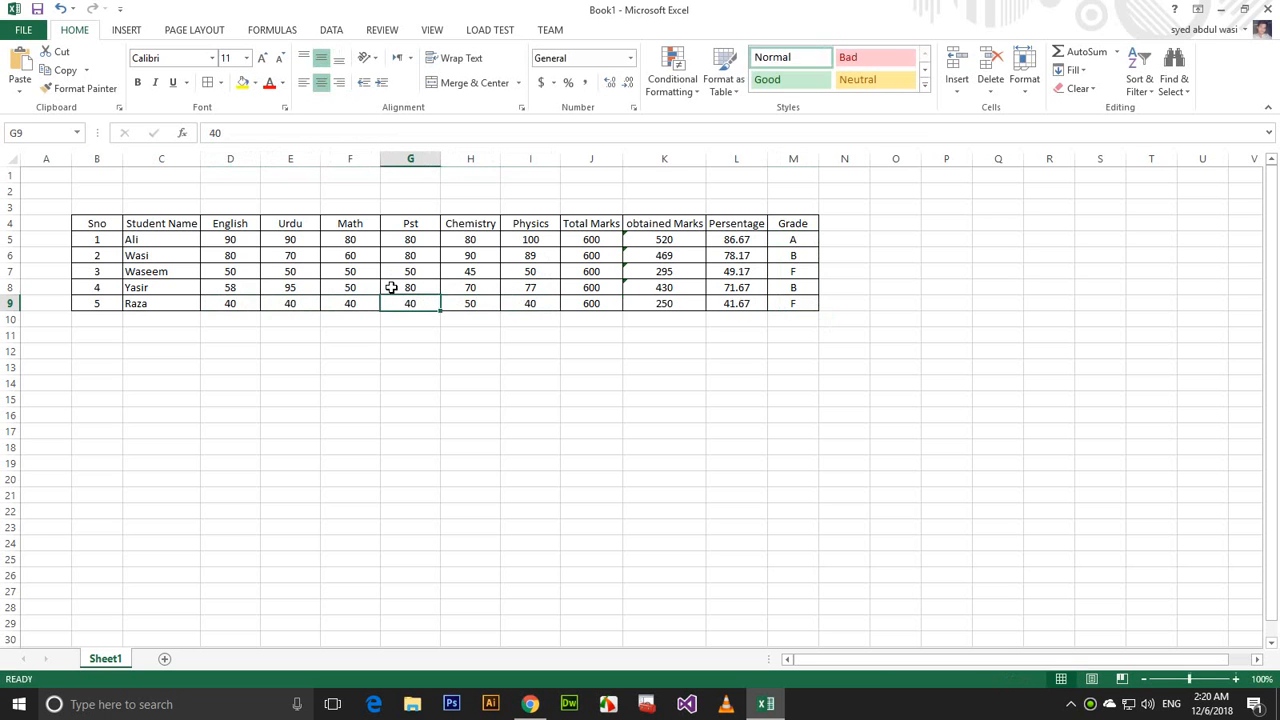
type("50")
key("Left")
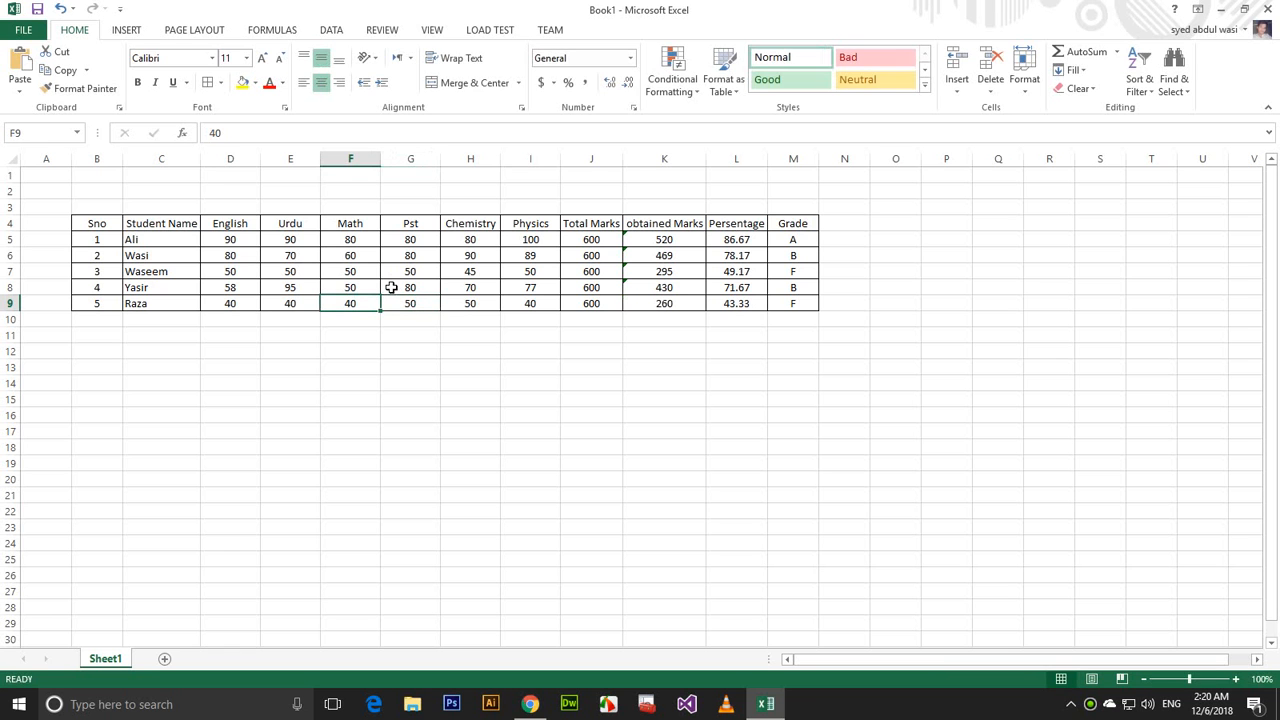
type("50")
key("Left")
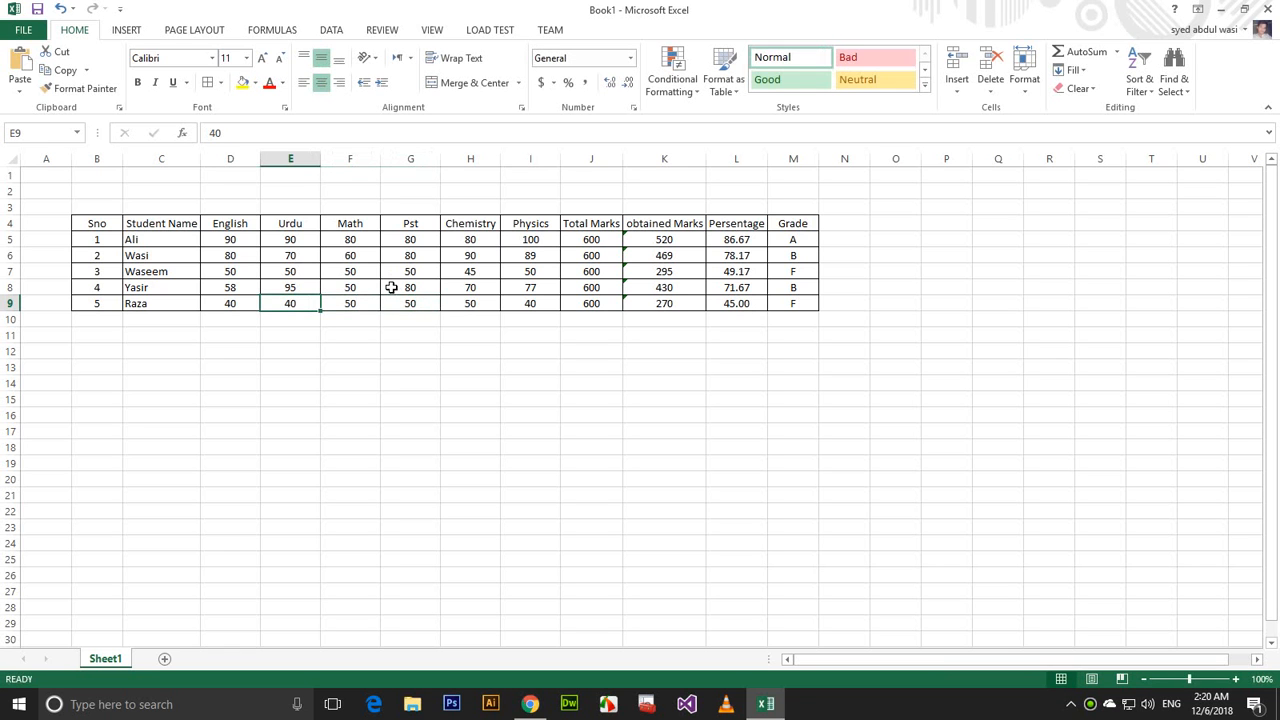
type("50")
key("Left")
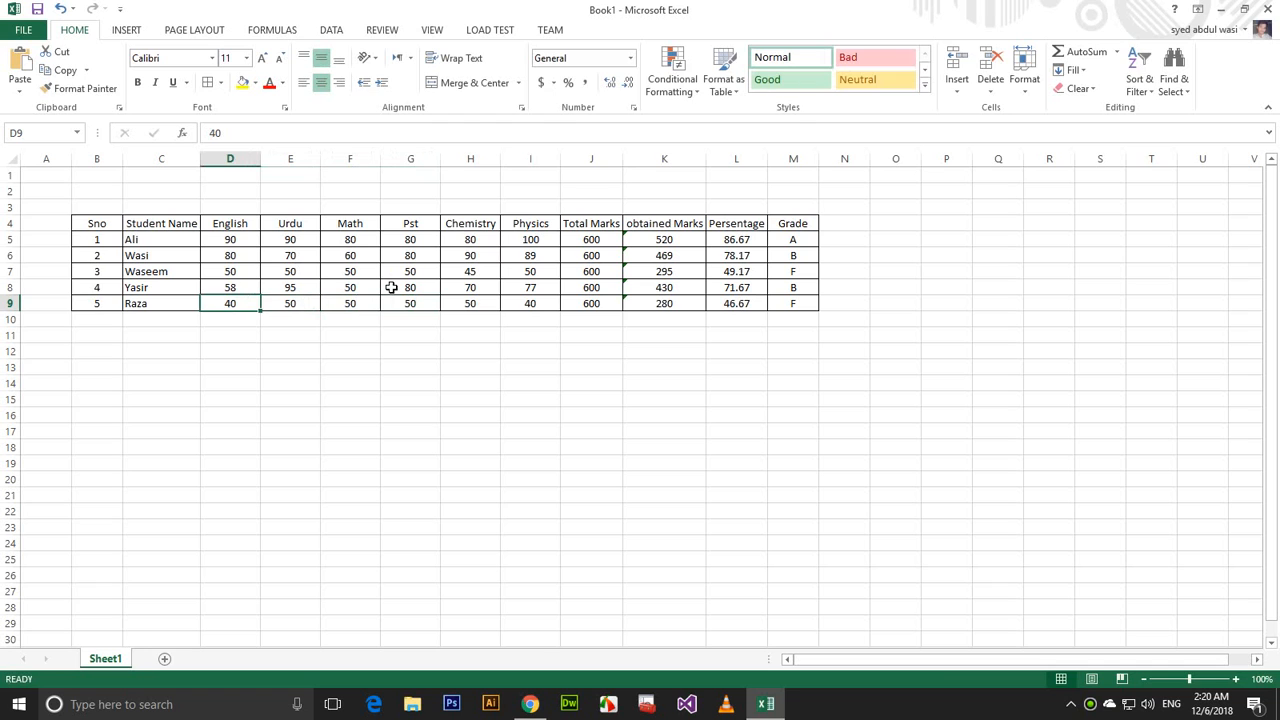
Set the English and Physics marks in row 9 to 50.
type("50")
key("Right")
key("Right")
key("Right")
key("Right")
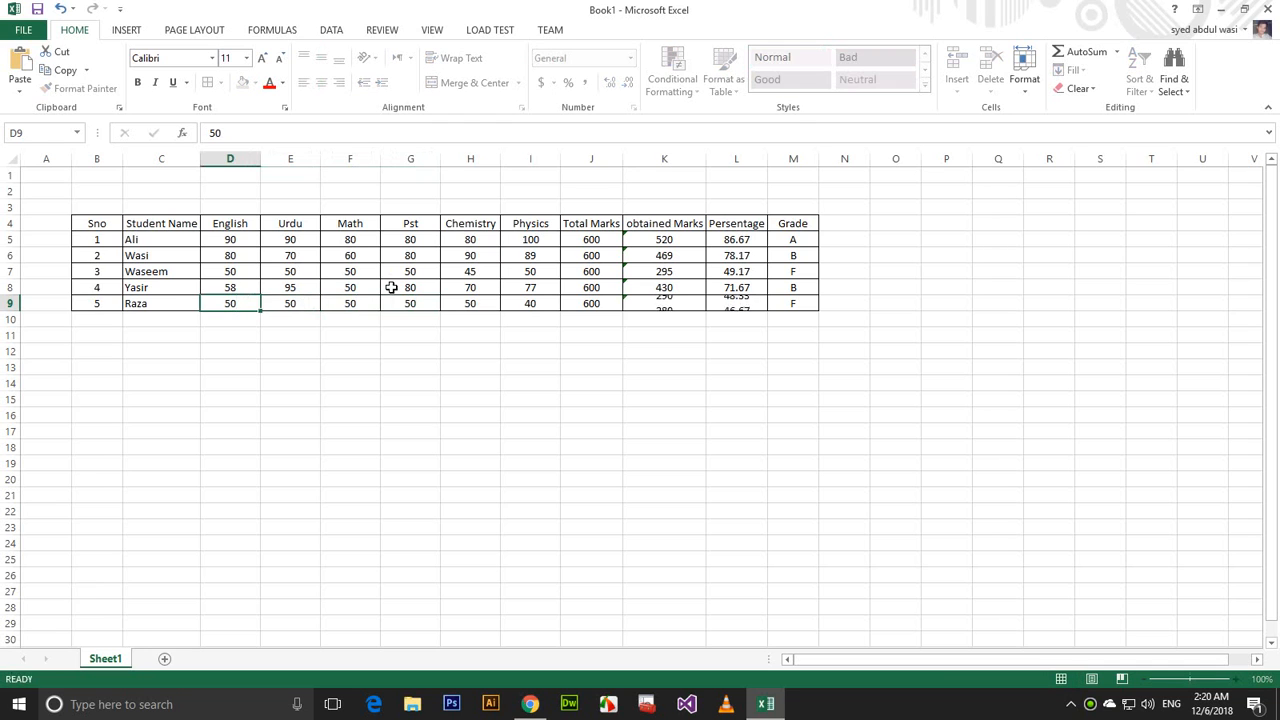
key("Right")
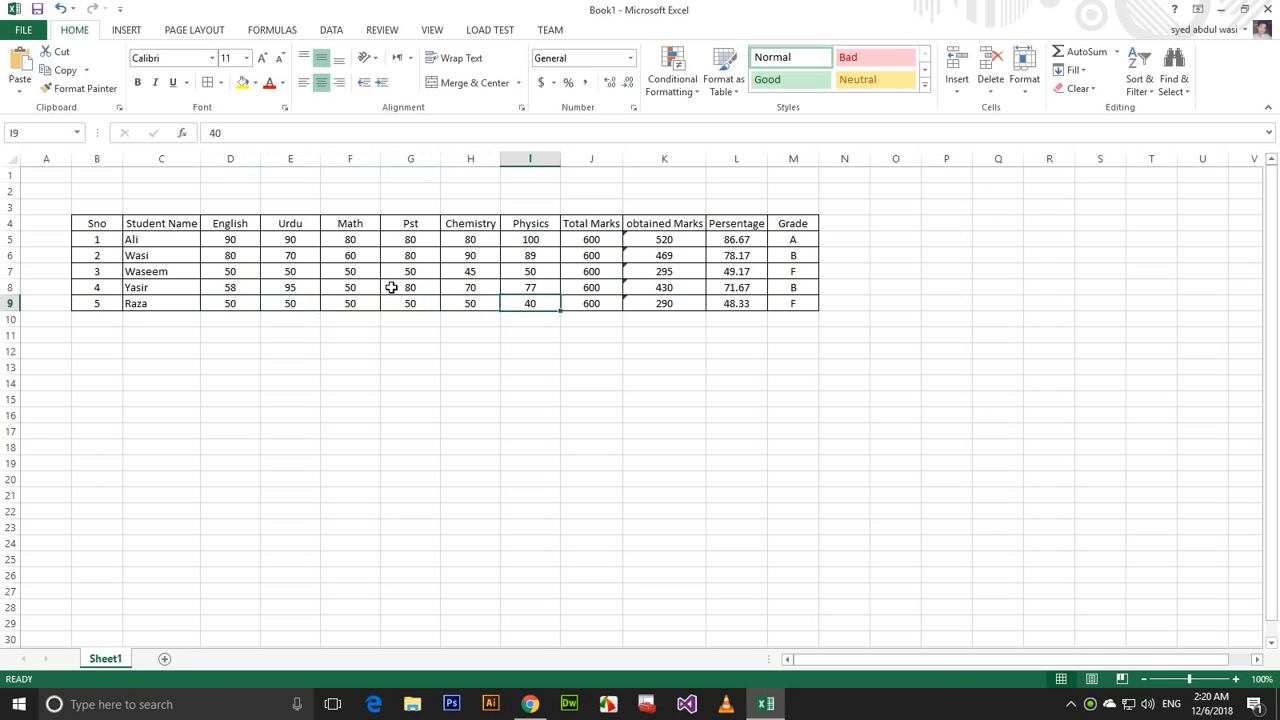
type("50")
key("Left")
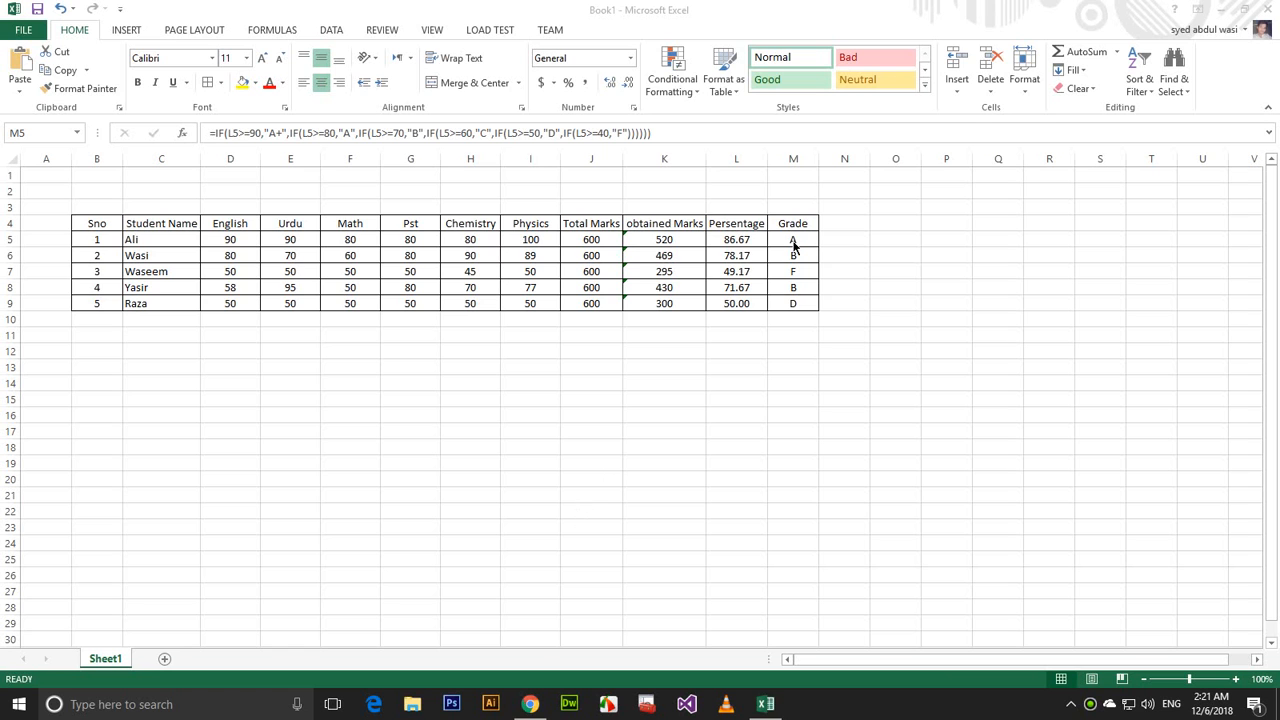
left_click(793, 241)
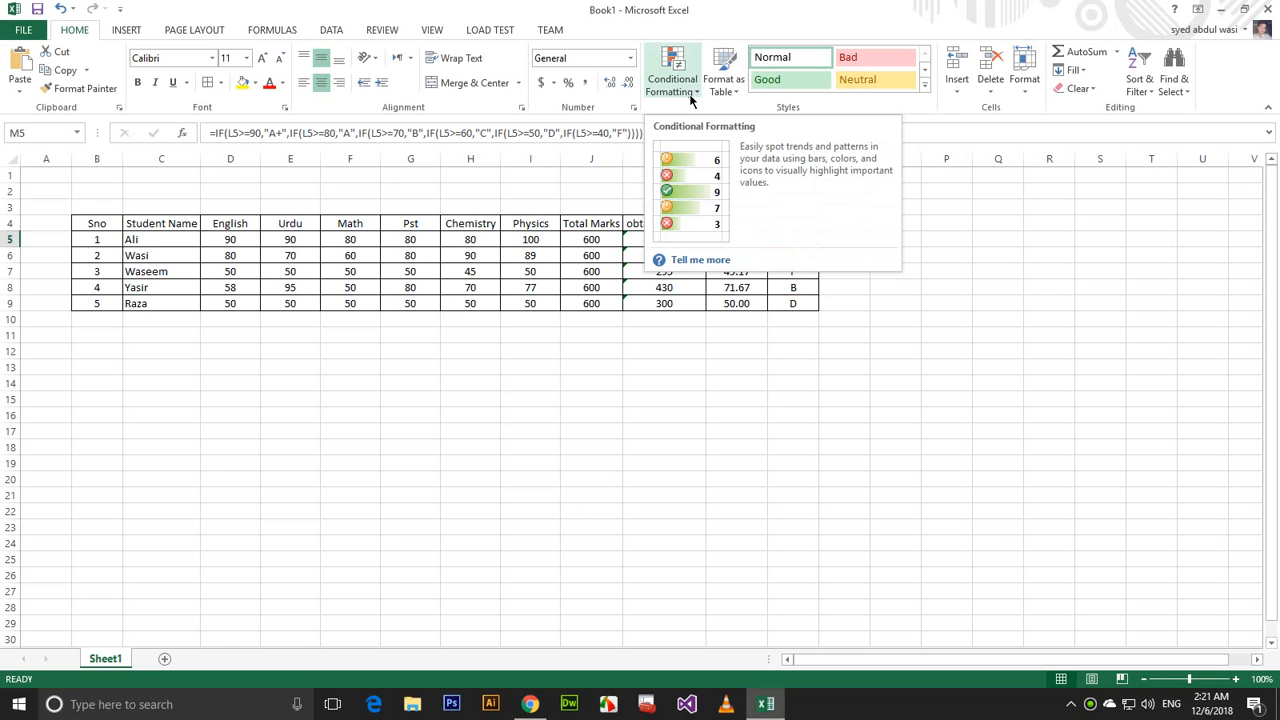
left_click(791, 367)
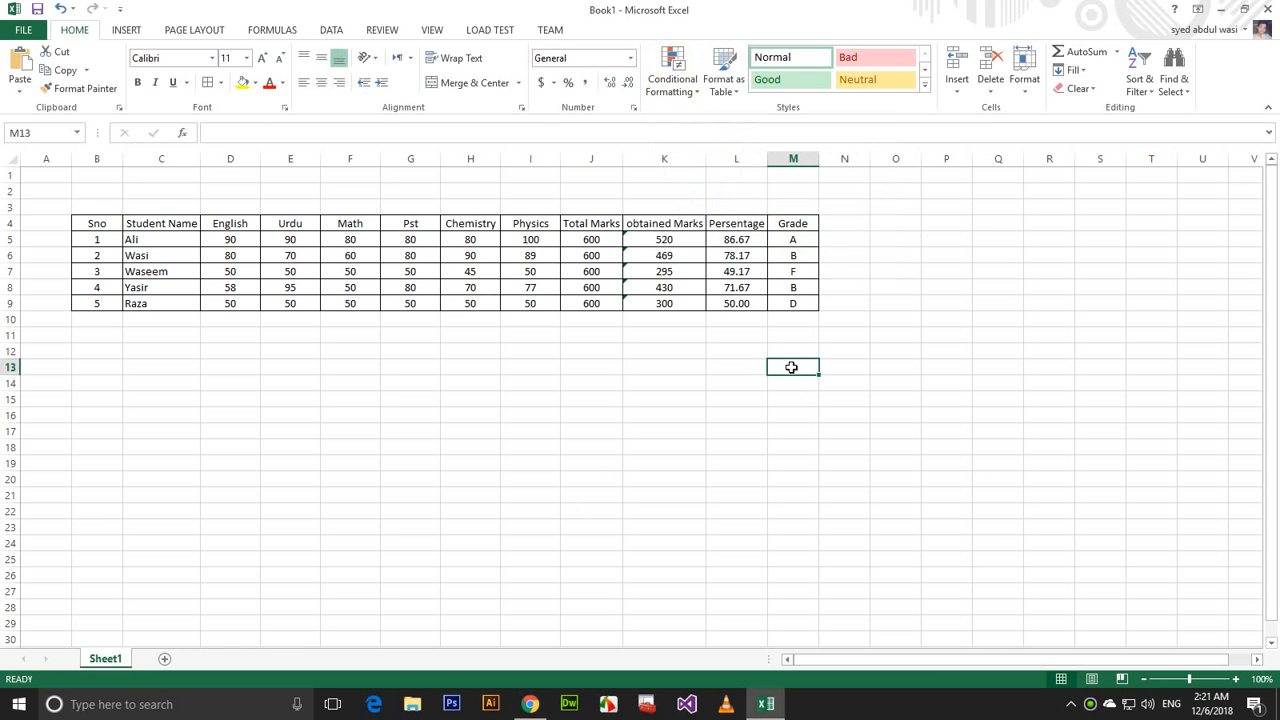
left_click(792, 243)
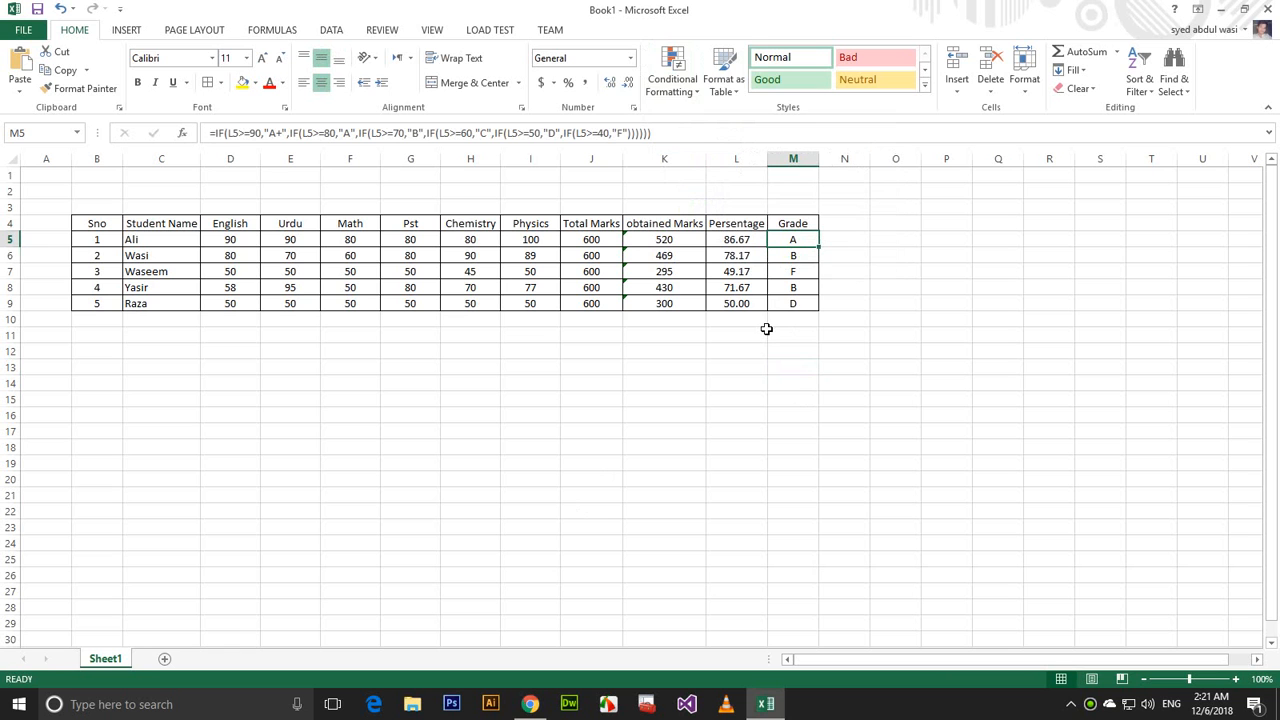
left_click(672, 80)
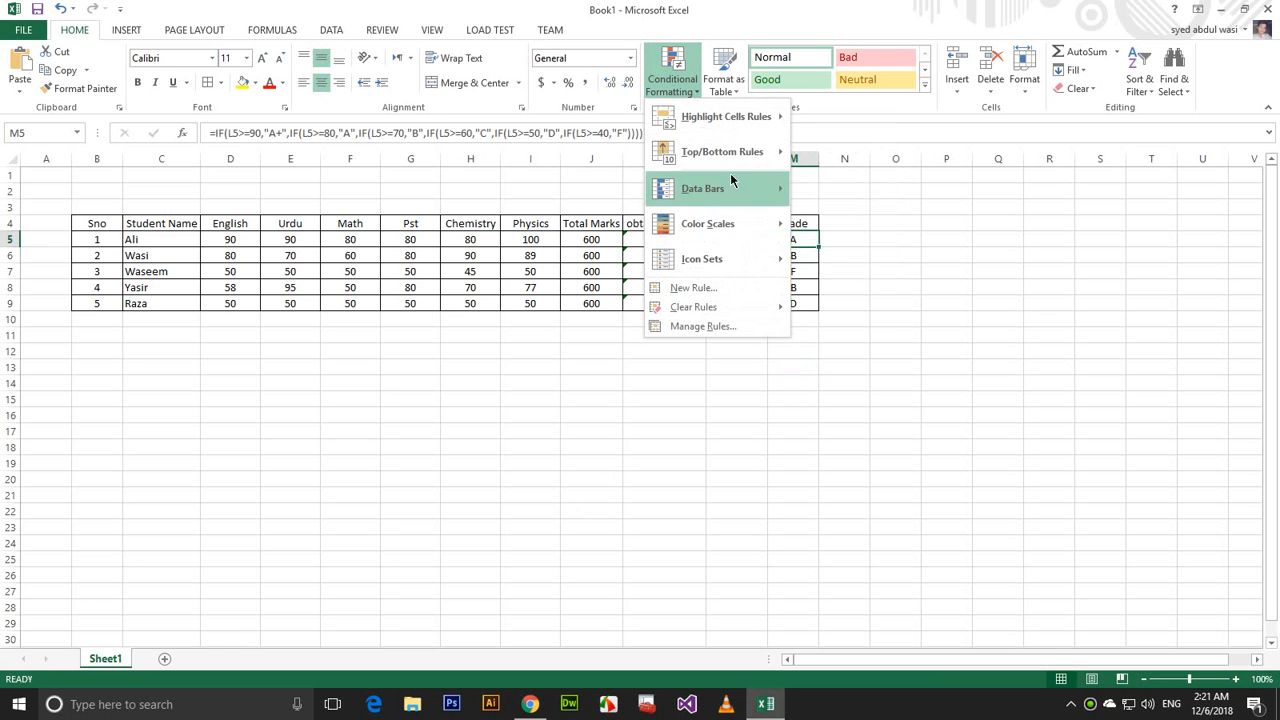
mouse_move(734, 222)
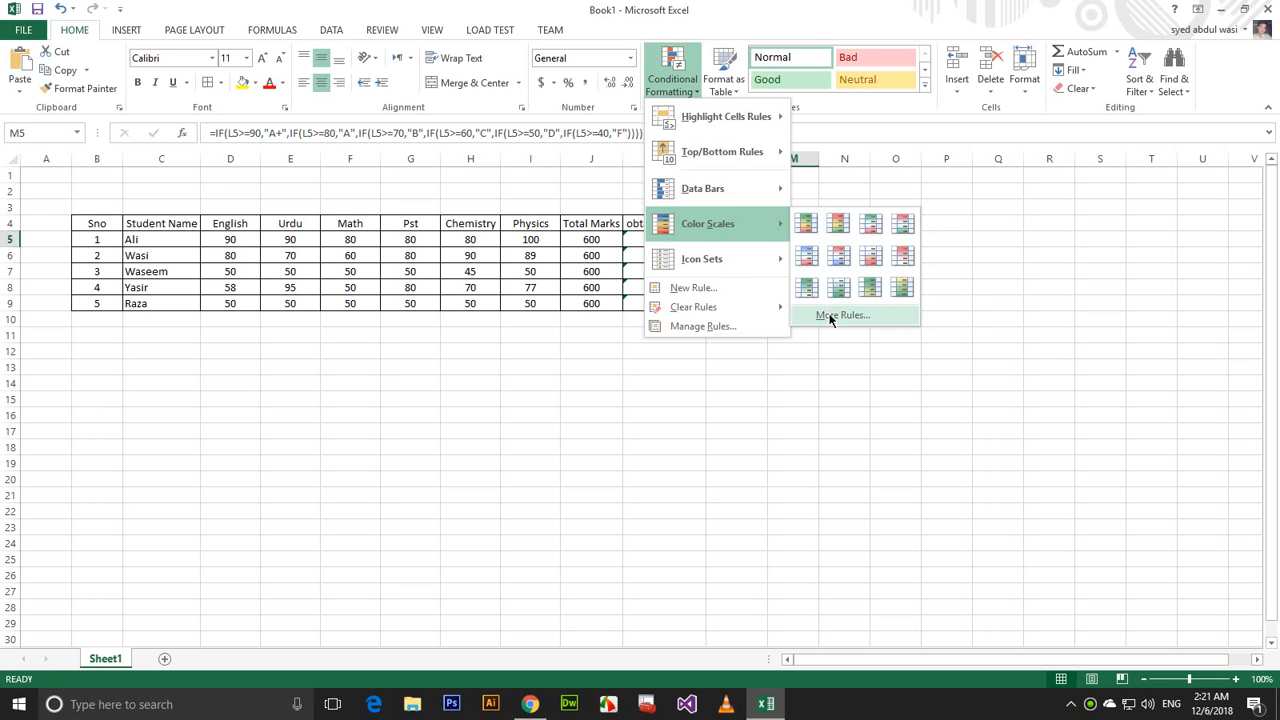
left_click(783, 354)
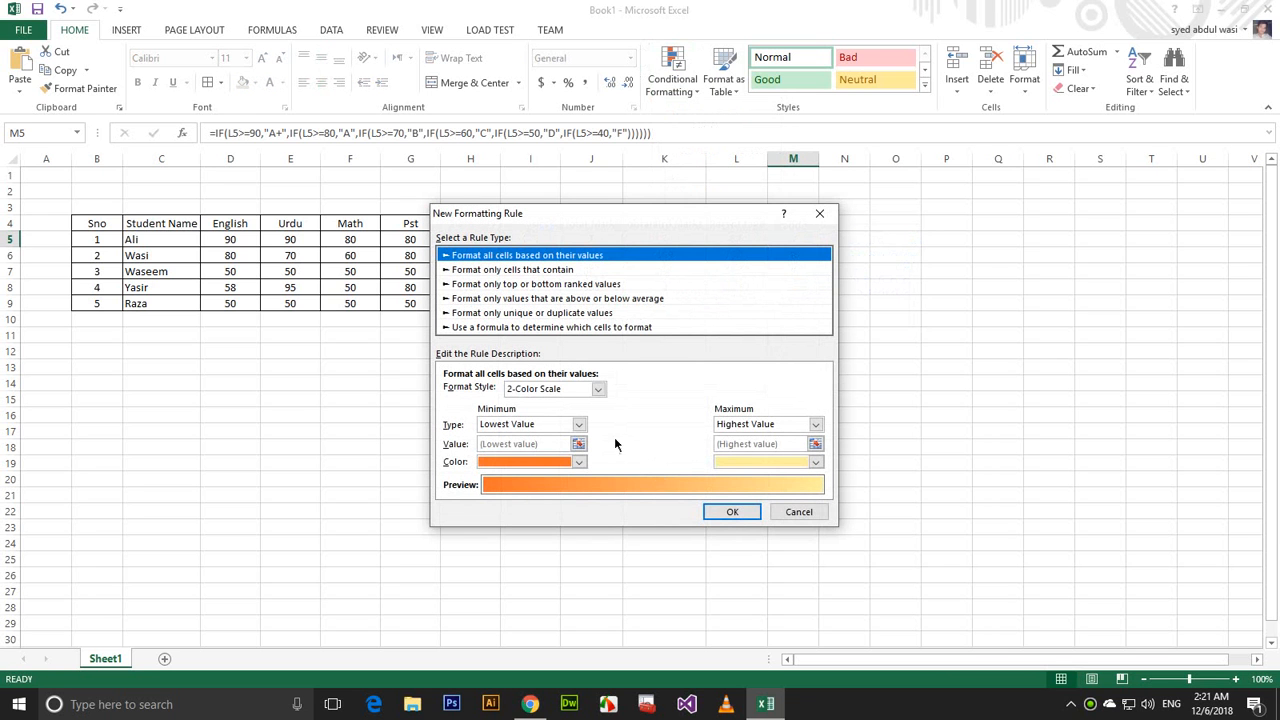
left_click(805, 513)
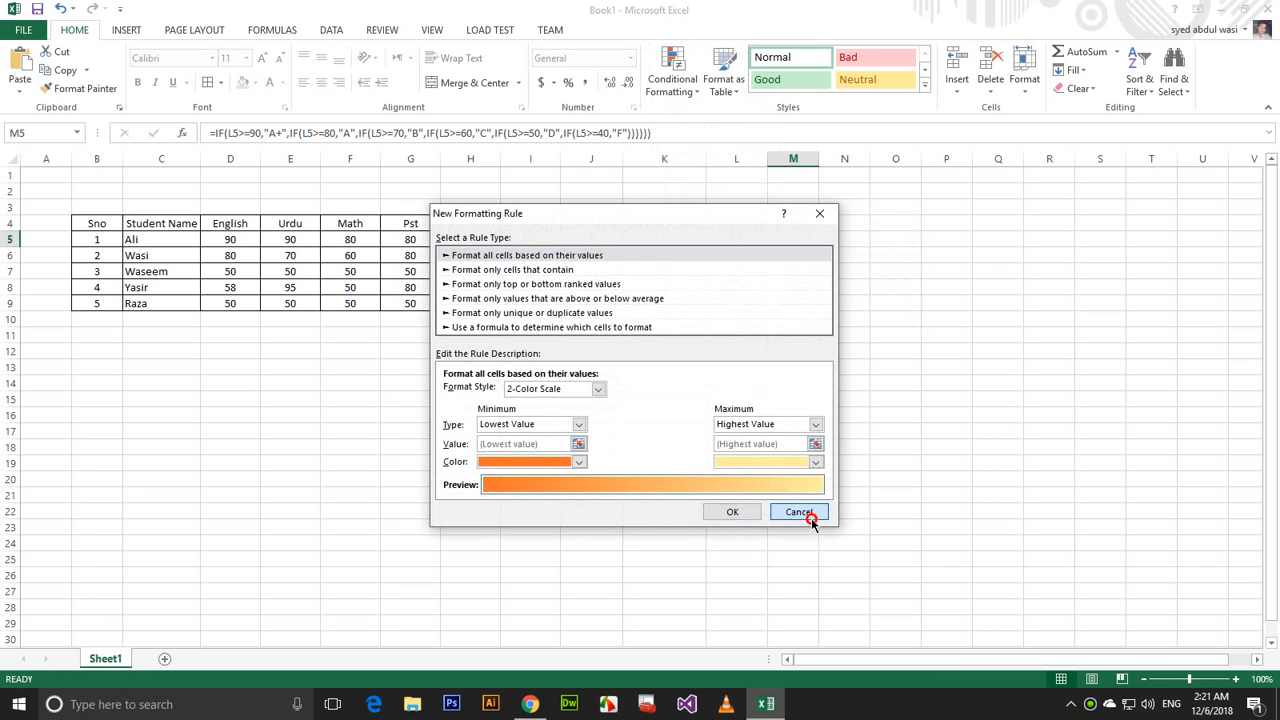
Add a conditional formatting rule to M5 with a 2-Color Scale running from Lowest Value to Highest Value.
left_click(672, 75)
left_click(697, 290)
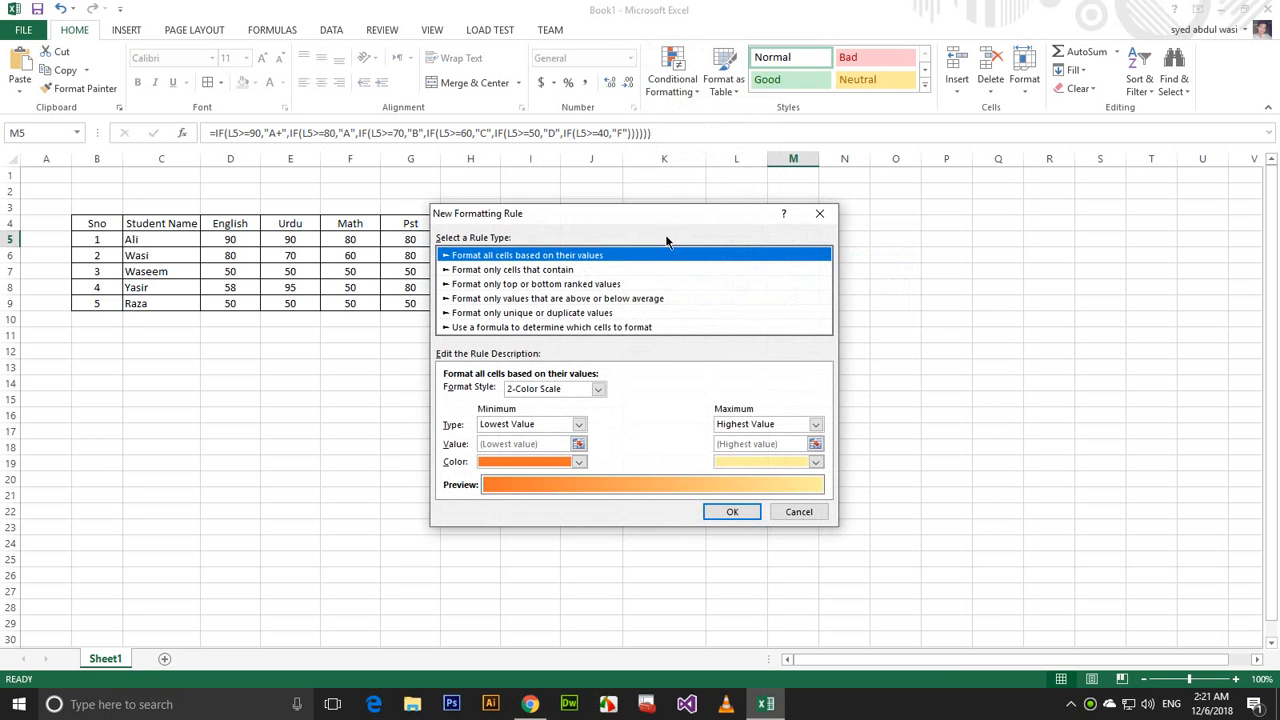
left_click_drag(663, 222, 404, 223)
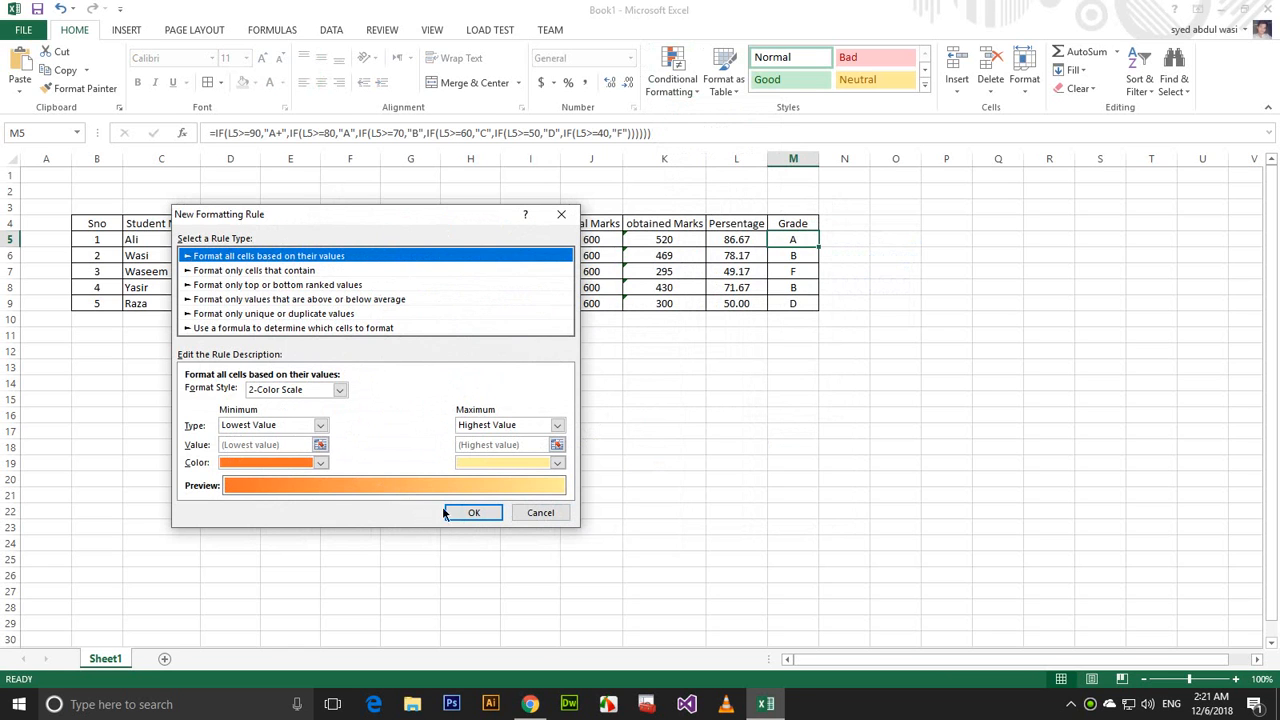
left_click(520, 425)
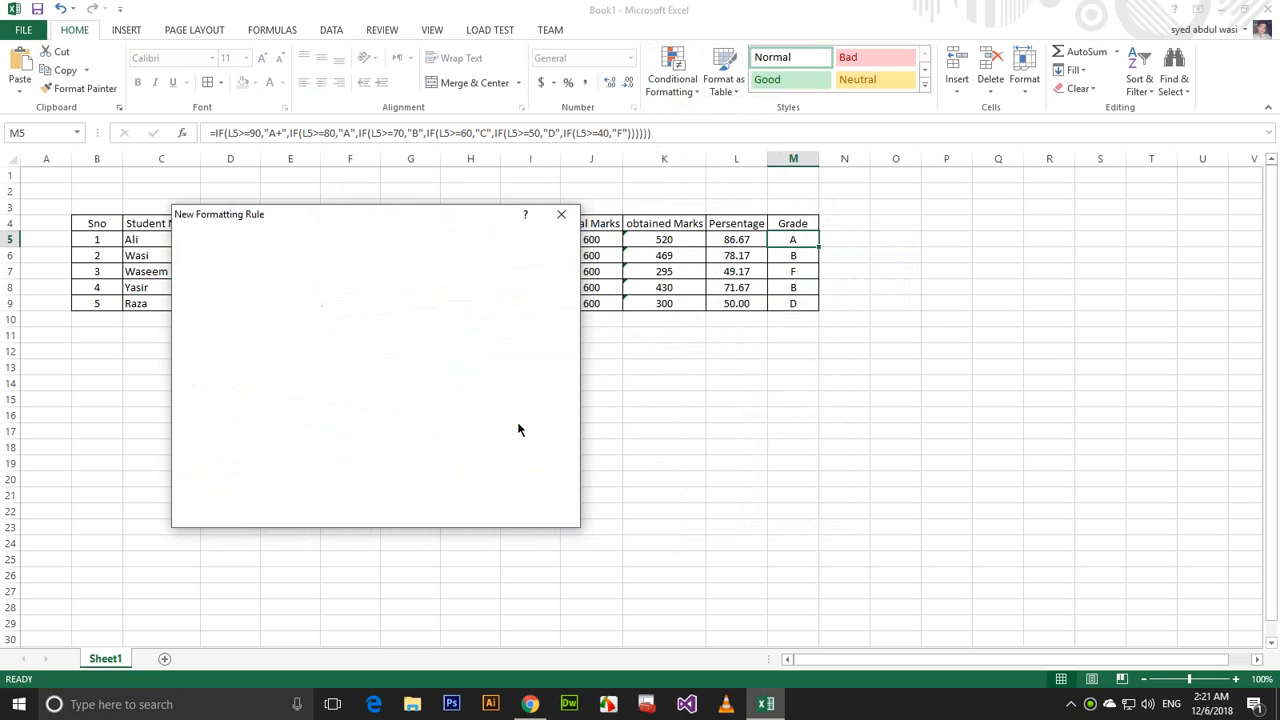
left_click(520, 425)
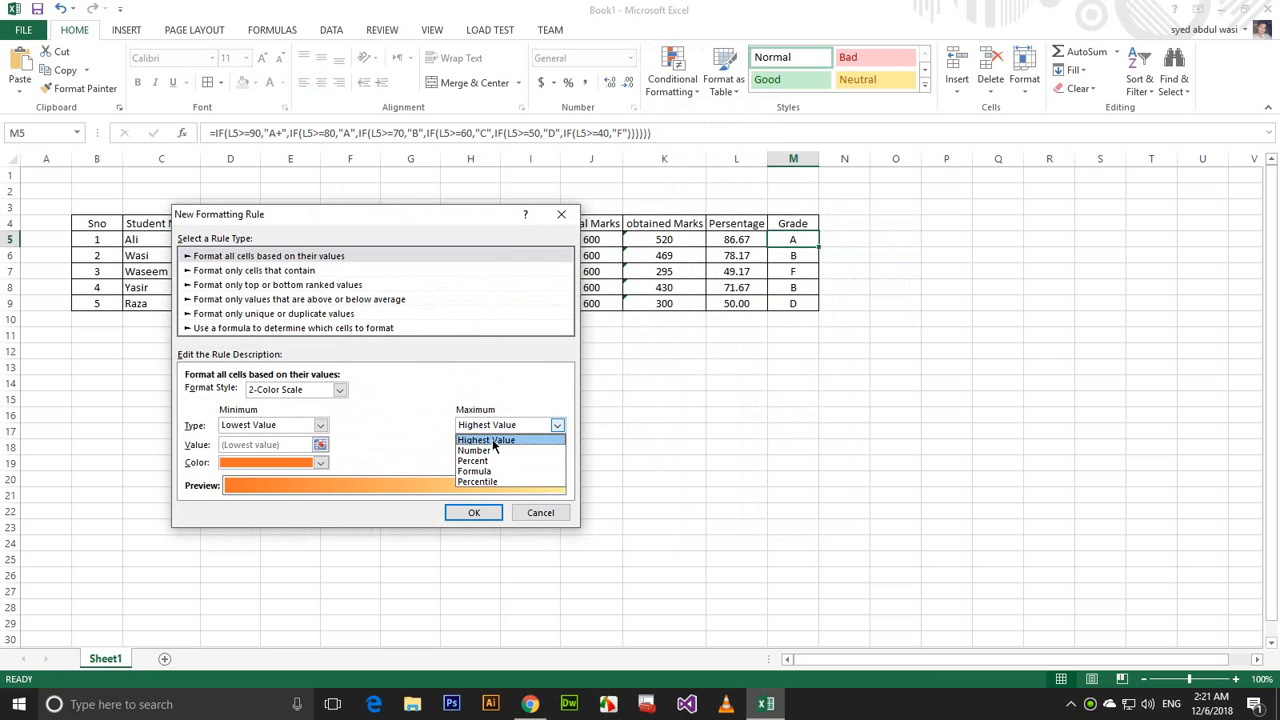
left_click(492, 400)
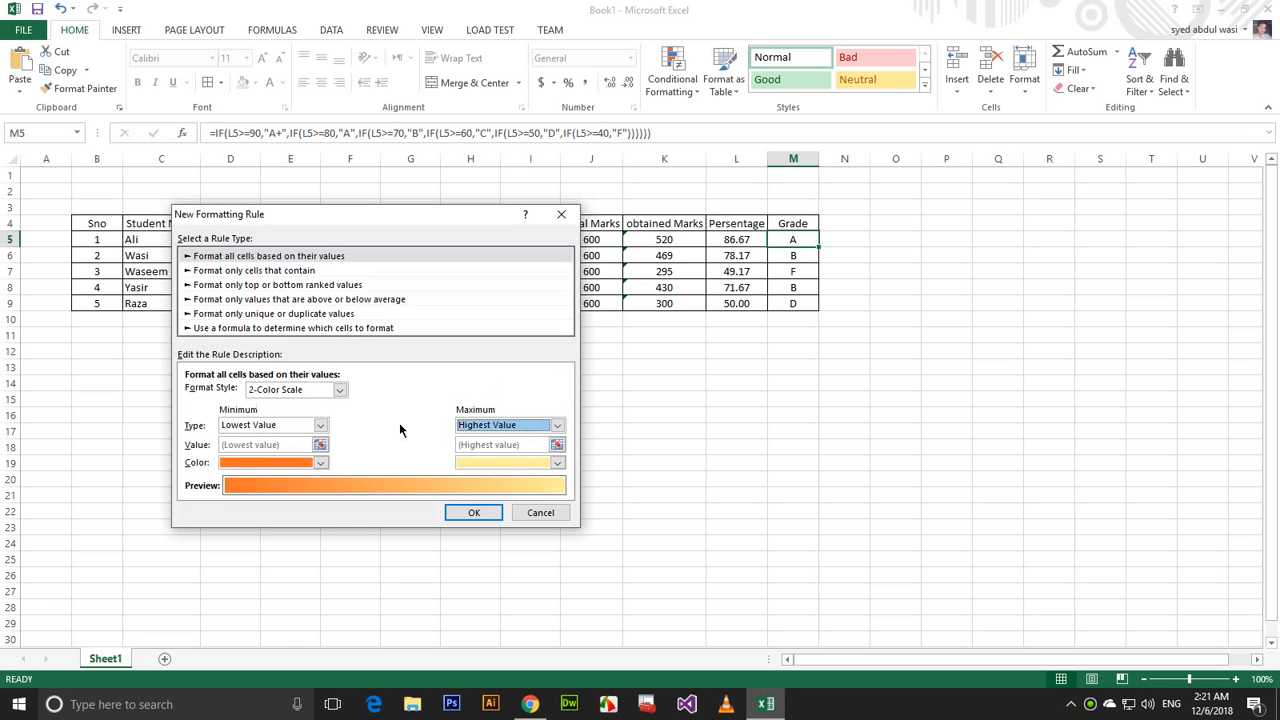
left_click(283, 424)
left_click(360, 408)
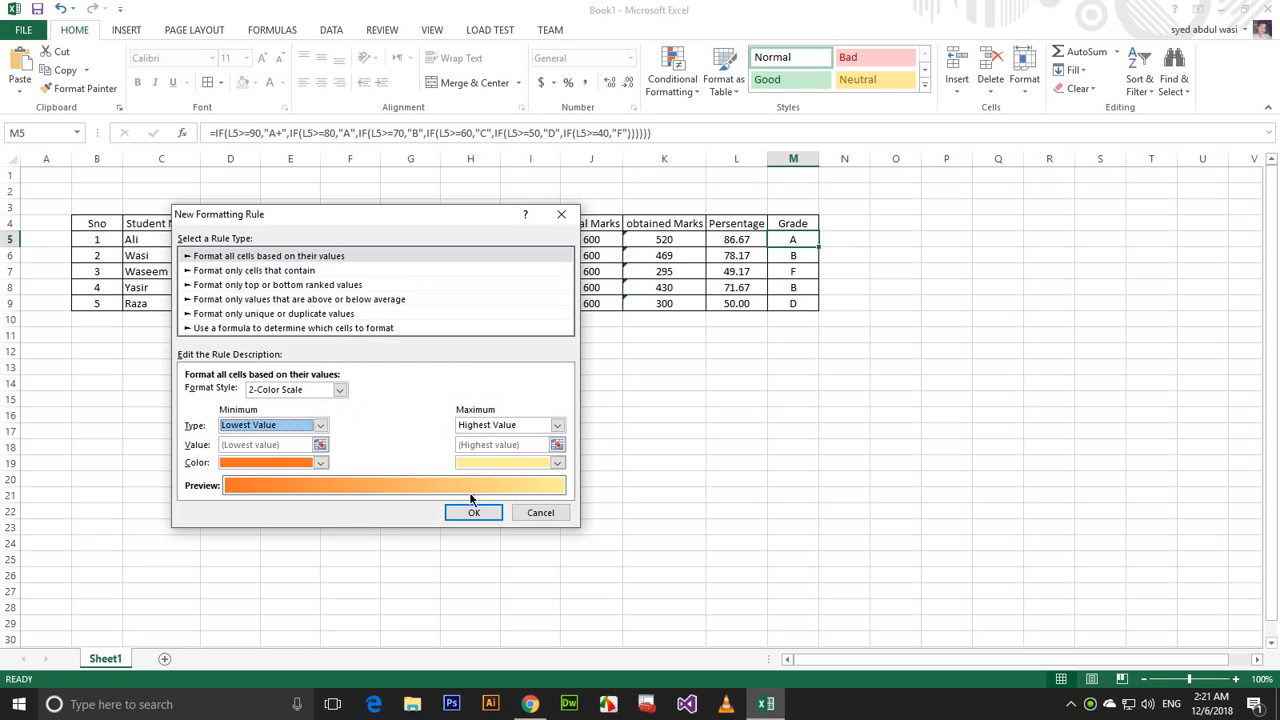
left_click(472, 512)
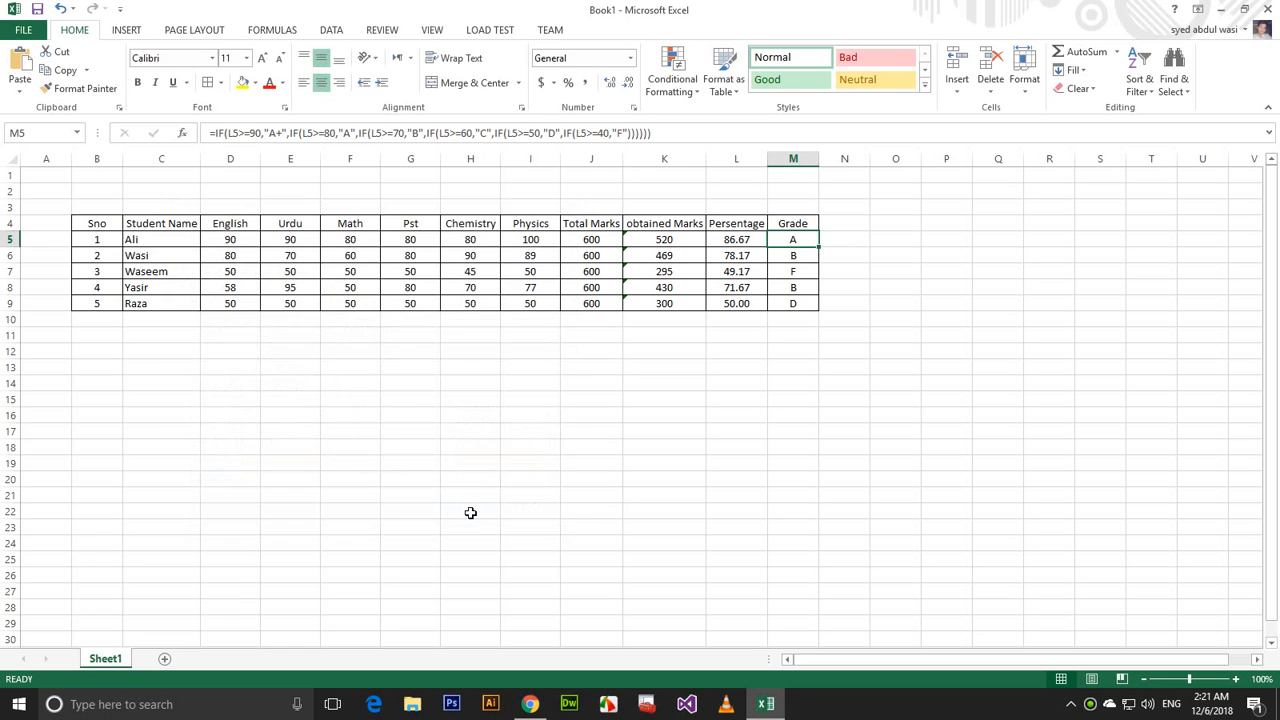
Add an Equal To highlight rule to M5 that formats grade A with Green Fill with Dark Green Text.
left_click(686, 89)
mouse_move(737, 229)
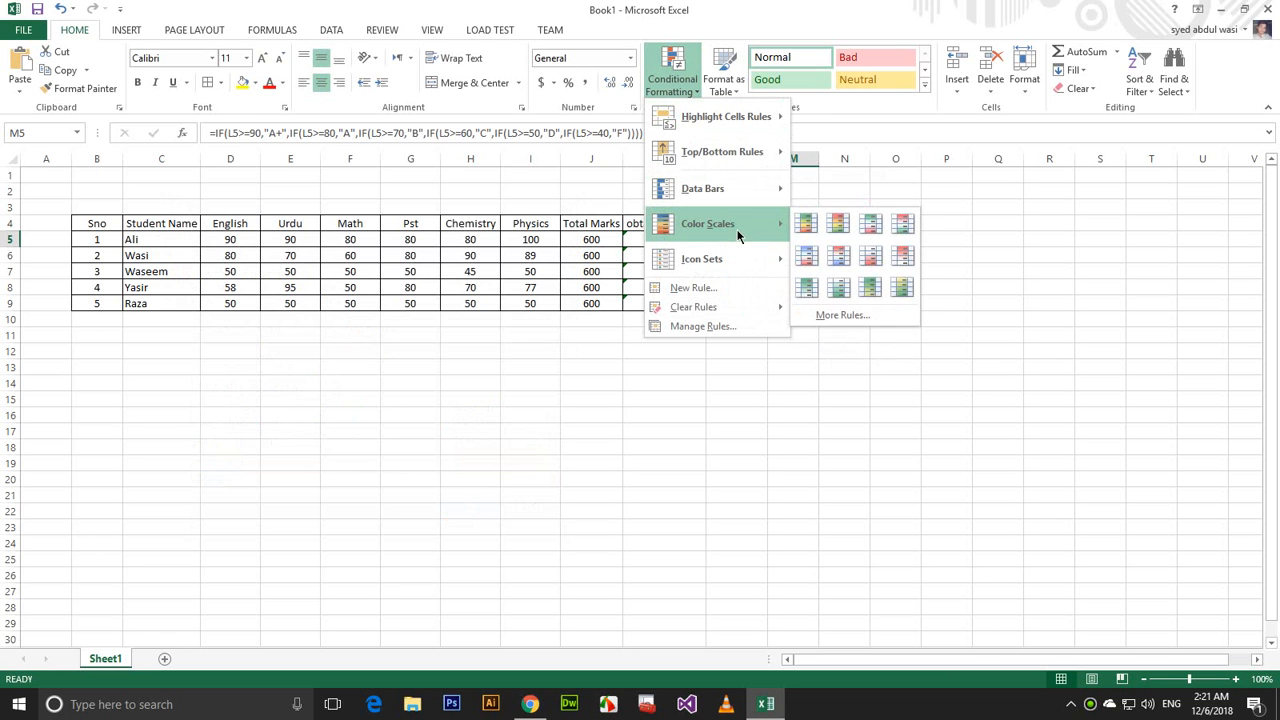
mouse_move(742, 126)
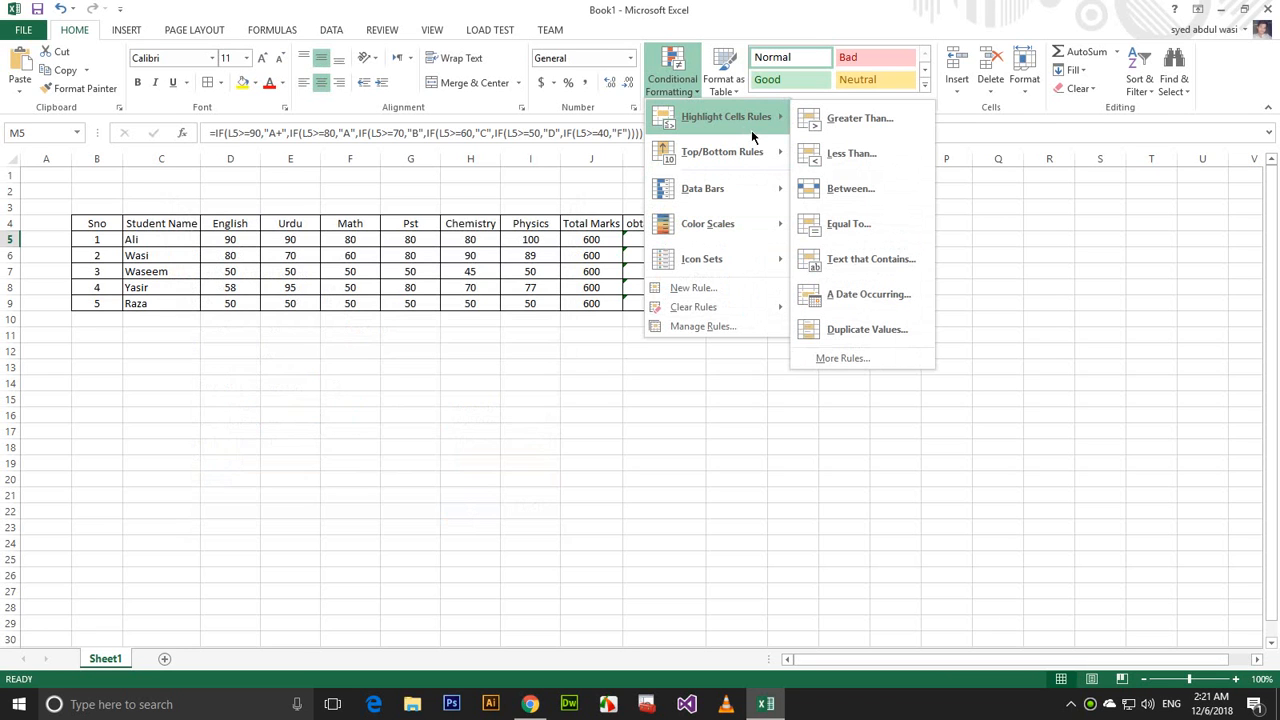
left_click(829, 230)
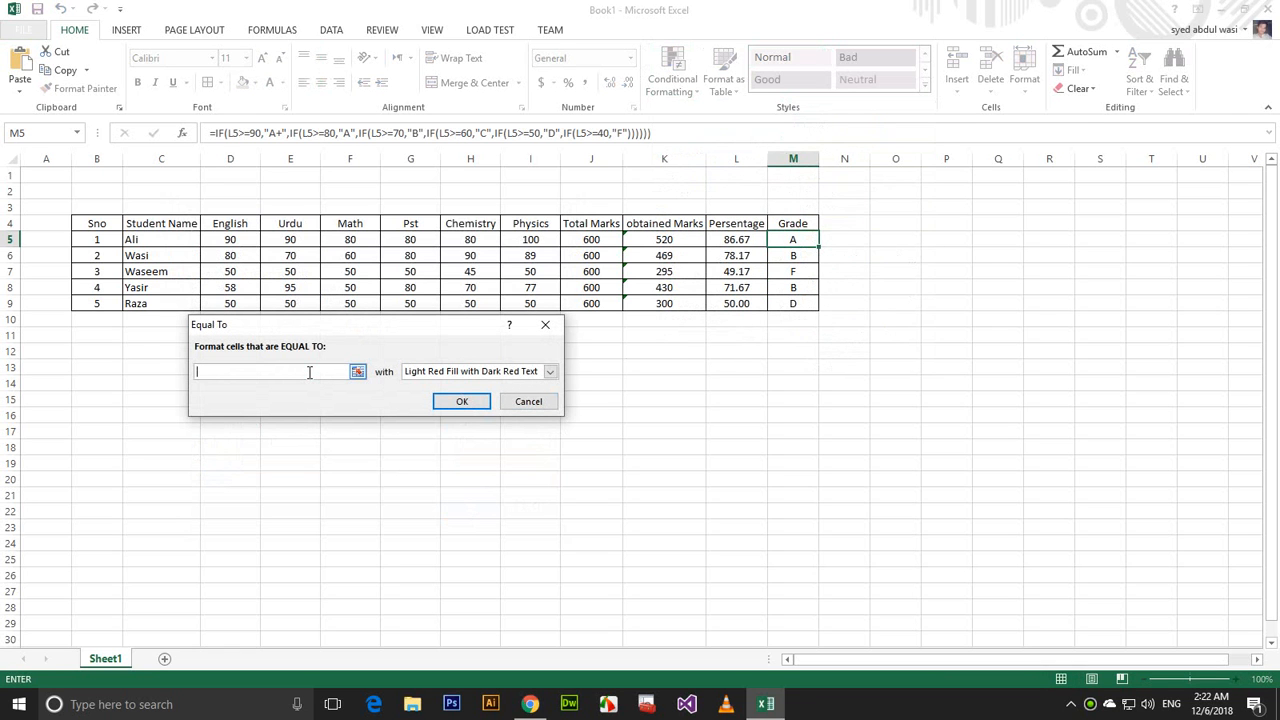
type("A")
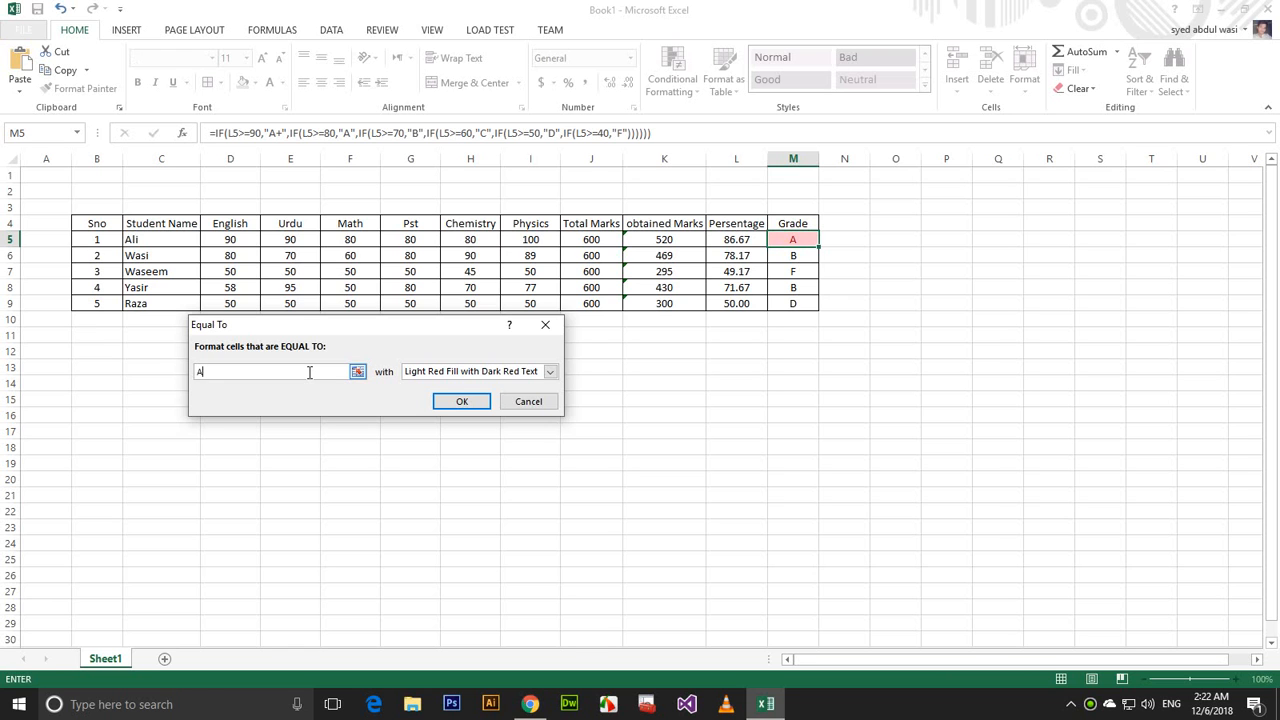
left_click(549, 372)
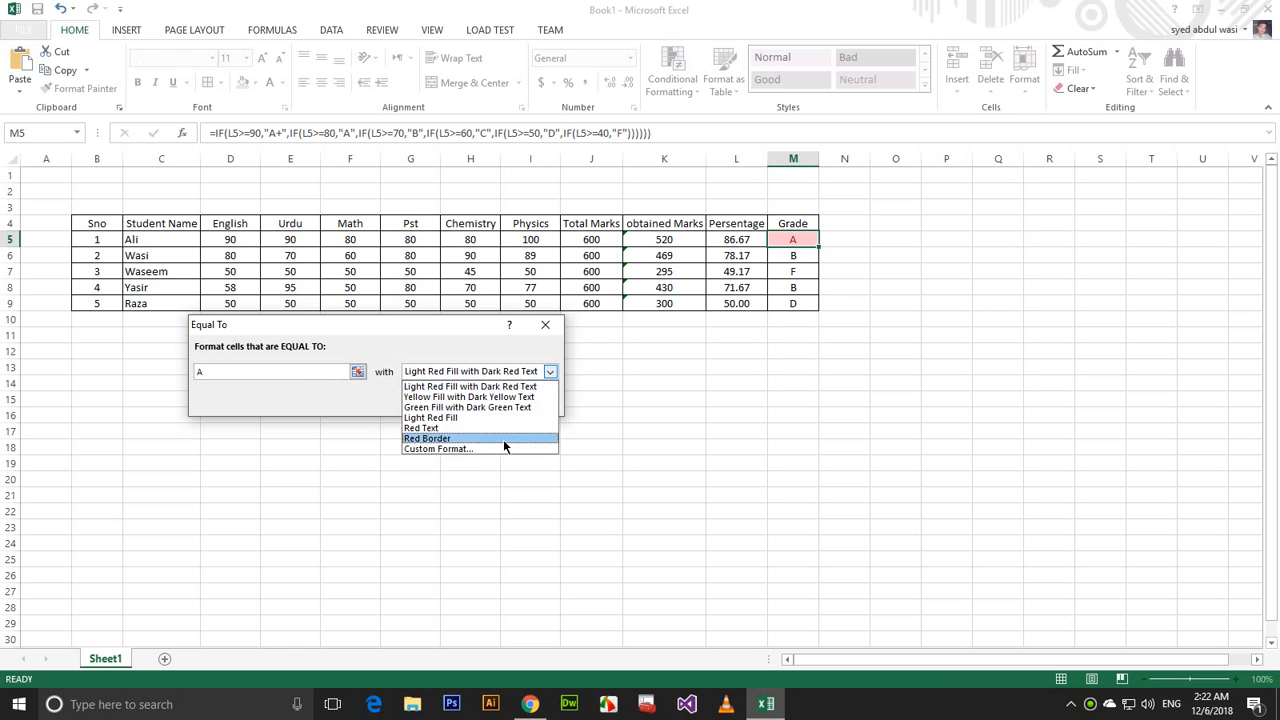
left_click(438, 408)
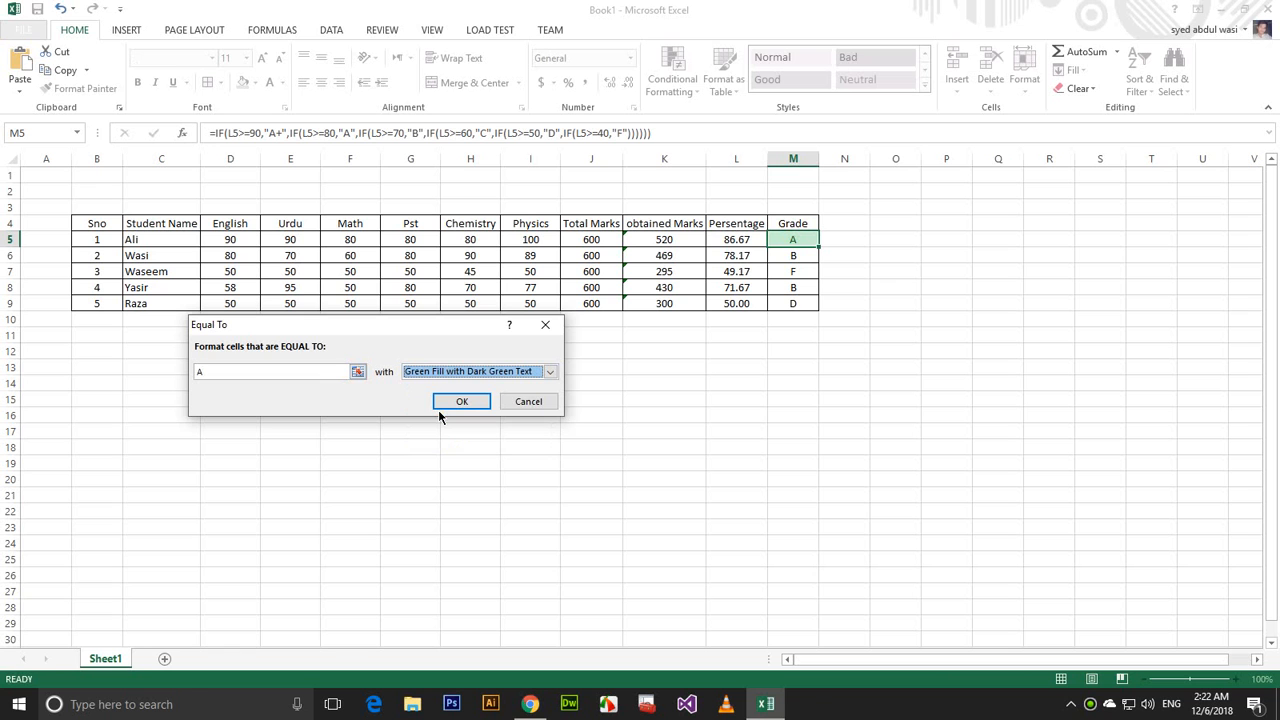
left_click(442, 404)
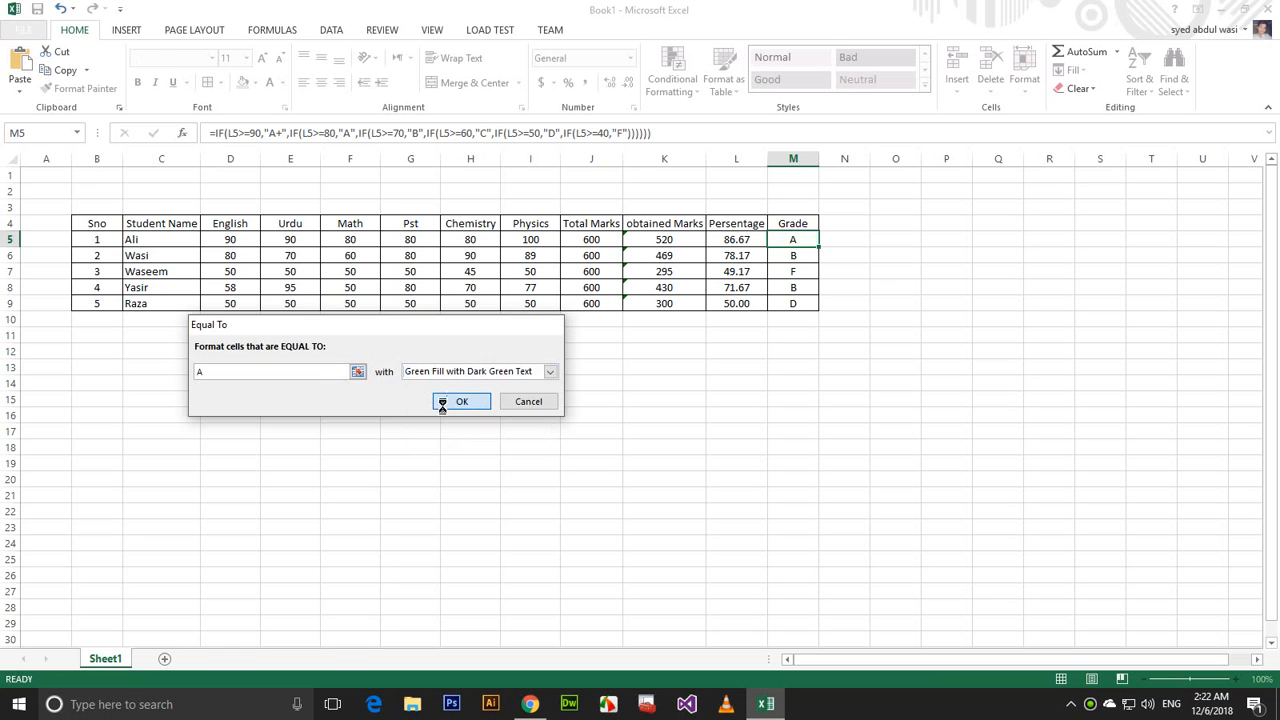
Start an Equal To highlight rule on M5 for grade B with a custom format.
left_click(687, 97)
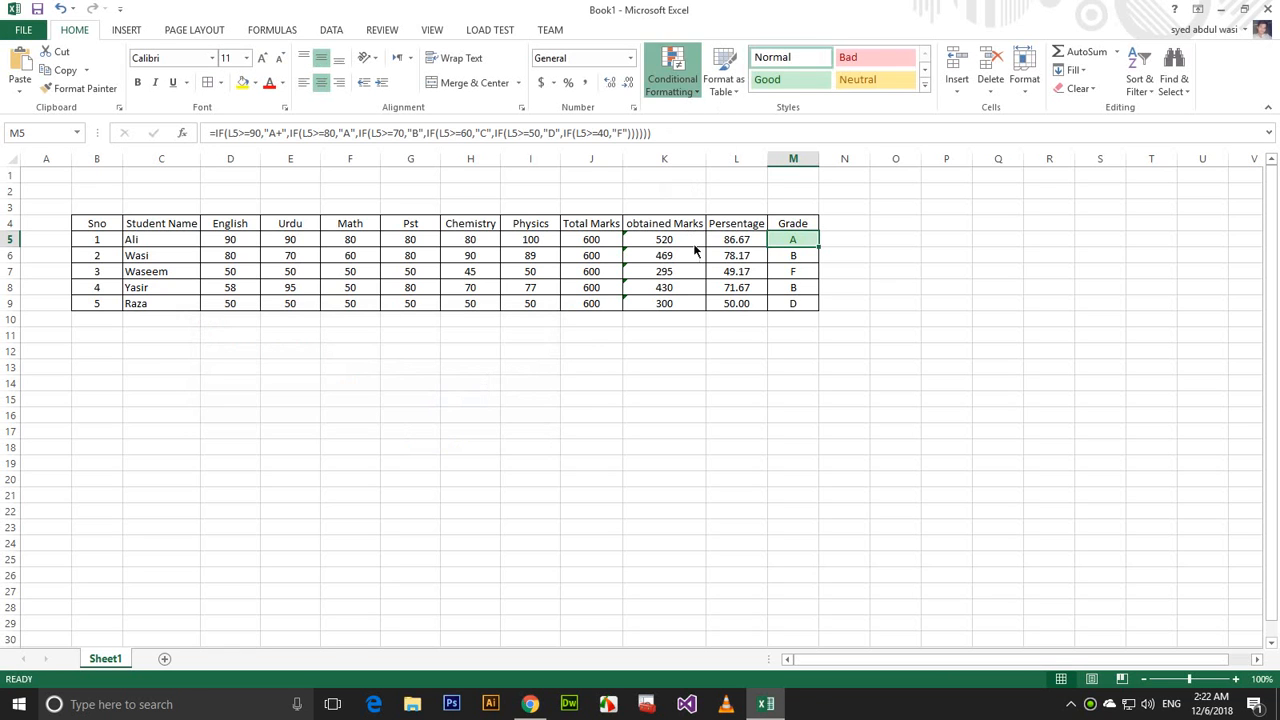
mouse_move(783, 129)
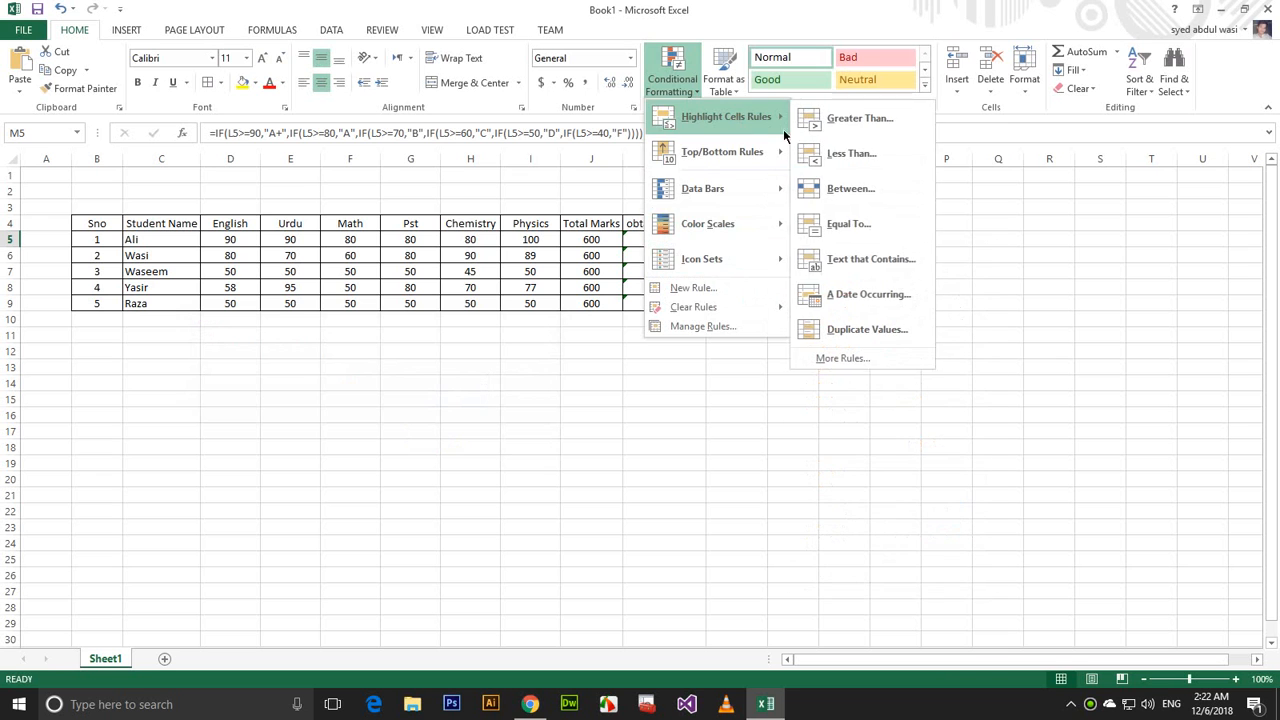
left_click(849, 223)
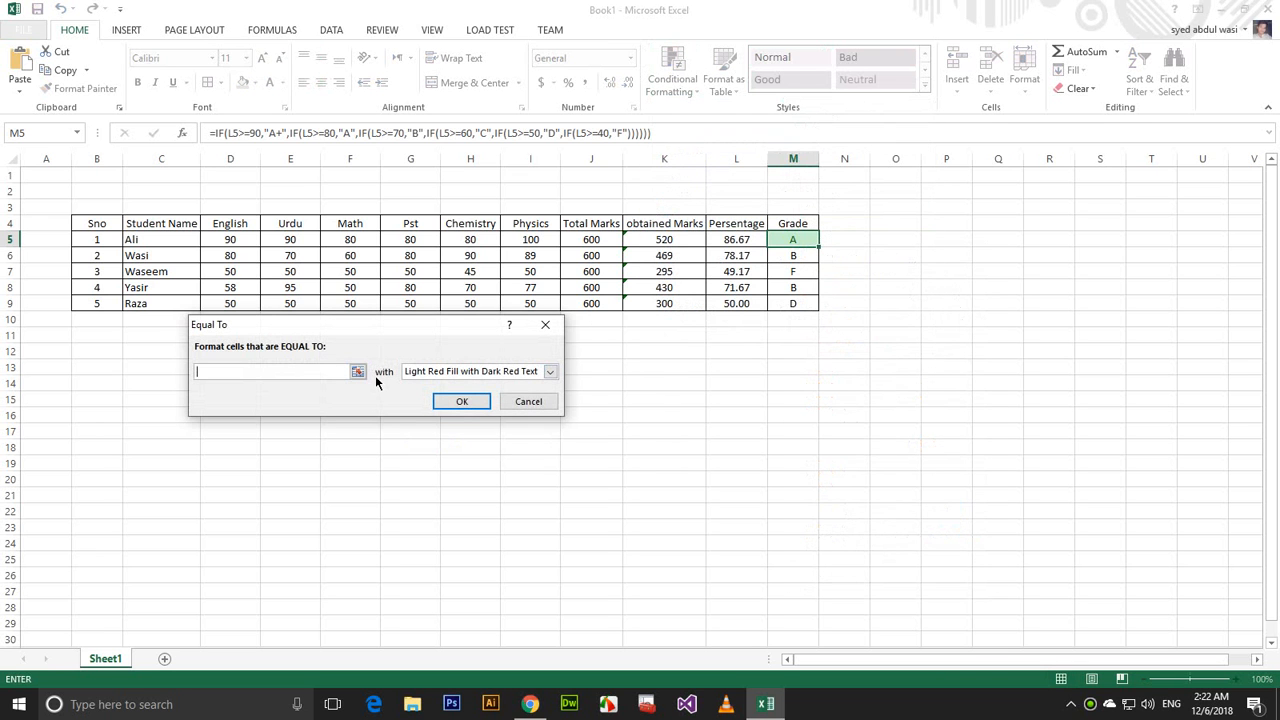
type("B")
left_click(550, 371)
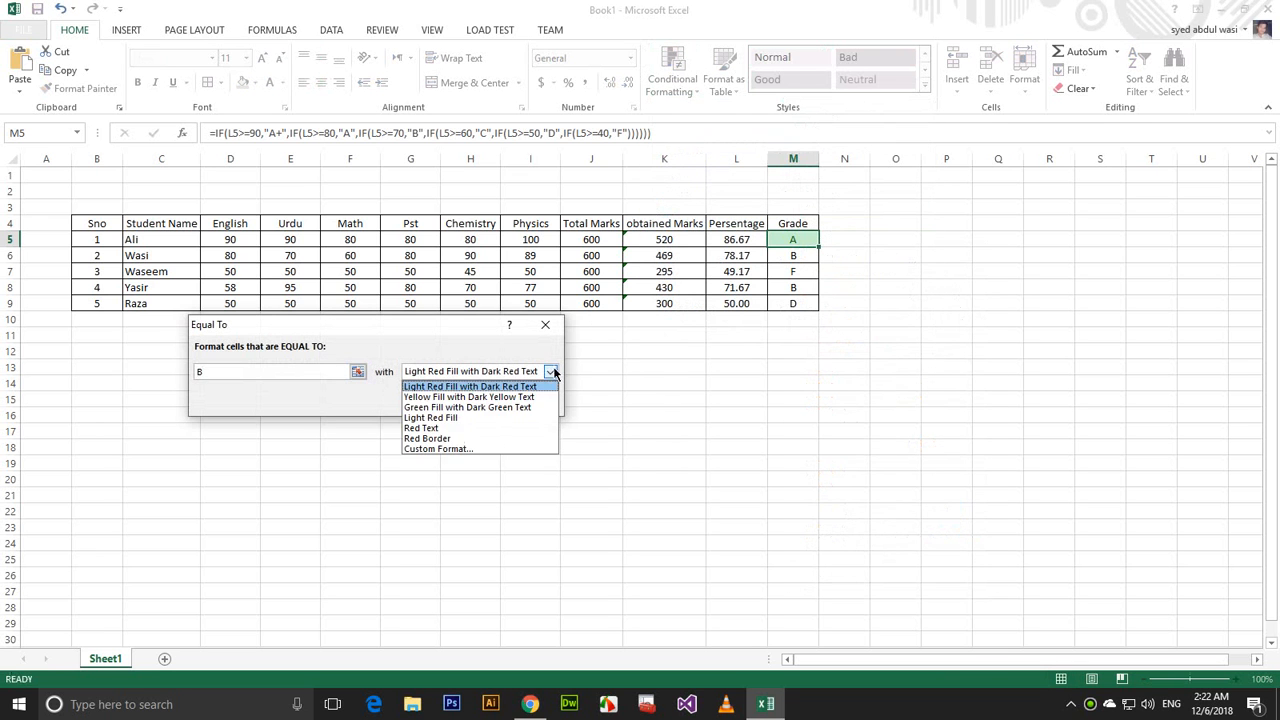
left_click(447, 449)
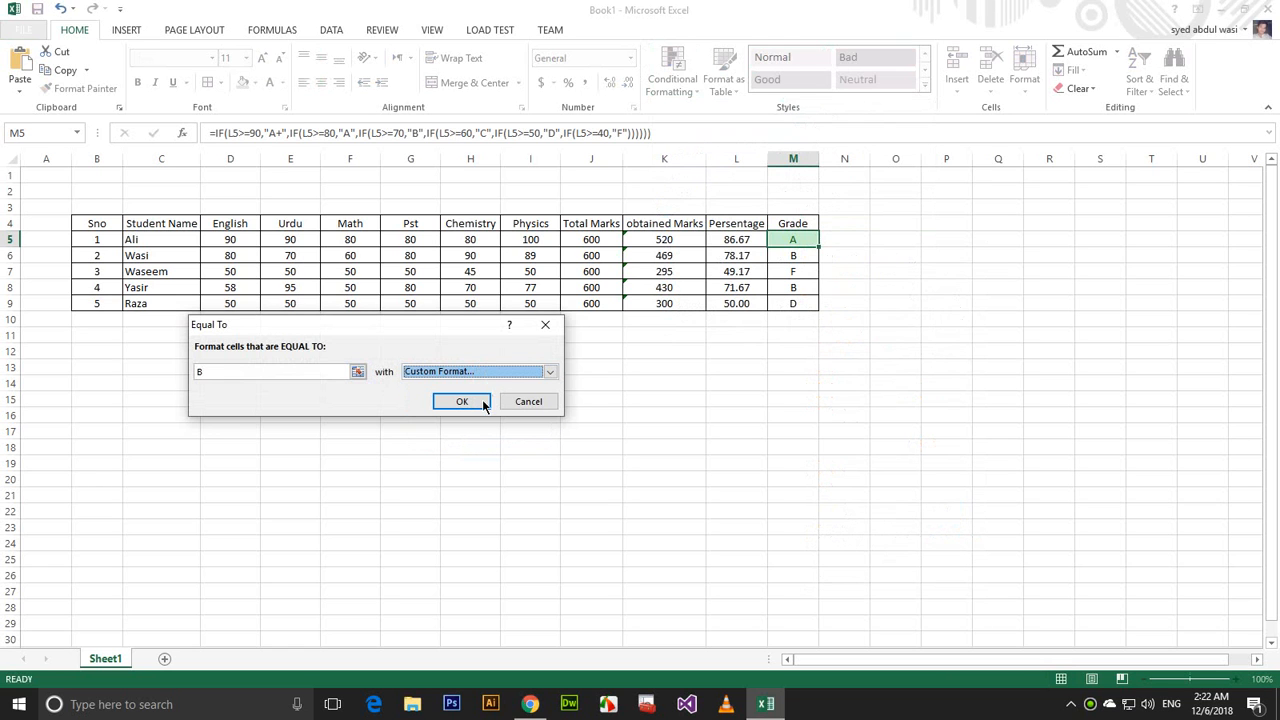
left_click(455, 402)
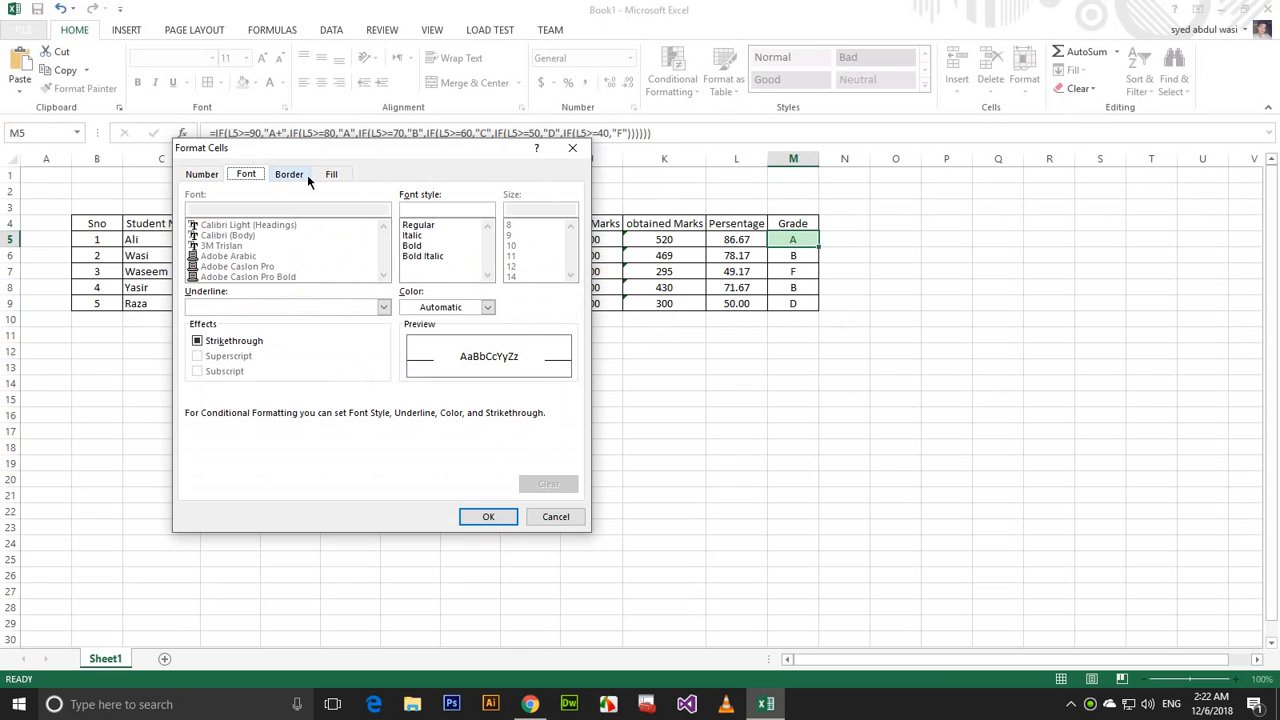
Give the grade B format a dark green font colour and a light green fill, and apply the rule.
left_click(276, 307)
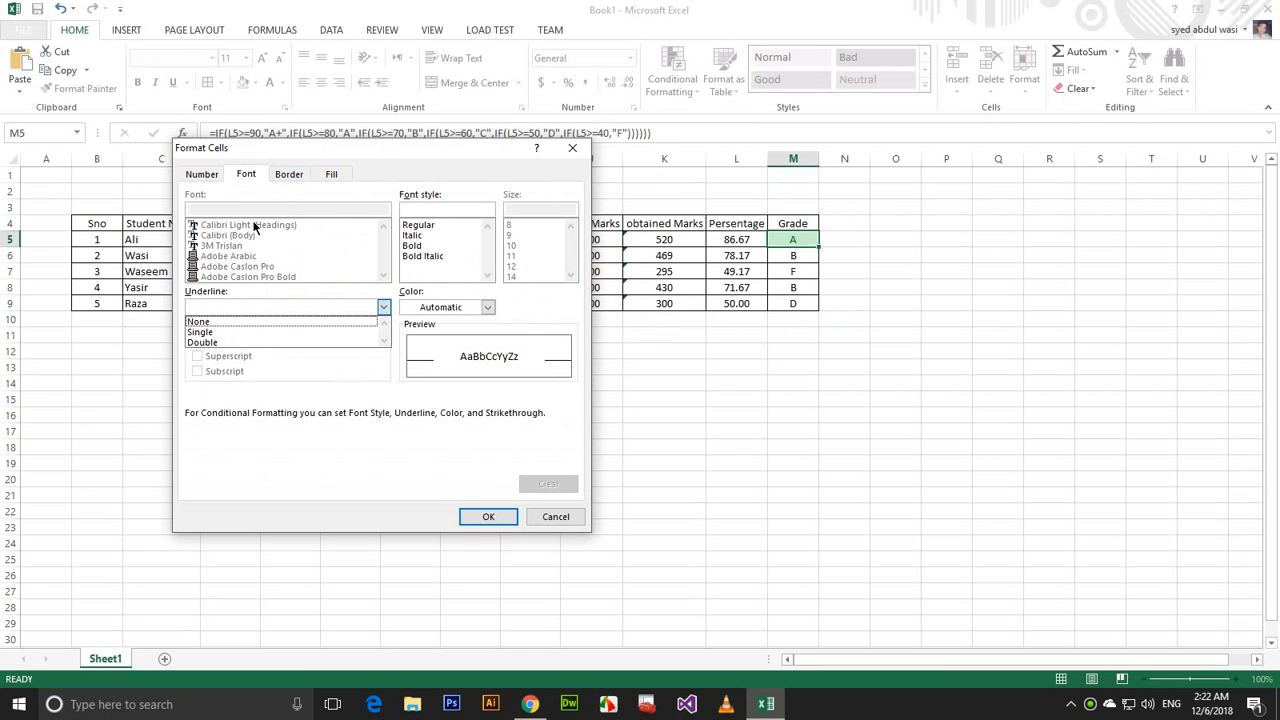
left_click(455, 308)
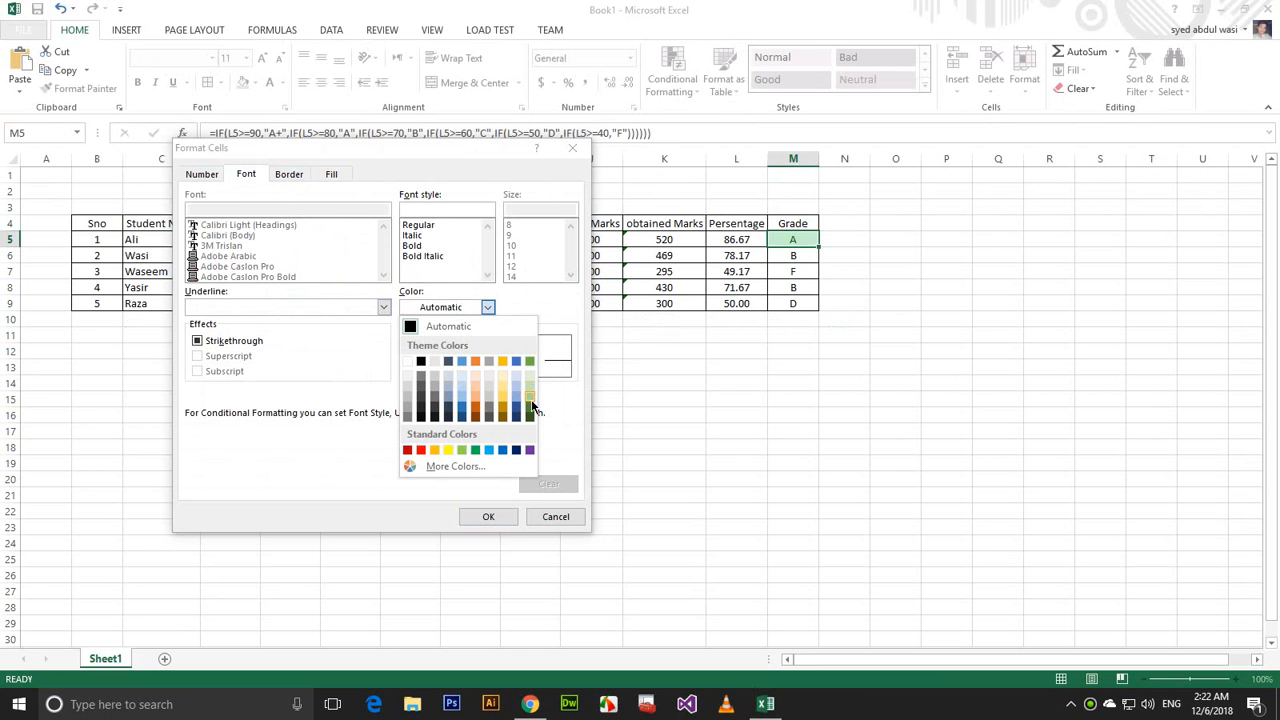
left_click(531, 391)
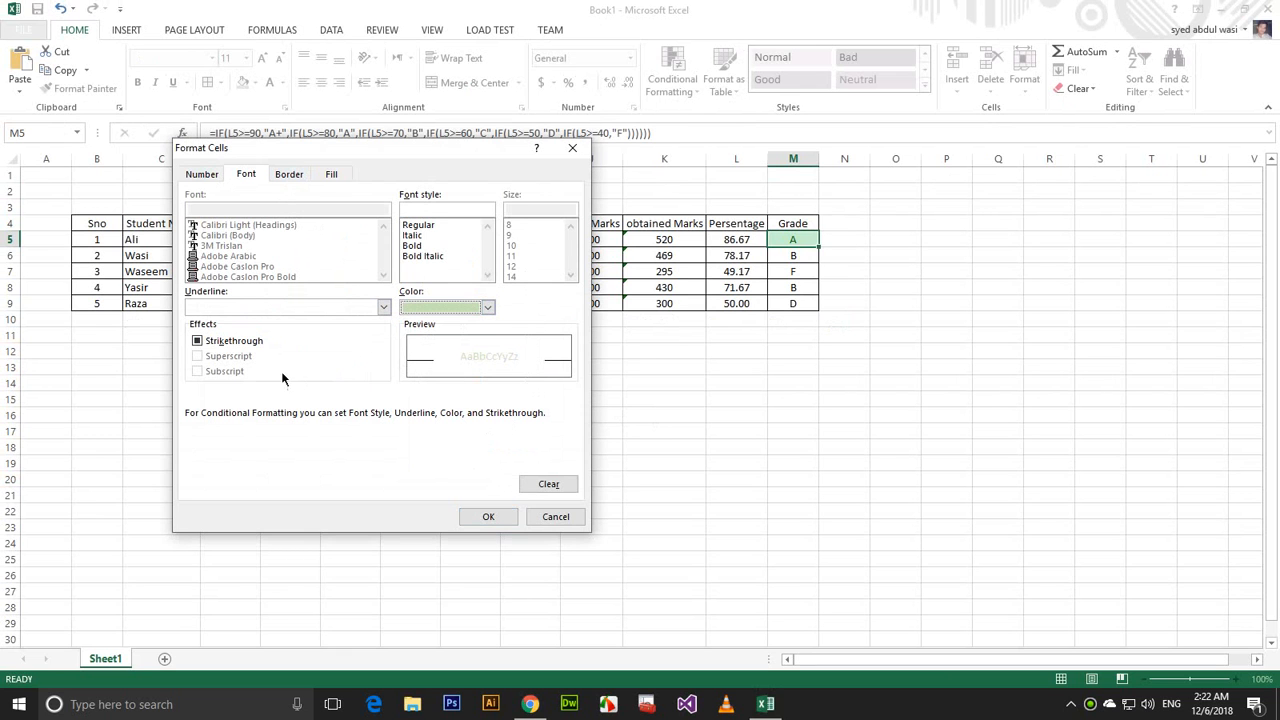
left_click(486, 309)
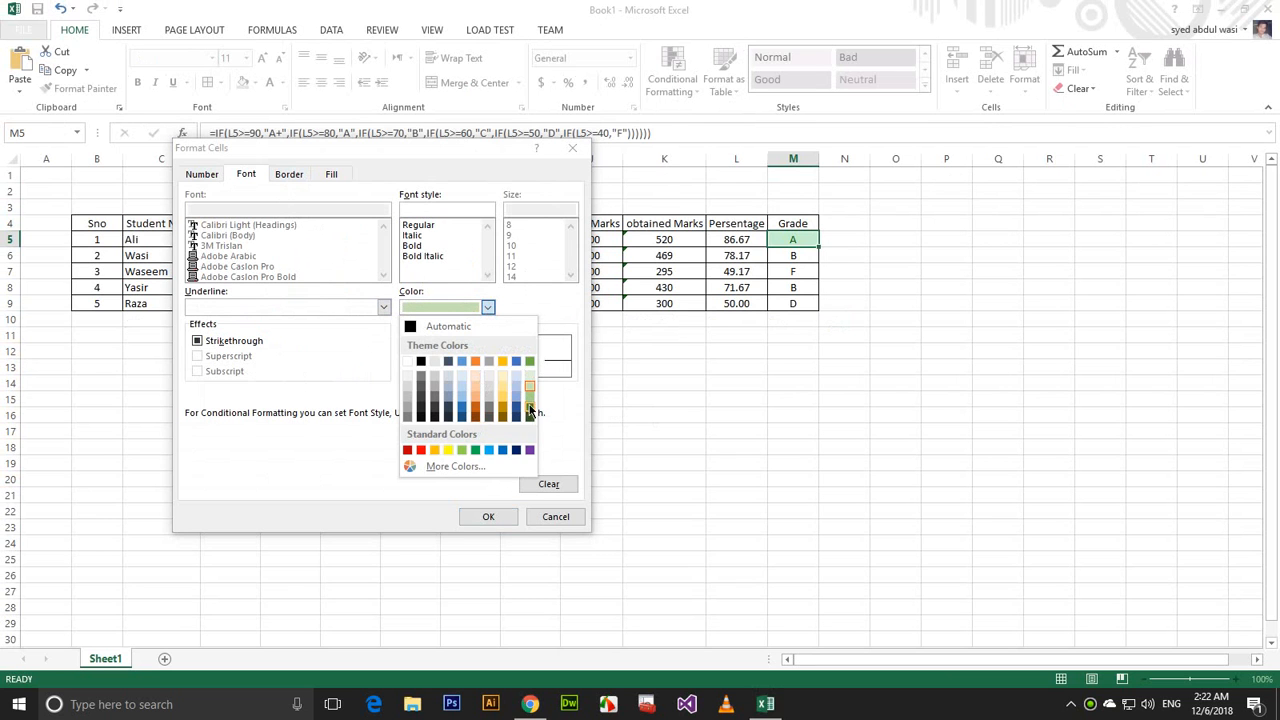
left_click(529, 409)
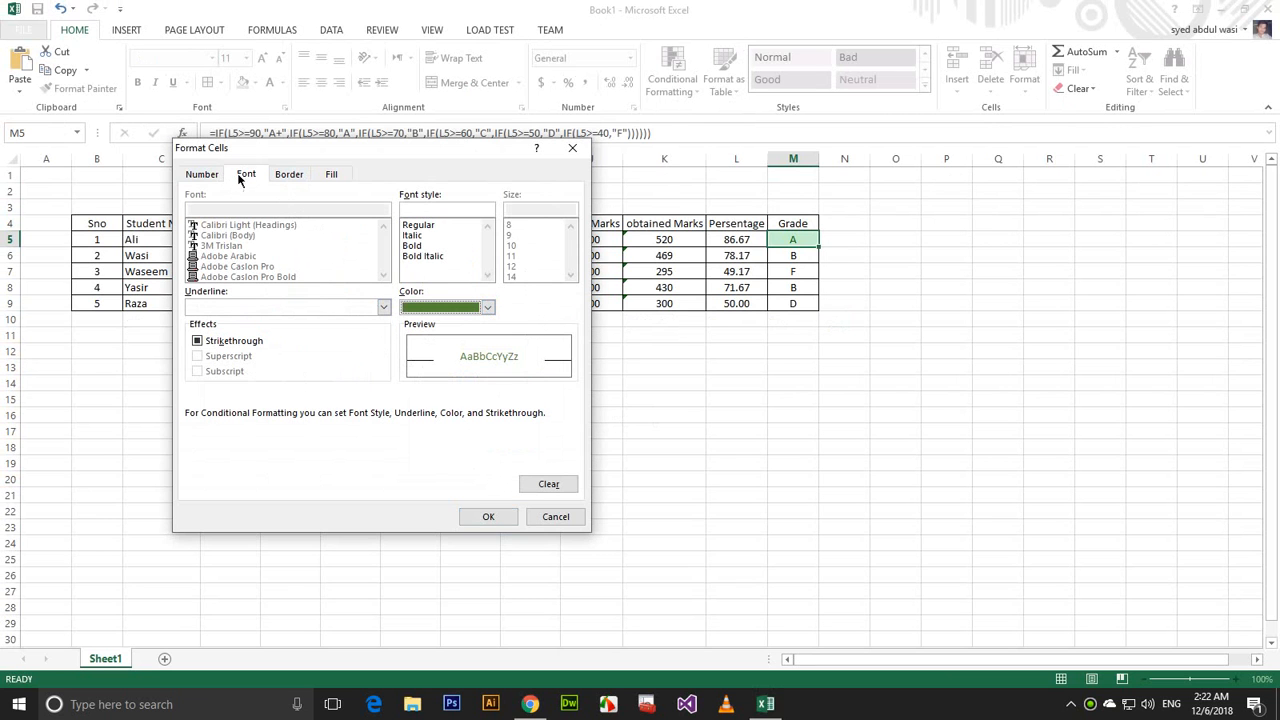
left_click(332, 174)
left_click(330, 267)
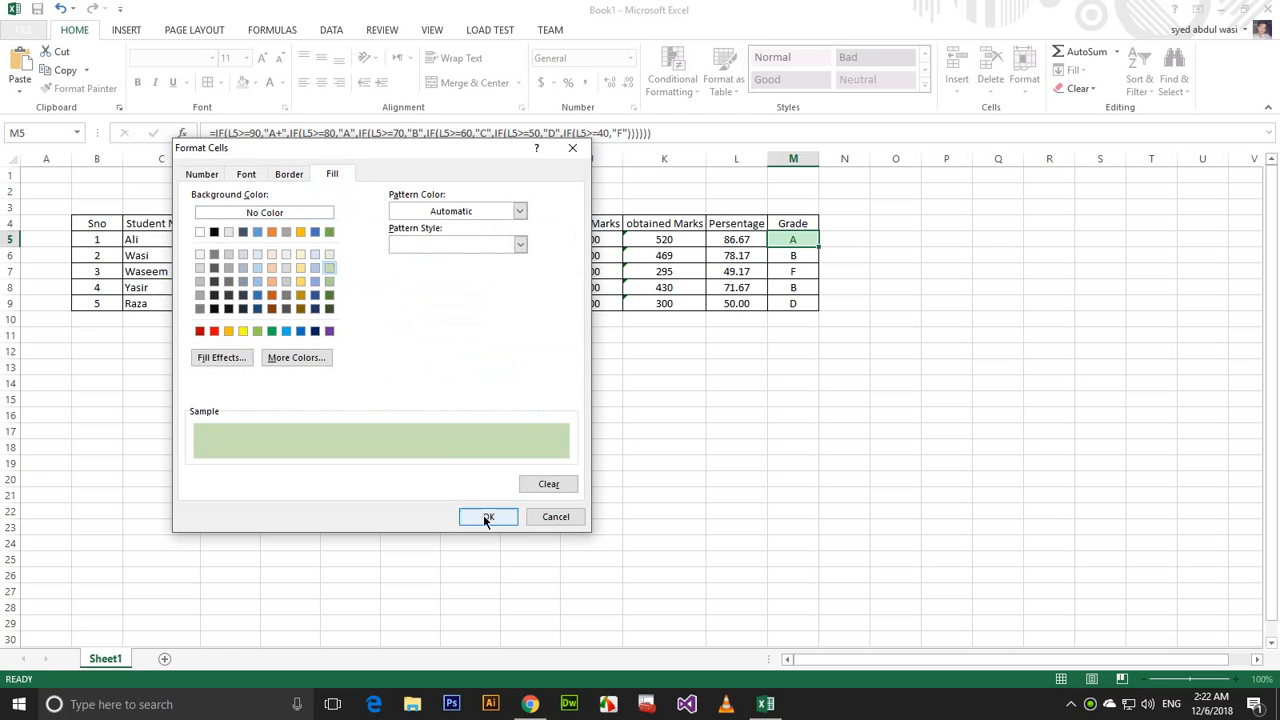
left_click(490, 516)
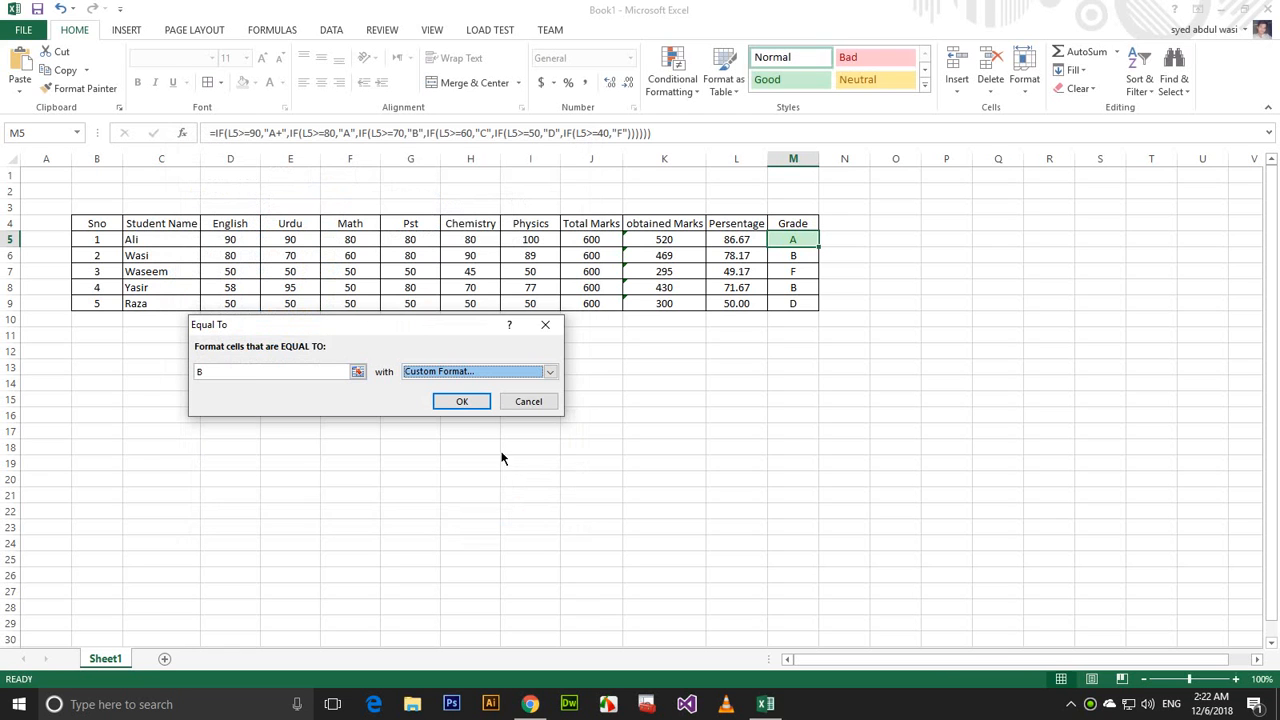
left_click(462, 401)
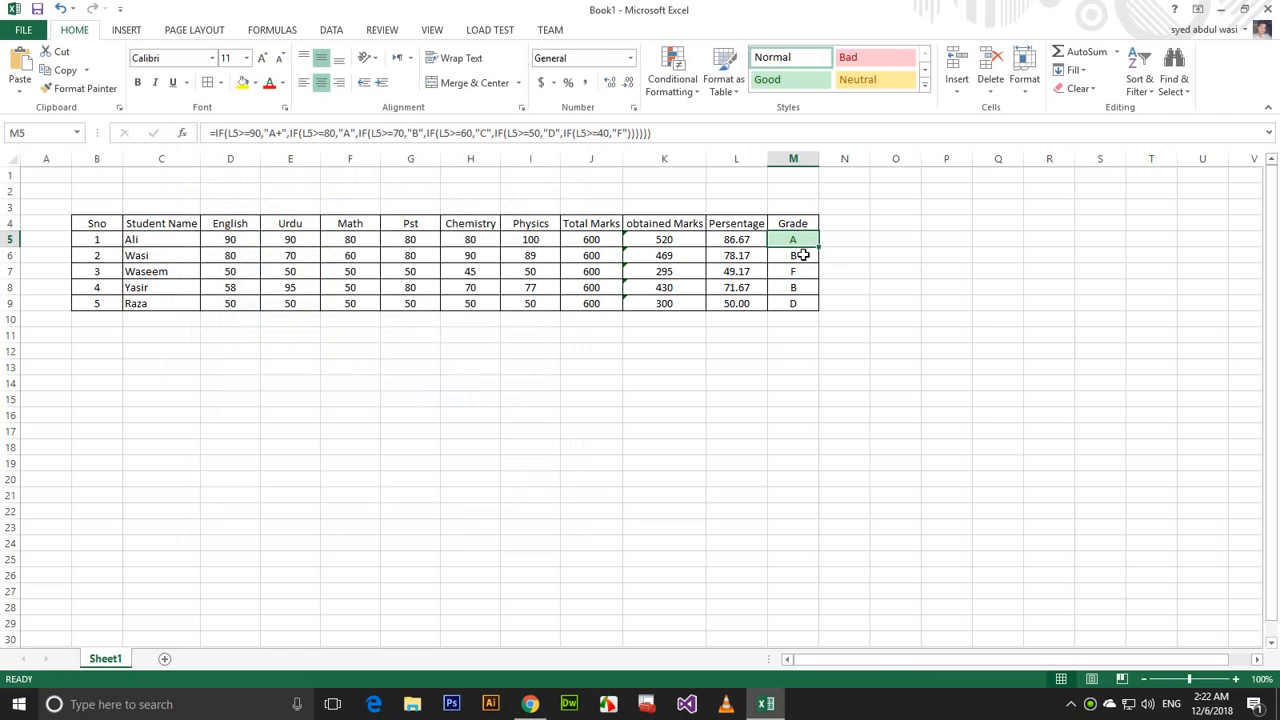
Set the Urdu, Math and Pst marks in row 5 to 80.
left_click(297, 245)
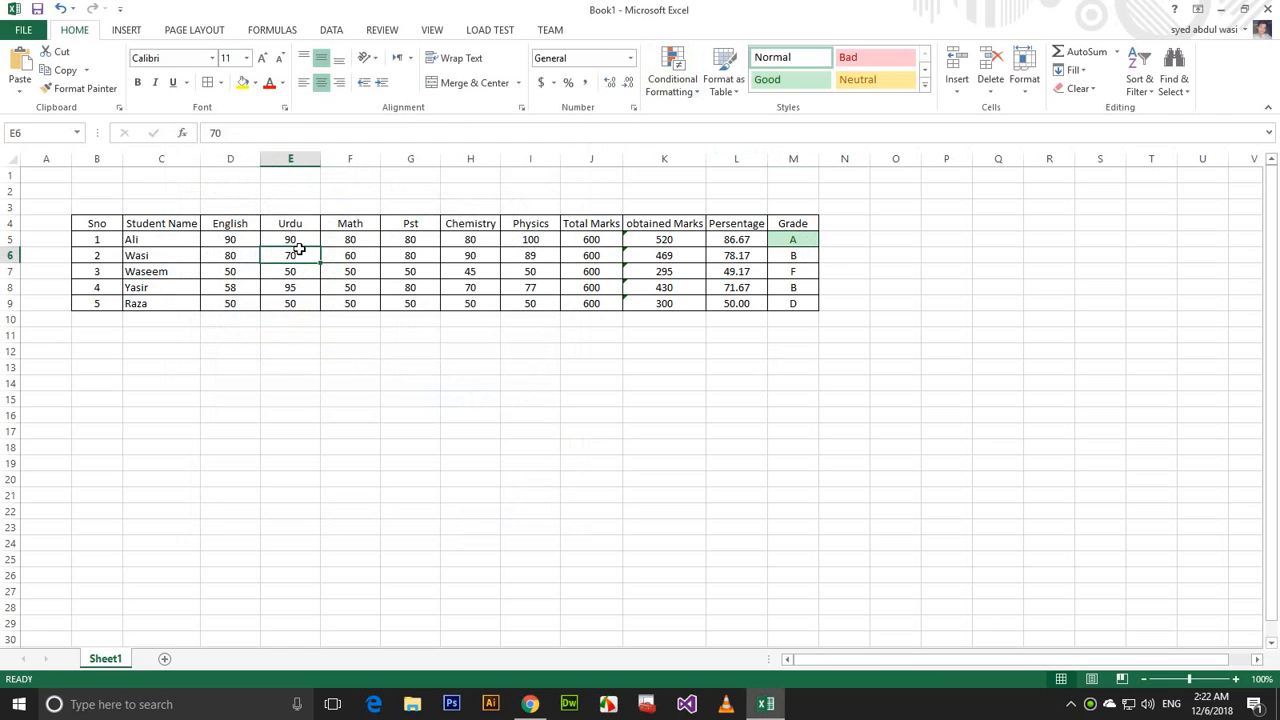
type("80")
key("Tab")
type("80")
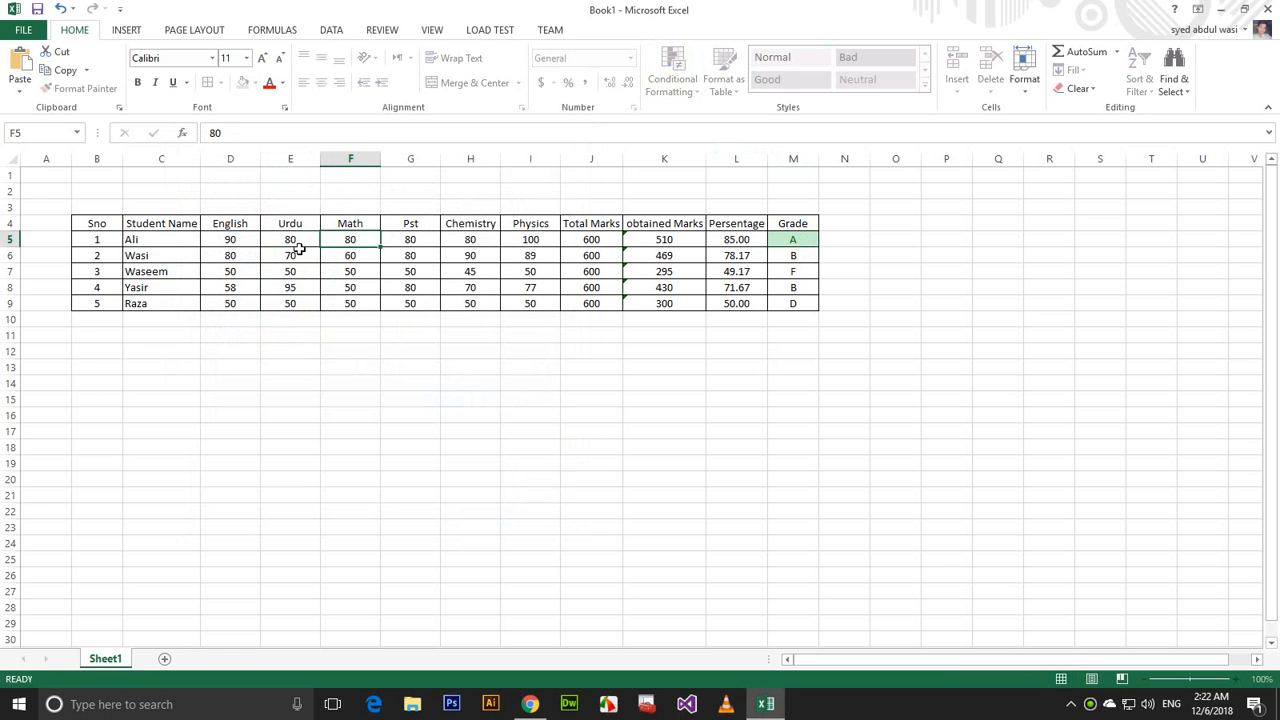
key("Tab")
type("80")
key("Tab")
Set the English mark in row 5 to 80 and the Urdu, Math and Pst marks to 70.
key("Left")
key("Left")
key("Left")
key("Left")
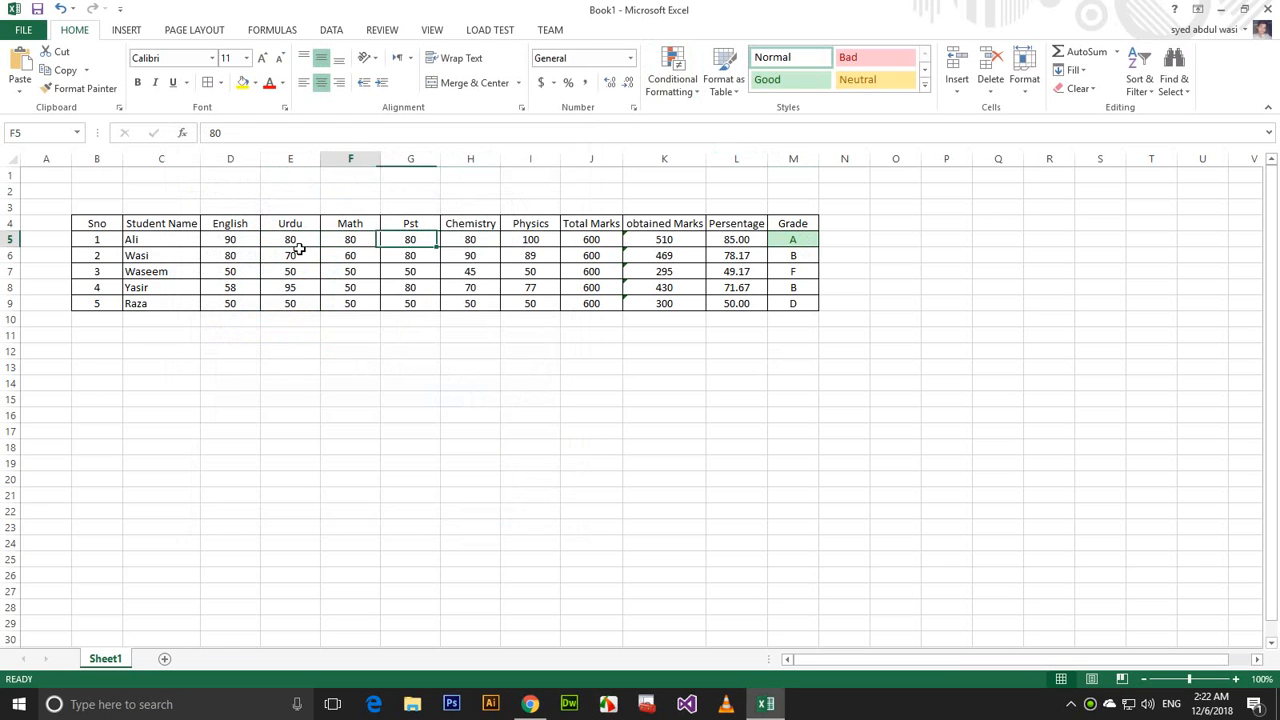
type("80")
key("Tab")
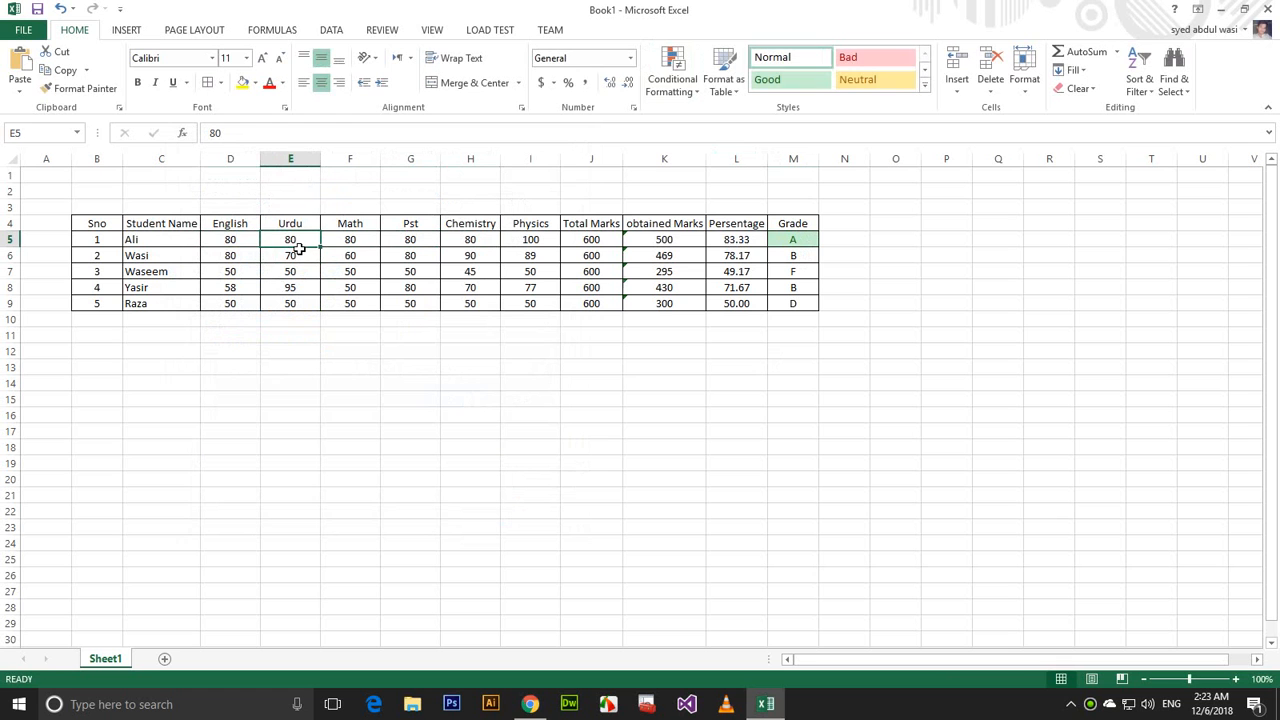
type("70")
key("Tab")
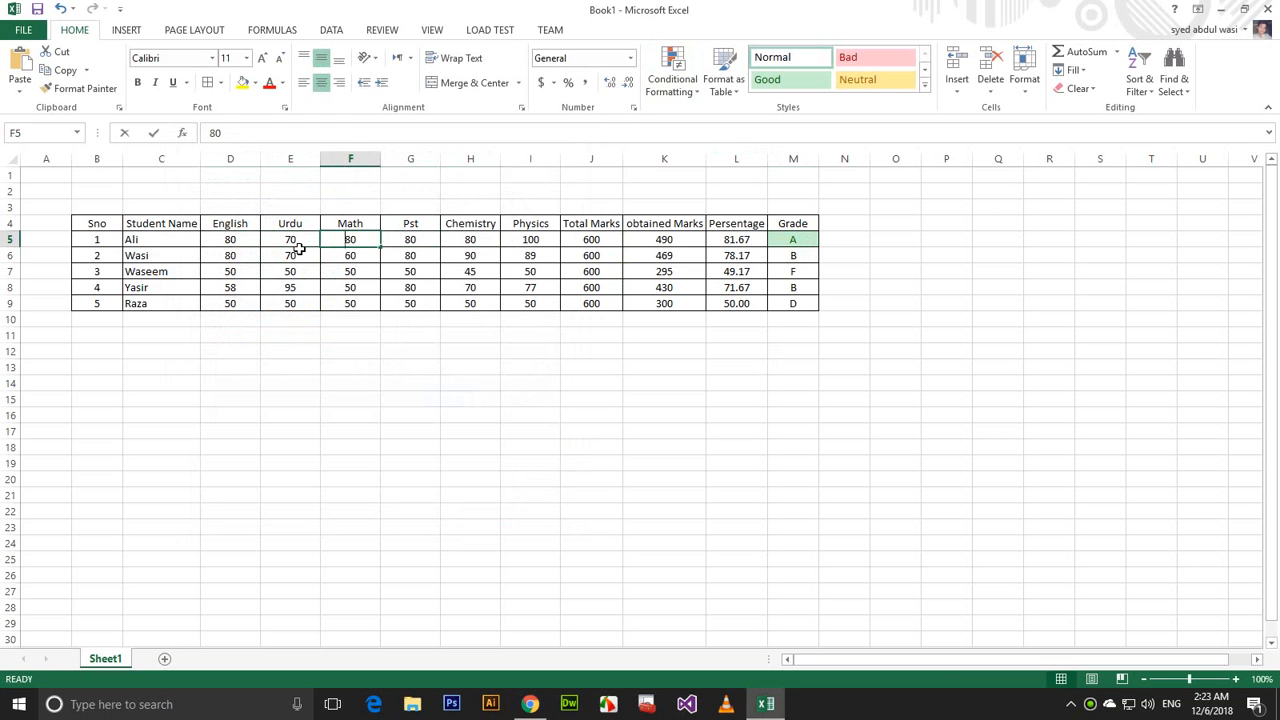
type("70")
key("Tab")
type("70")
key("Tab")
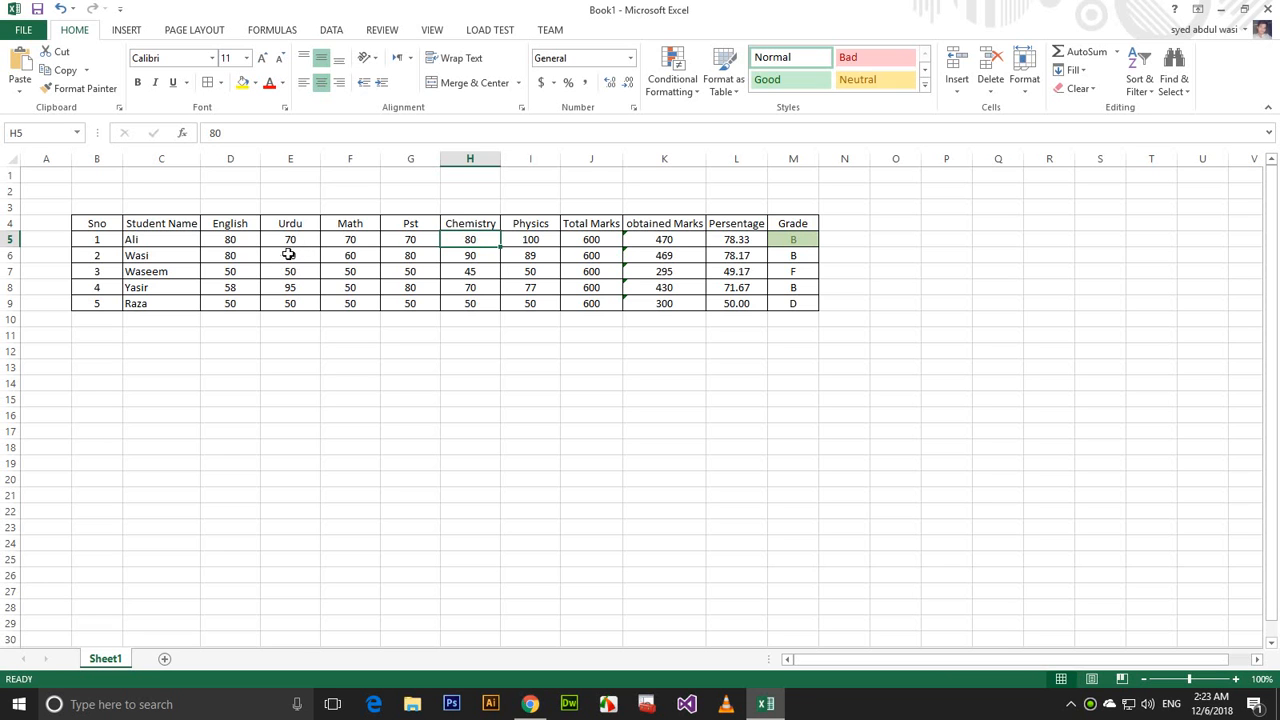
Start an Equal To highlight rule on M5 for grade C with a custom format.
left_click(800, 245)
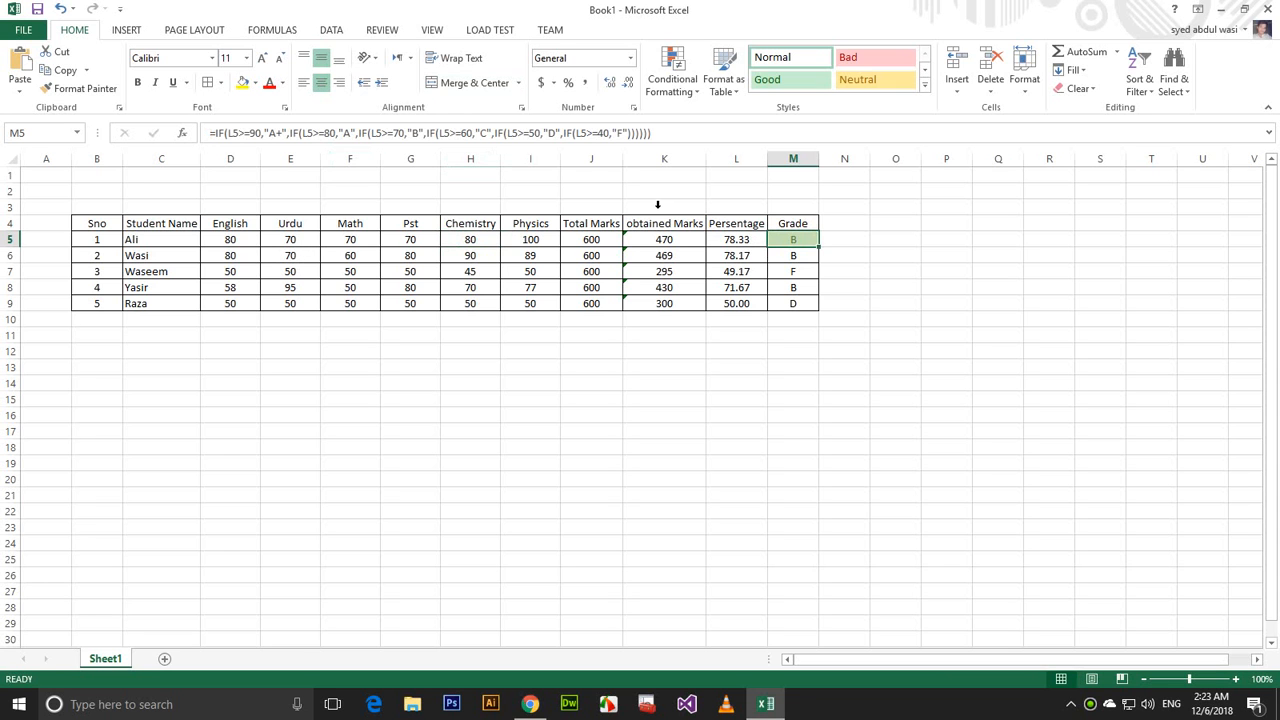
left_click(672, 78)
mouse_move(719, 116)
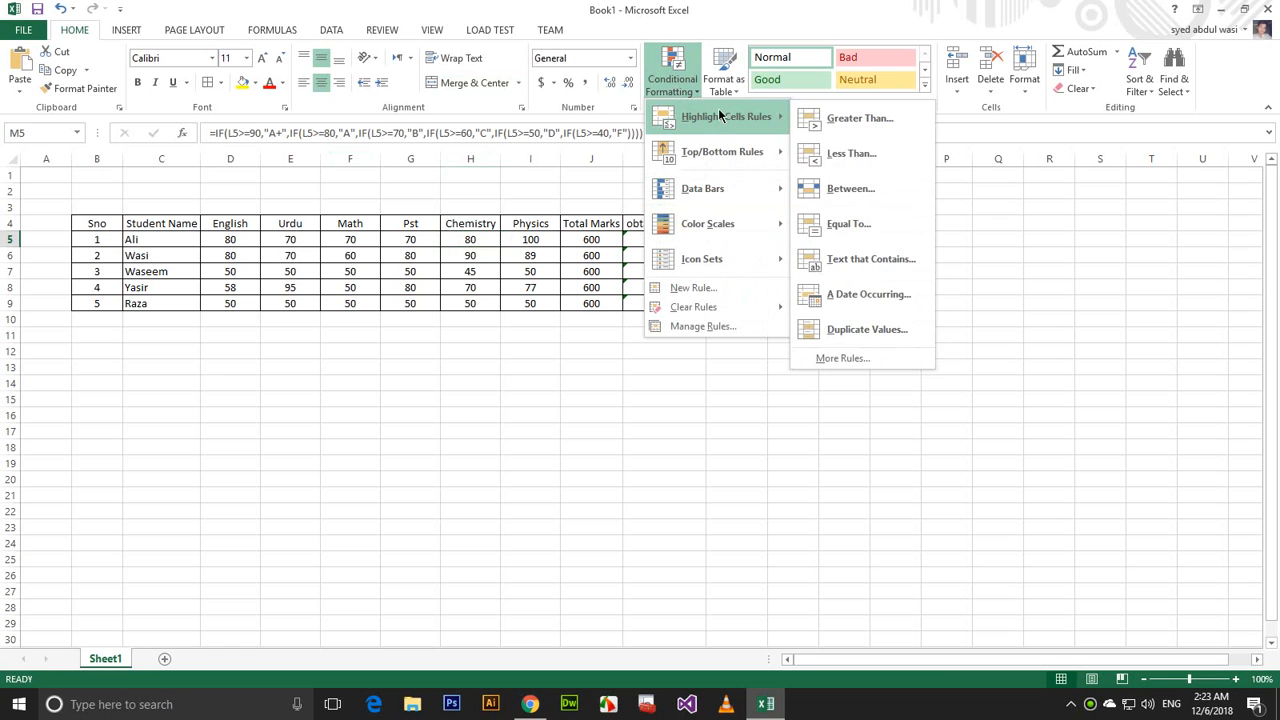
left_click(922, 230)
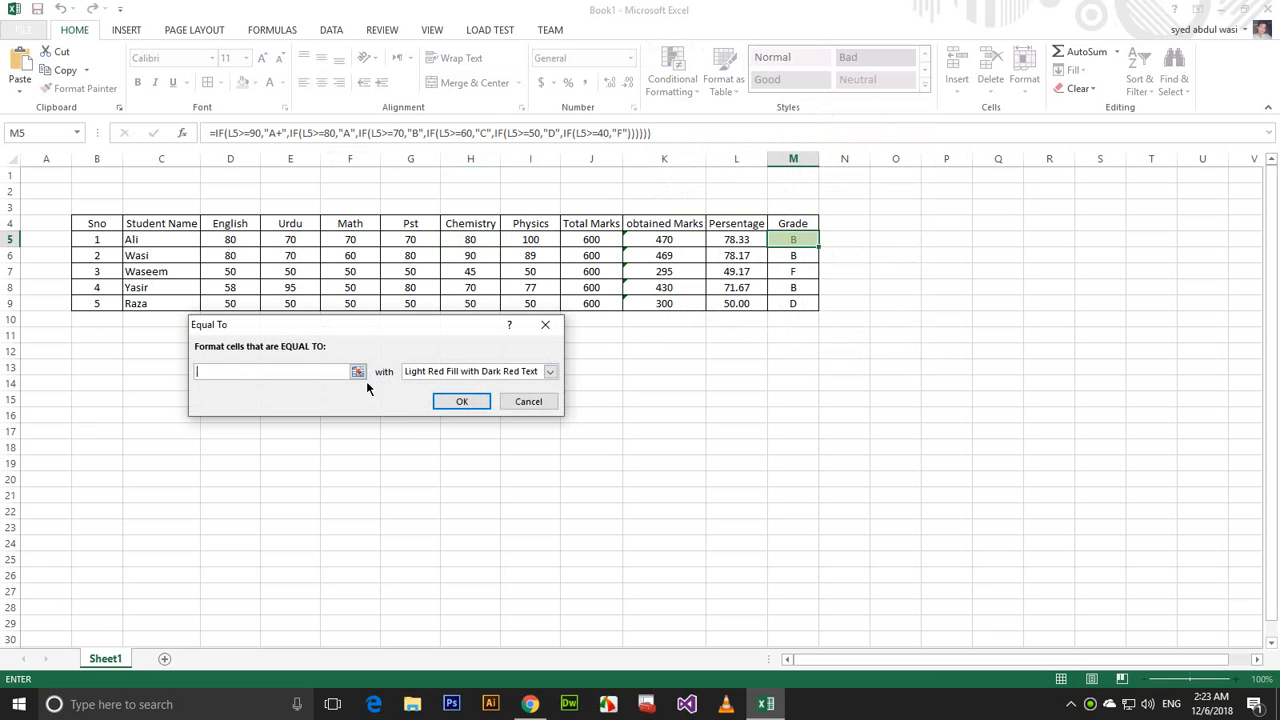
left_click(550, 372)
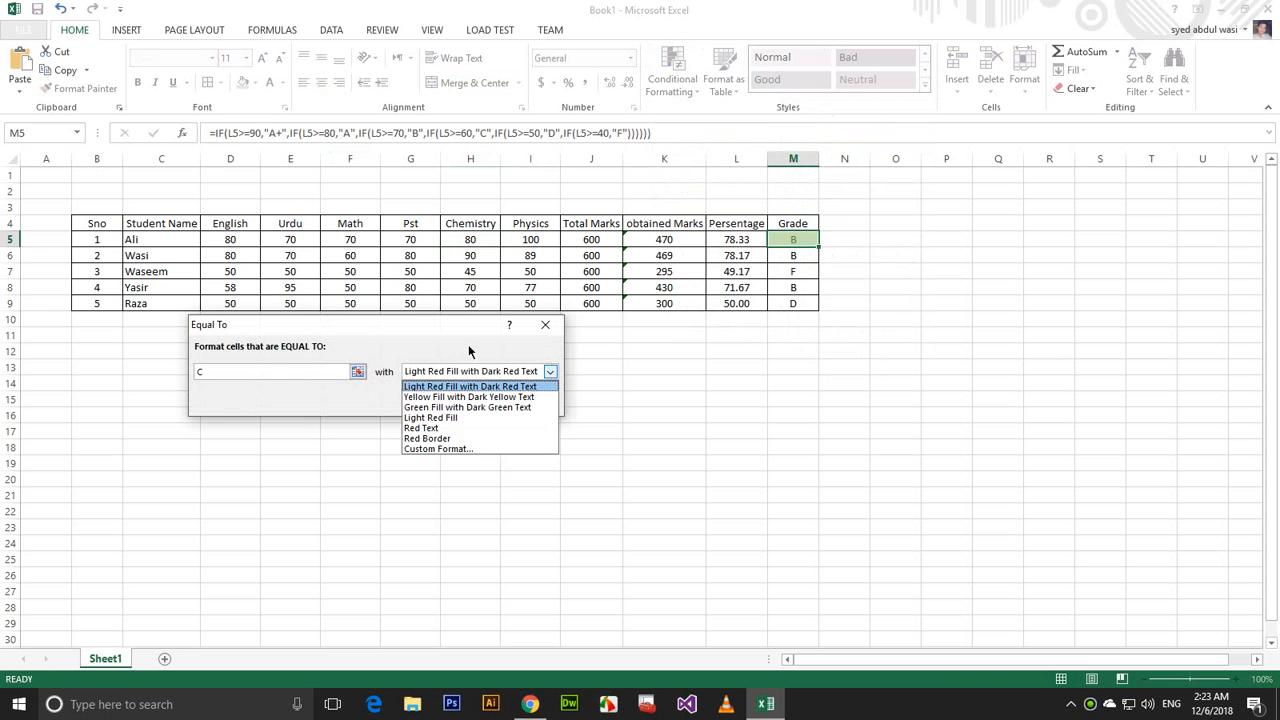
left_click(456, 386)
left_click(550, 372)
left_click(457, 449)
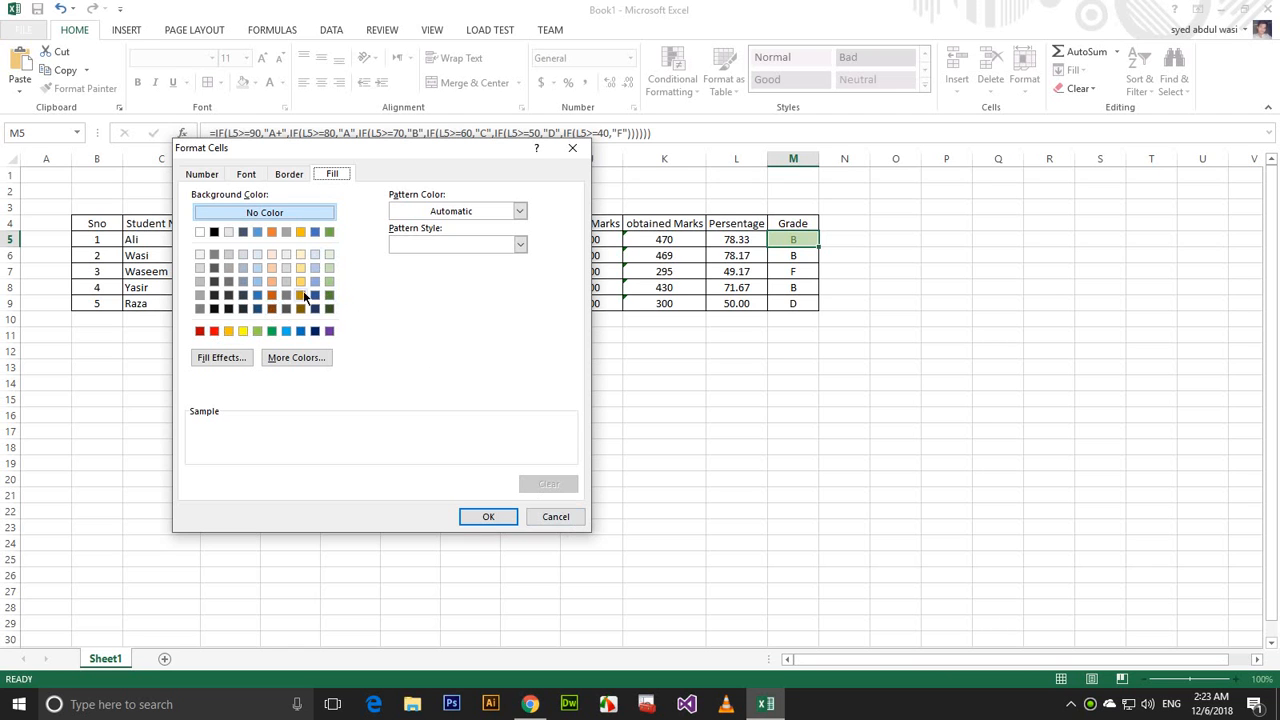
Give the grade C format a custom coral red fill and apply the rule.
left_click(214, 308)
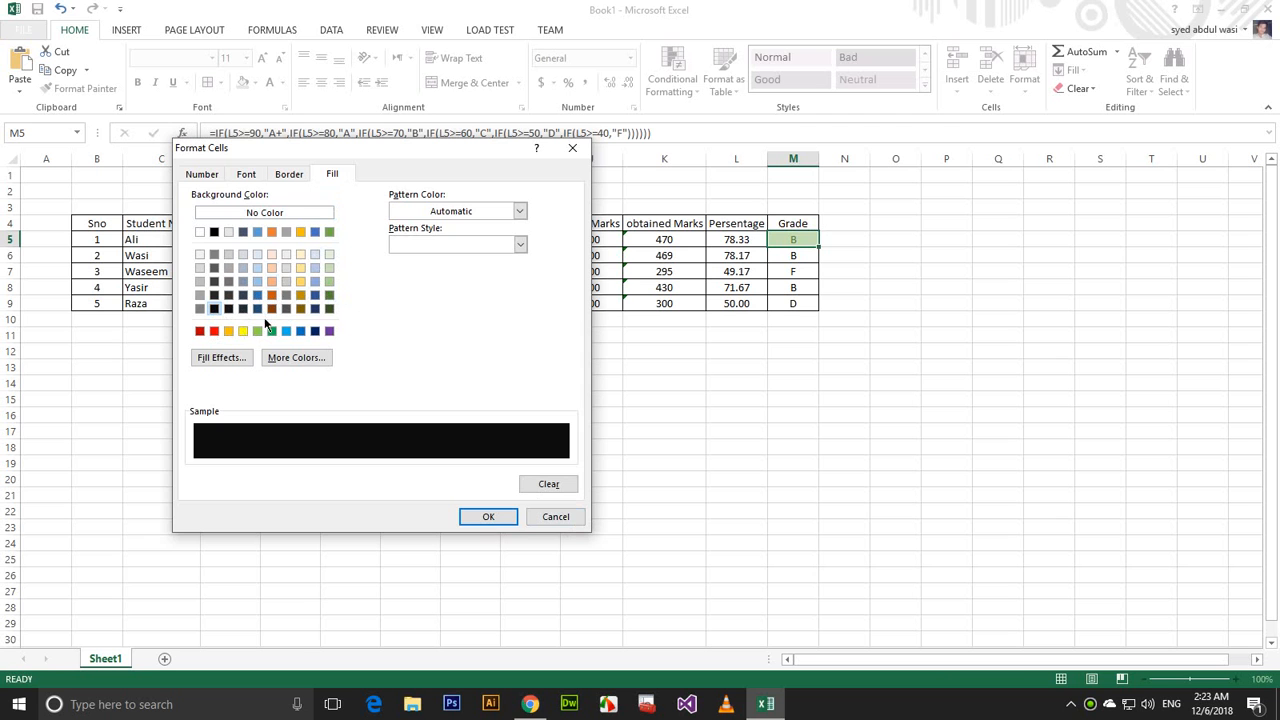
left_click(296, 358)
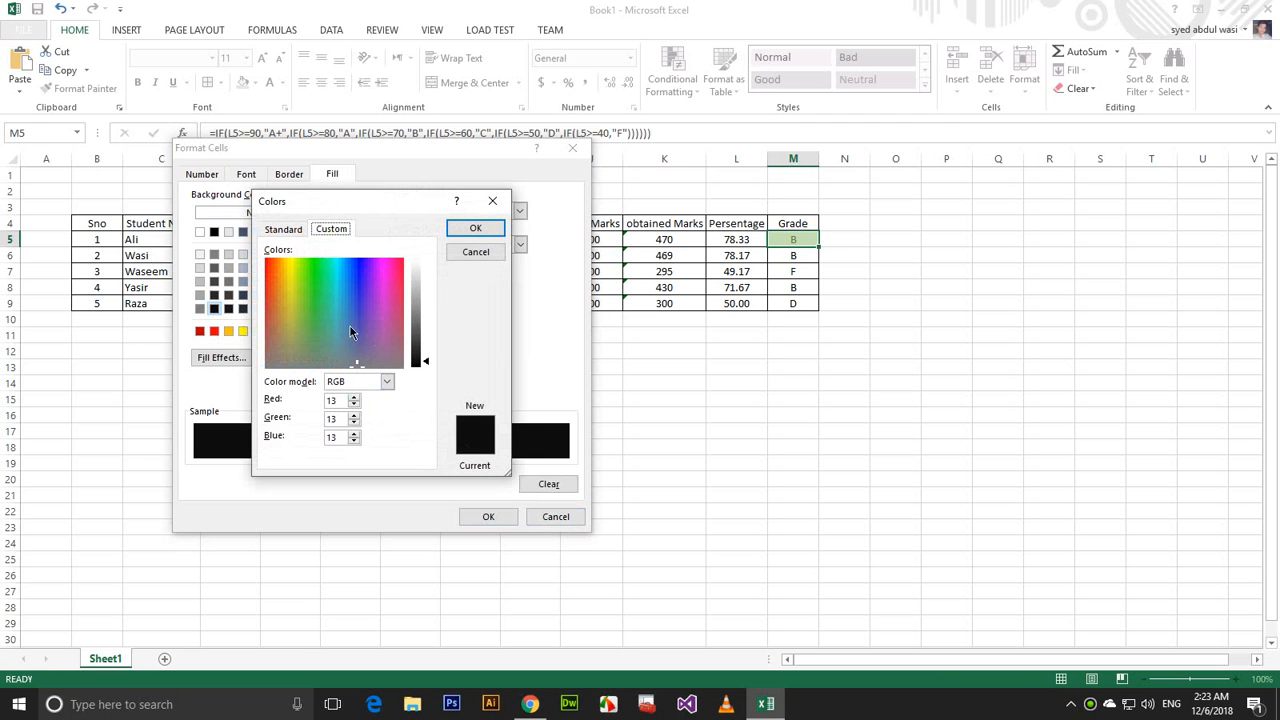
left_click_drag(350, 326, 267, 300)
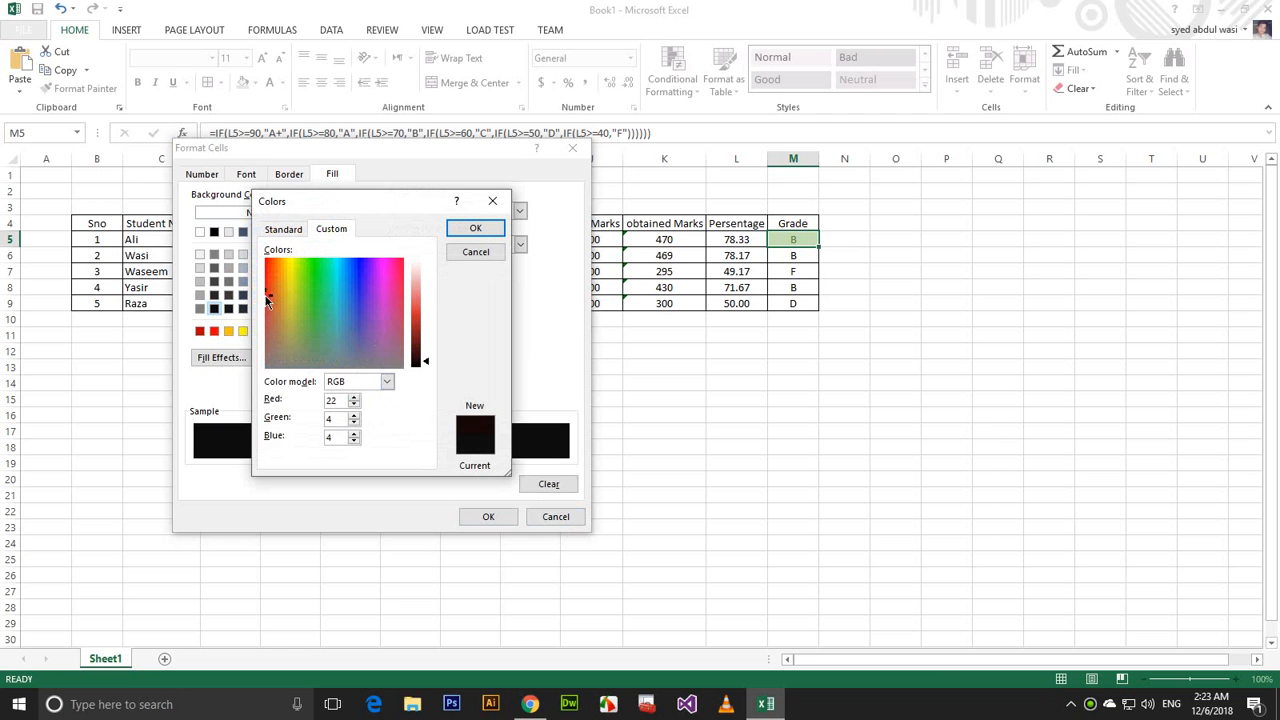
left_click_drag(427, 358, 426, 290)
left_click(309, 280)
left_click(399, 262)
left_click(475, 228)
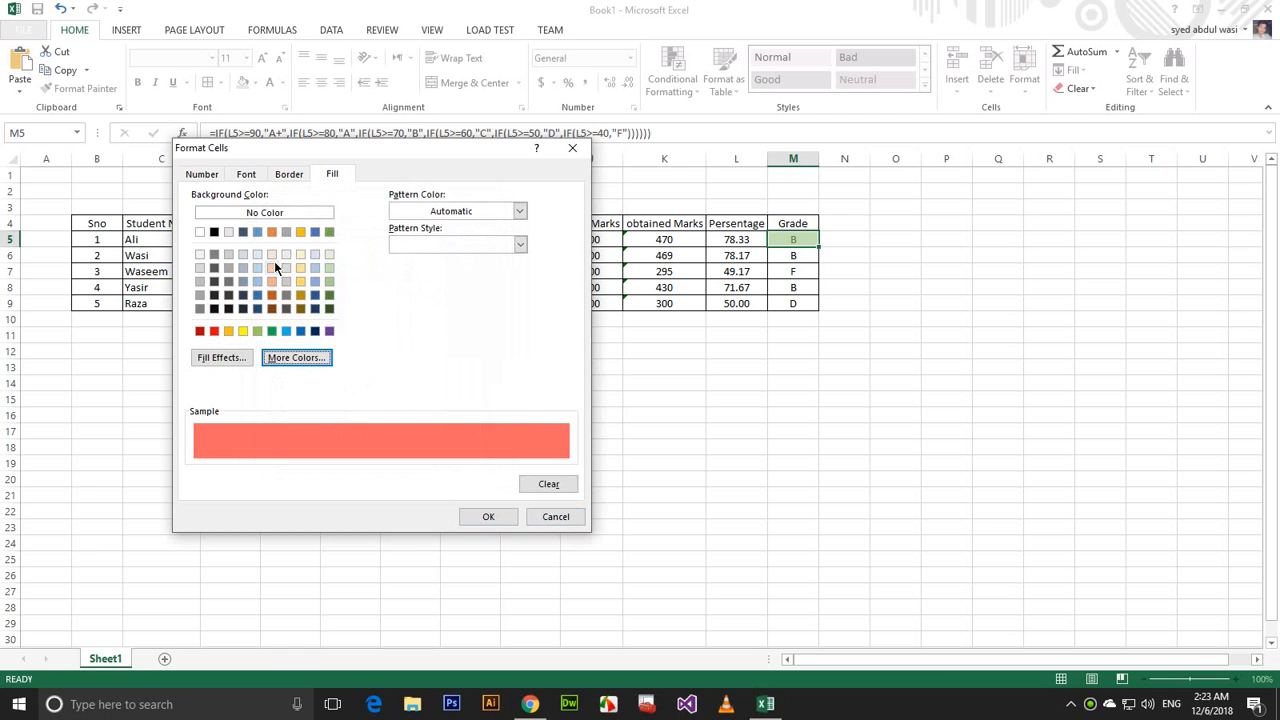
left_click(248, 176)
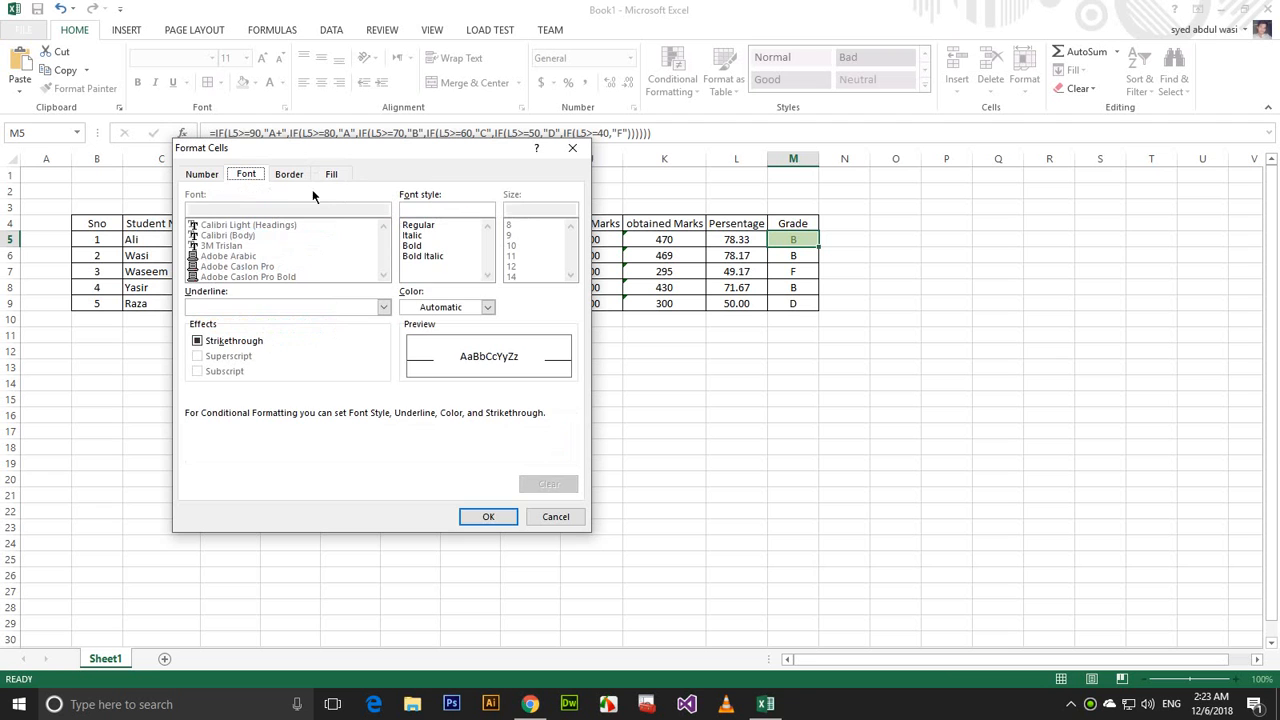
left_click(489, 516)
left_click(464, 398)
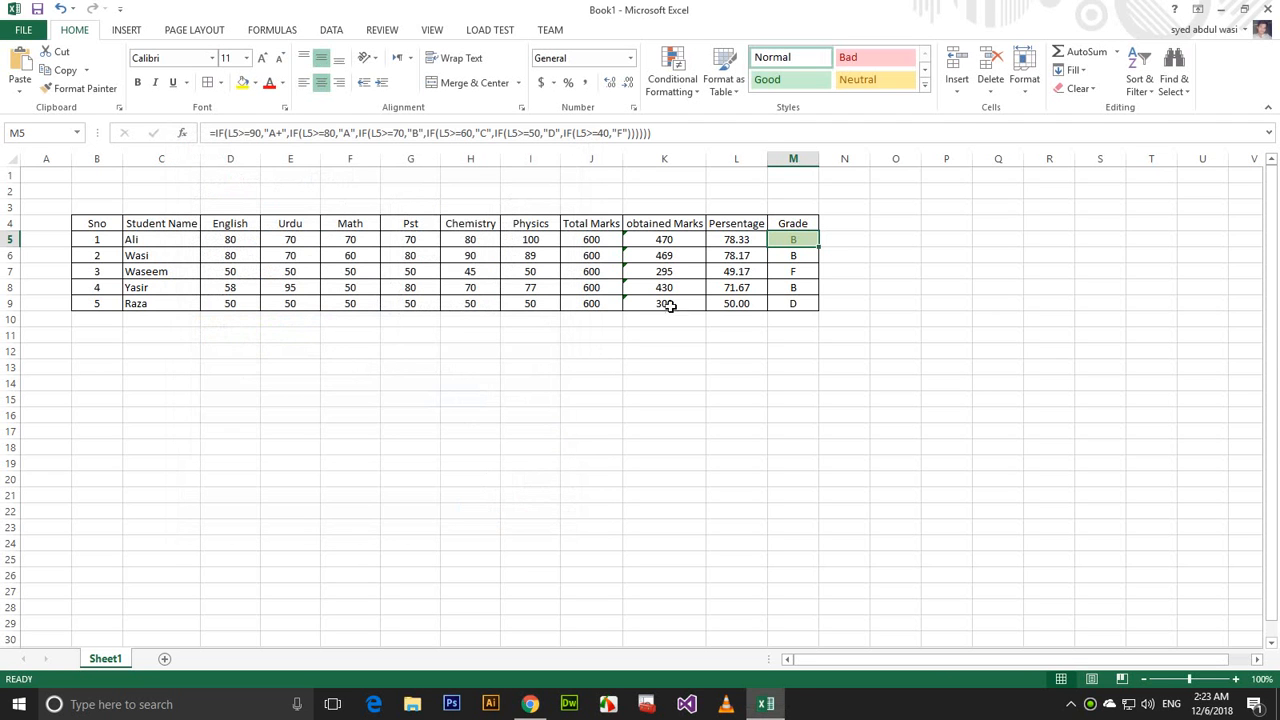
Set the Math and Urdu marks in row 5 to 50 and the English mark to 60.
left_click(343, 240)
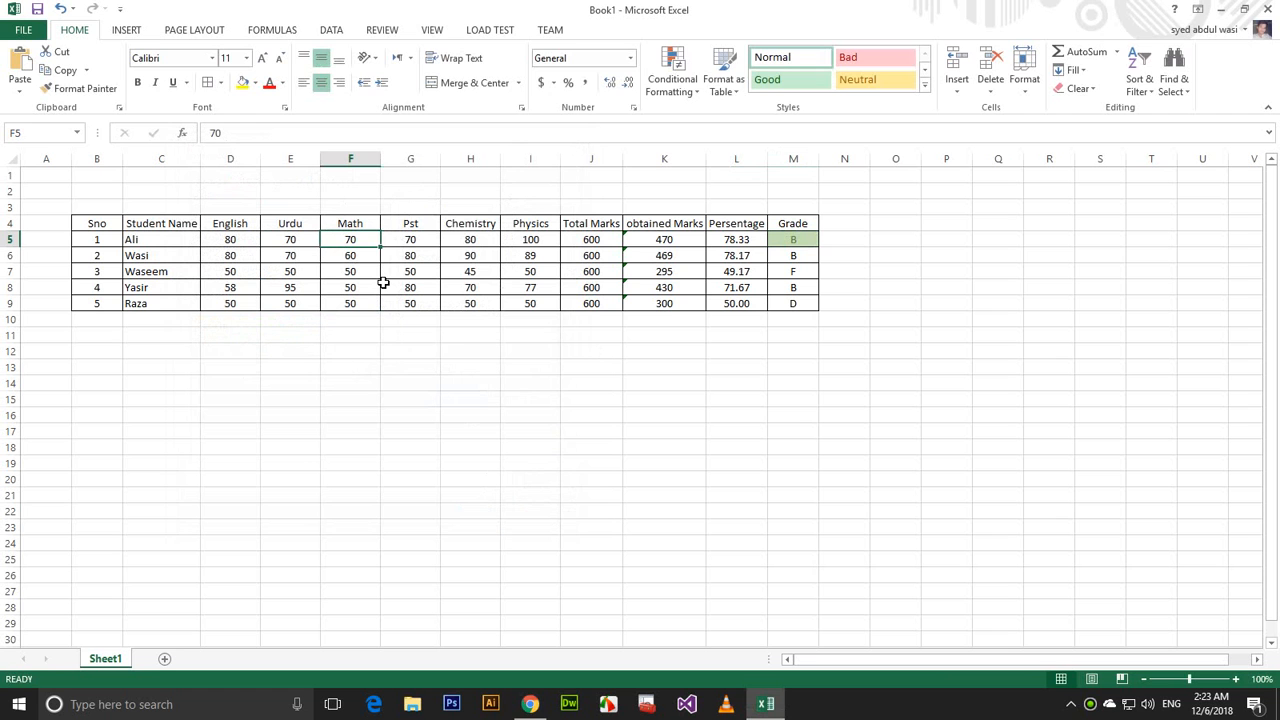
type("50")
key("Left")
type("50")
key("Left")
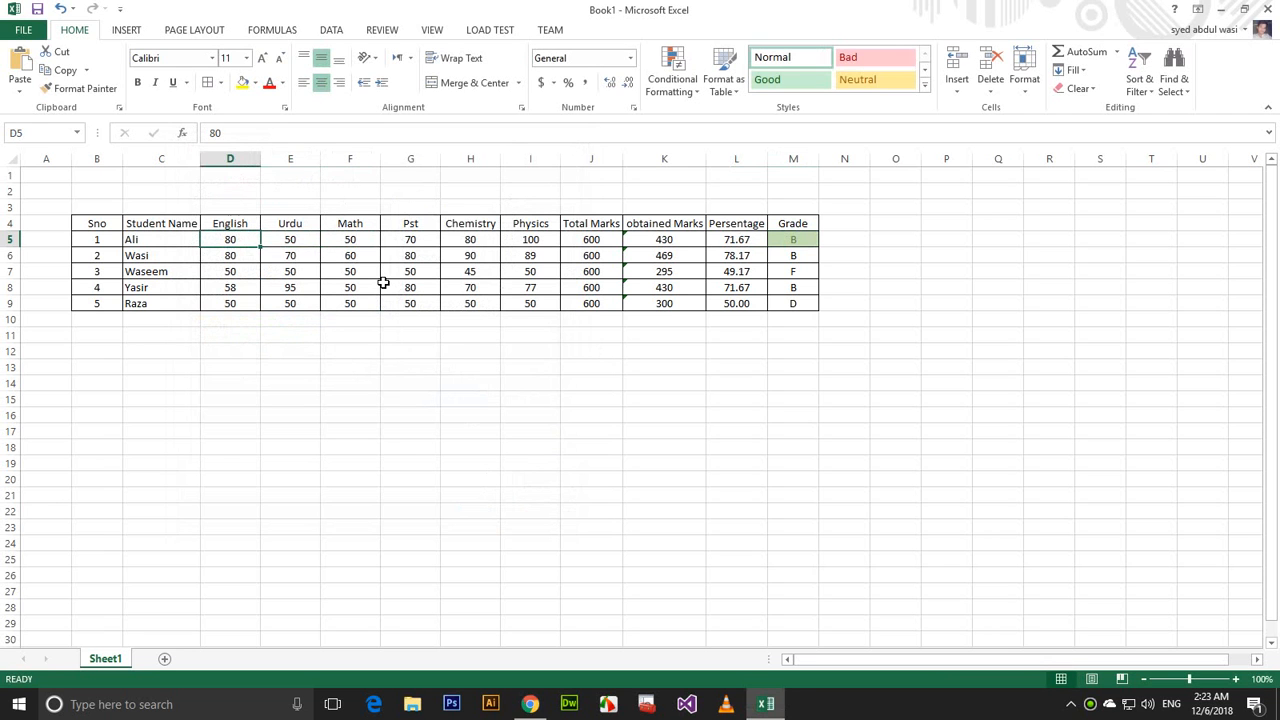
type("60")
key("Right")
key("Right")
key("Right")
key("Right")
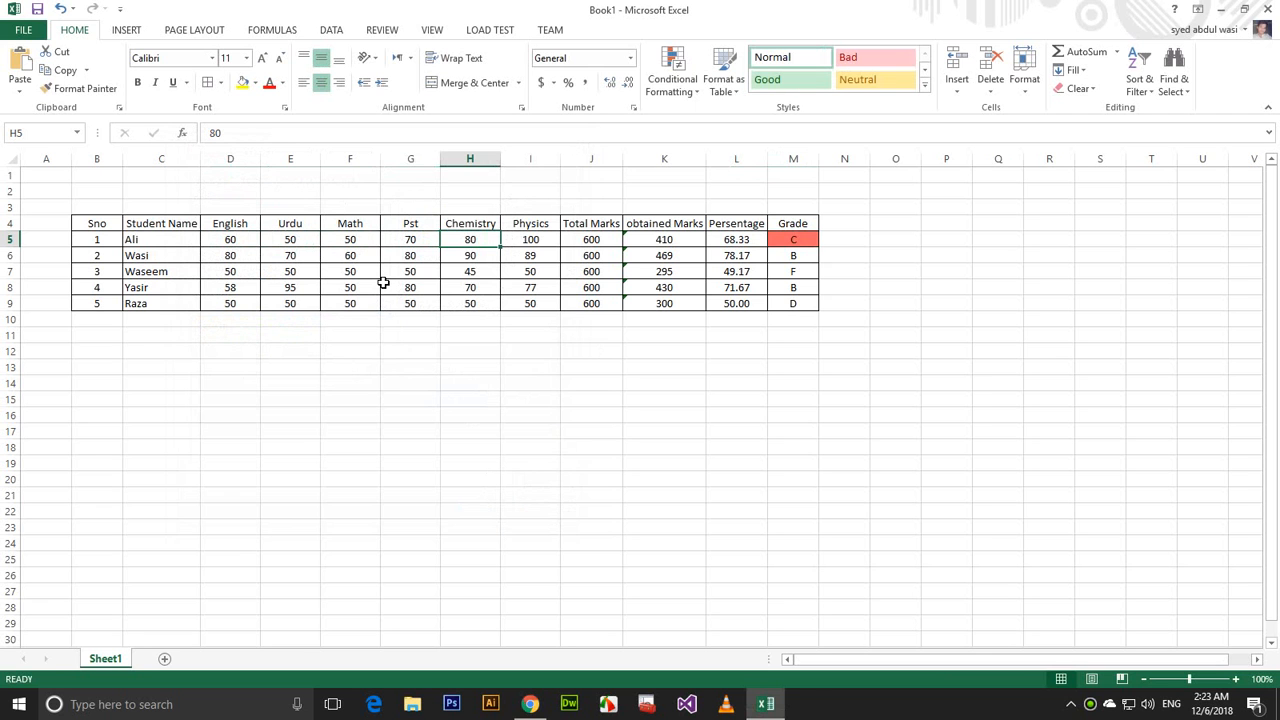
Edit the grade C rule on M5 to use a light pink fill, RGB 255, 217, 217, and apply the change.
left_click(793, 239)
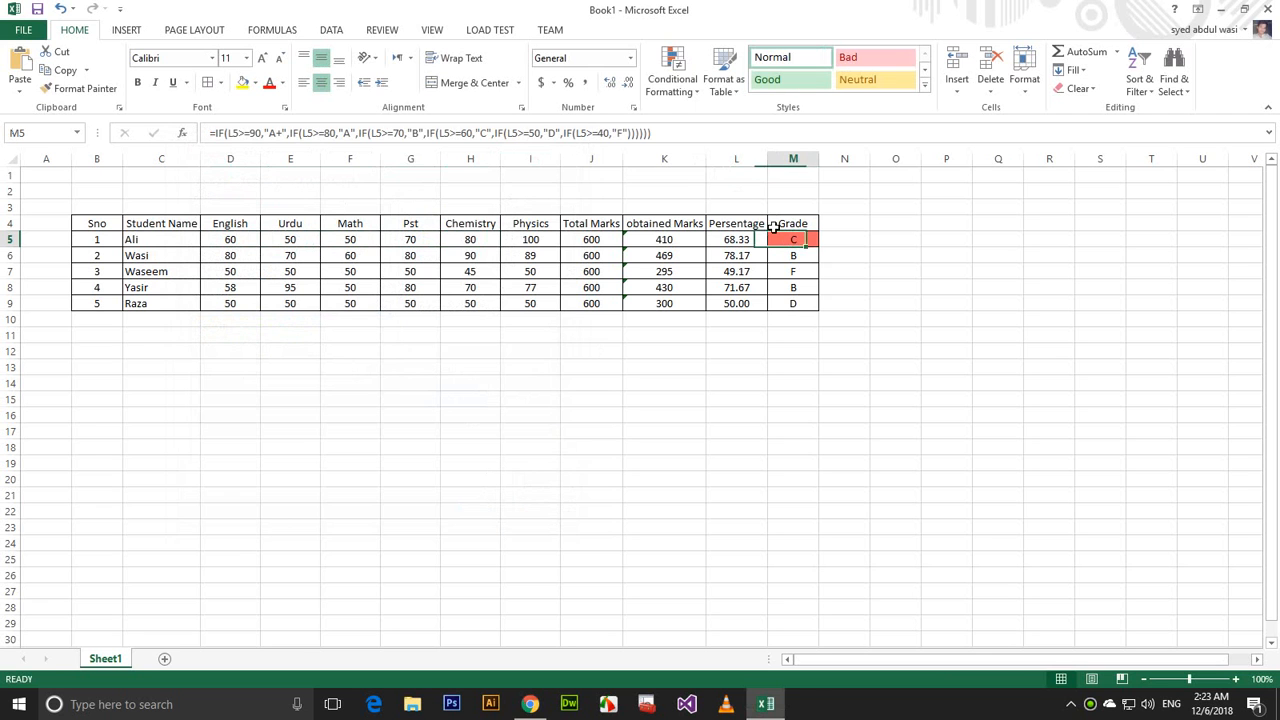
left_click(672, 72)
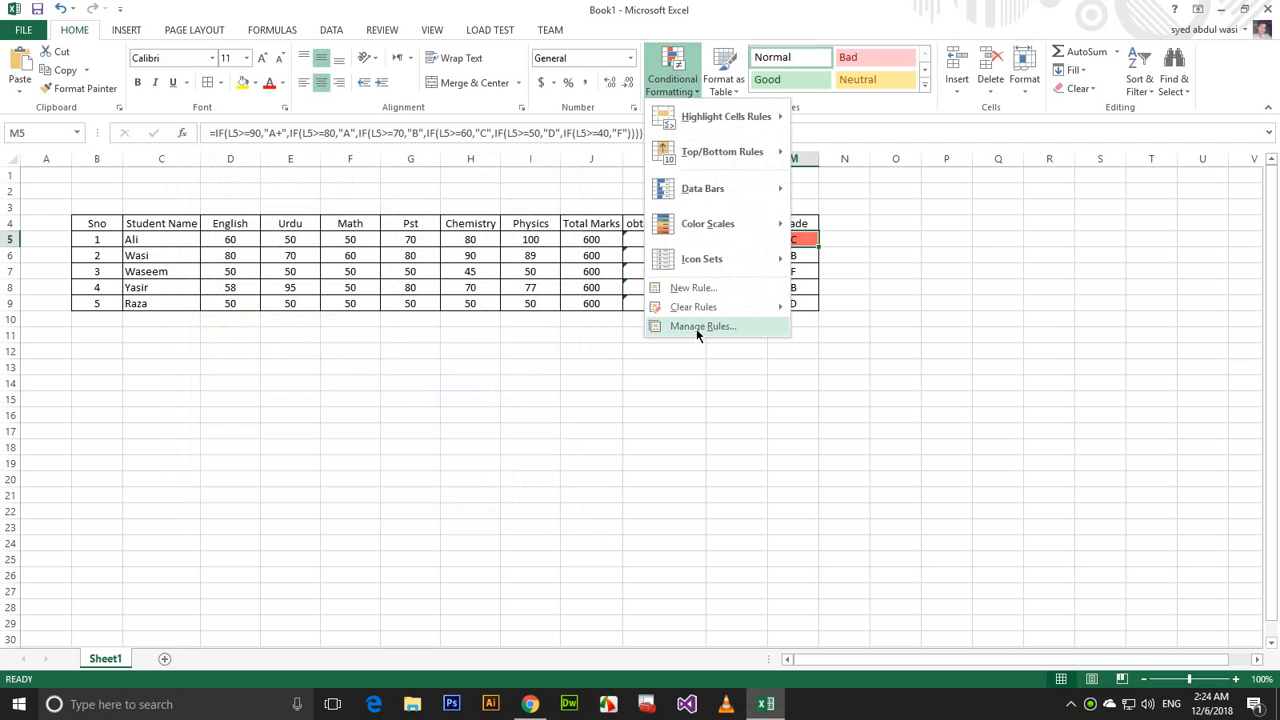
left_click(697, 327)
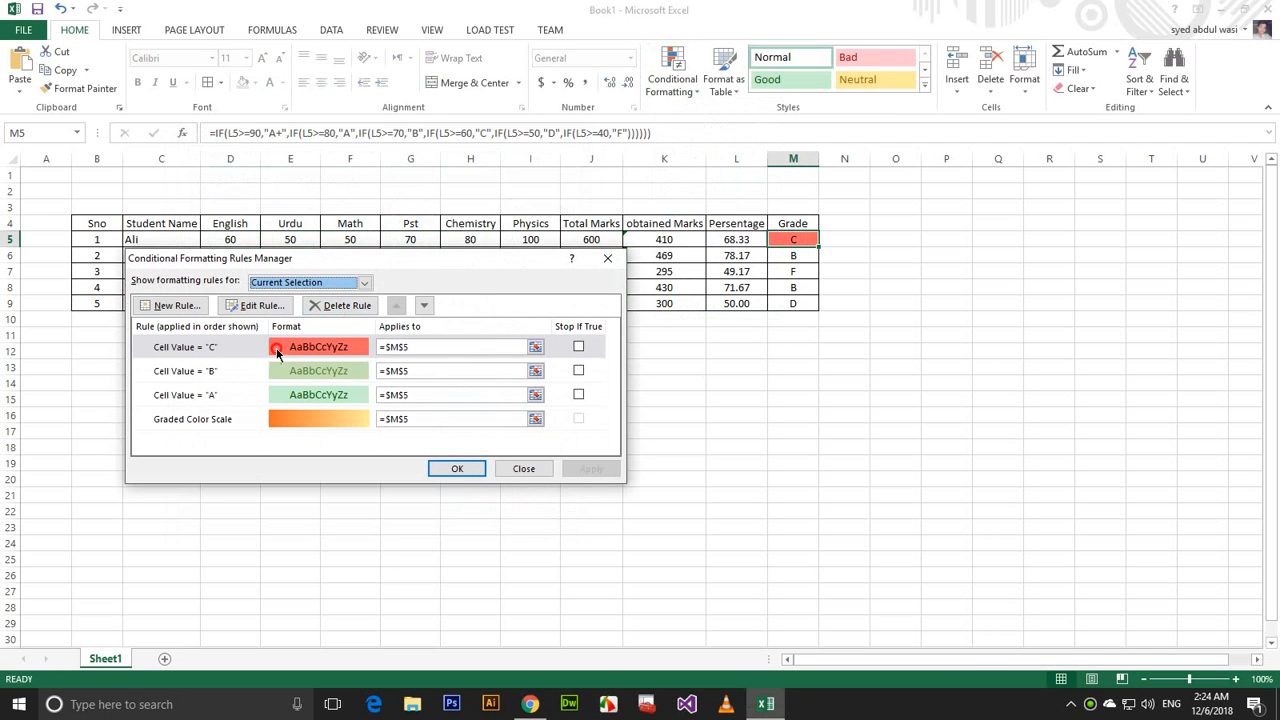
left_click(278, 348)
left_click(255, 305)
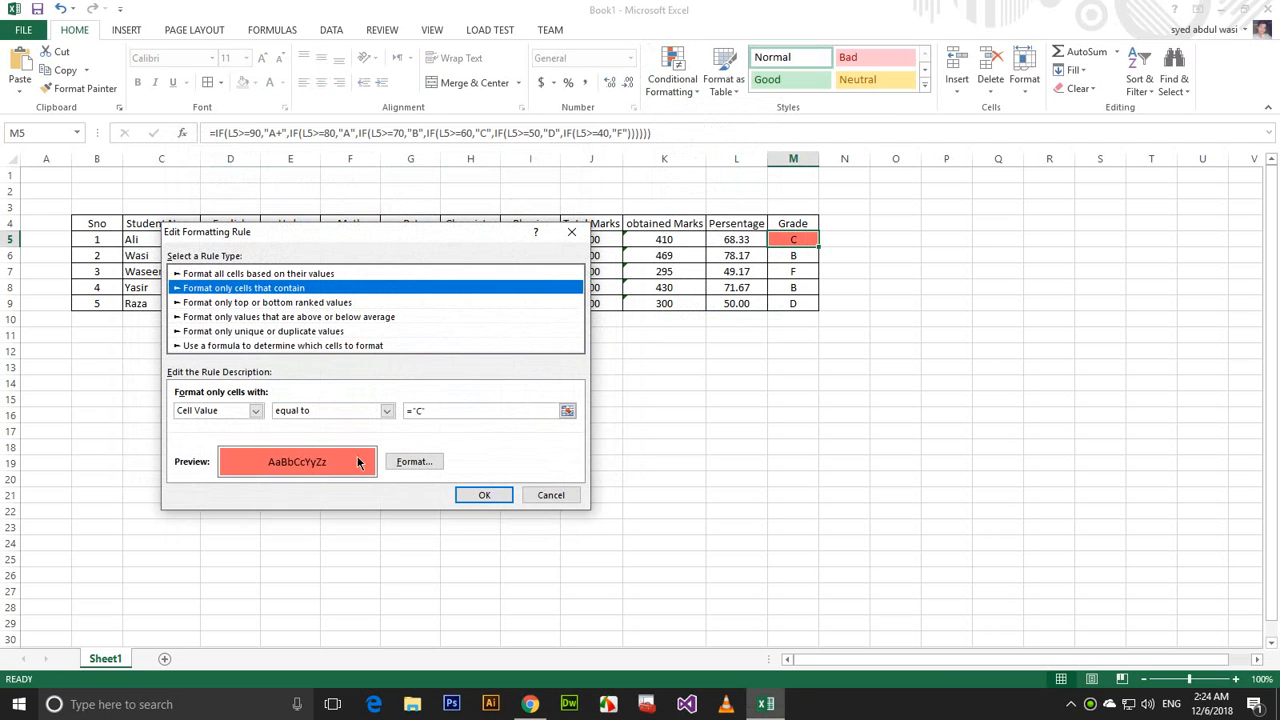
left_click(395, 461)
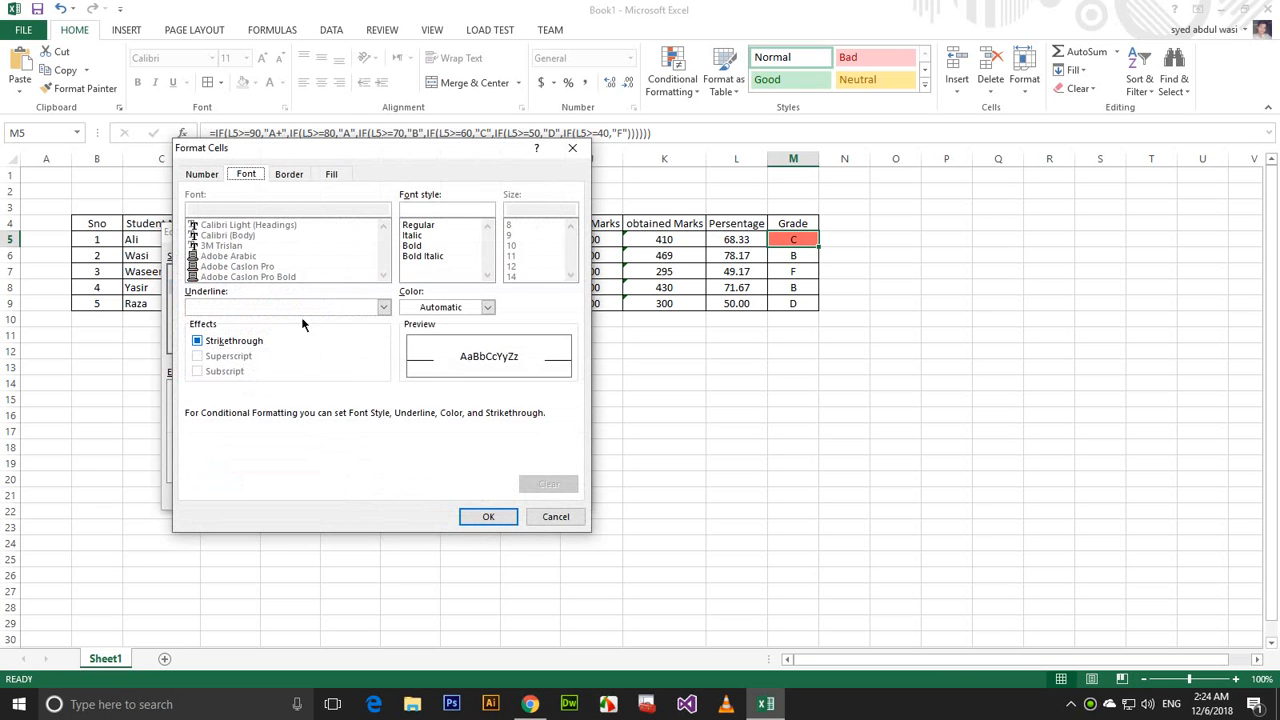
left_click(332, 174)
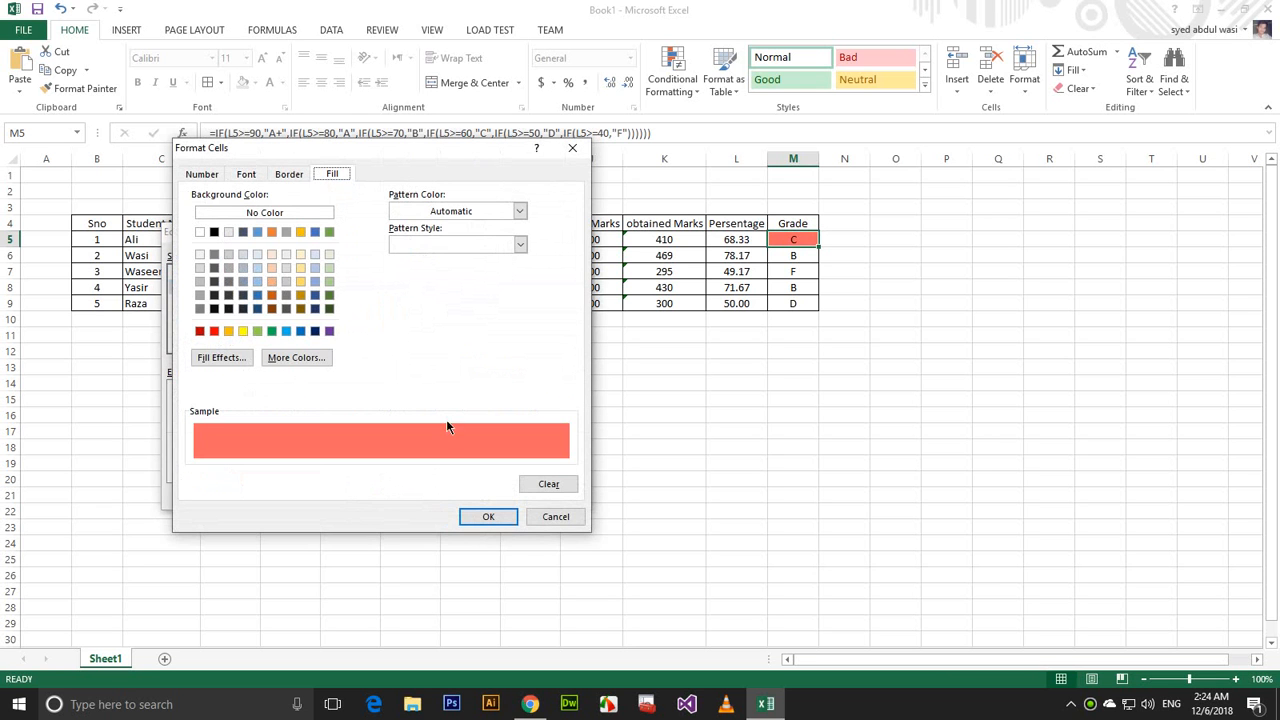
left_click(282, 357)
left_click_drag(435, 291, 427, 273)
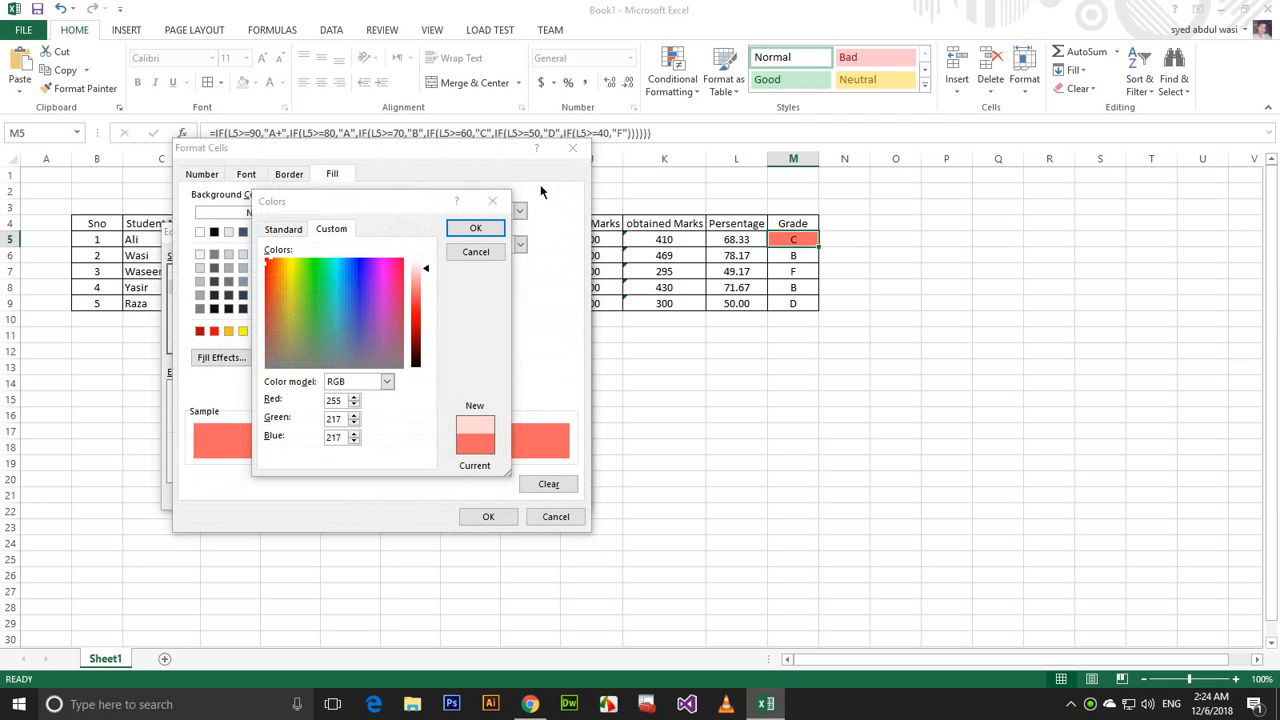
left_click(475, 228)
left_click(495, 516)
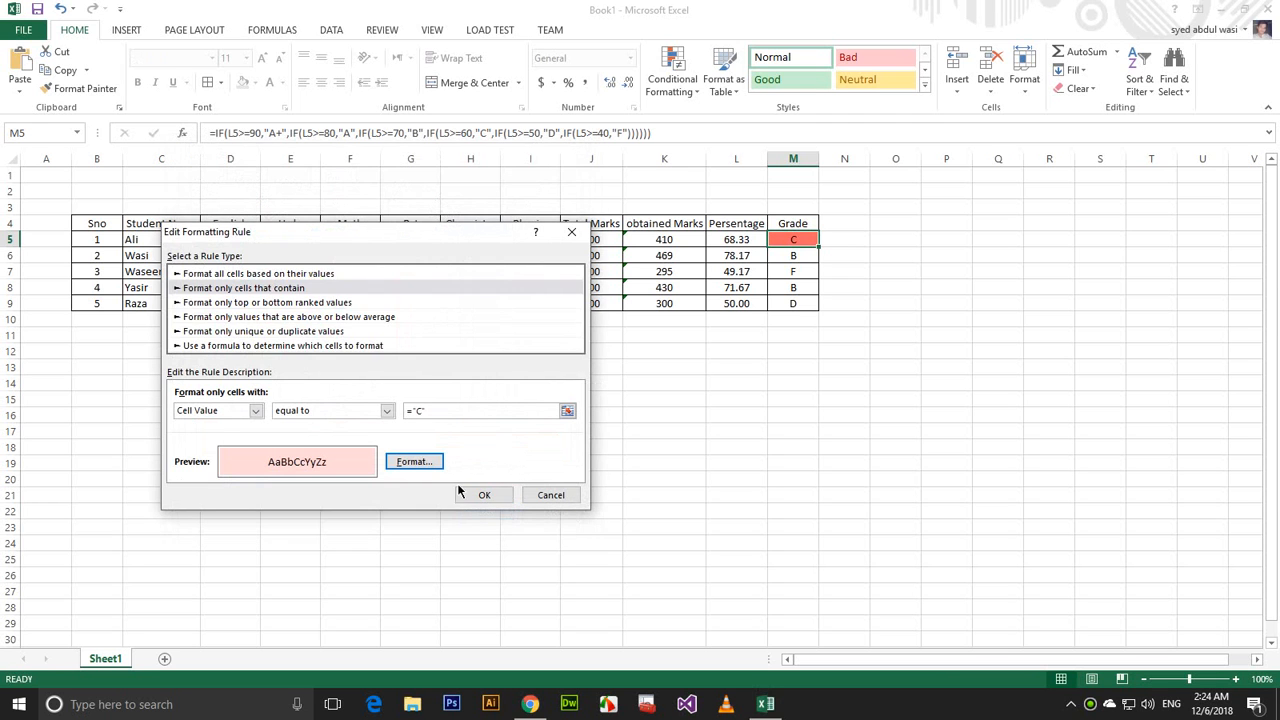
left_click(479, 497)
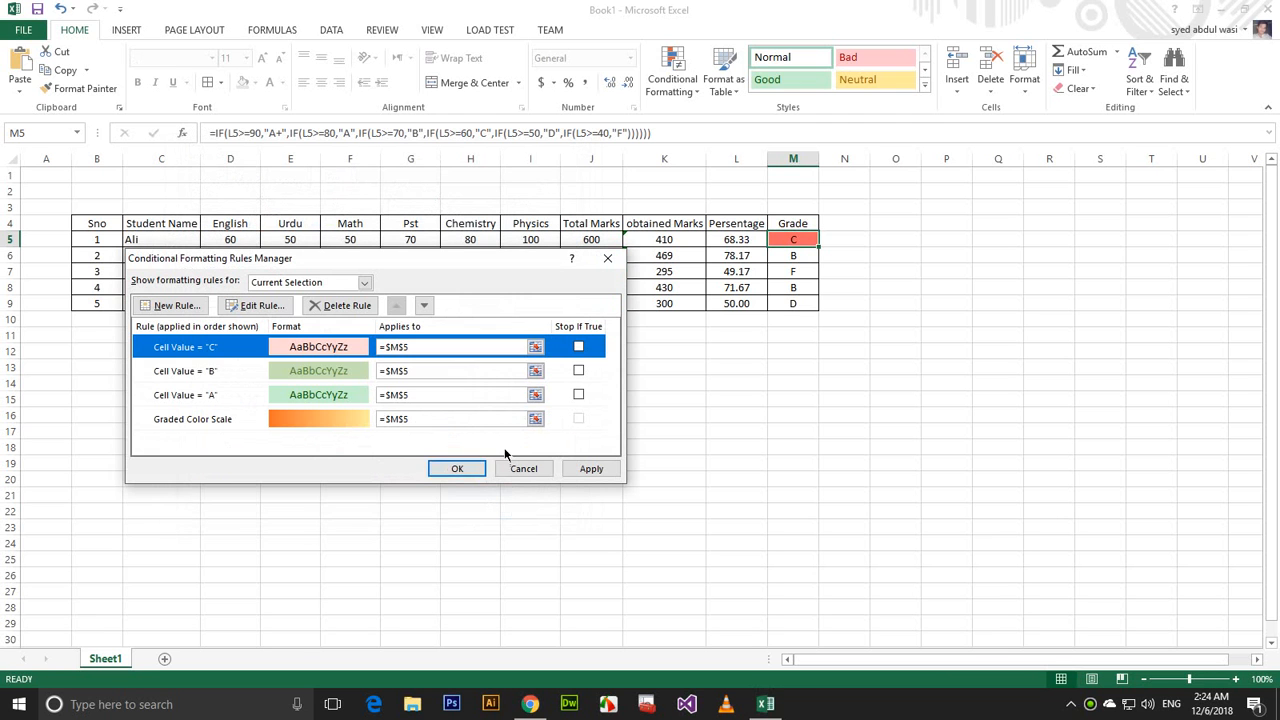
left_click(591, 469)
left_click(461, 470)
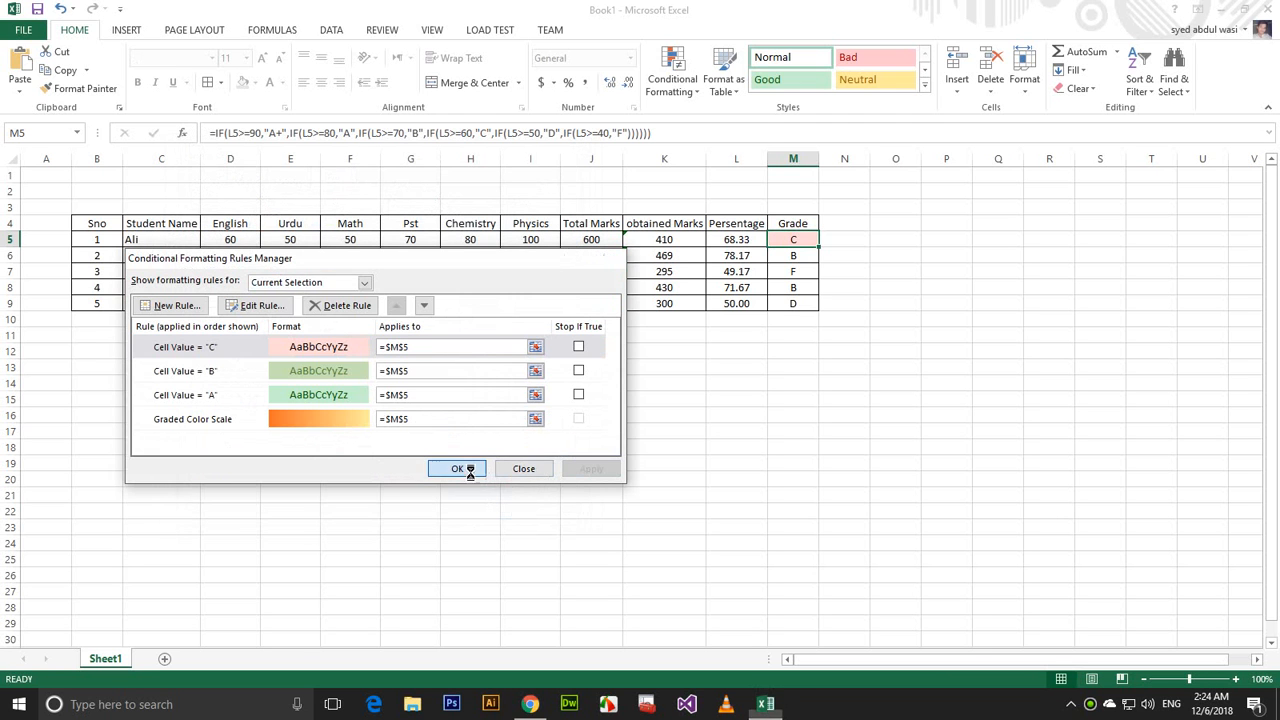
left_click(738, 399)
left_click(786, 241)
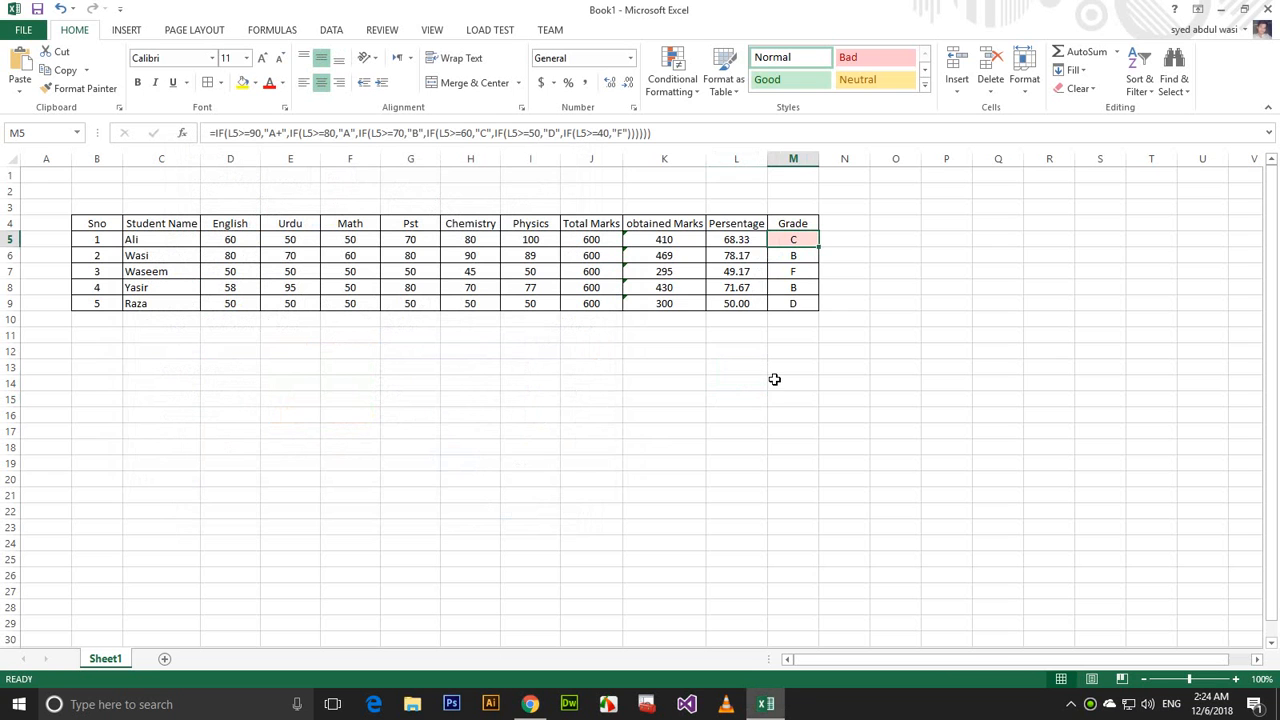
left_click(672, 80)
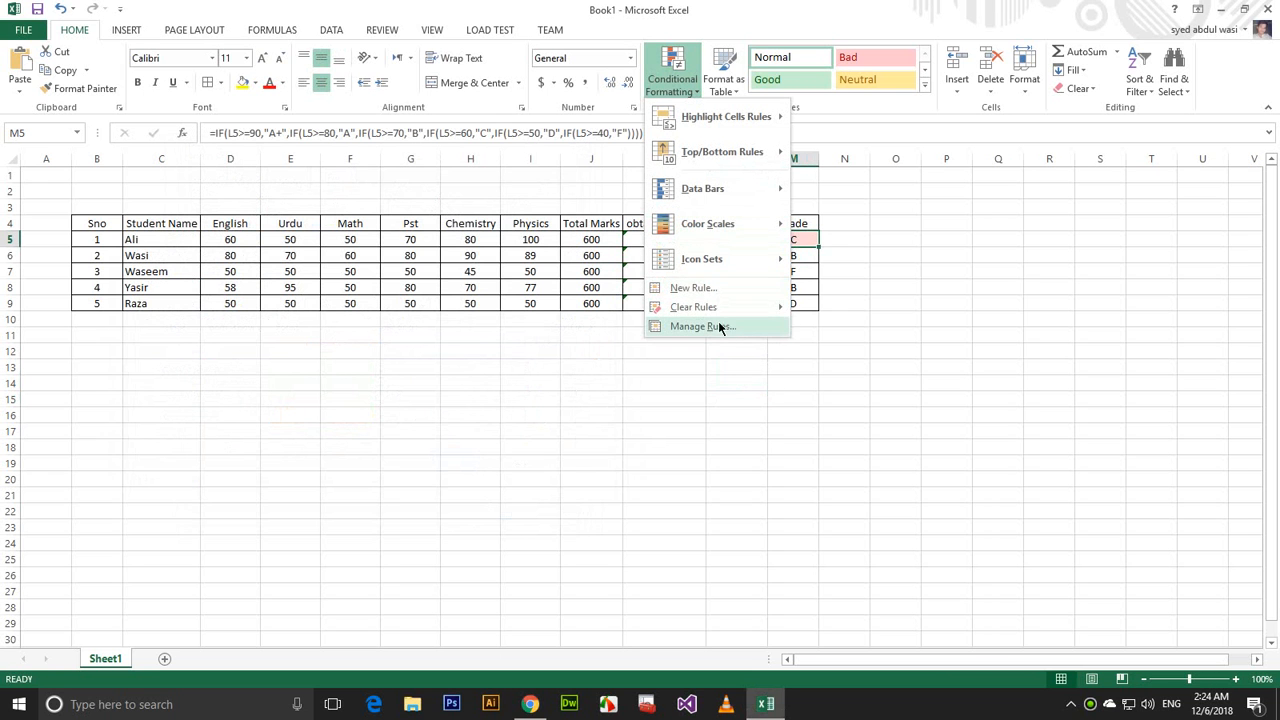
left_click(723, 293)
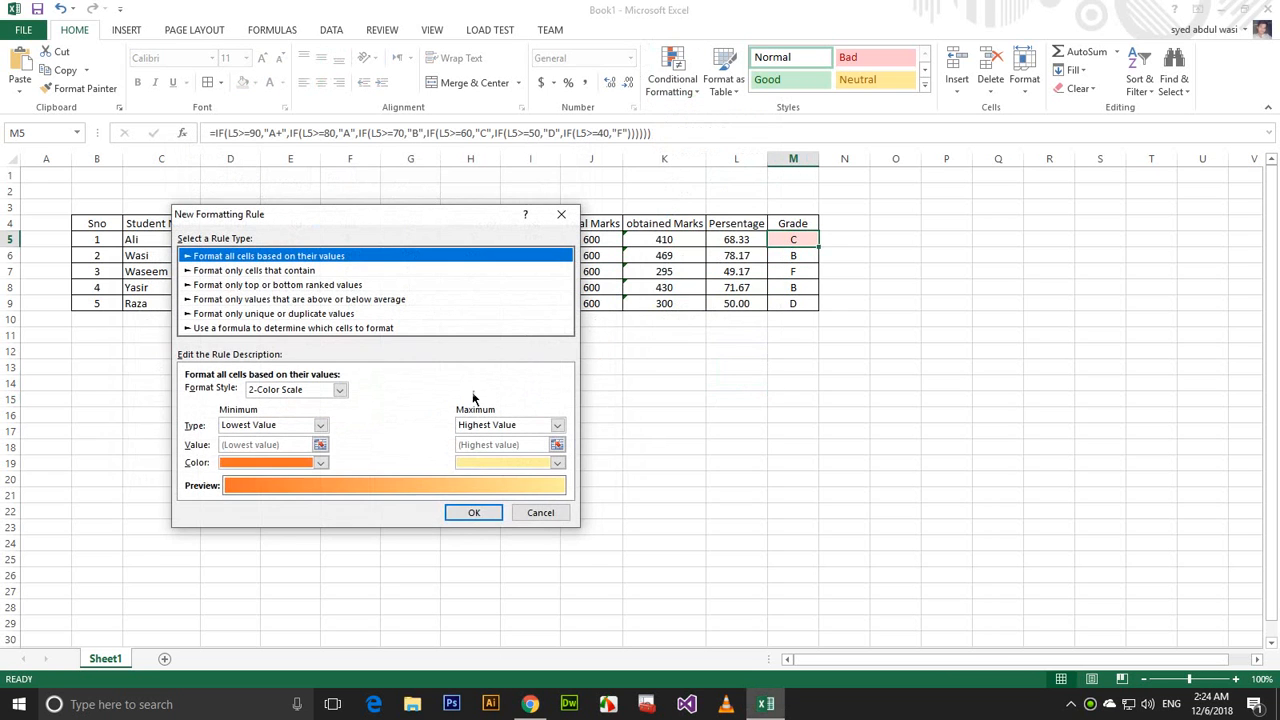
left_click(533, 512)
left_click(672, 75)
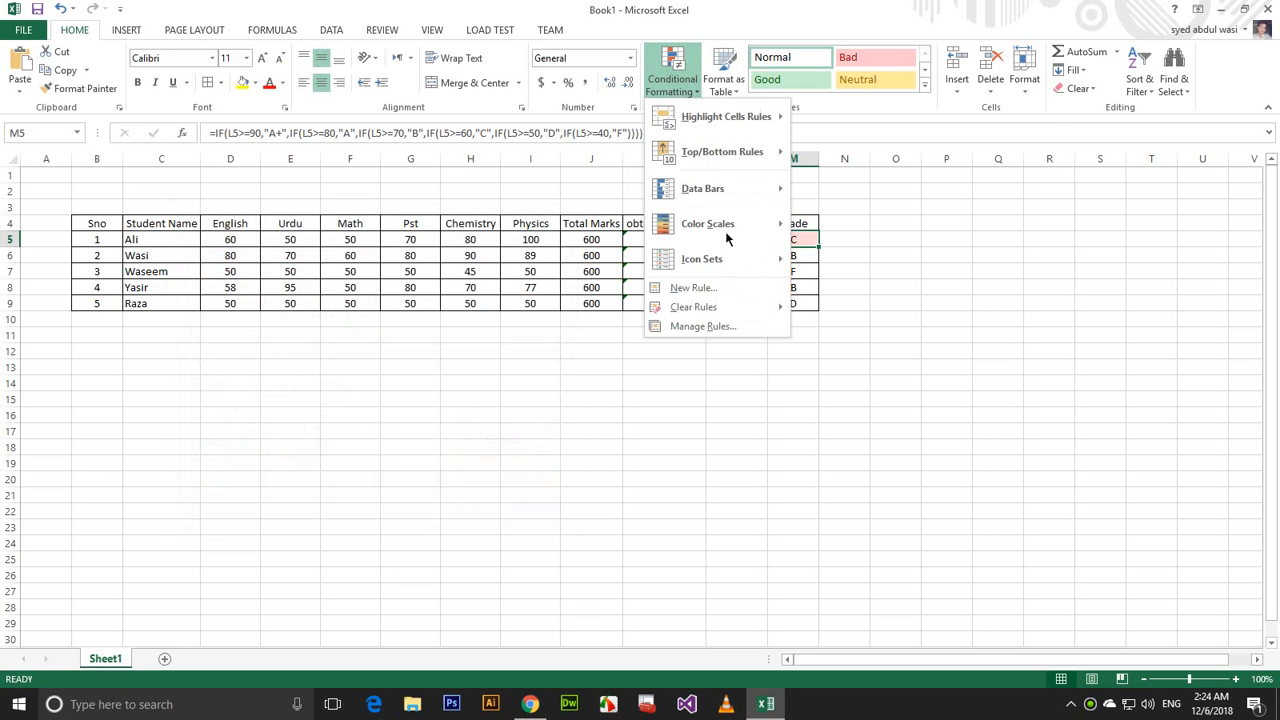
left_click(714, 289)
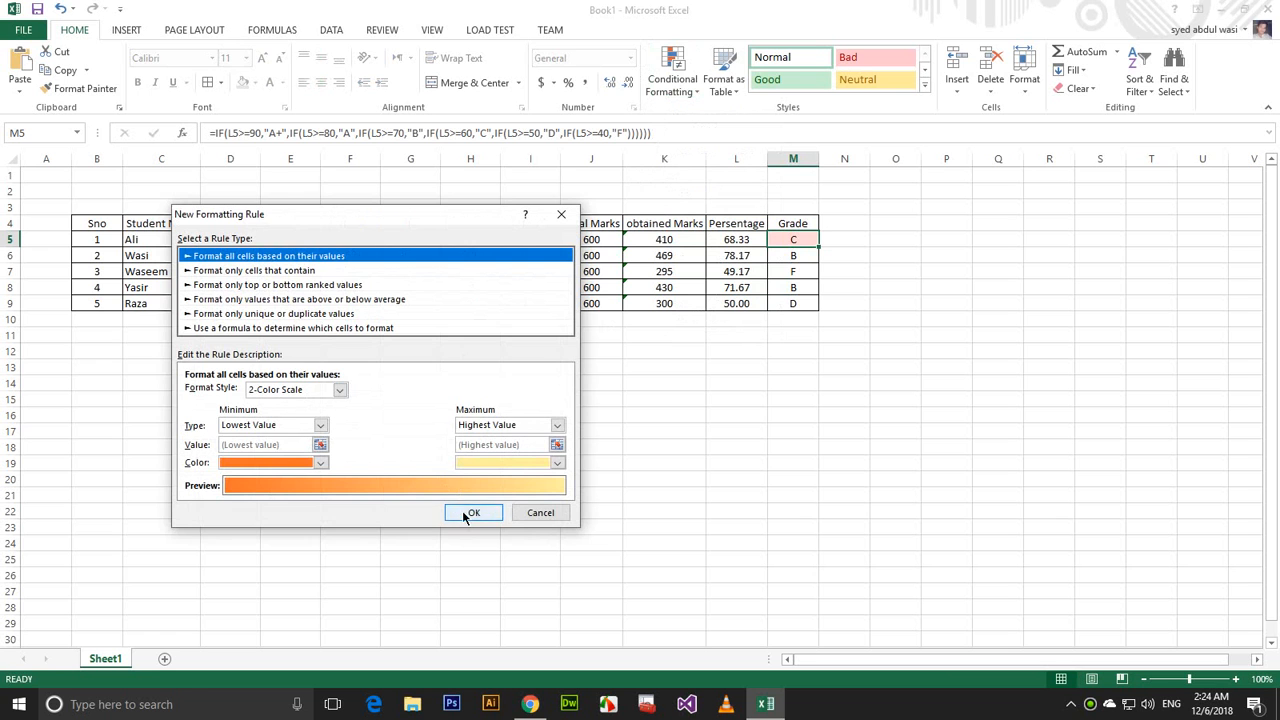
left_click(548, 515)
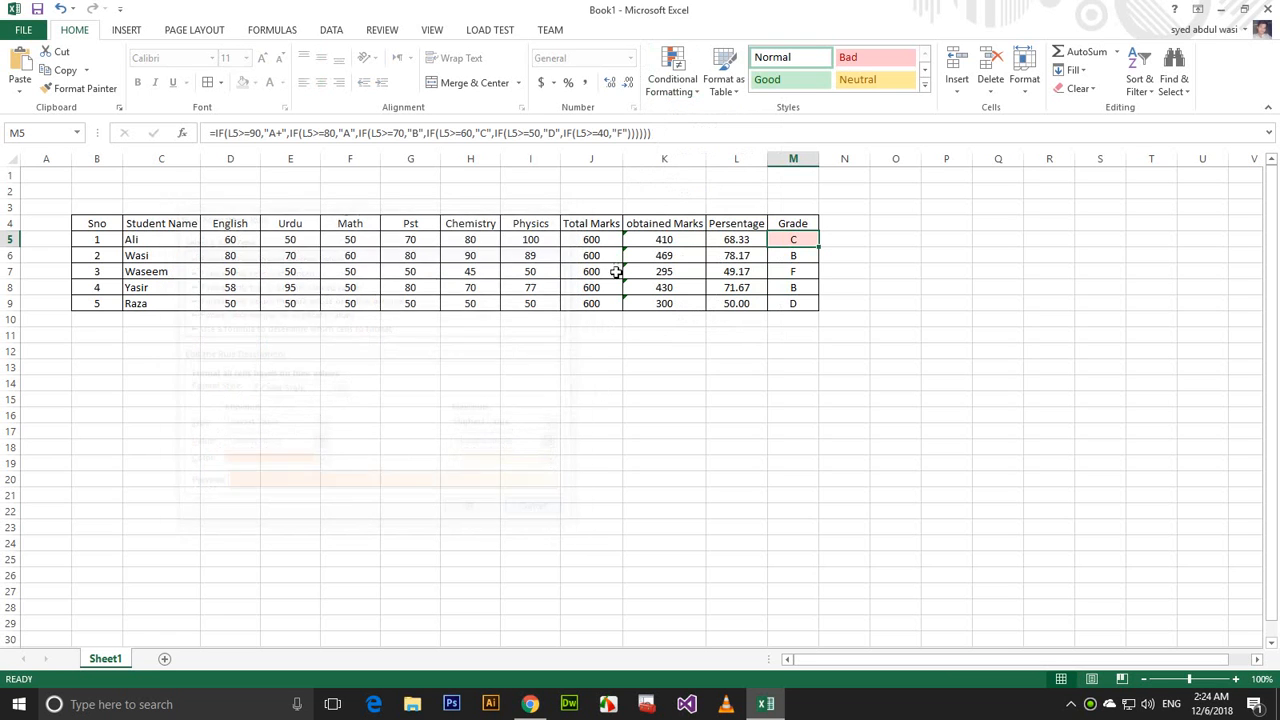
left_click(673, 88)
left_click(693, 288)
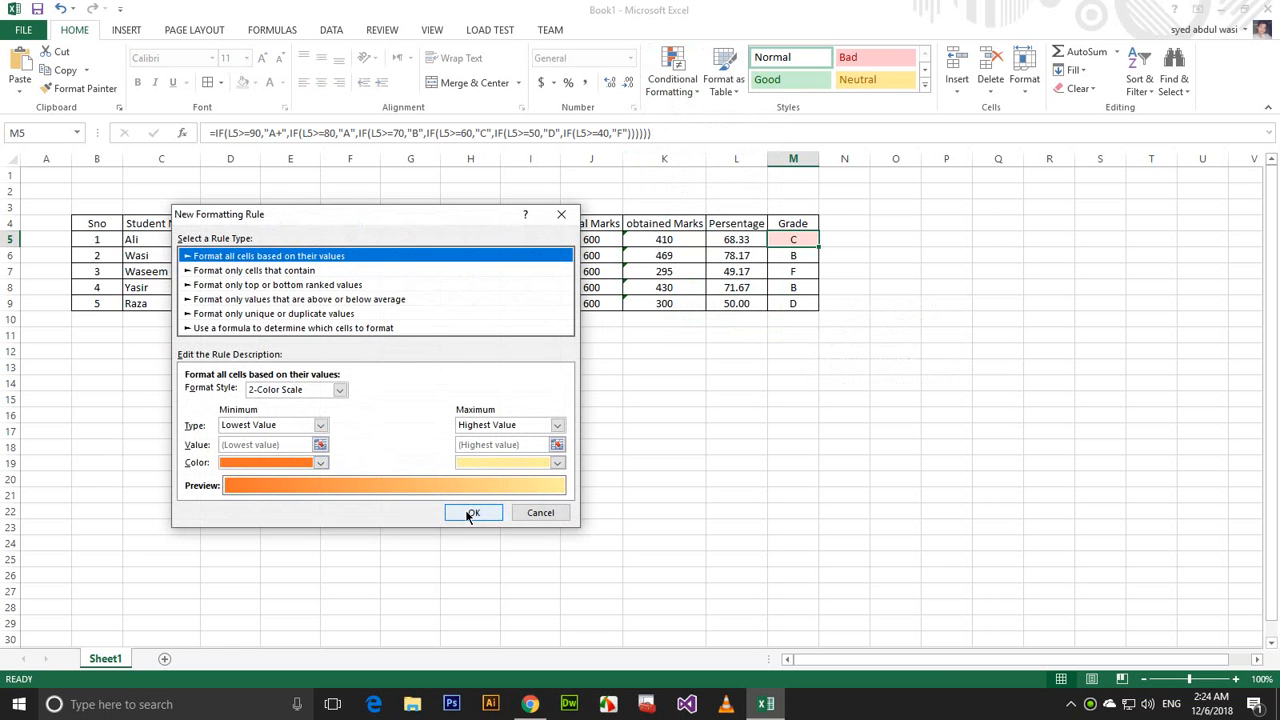
left_click(530, 514)
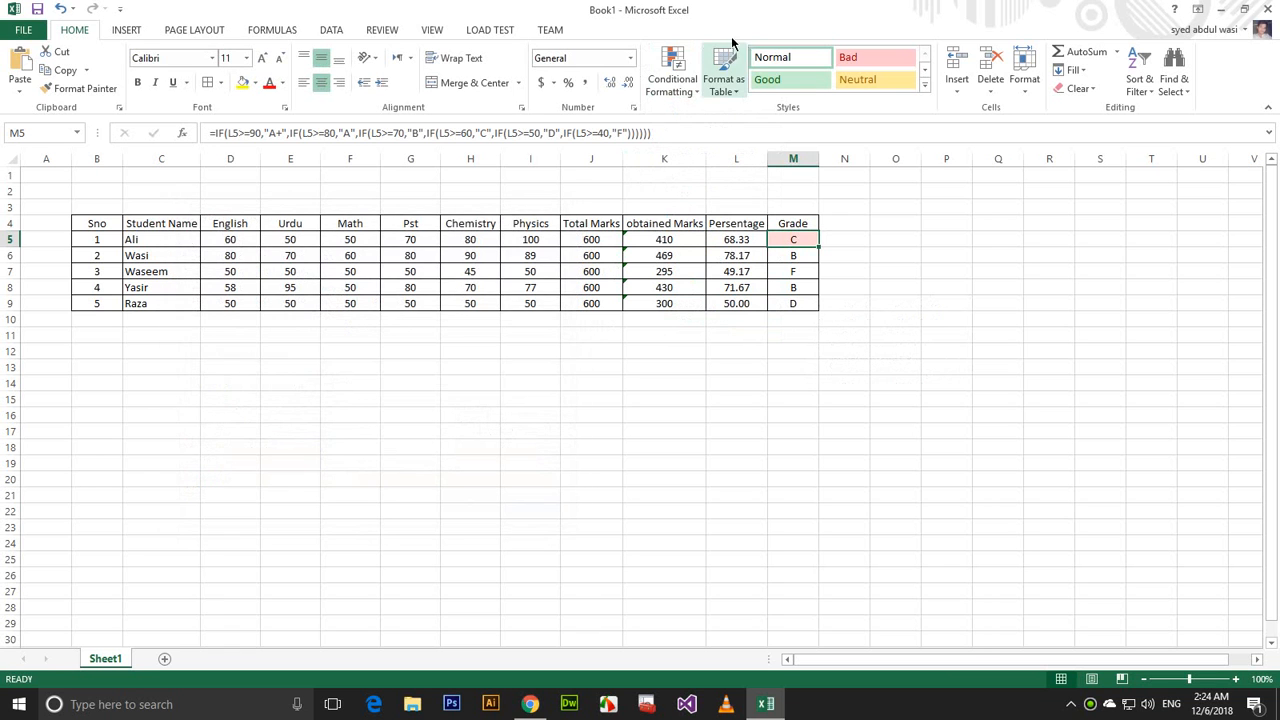
Start an Equal To highlight rule on M5 for grade D with a custom format.
left_click(675, 75)
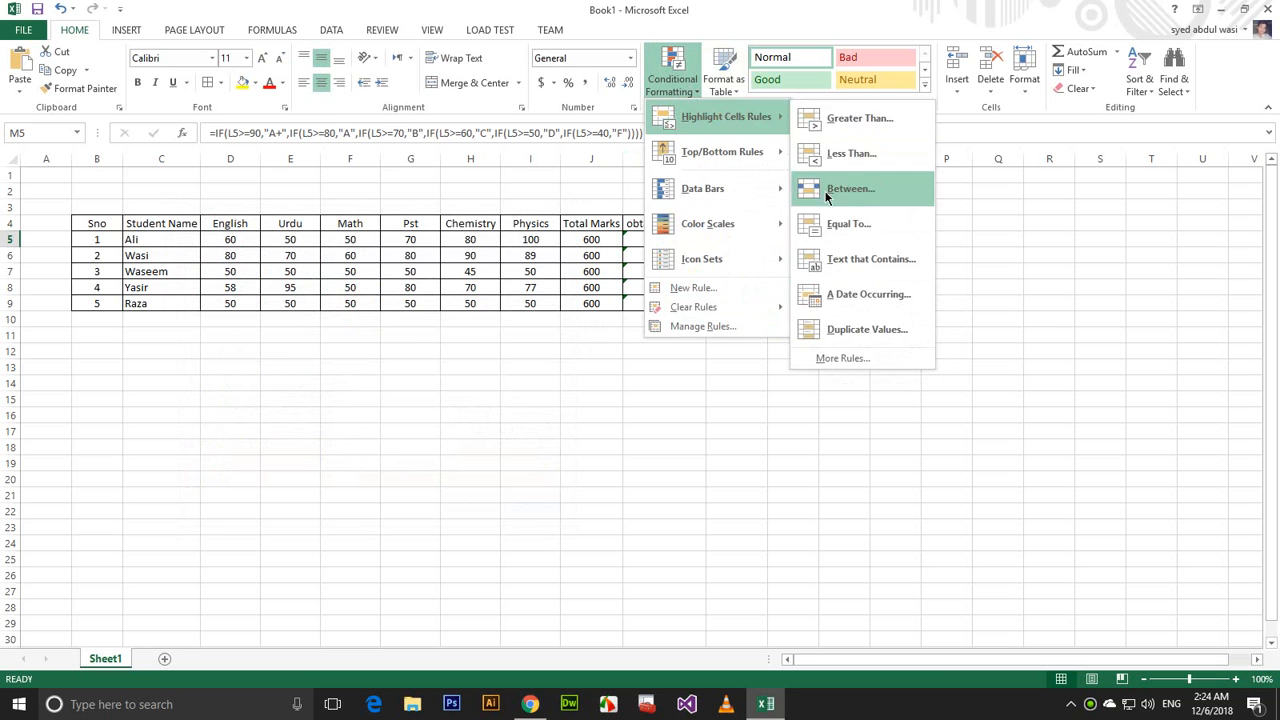
left_click(826, 225)
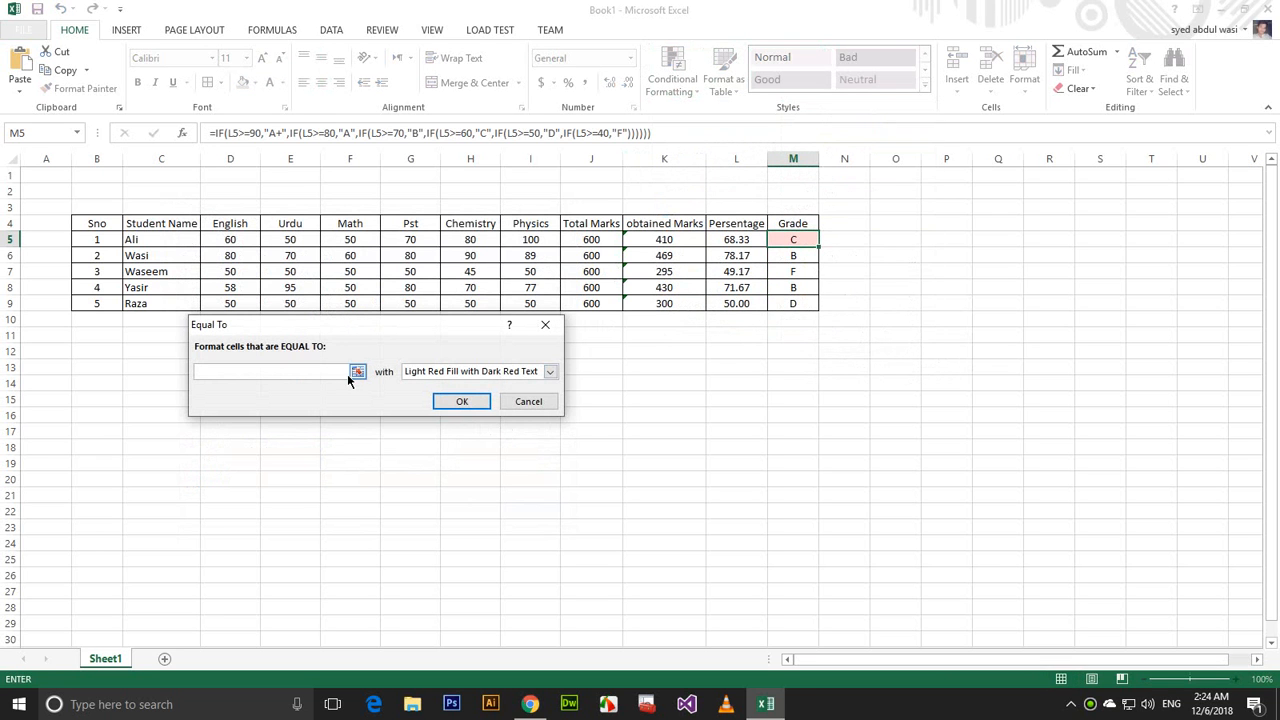
left_click(234, 372)
type("D")
left_click(545, 372)
left_click(455, 448)
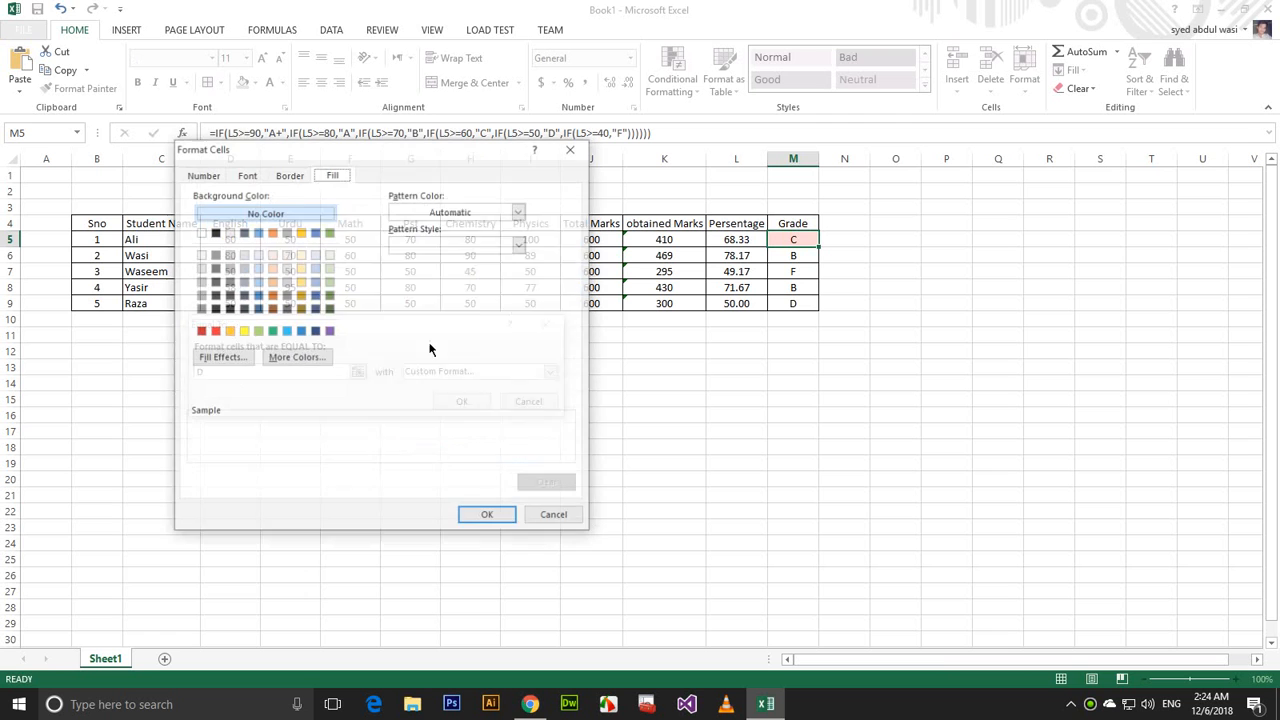
Set the grade D custom format to the recent rose font colour with a light salmon fill.
left_click(248, 175)
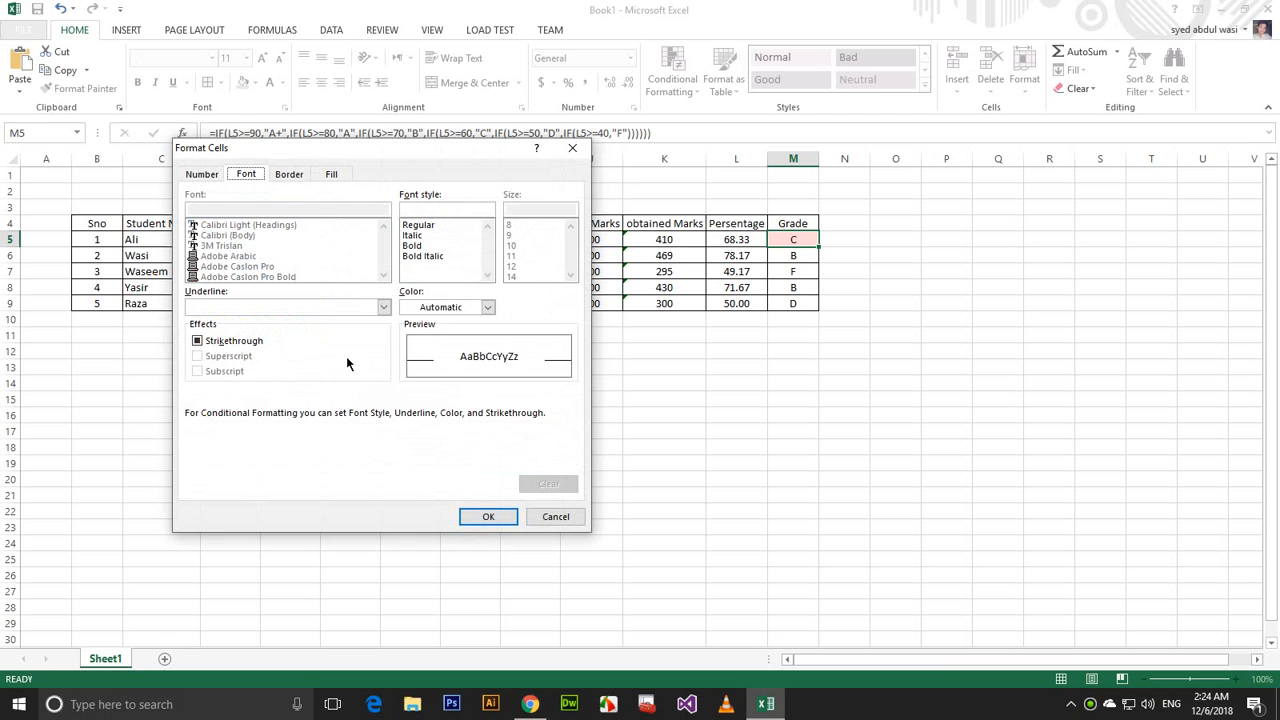
left_click(487, 307)
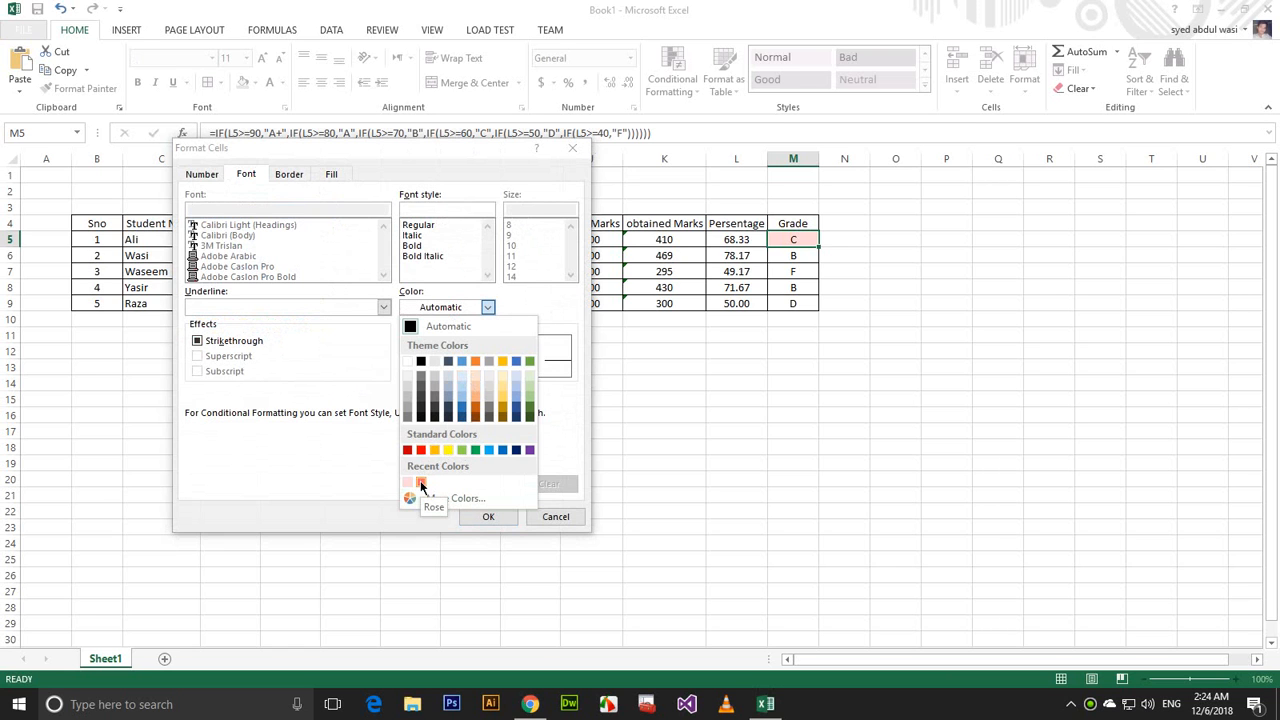
left_click(421, 485)
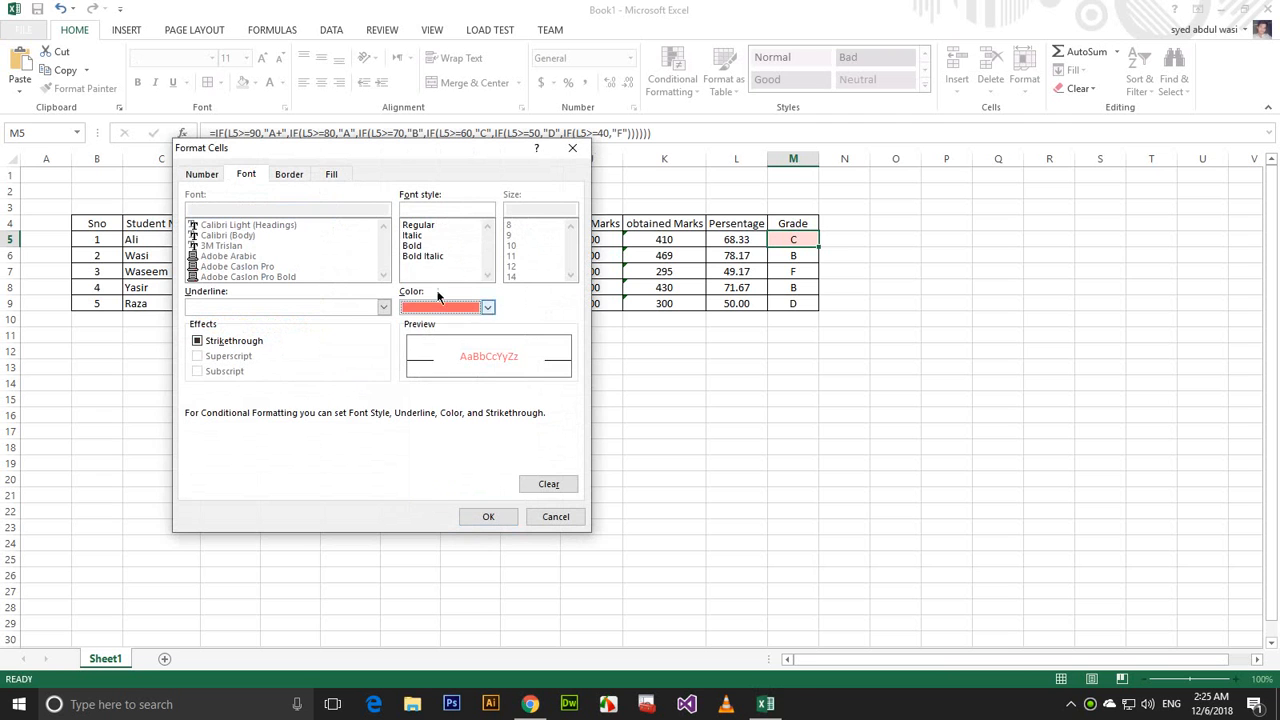
left_click(331, 174)
left_click(295, 358)
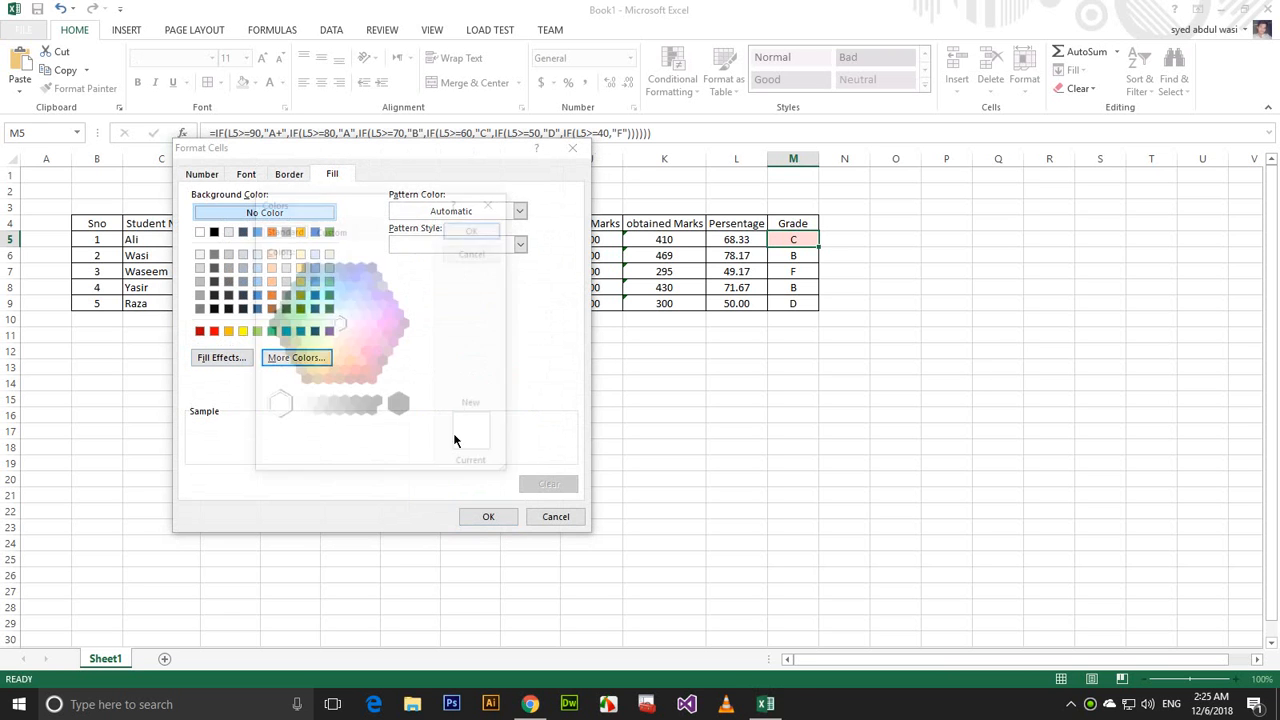
left_click_drag(396, 197, 507, 228)
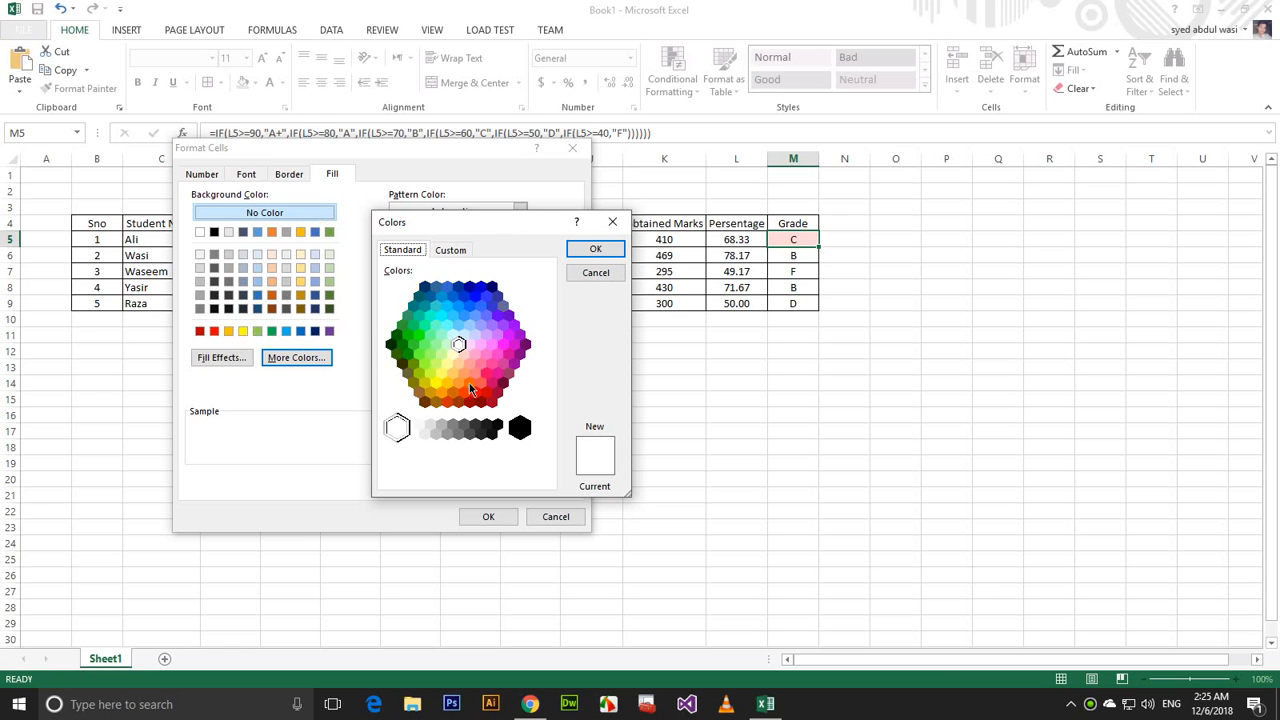
left_click(470, 385)
left_click(469, 365)
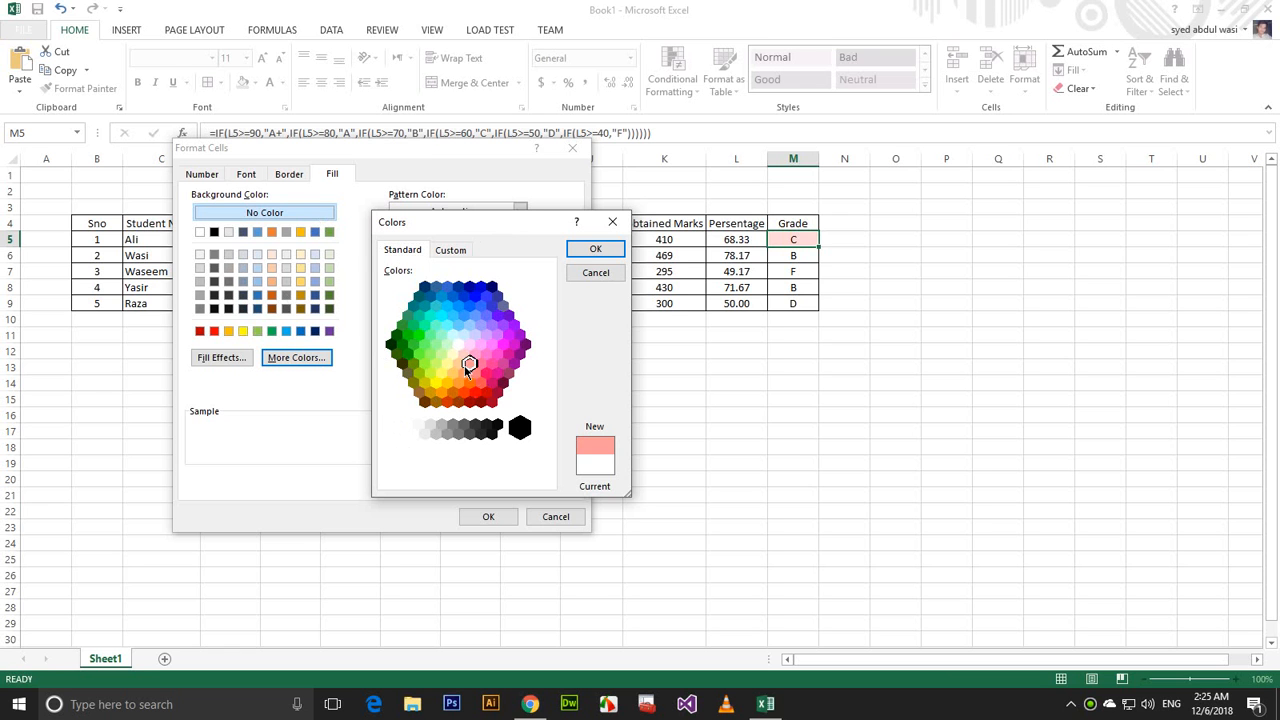
left_click(595, 249)
left_click(480, 518)
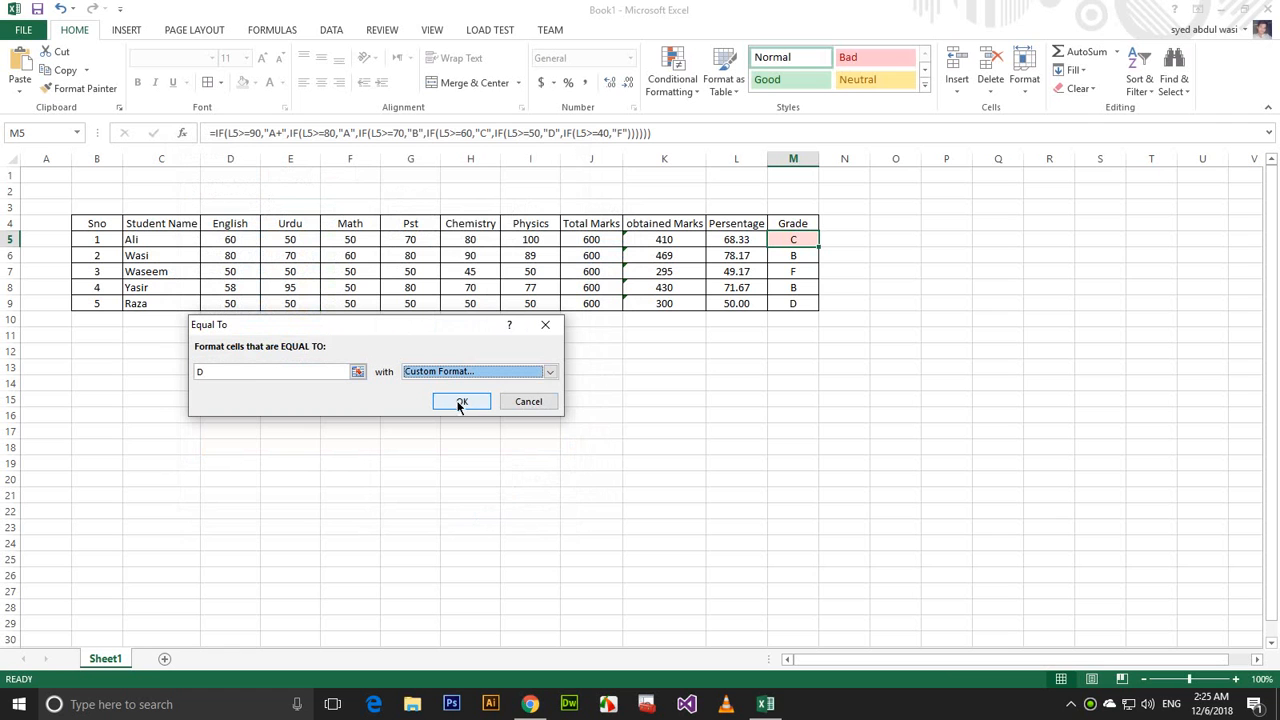
Redefine the custom format for grade D with black text and a coral pink fill.
left_click(550, 371)
left_click(449, 449)
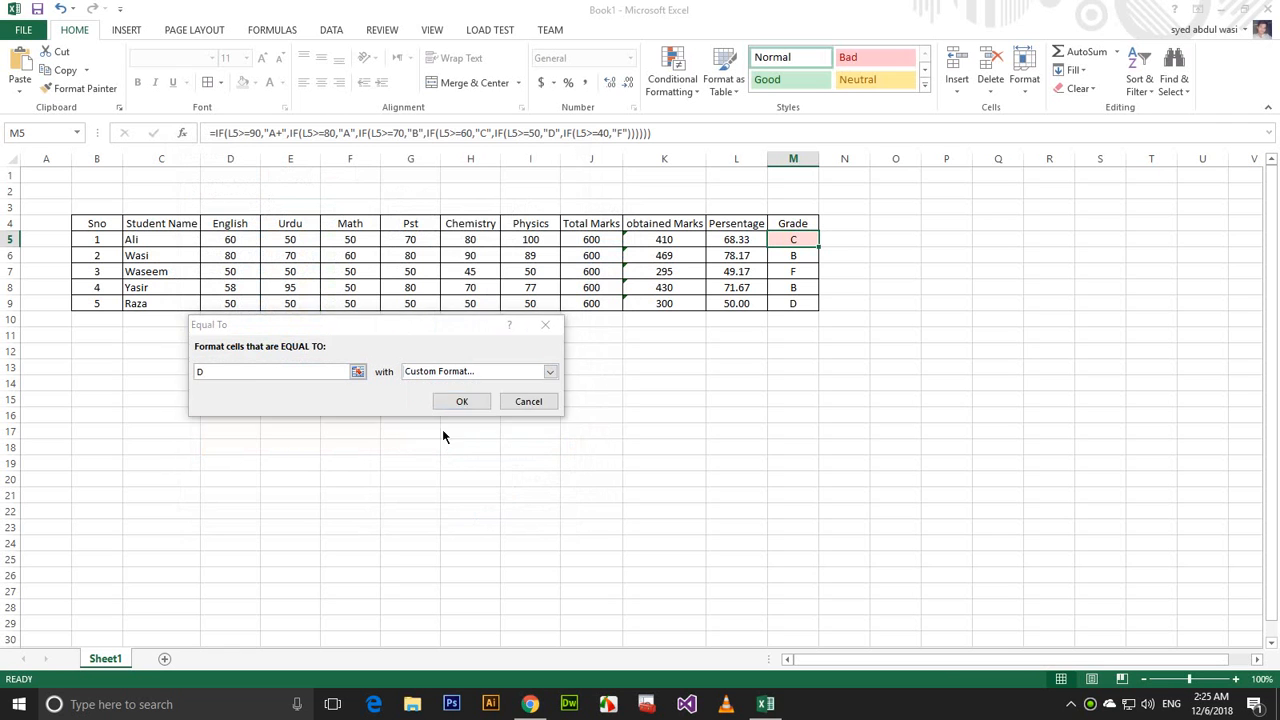
left_click(247, 174)
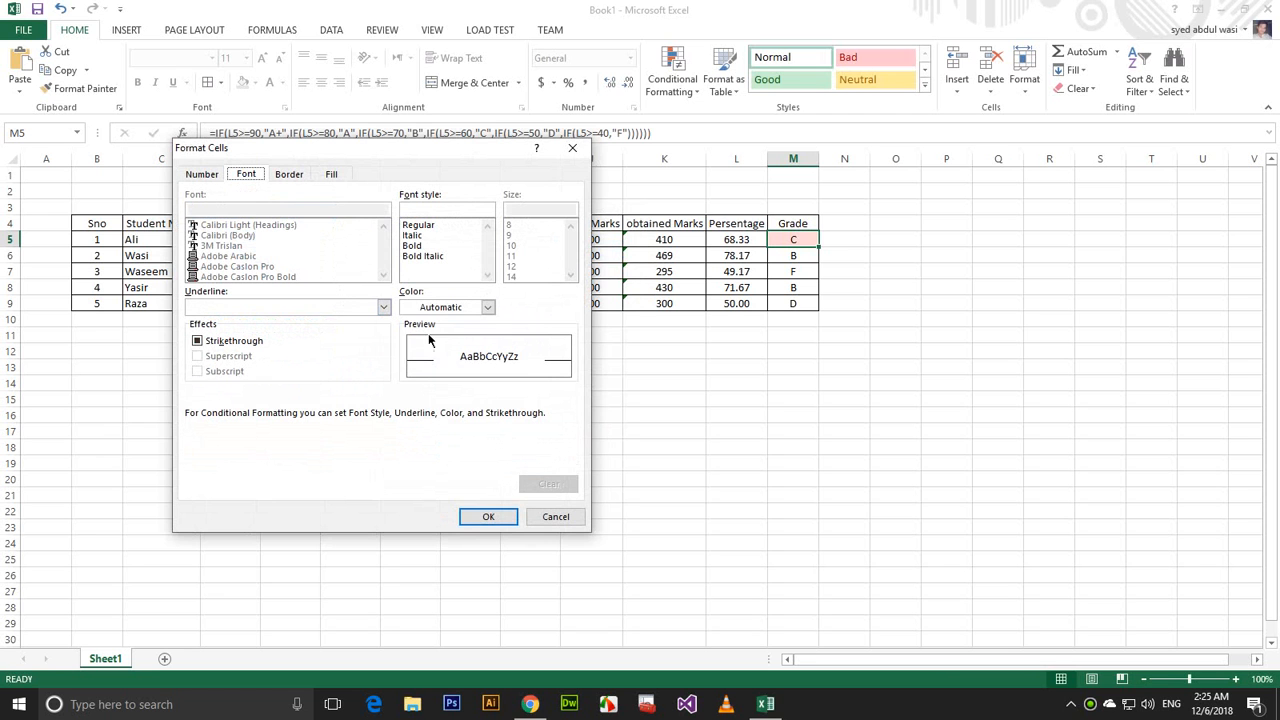
left_click(445, 306)
left_click(421, 361)
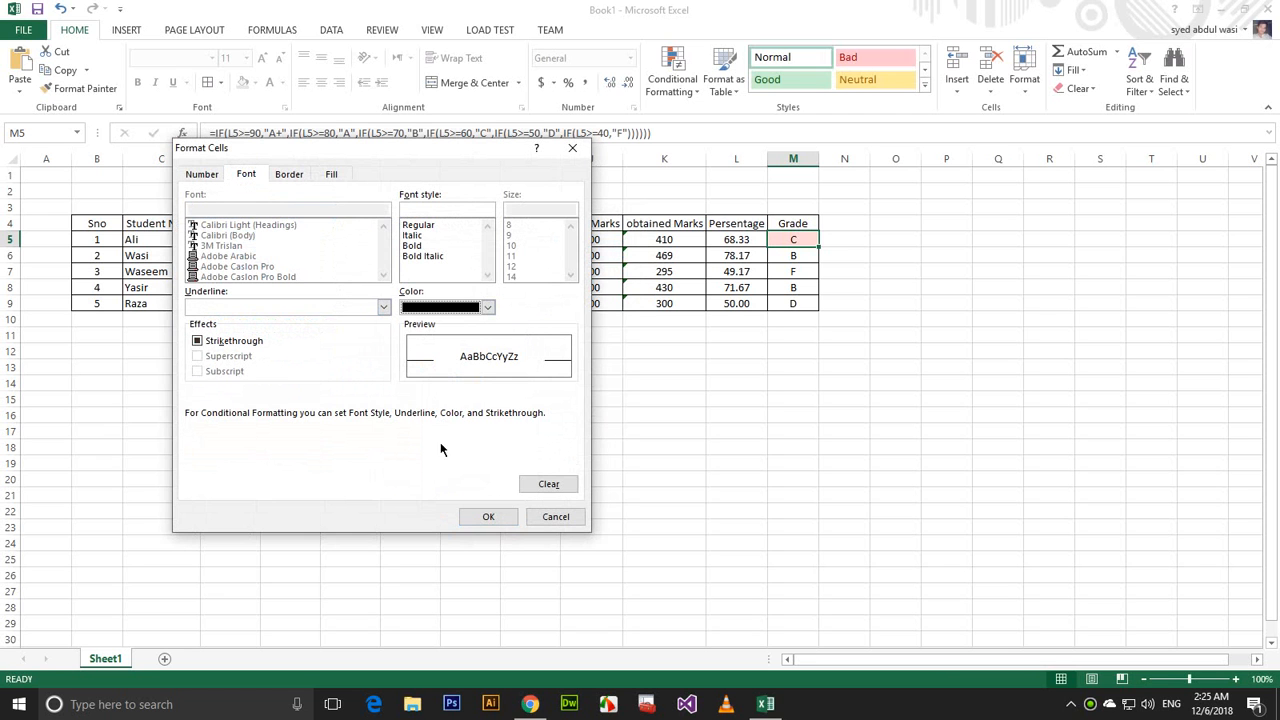
left_click(332, 174)
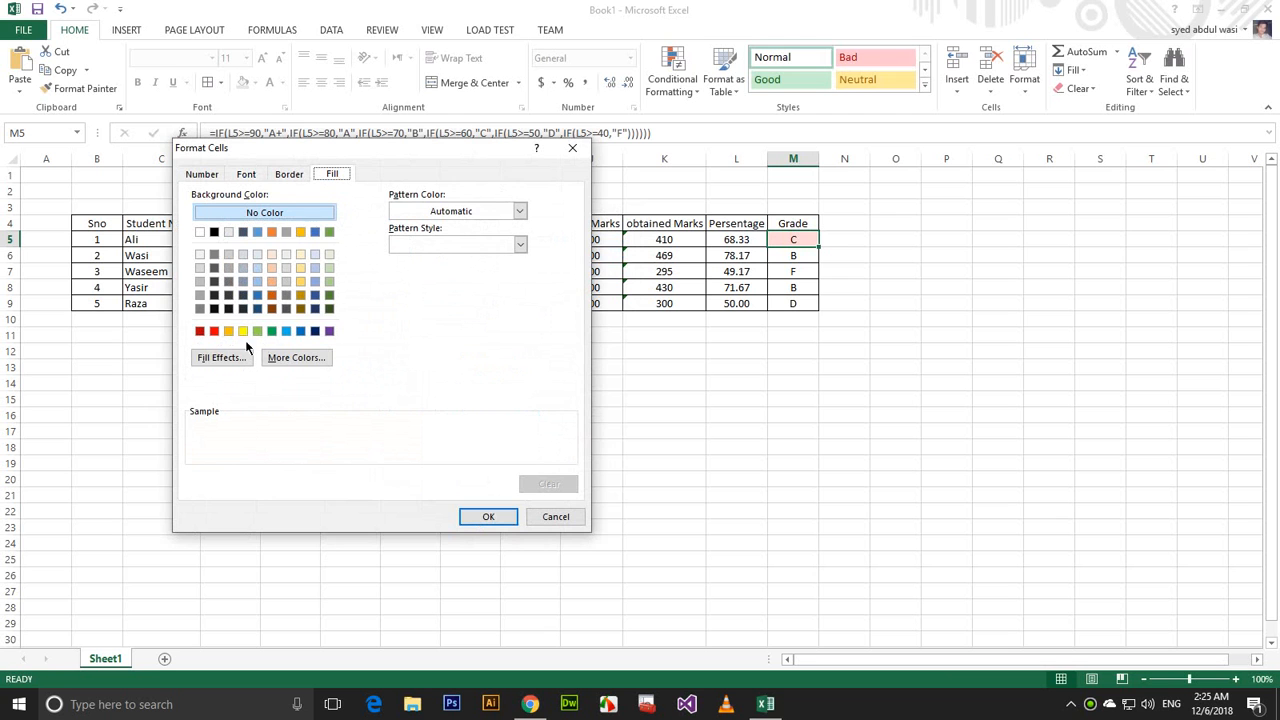
left_click(296, 357)
left_click(355, 352)
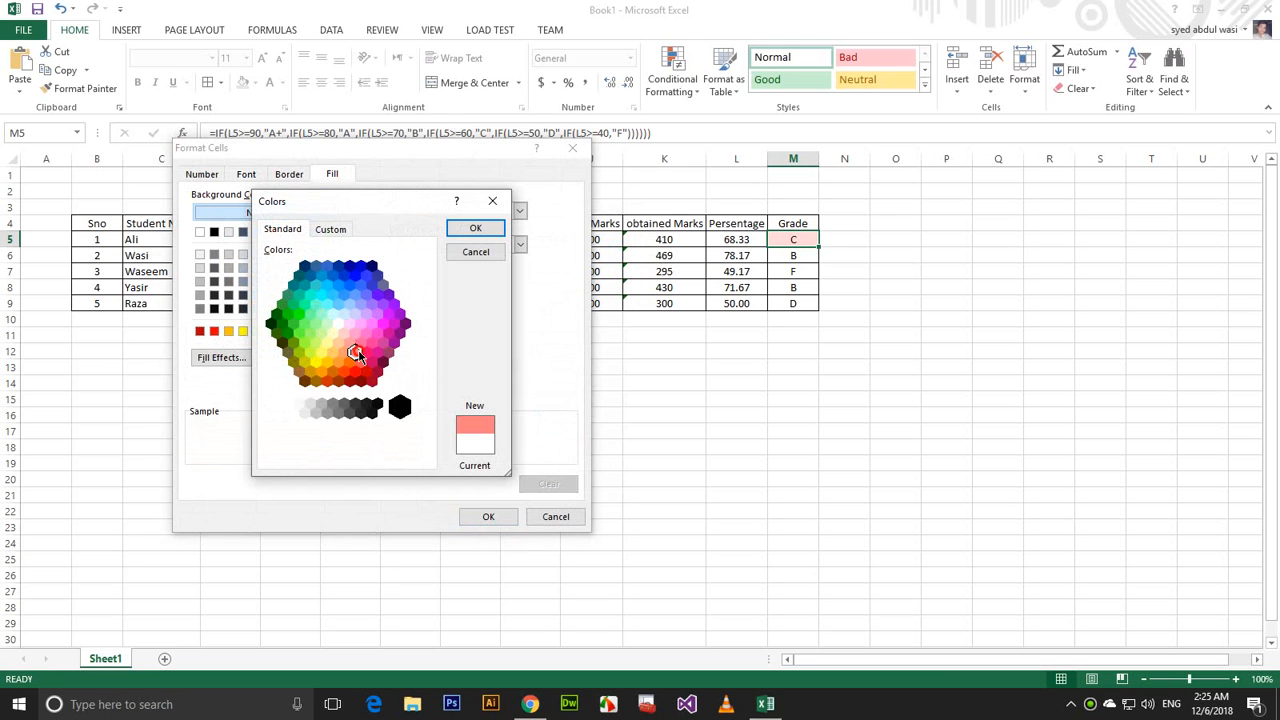
left_click(475, 228)
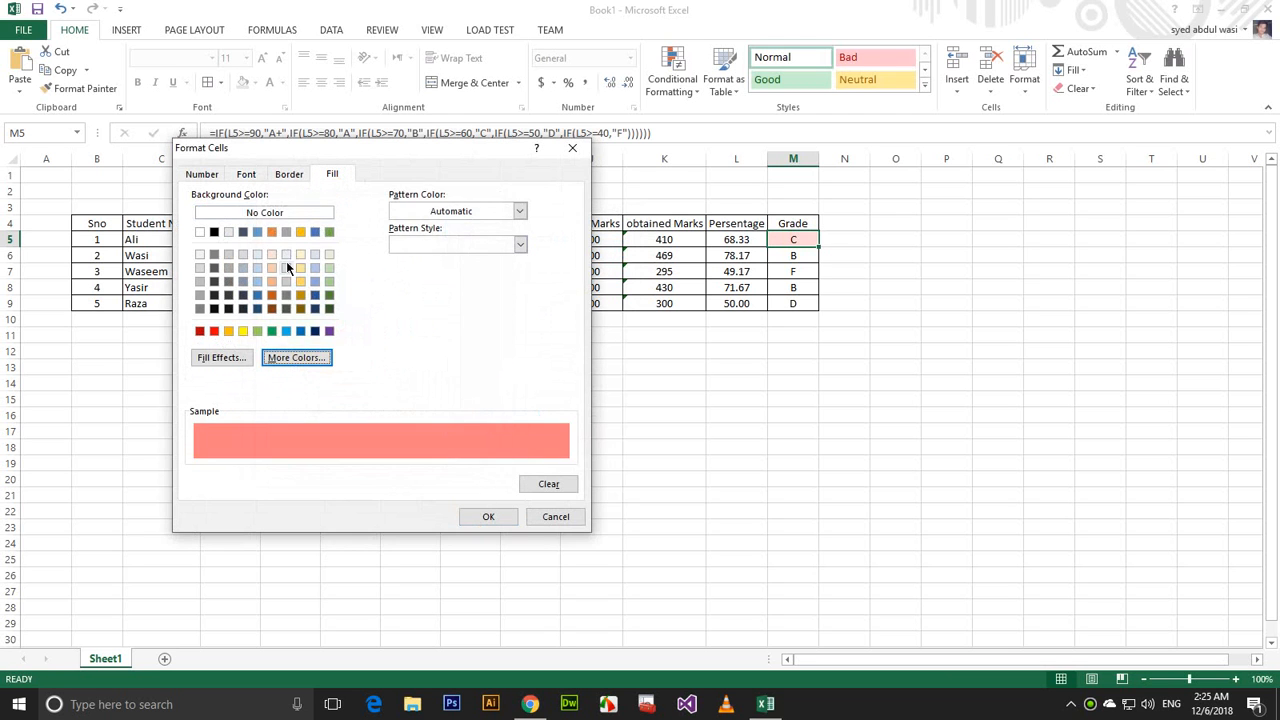
Change the grade D format's text colour to yellow and apply the rule to M5.
left_click(248, 174)
left_click(487, 307)
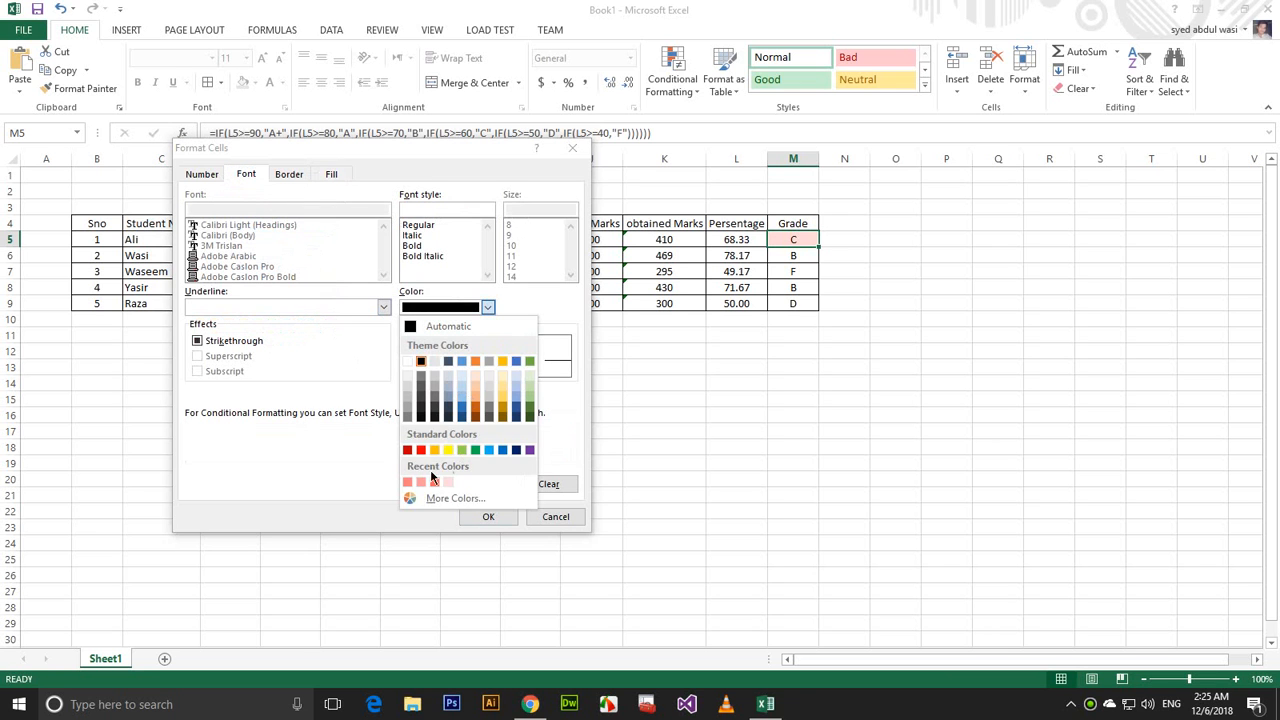
left_click(447, 451)
left_click(480, 516)
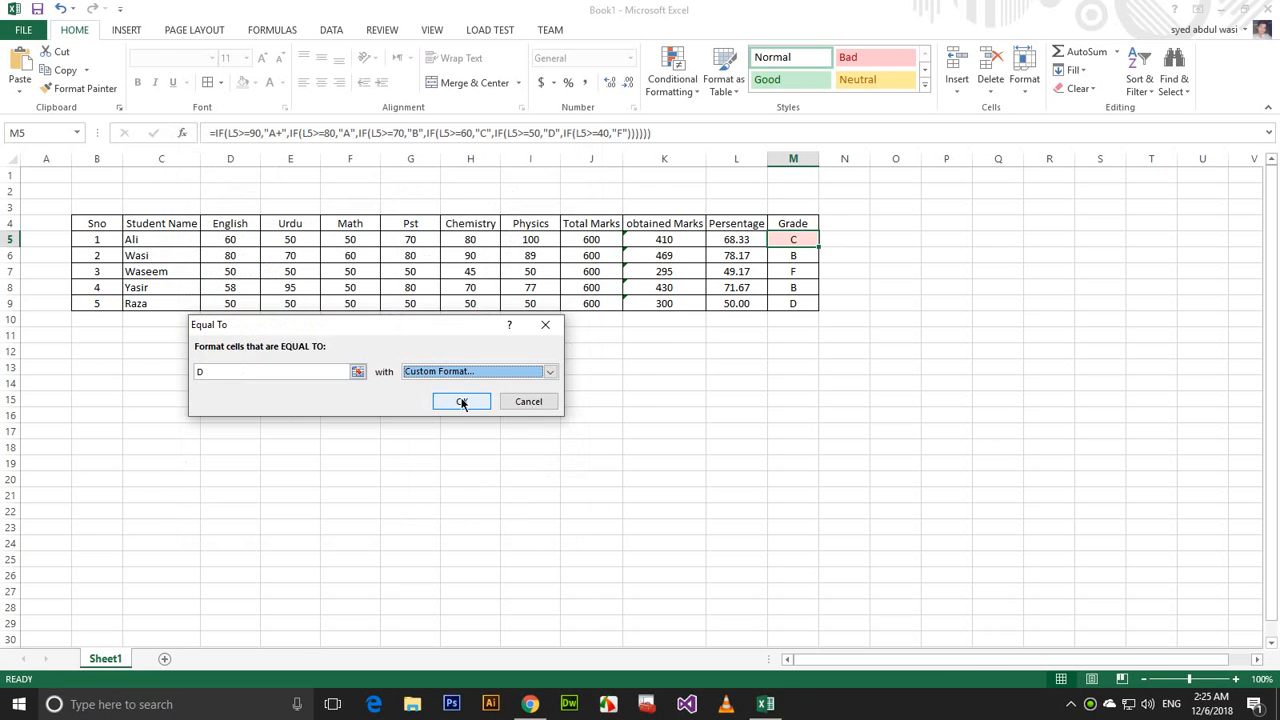
left_click(465, 402)
Set the Urdu, Math and Pst marks in row 5 to 40 and the English mark to 50.
left_click(283, 238)
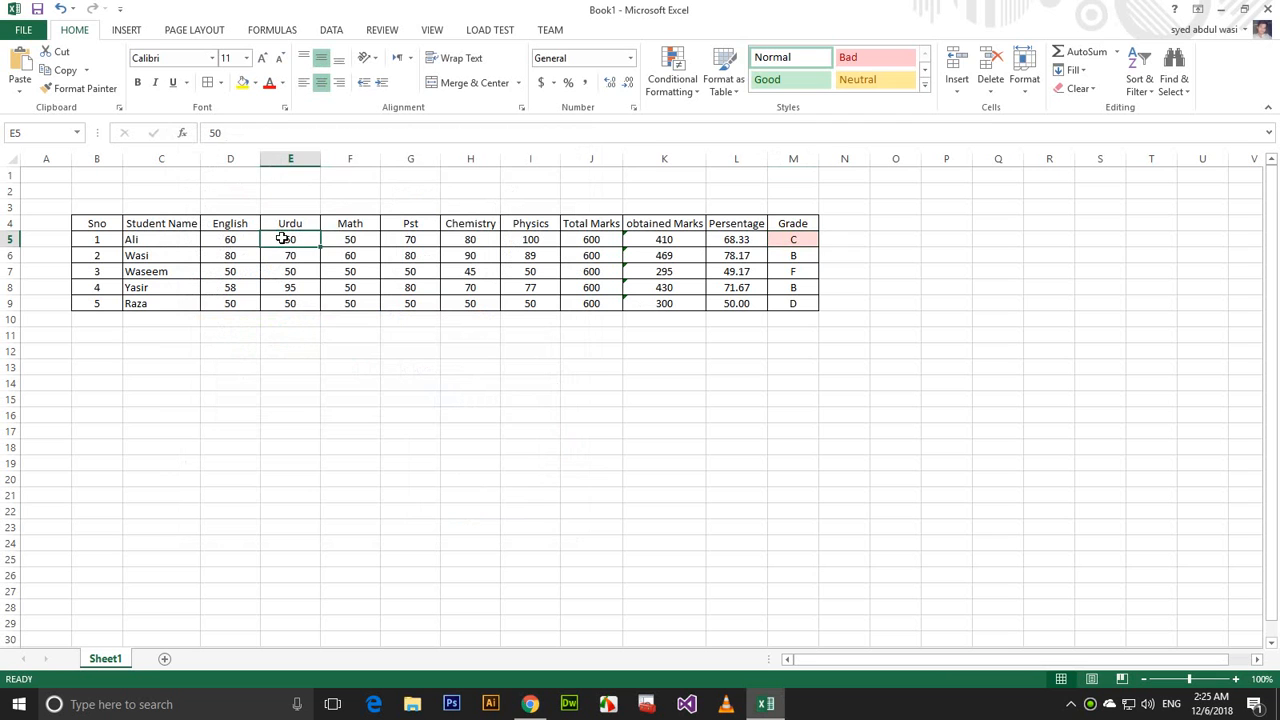
type("40")
key("Tab")
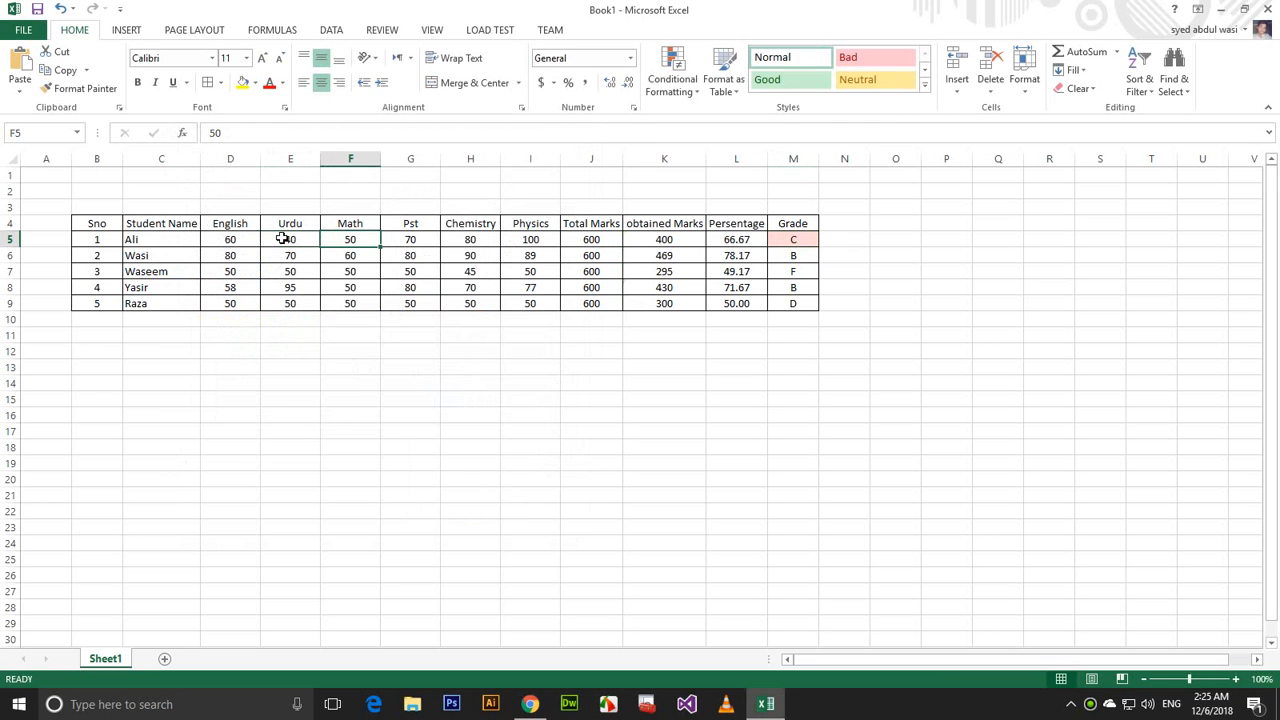
type("40")
key("Tab")
type("4")
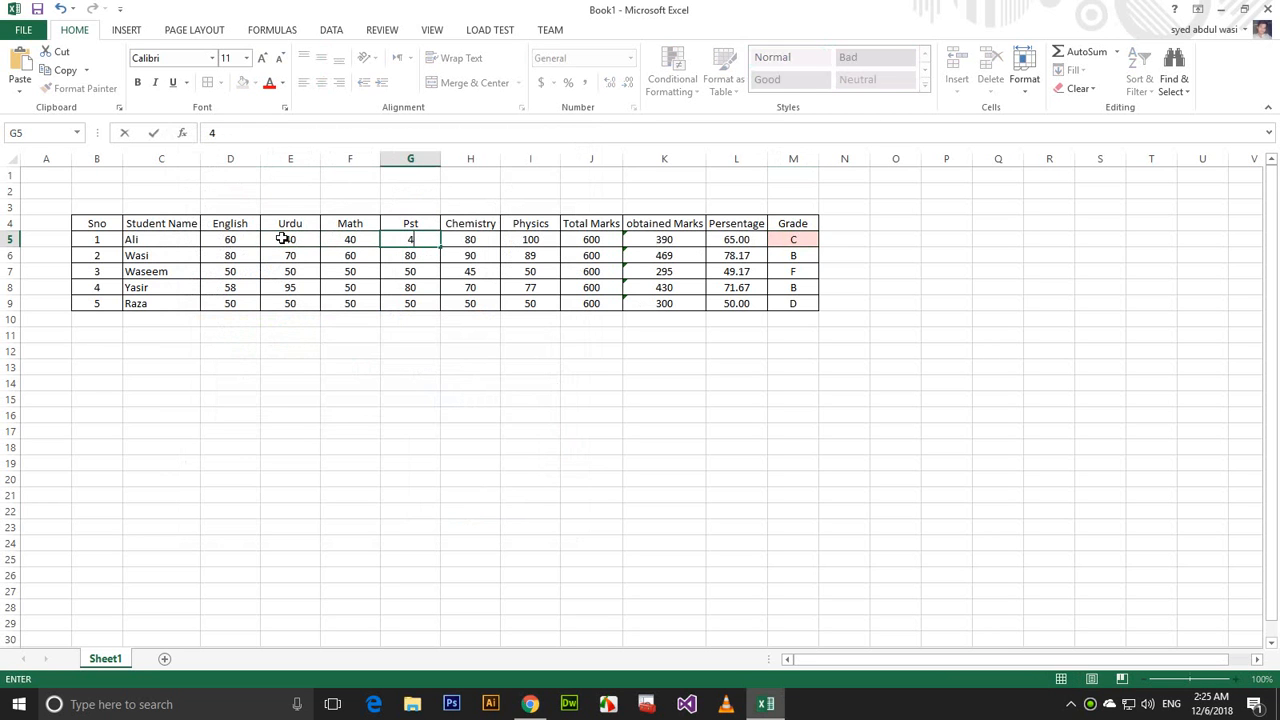
type("0")
key("Left")
key("Left")
key("Left")
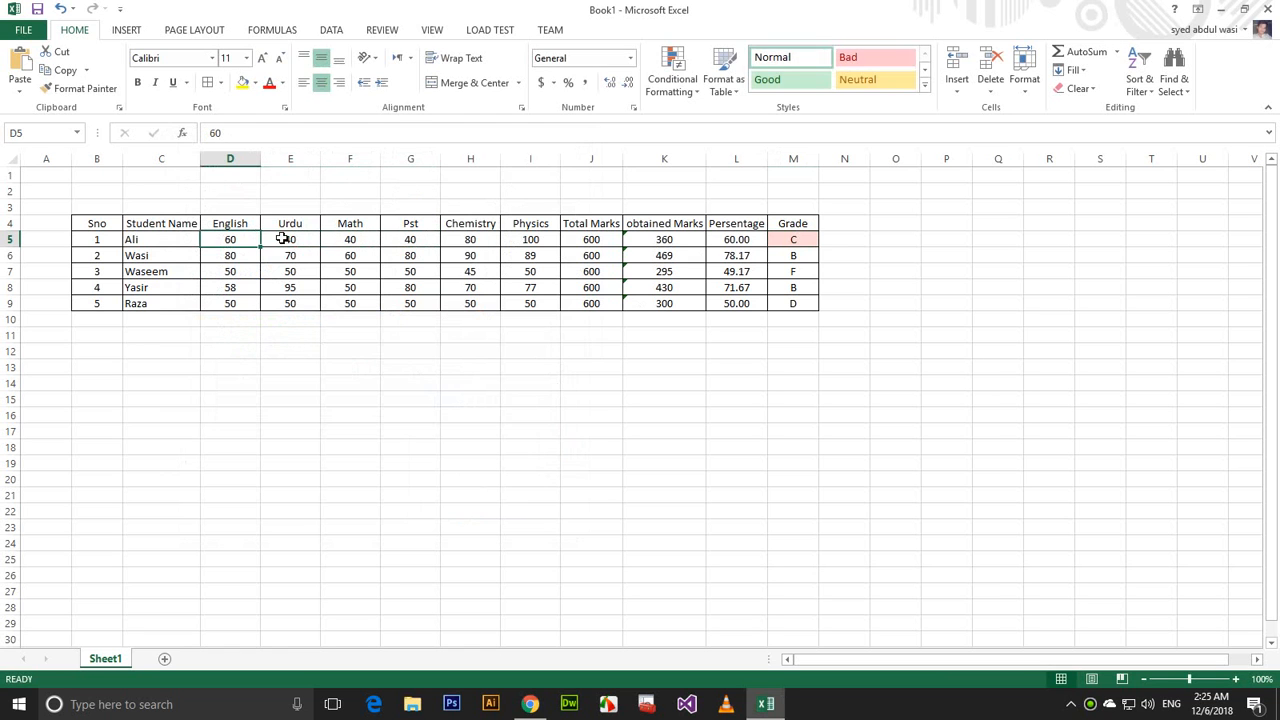
type("50")
key("Right")
key("Right")
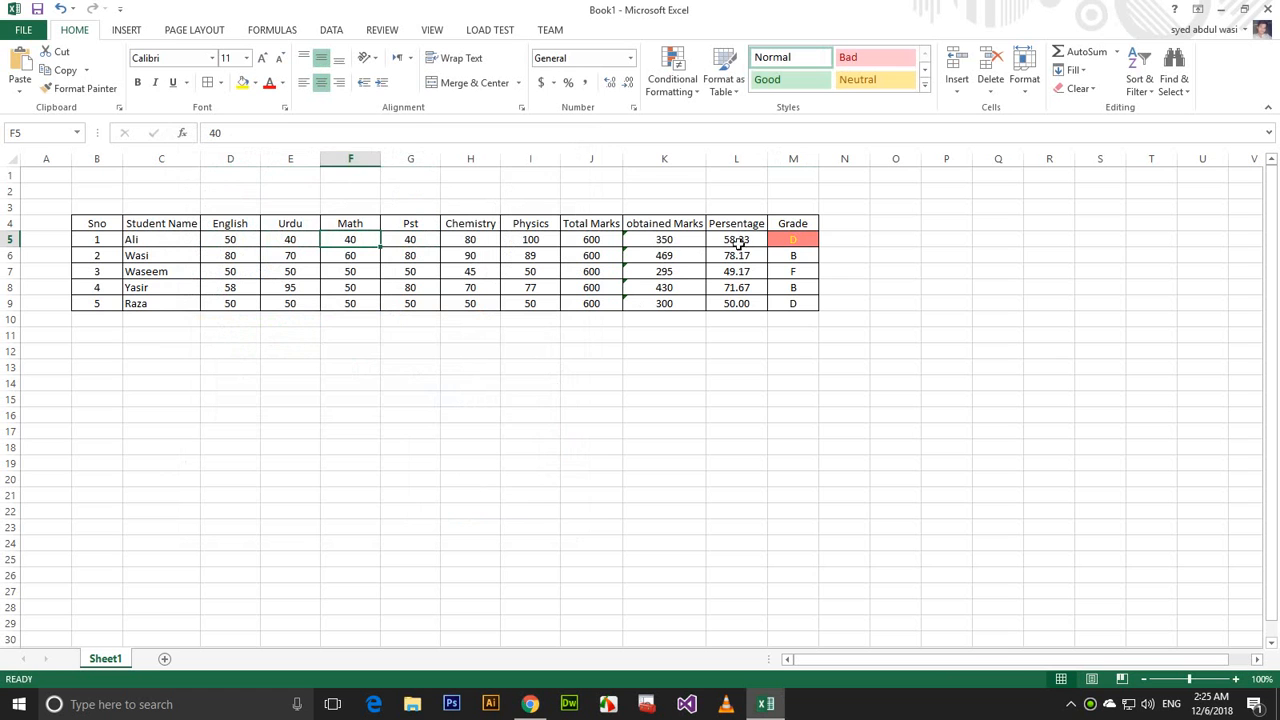
Add an Equal To highlight rule on M5 for grade F using Light Red Fill with Dark Red Text.
left_click(788, 239)
left_click(676, 88)
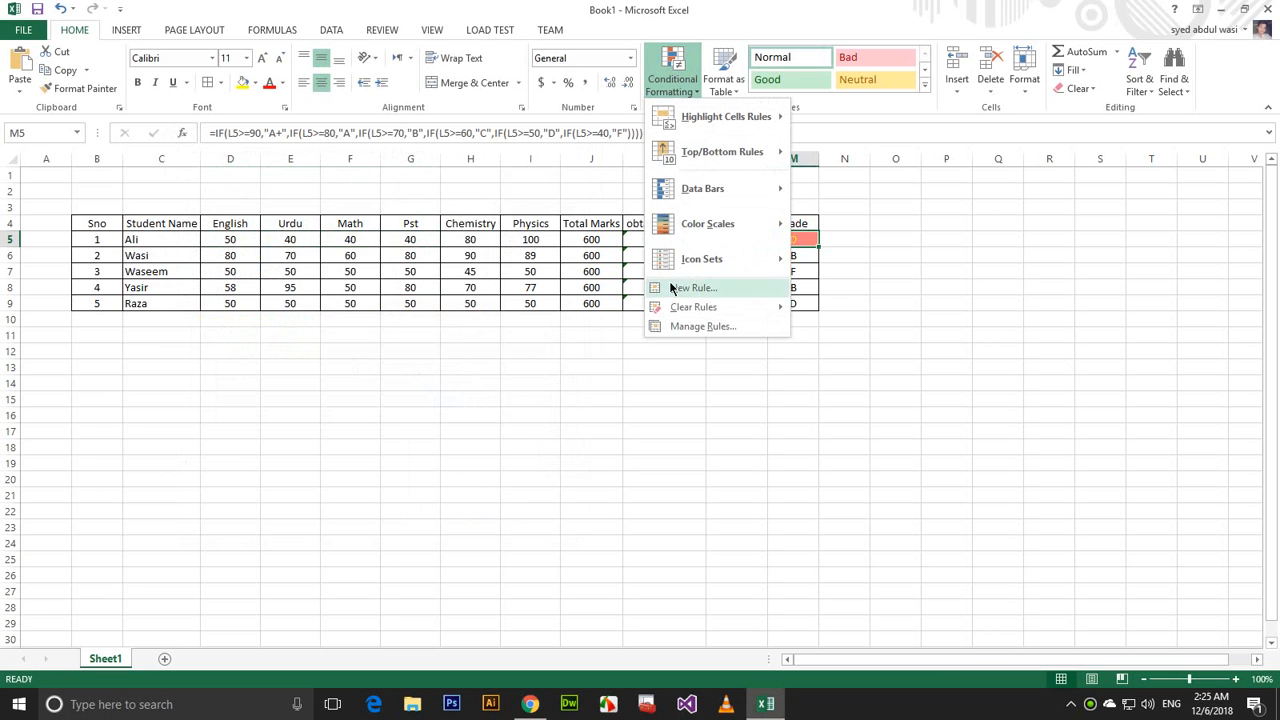
mouse_move(715, 115)
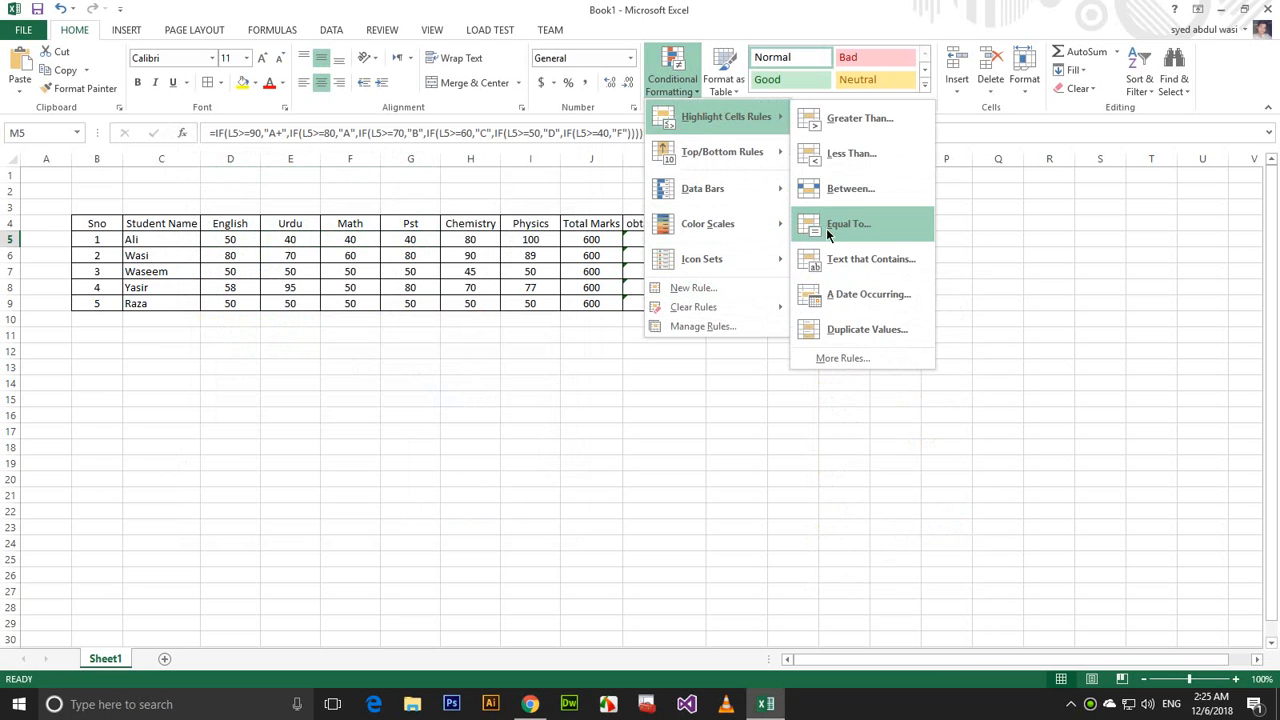
left_click(826, 228)
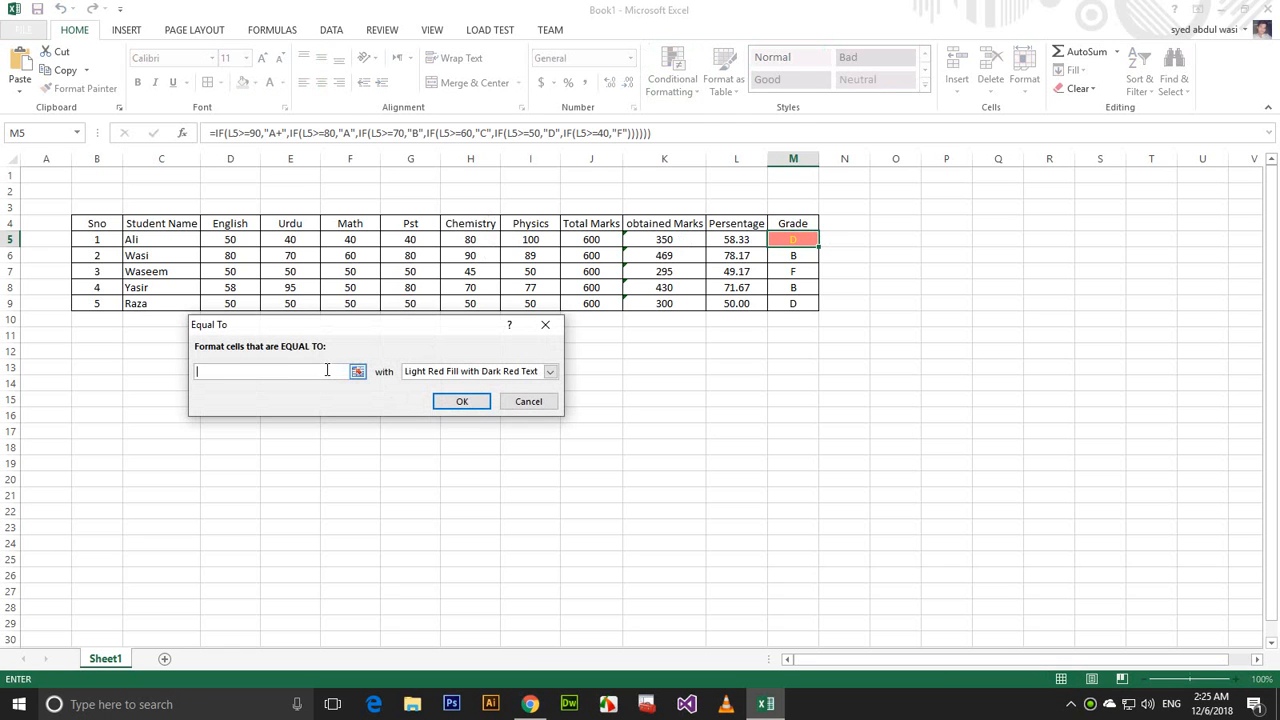
type("F")
left_click(549, 371)
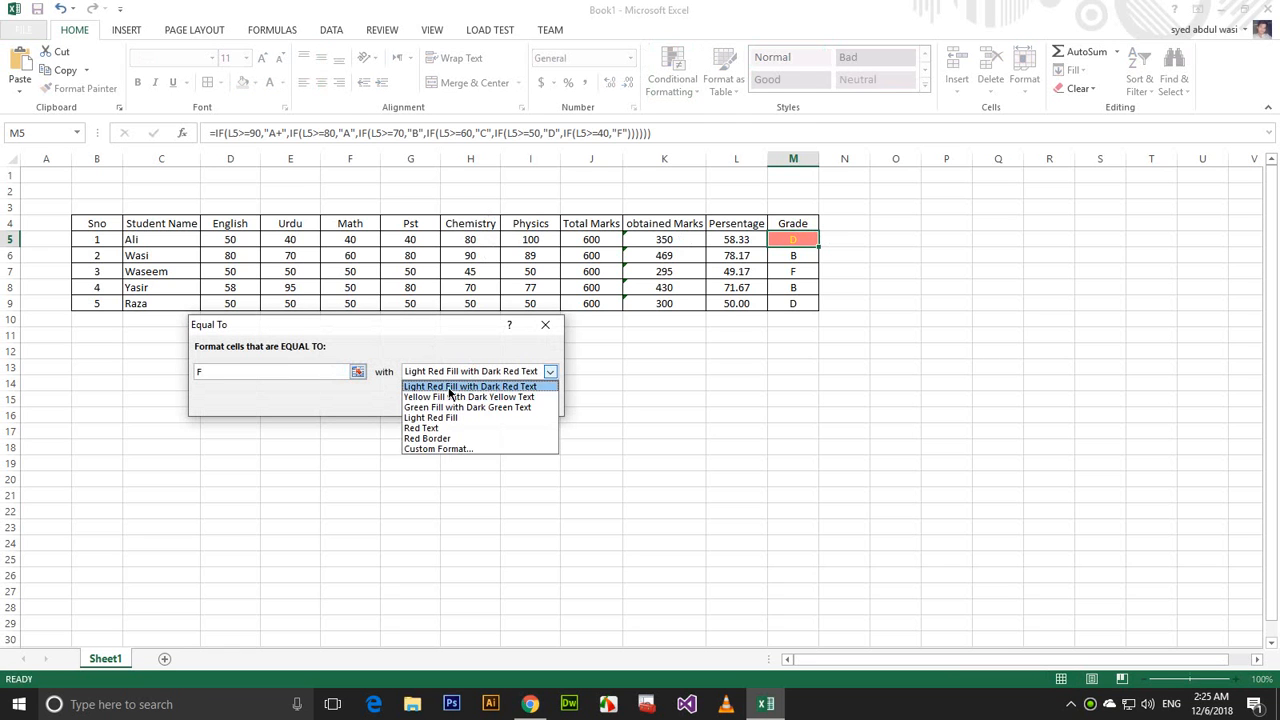
left_click(449, 387)
left_click(457, 400)
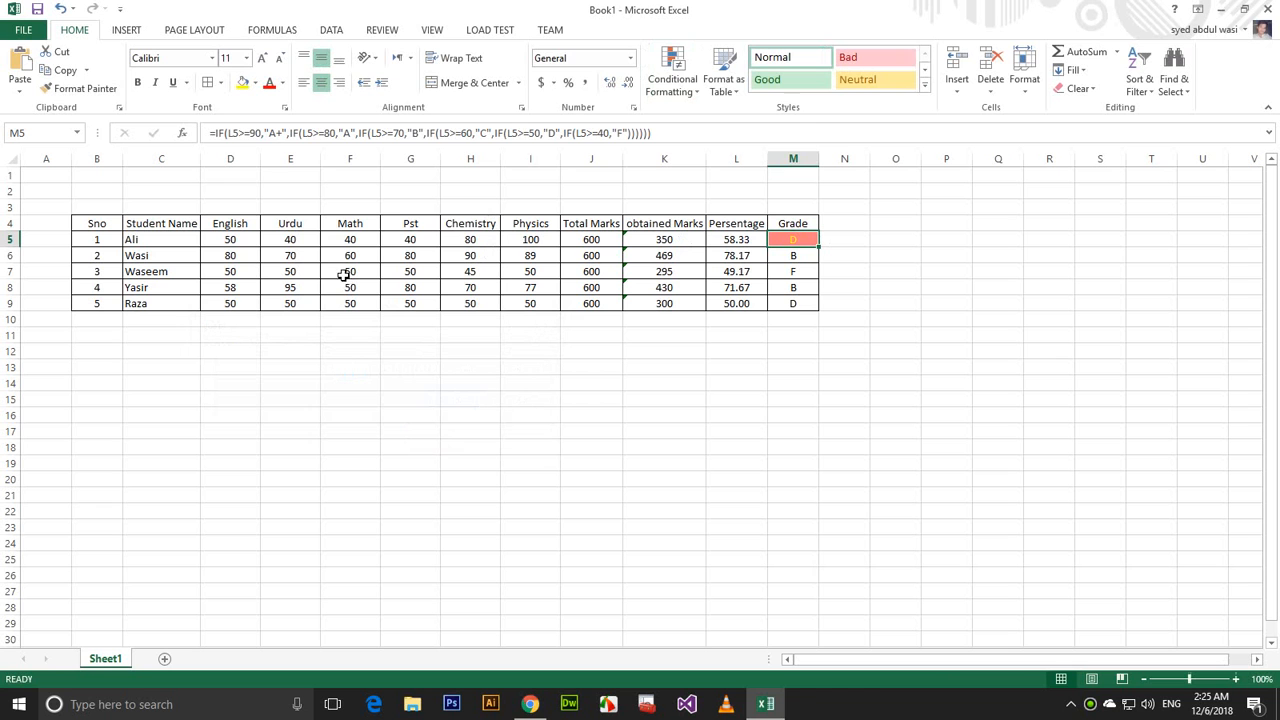
Set the Chemistry, English and Physics marks in row 5 to 40.
left_click(471, 240)
type("40")
key("Right")
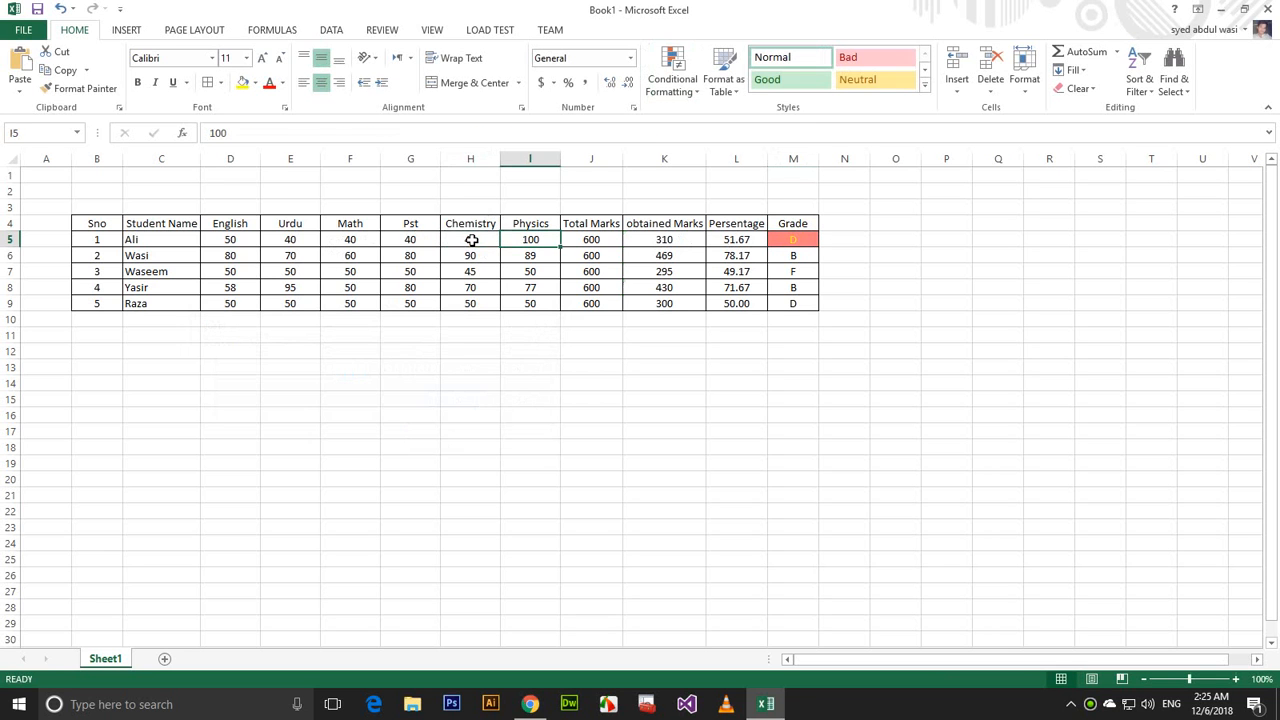
key("Left")
key("Left")
key("Left")
key("Left")
key("Left")
type("40")
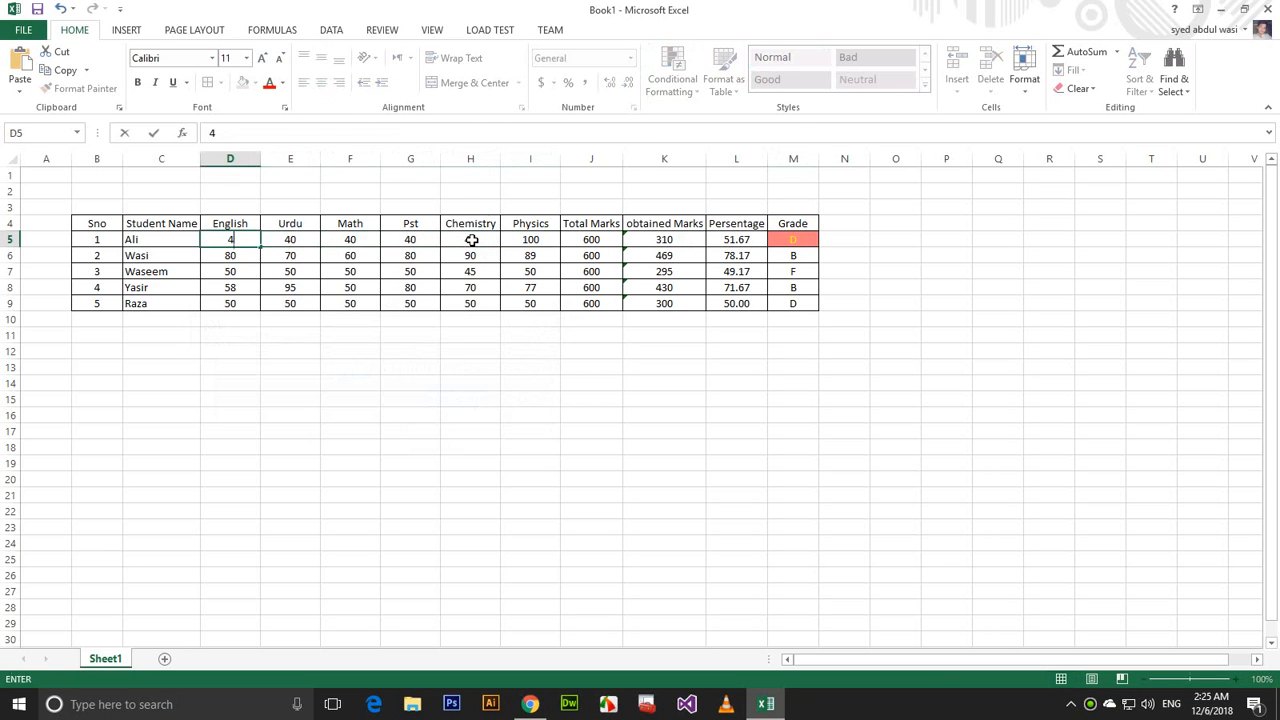
key("Right")
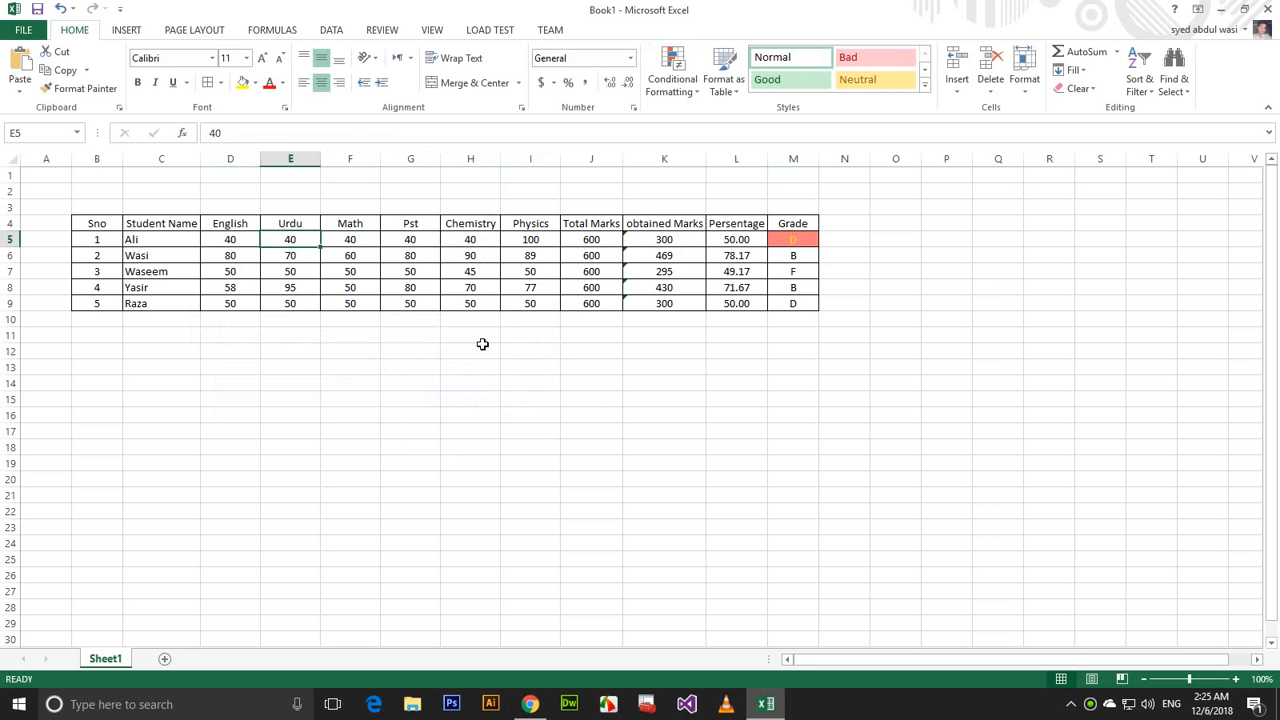
key("Right")
key("Right")
key("Right")
key("Right")
type("40")
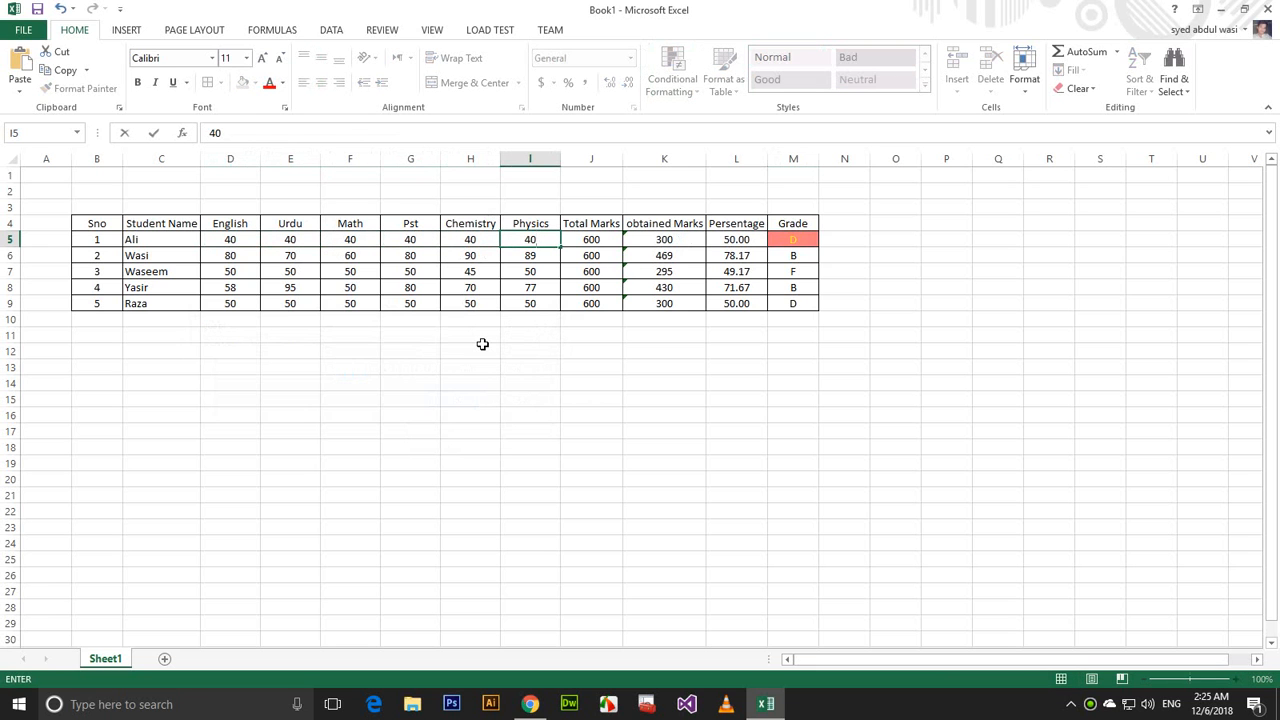
key("Left")
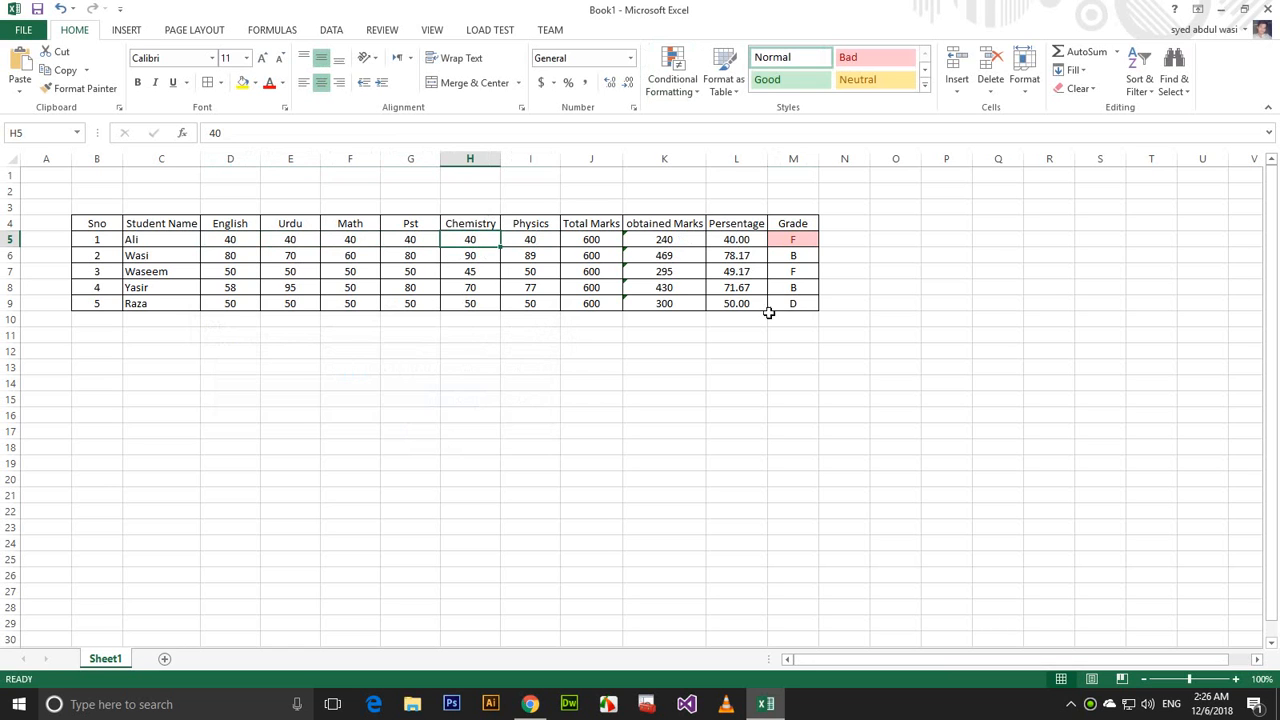
Try to copy only M5's formatting onto the remaining grade cells M6:M9.
left_click(806, 243)
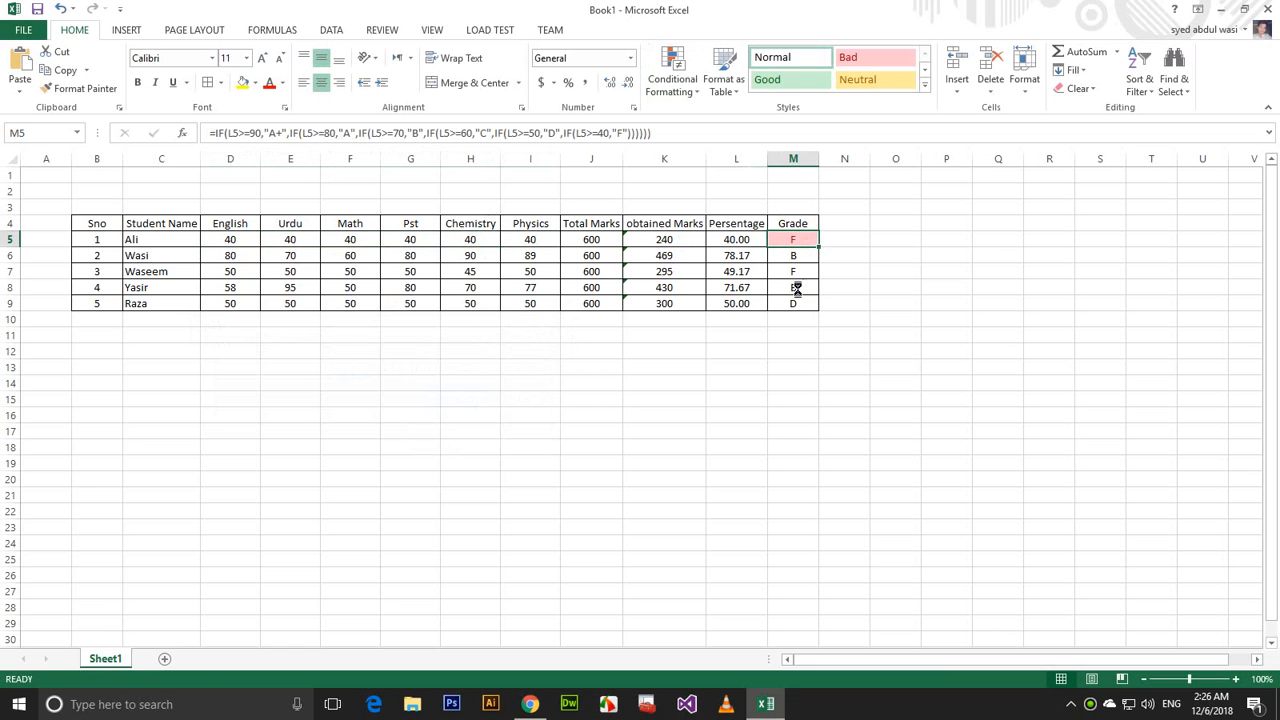
key("ctrl+c")
left_click_drag(803, 256, 806, 314)
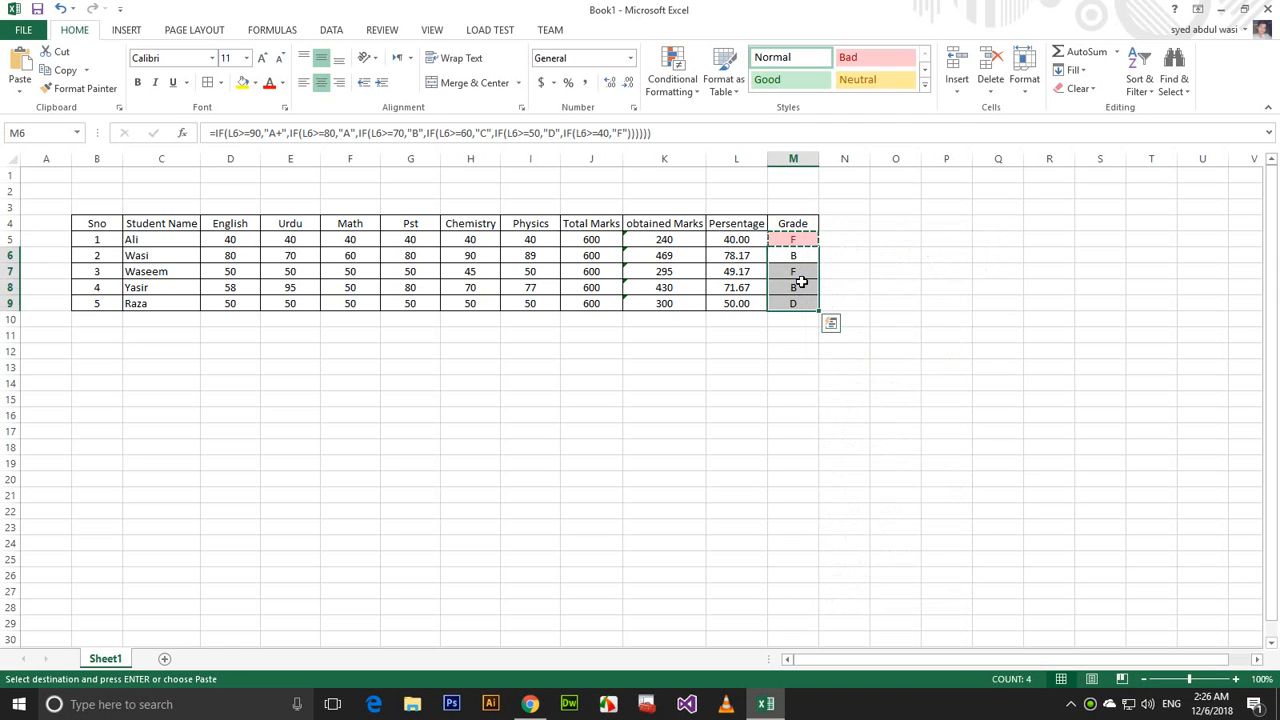
right_click(802, 287)
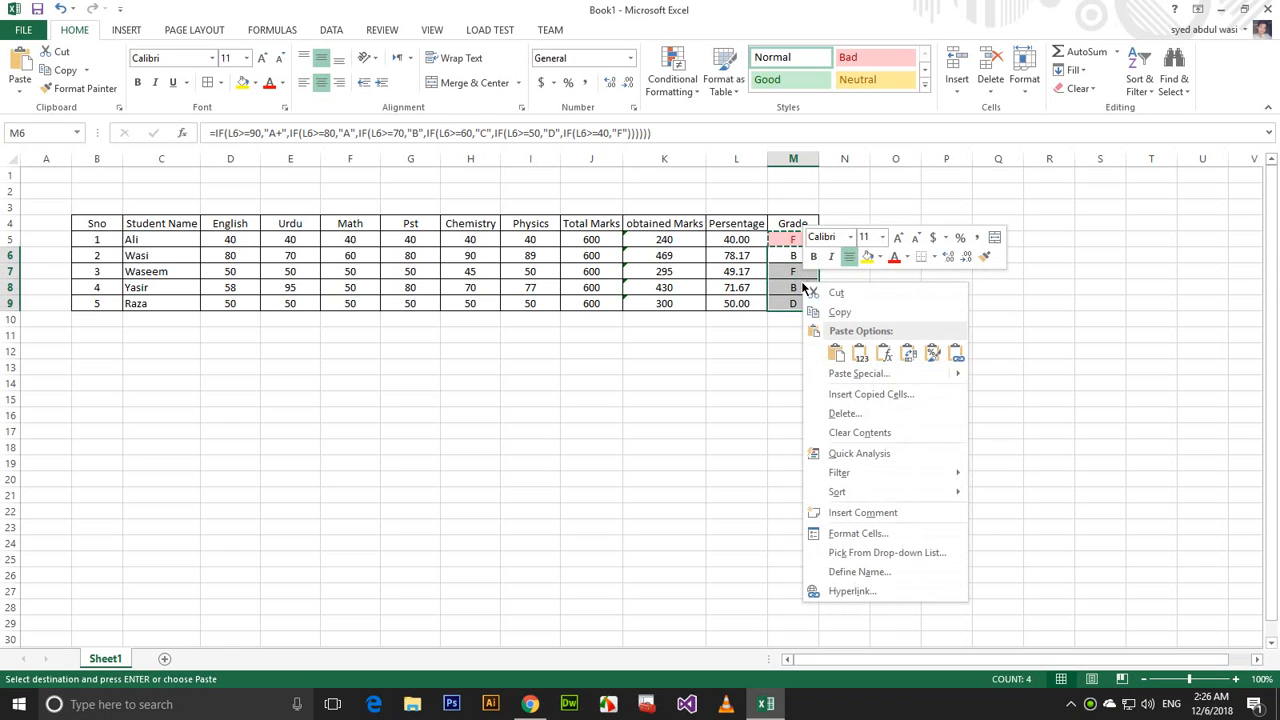
left_click(931, 355)
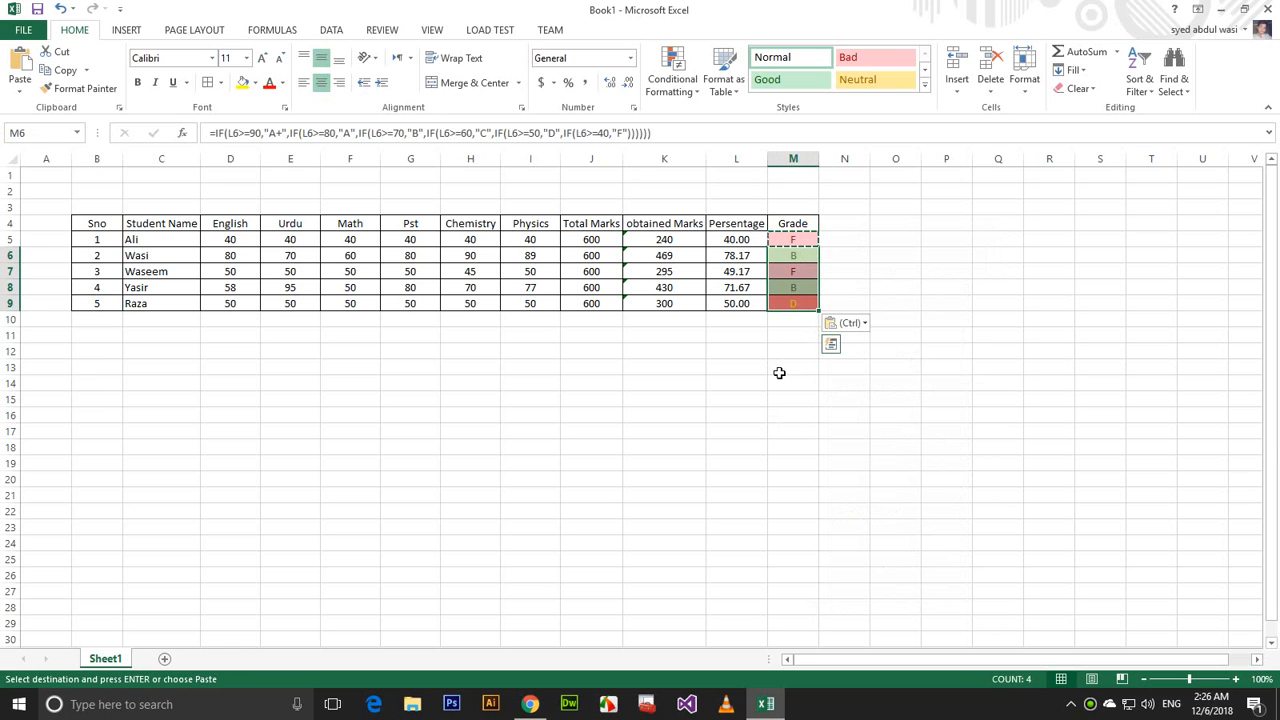
left_click(798, 240)
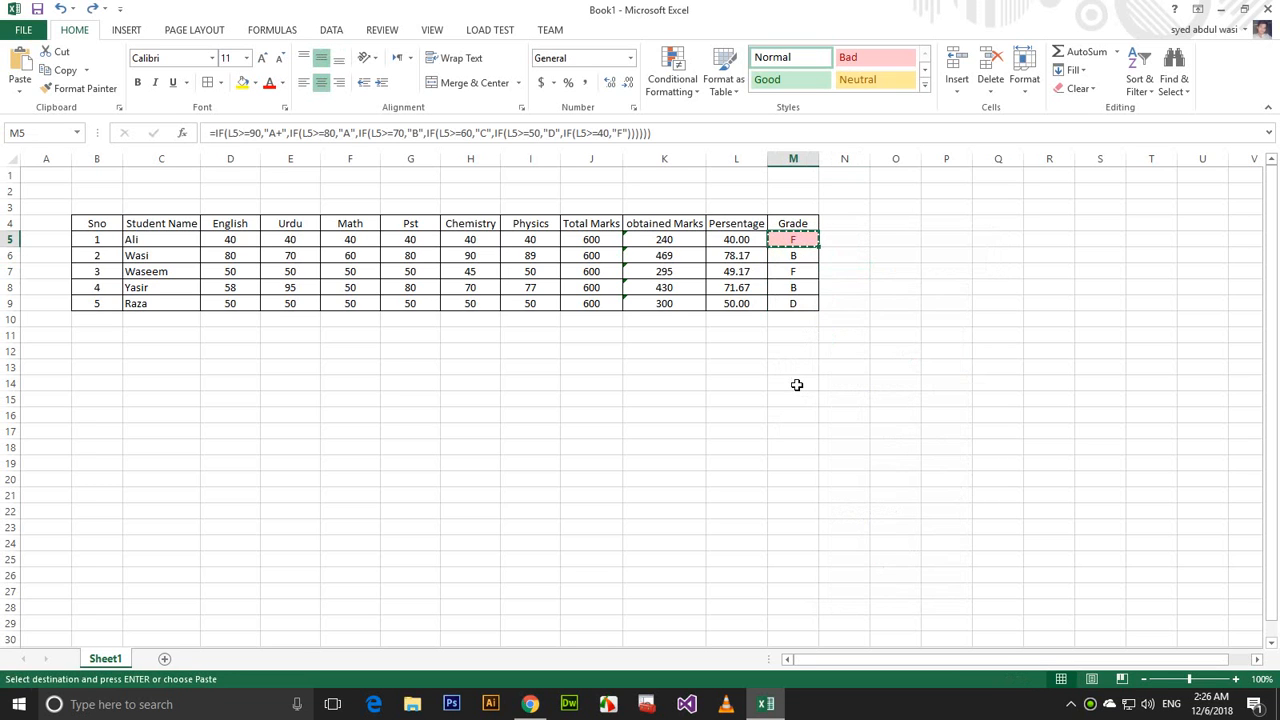
Paste only the copied formatting of M5 onto the grade cells M6:M9.
left_click_drag(793, 258, 800, 303)
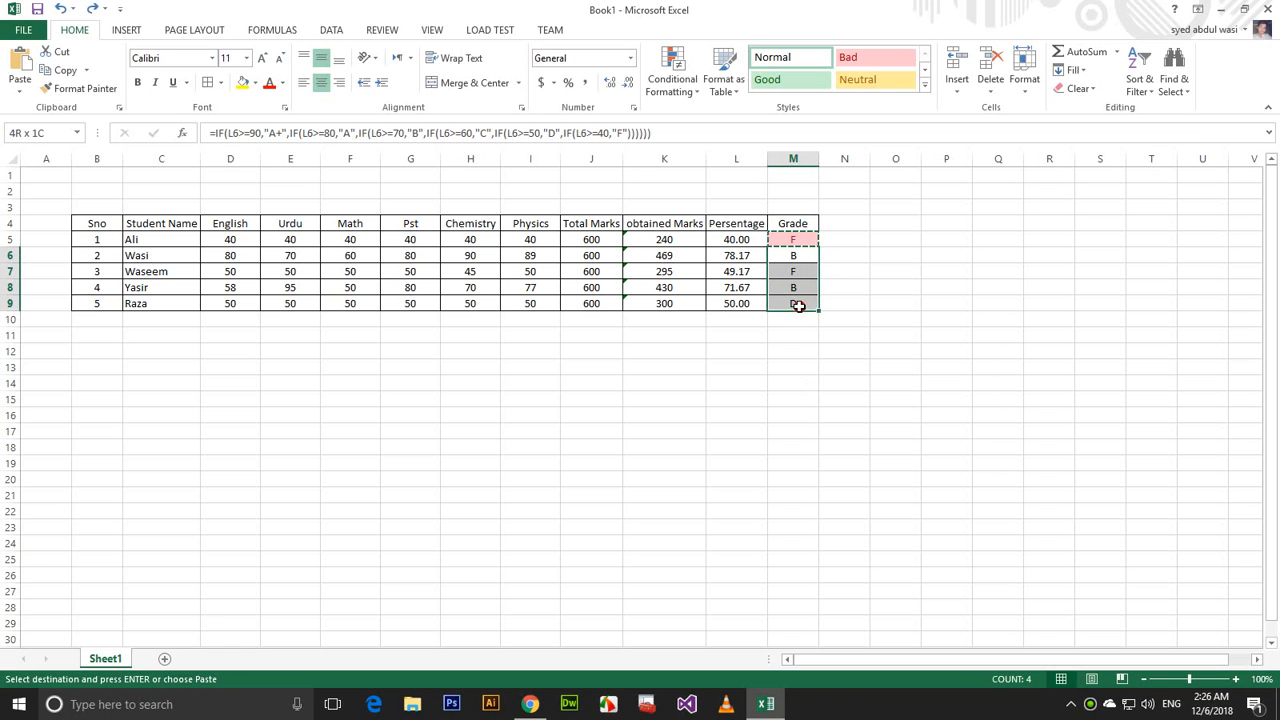
key("ctrl+v")
right_click(800, 294)
key("Escape")
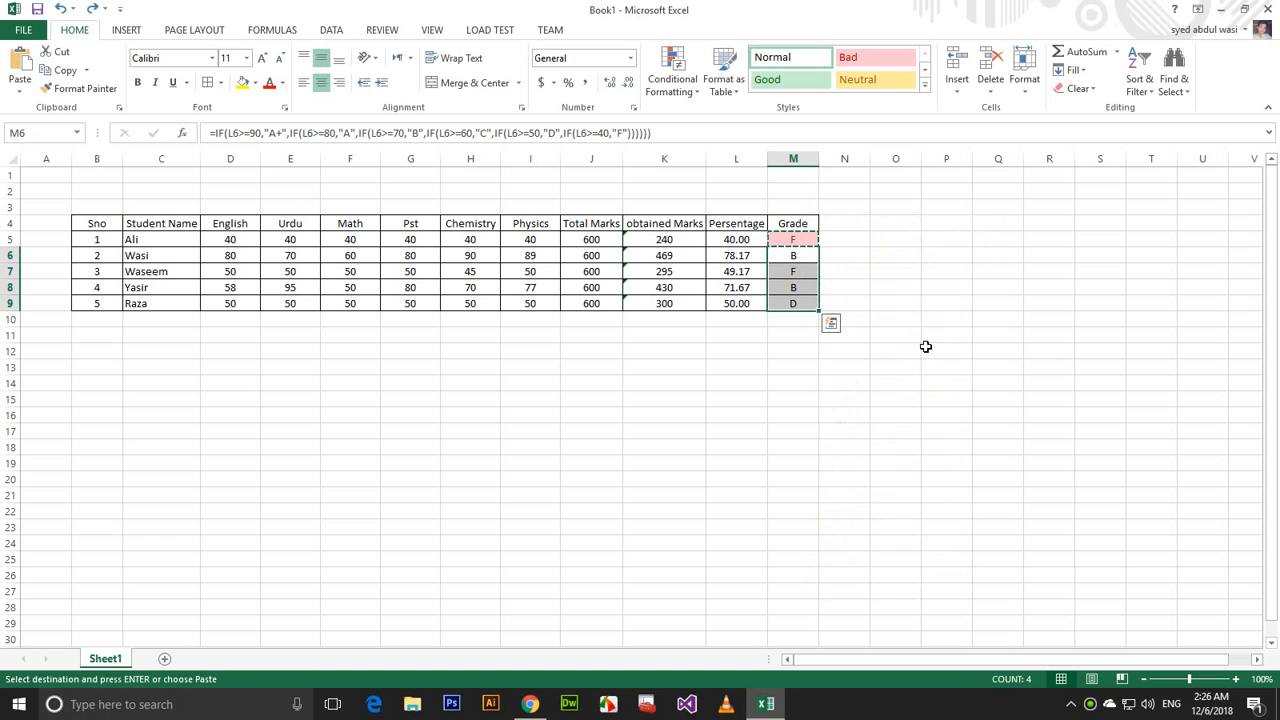
right_click(791, 273)
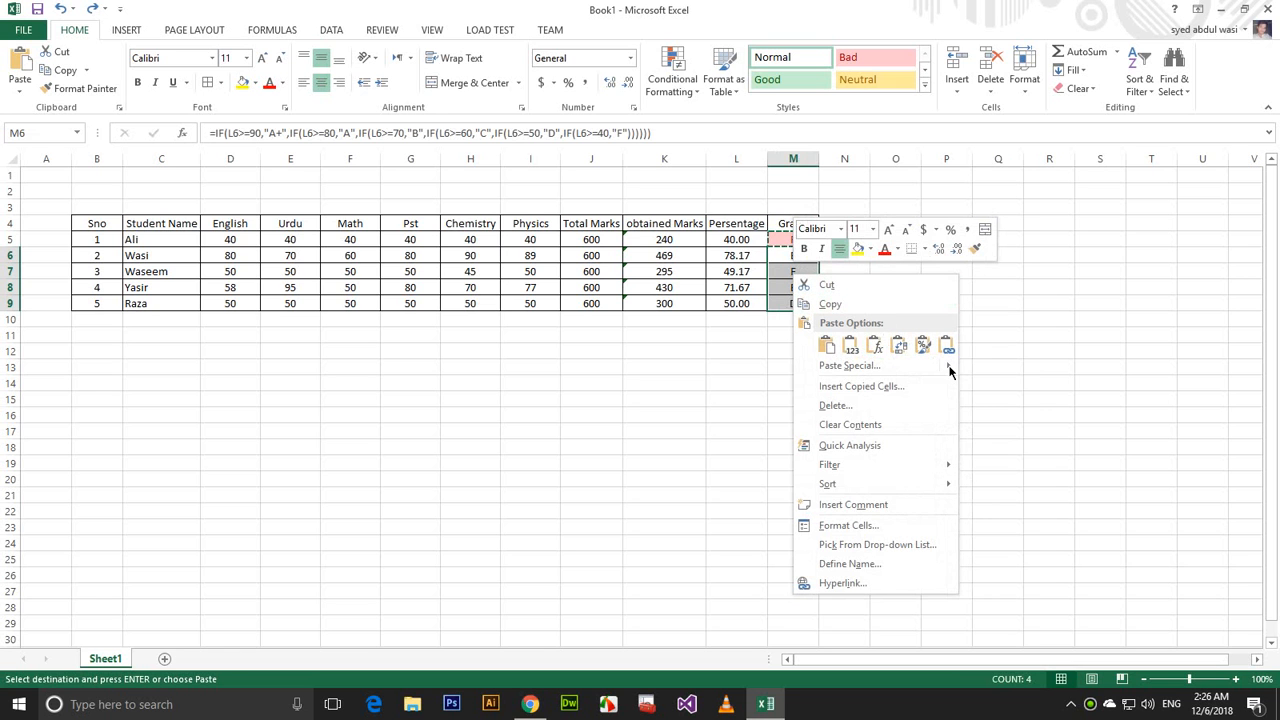
mouse_move(944, 369)
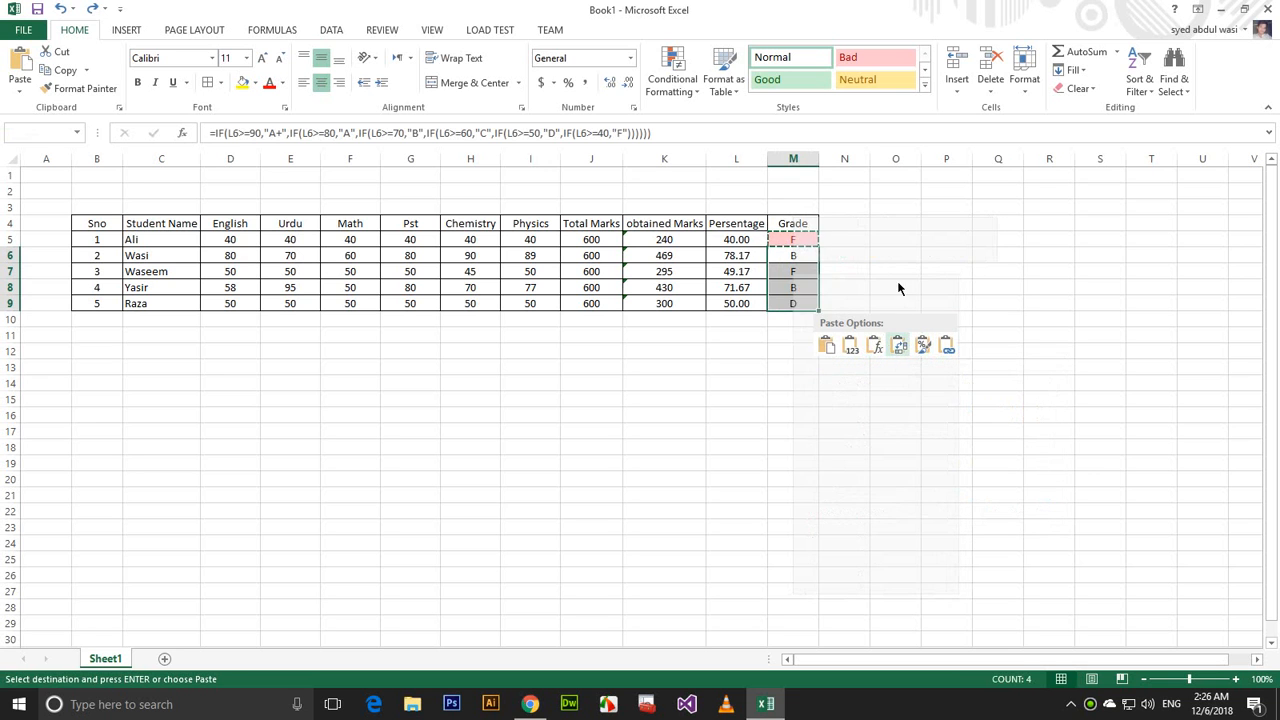
left_click(924, 346)
left_click(730, 414)
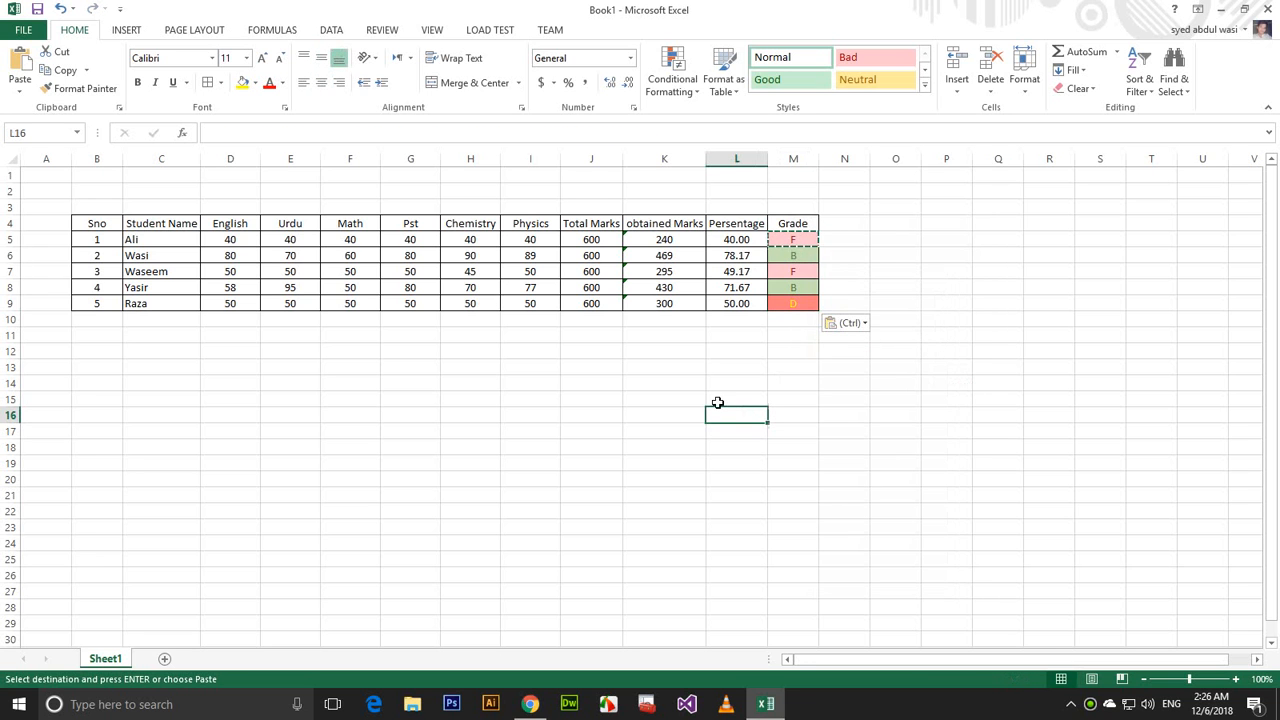
Set the Math, Pst and Chemistry marks in row 7 to 50.
left_click(360, 258)
key("Down")
key("Escape")
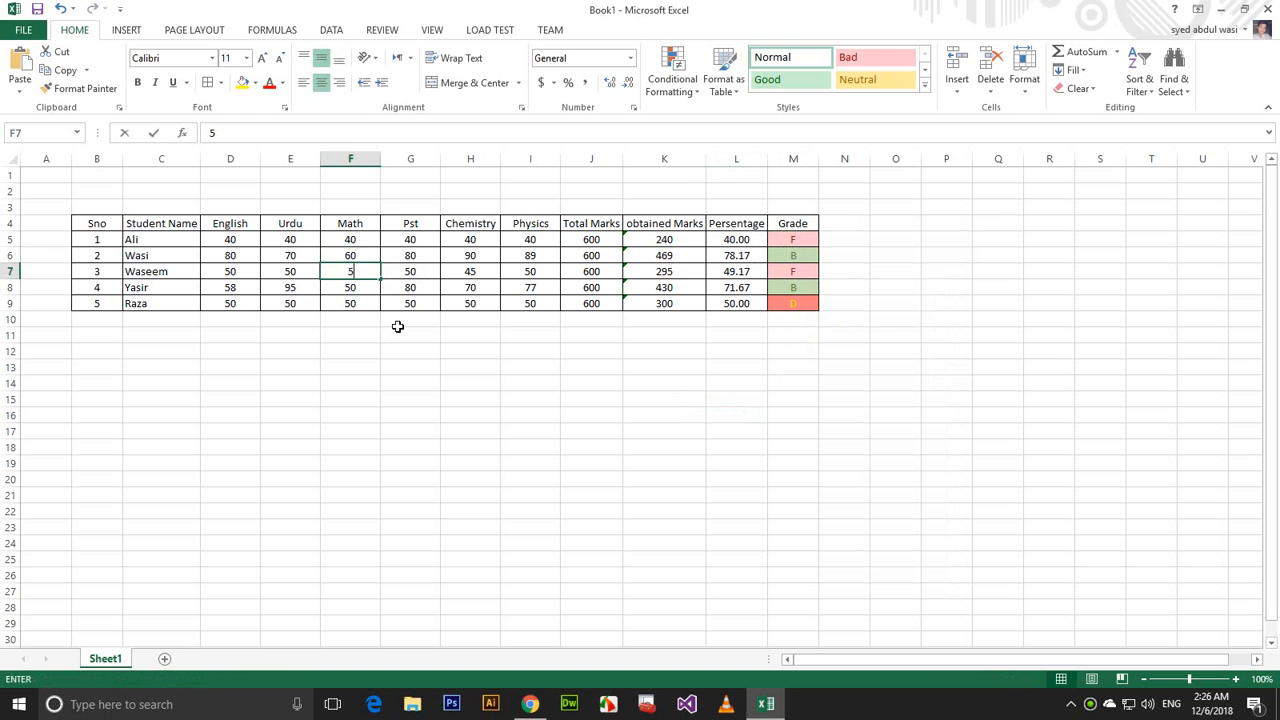
key("Right")
type("50")
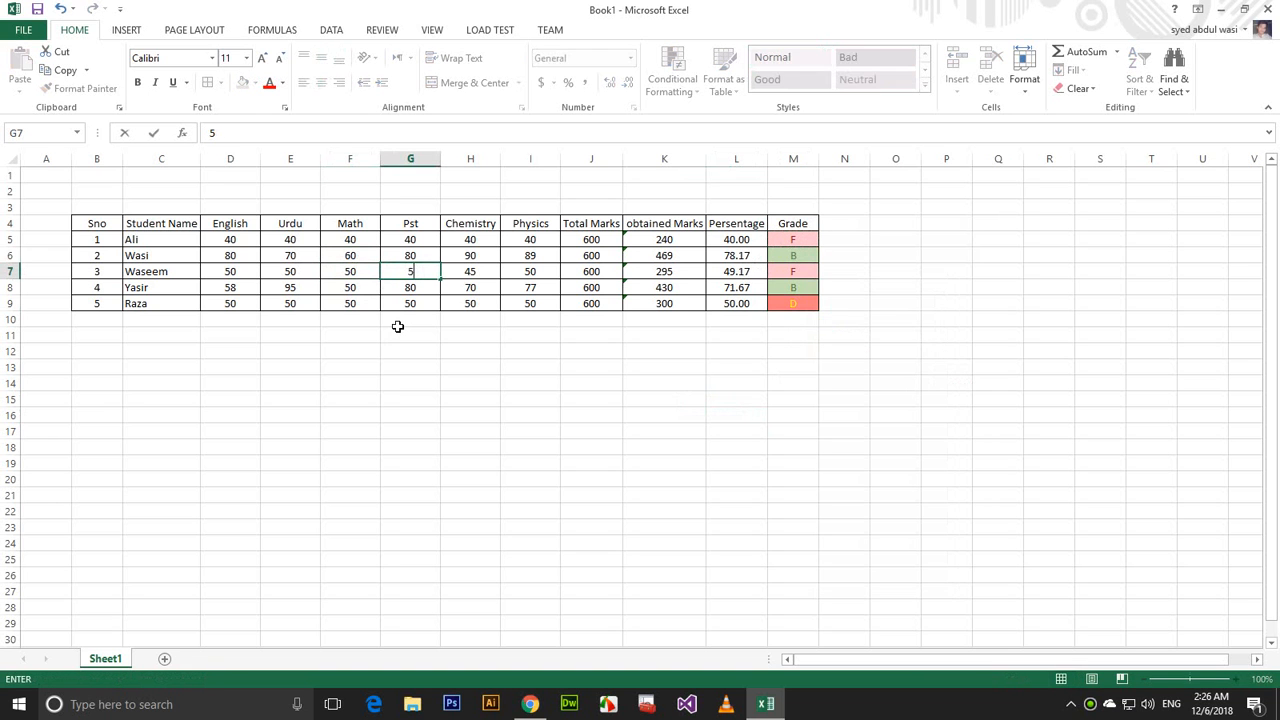
key("Right")
type("50")
key("Left")
key("Left")
key("Left")
key("Left")
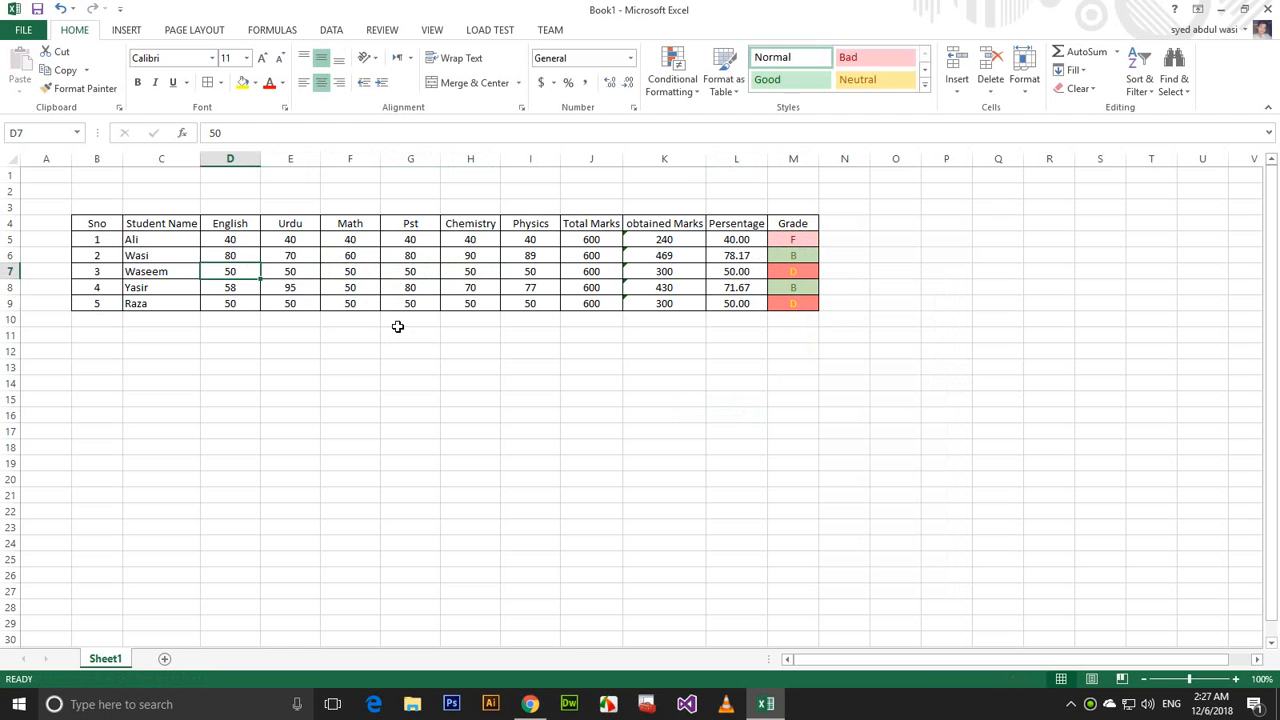
Select the percentage cells L5:L9.
left_click_drag(734, 243, 730, 305)
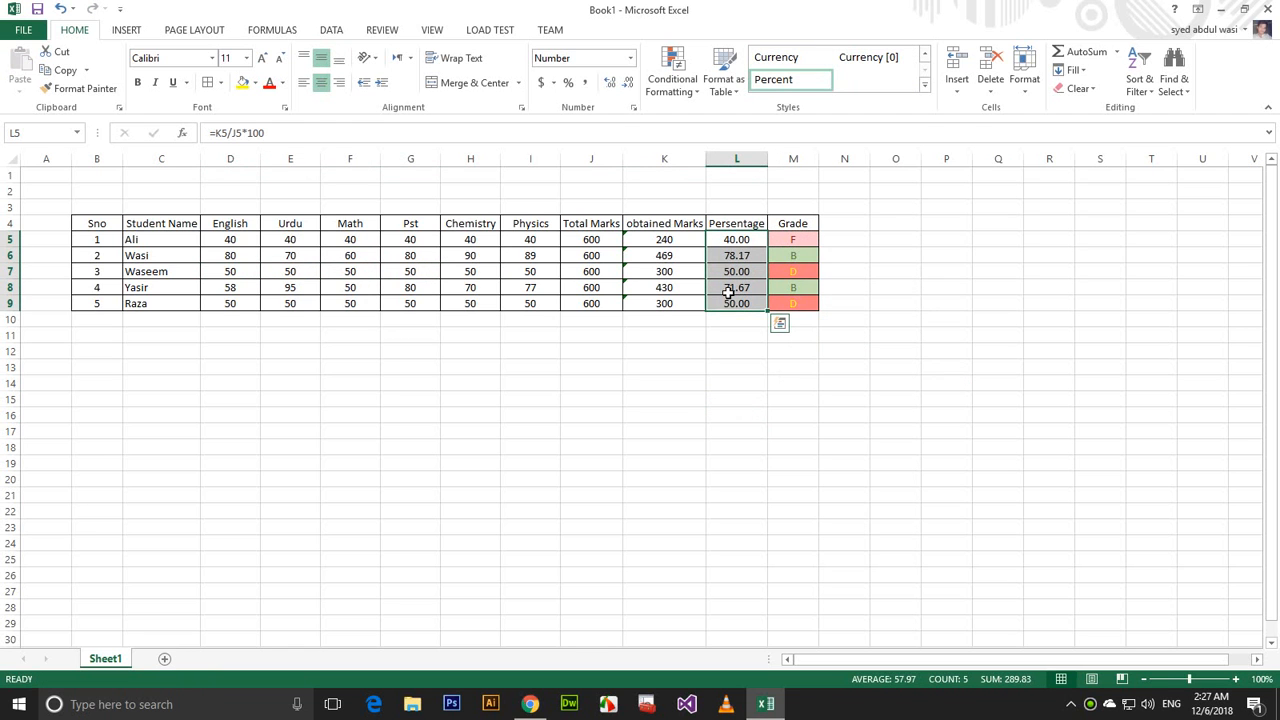